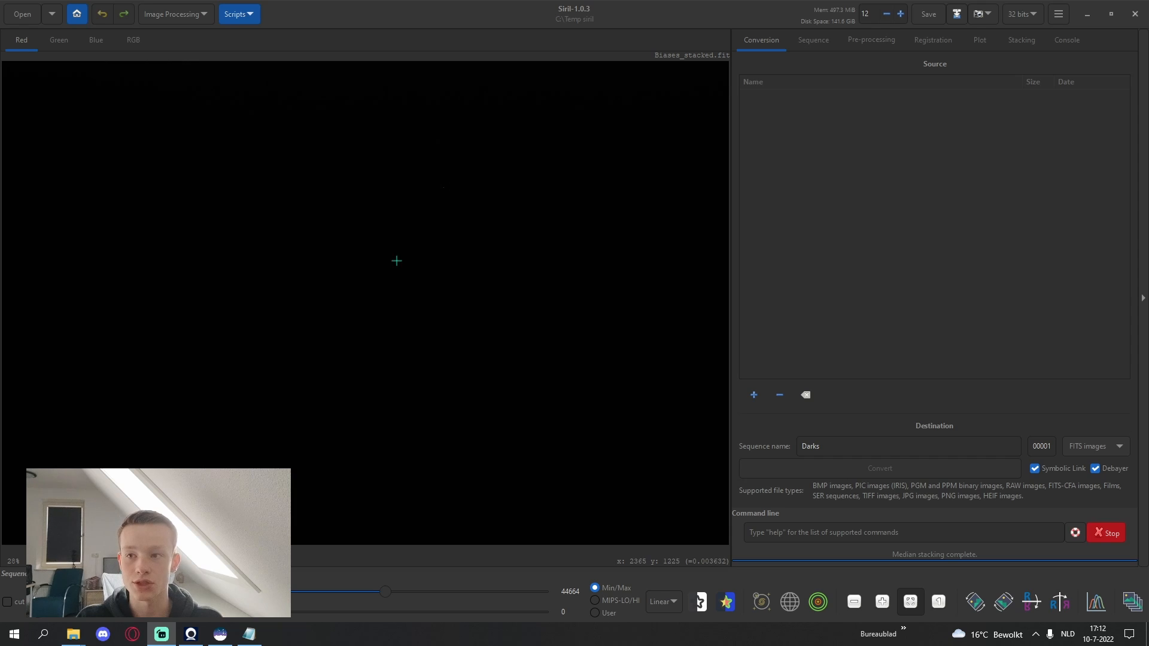
Create a folder named Process inside the M51 tuturial folder and set it as the working directory
left_click(78, 16)
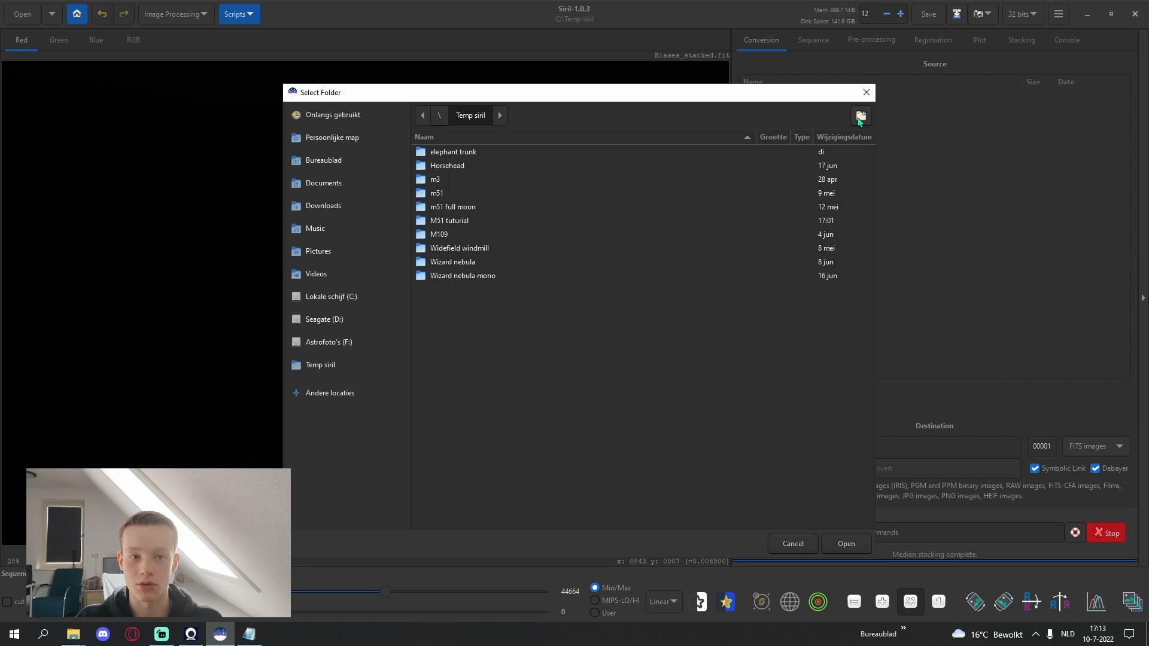
double_click(446, 220)
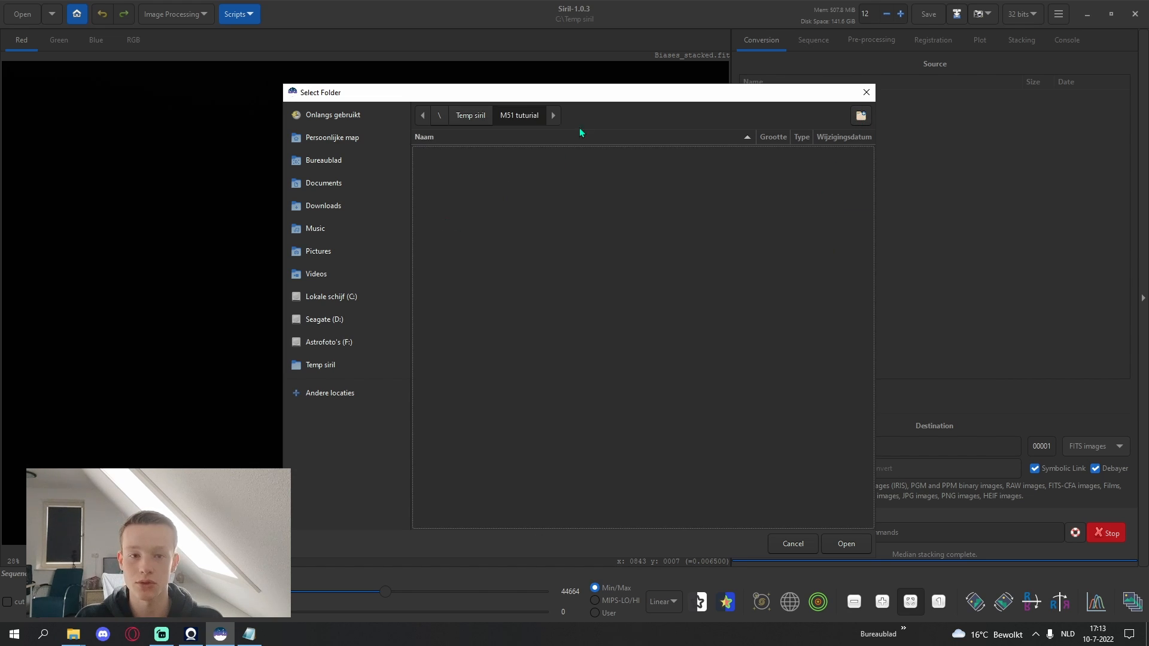
left_click(861, 115)
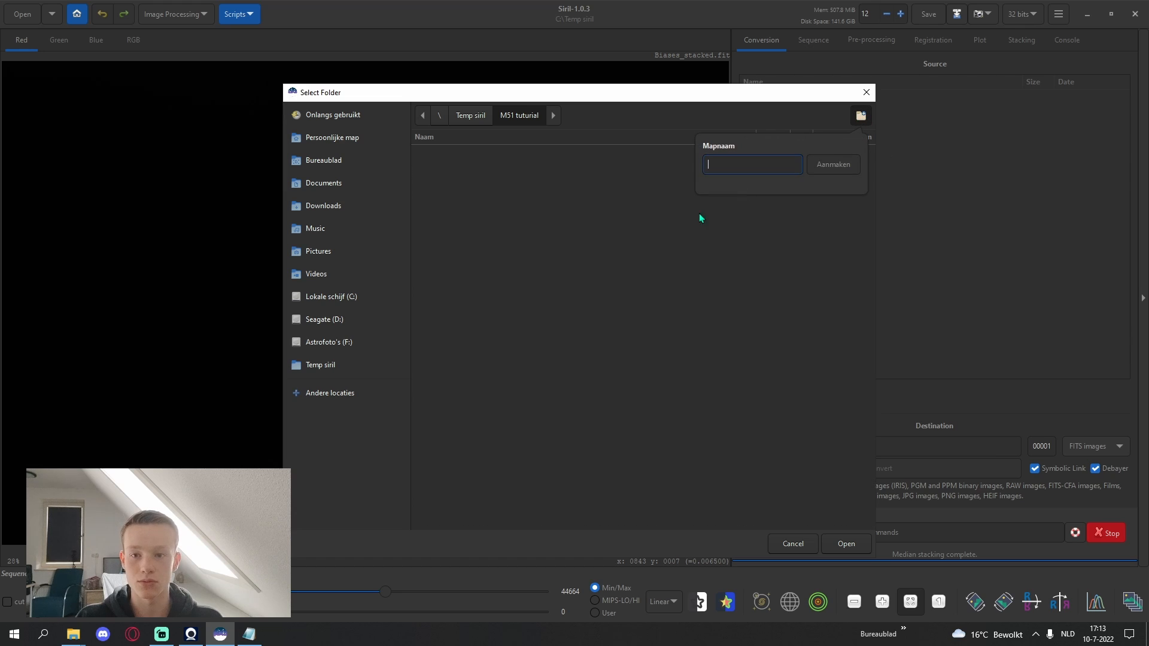
type("Process")
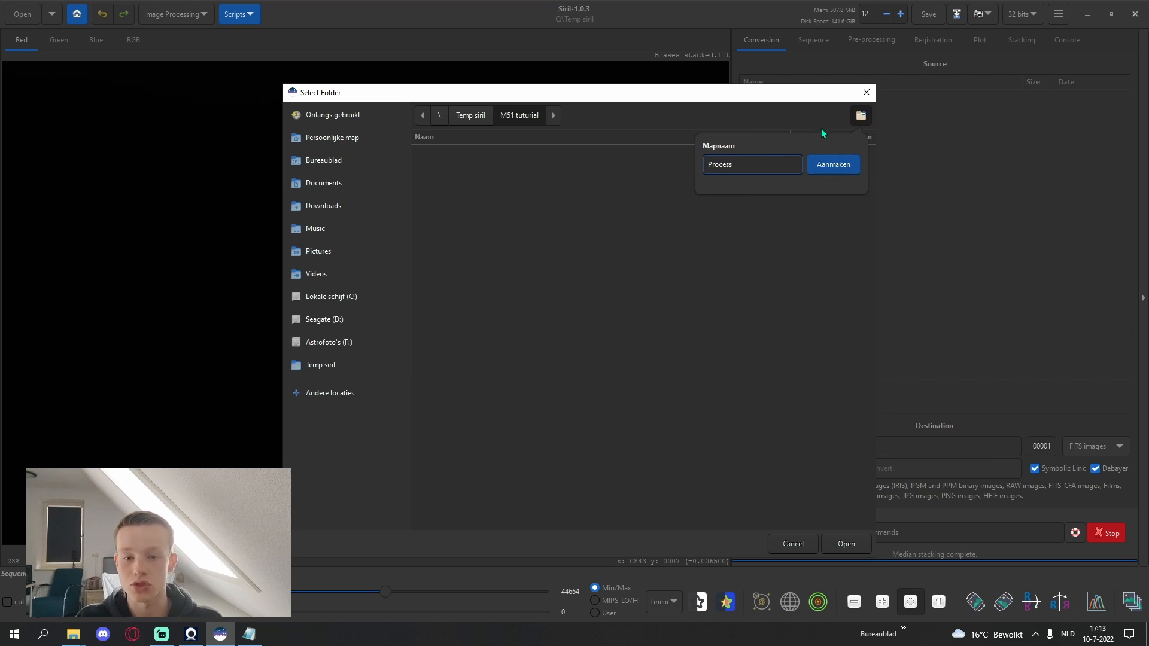
left_click(831, 166)
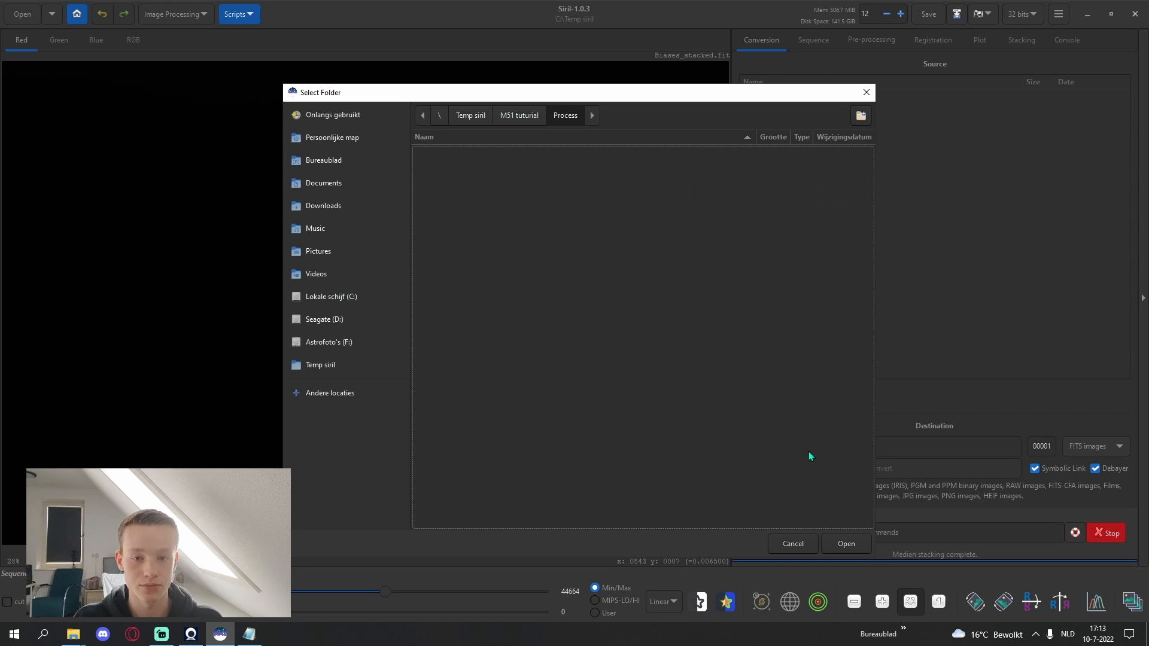
left_click(846, 543)
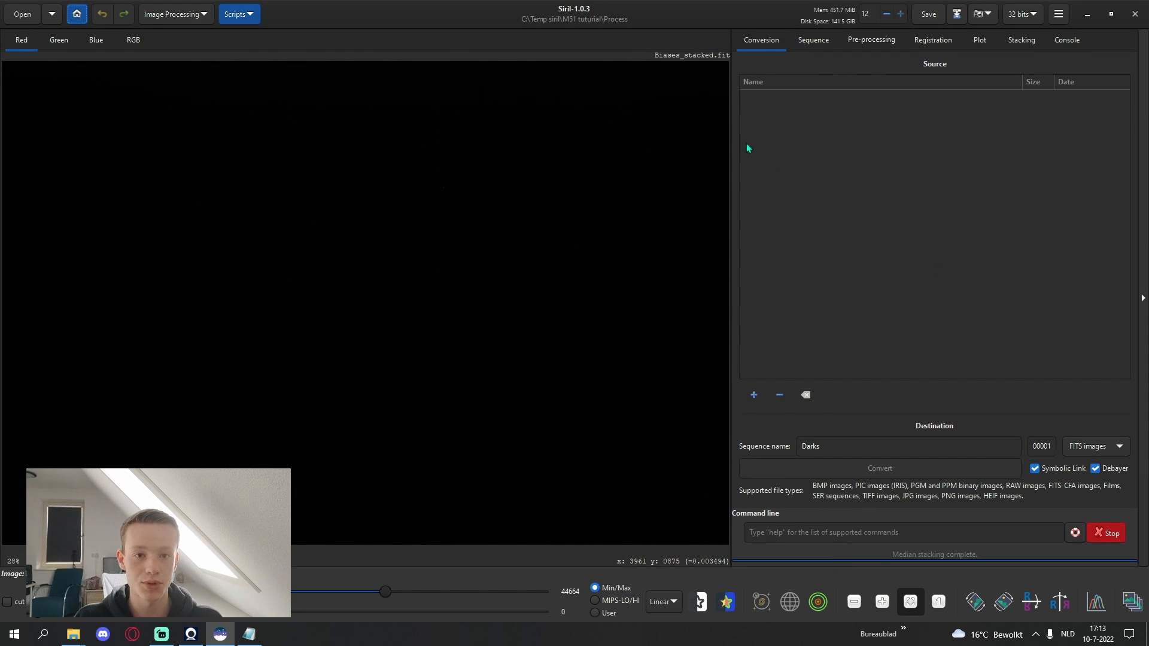
Replace the conversion sequence name with Biases
double_click(840, 446)
key("BackSpace")
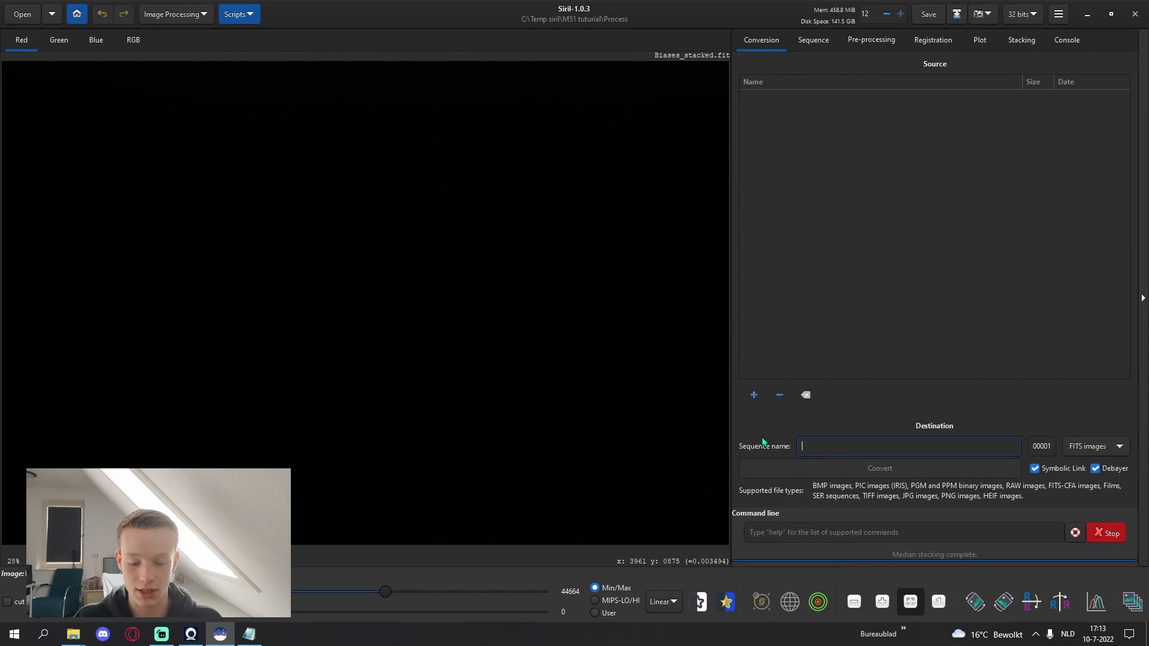
type("Biases")
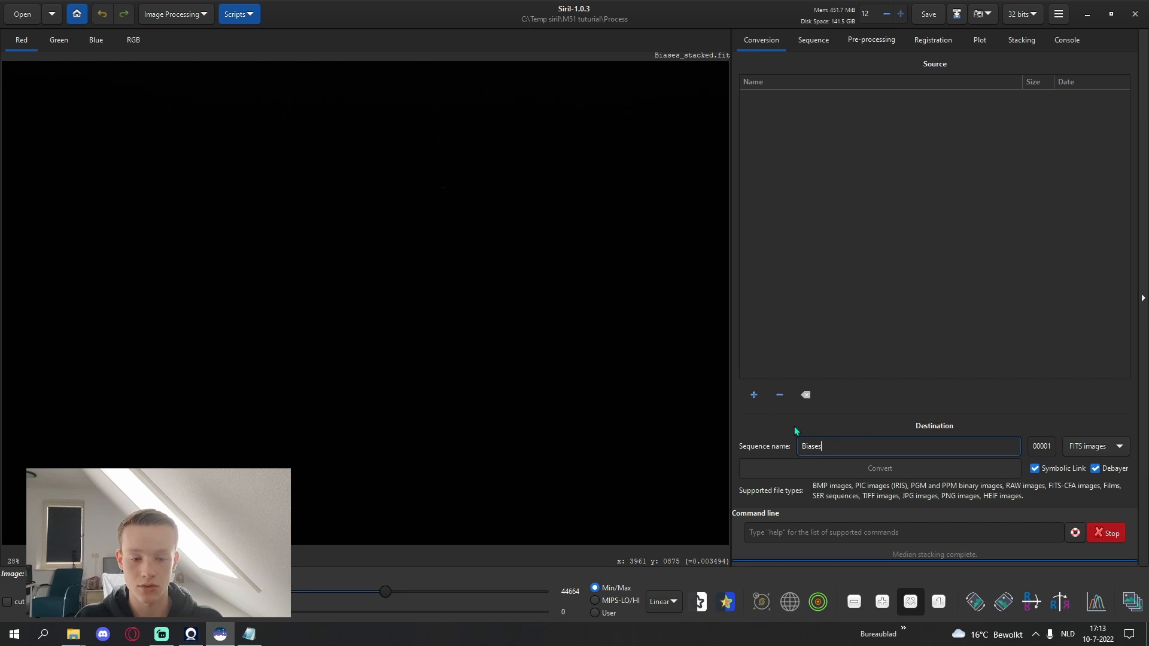
Add all CR2 bias frames from the temp/2022-5-8/Biases folder on the Astrofoto's (F:) drive to the conversion source
left_click(753, 395)
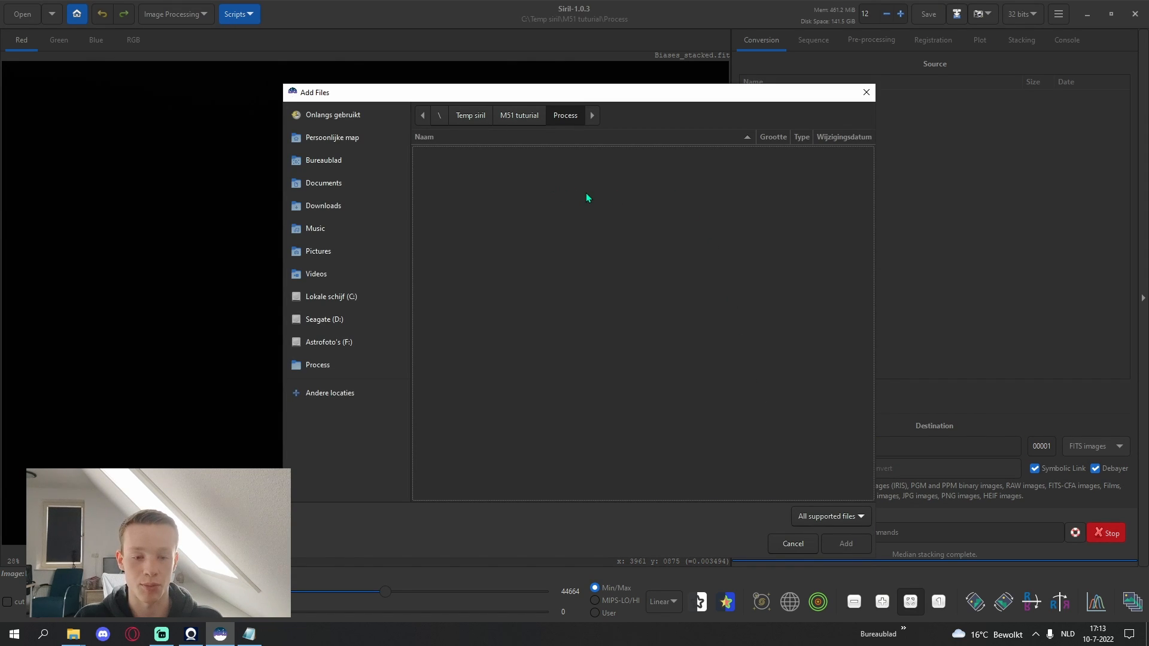
left_click(330, 342)
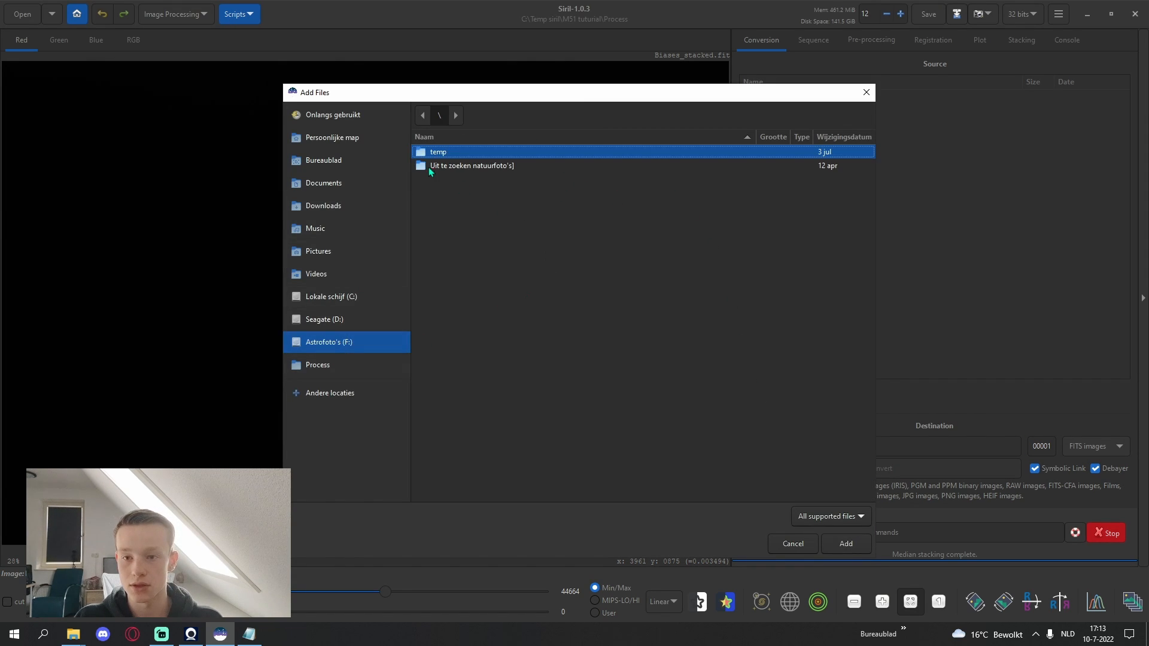
left_click(437, 152)
double_click(458, 262)
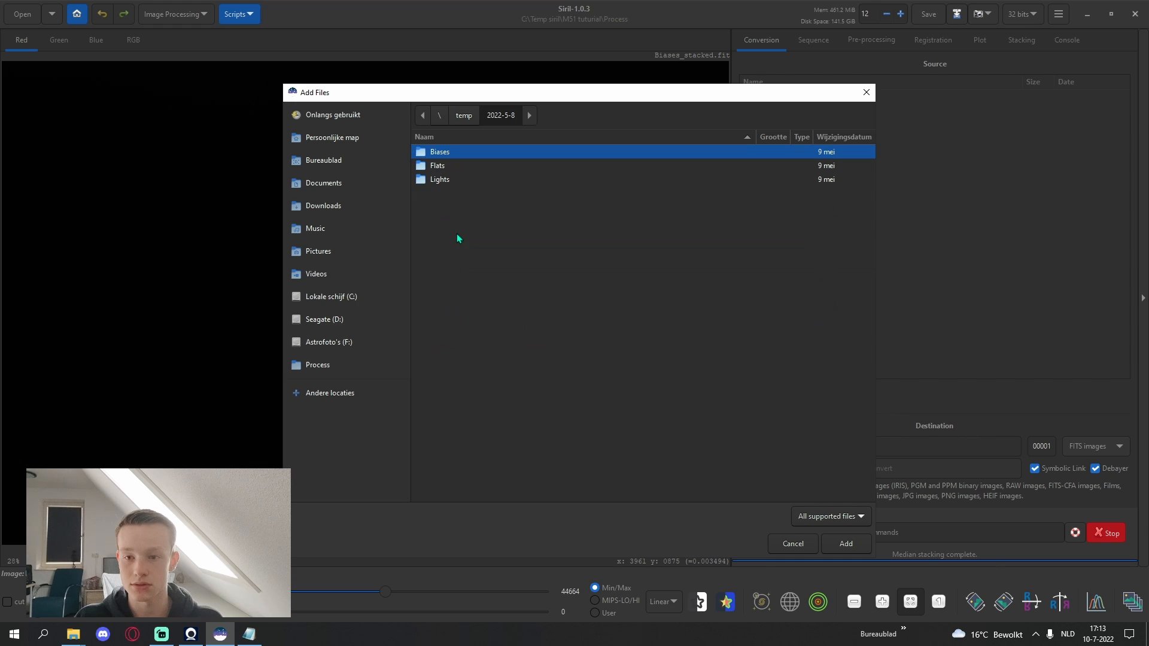
double_click(452, 155)
key("ctrl+a")
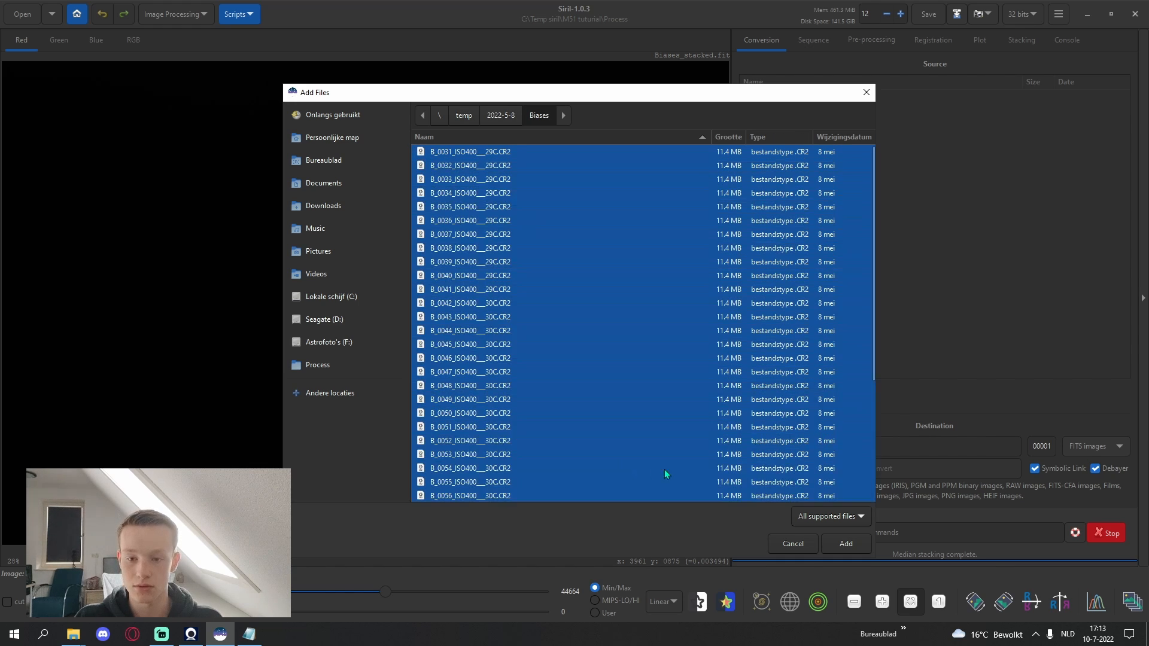
left_click(845, 544)
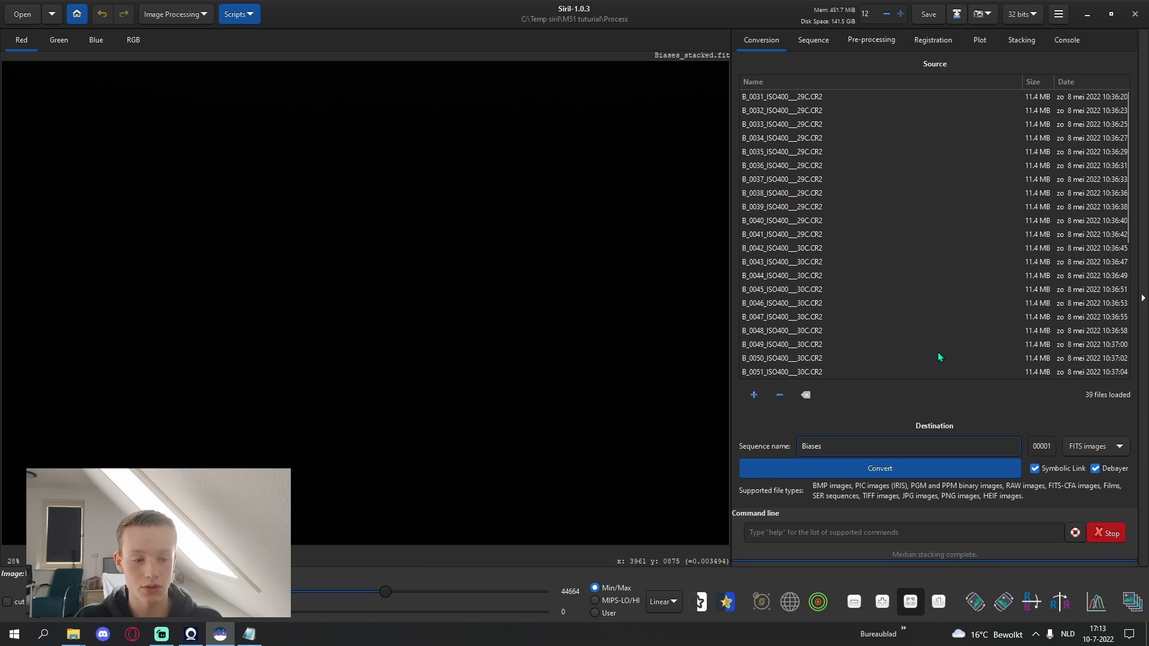
Convert the loaded bias frames to a FITS sequence with Debayer enabled
left_click(1105, 472)
left_click(1104, 472)
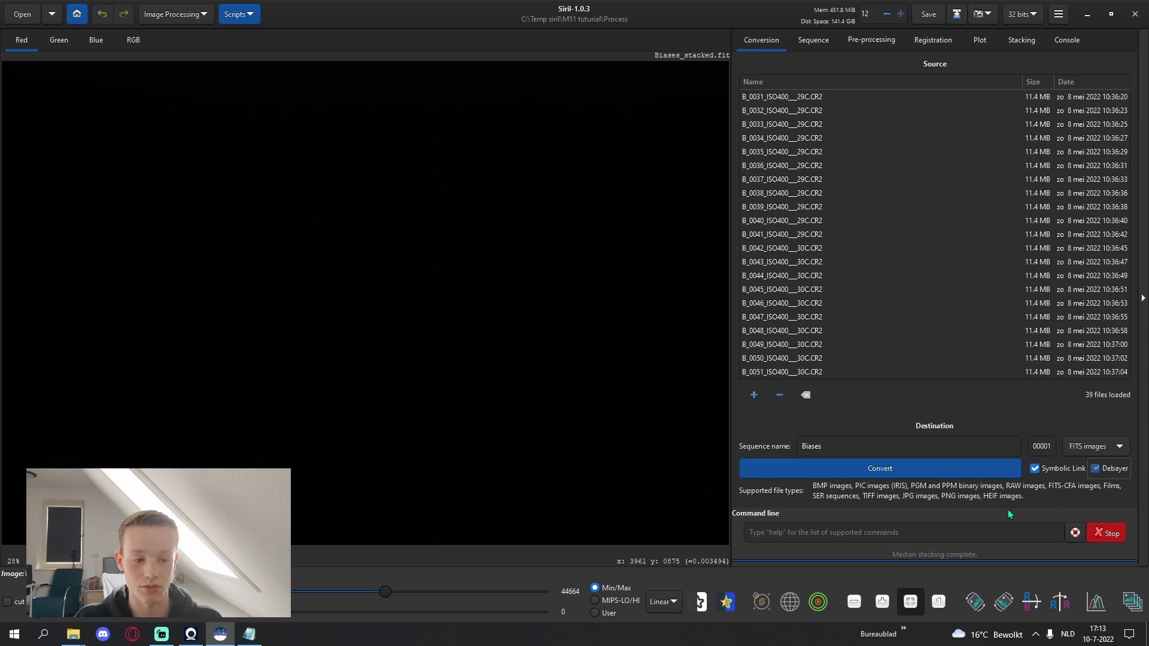
left_click(891, 472)
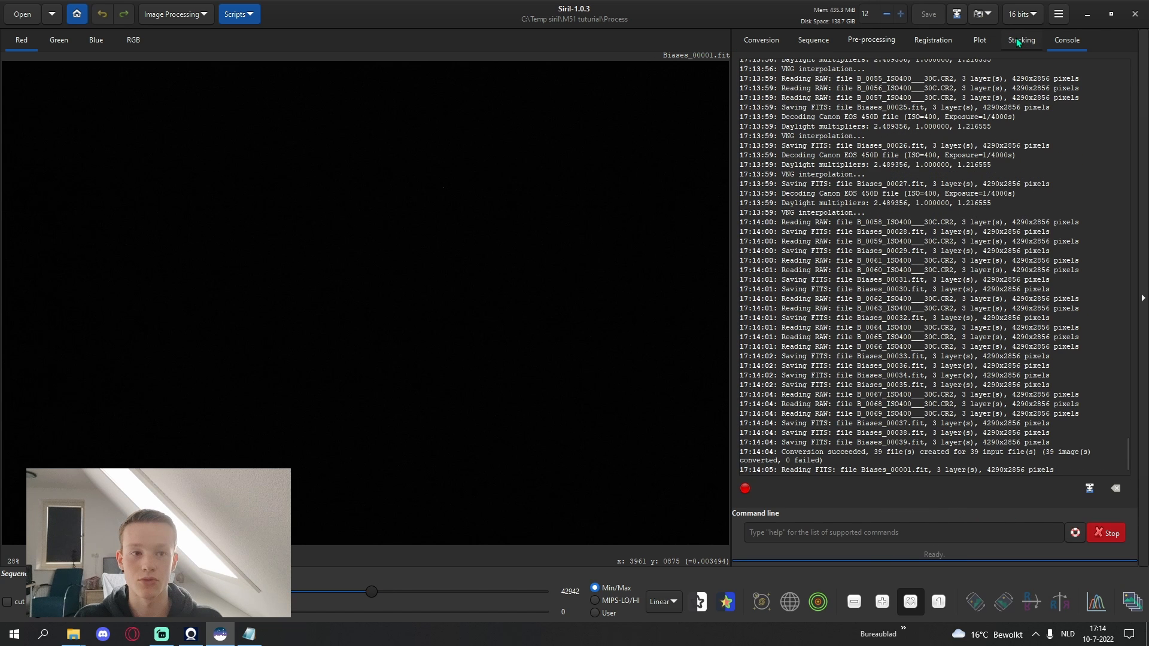
Stack all bias frames with Median stacking and Additive with scaling normalisation, saving the result in Biases_stacked.fit
left_click(1019, 41)
left_click(813, 90)
left_click(812, 91)
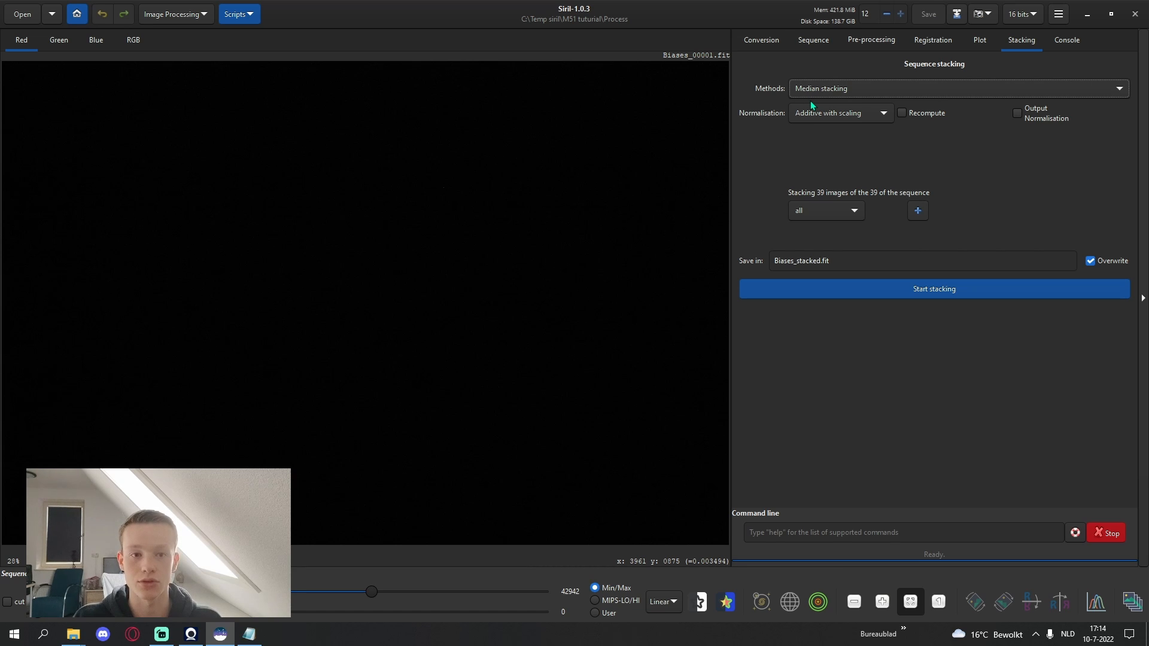
left_click(827, 286)
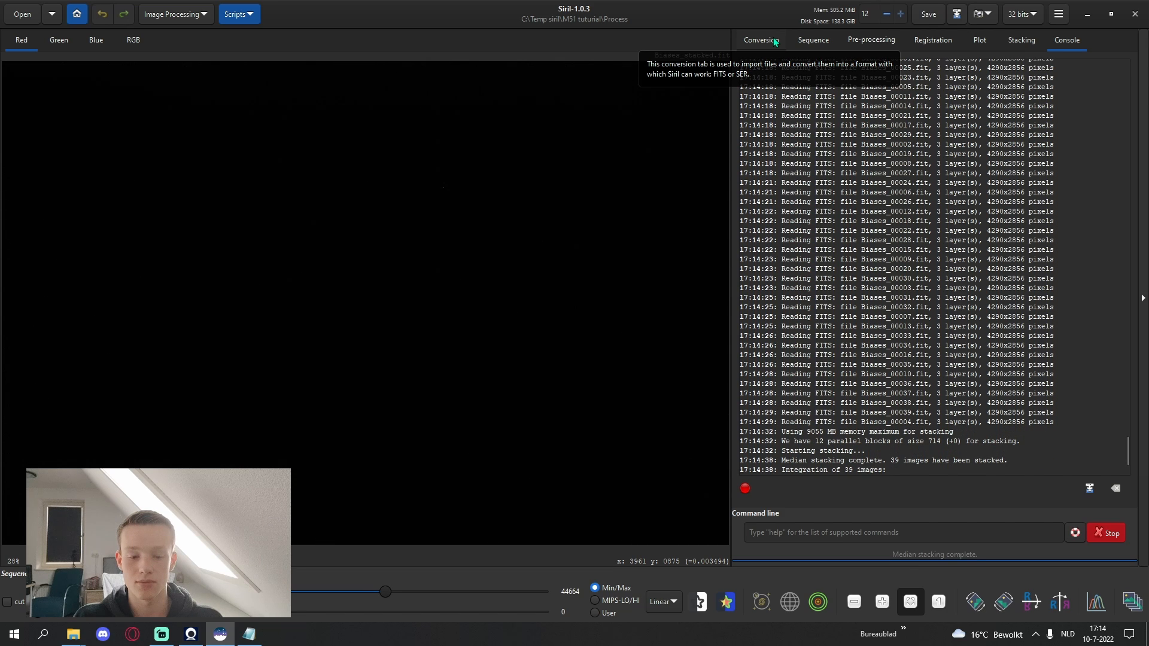
Clear the bias files from the conversion source and rename the sequence Darks
left_click(774, 41)
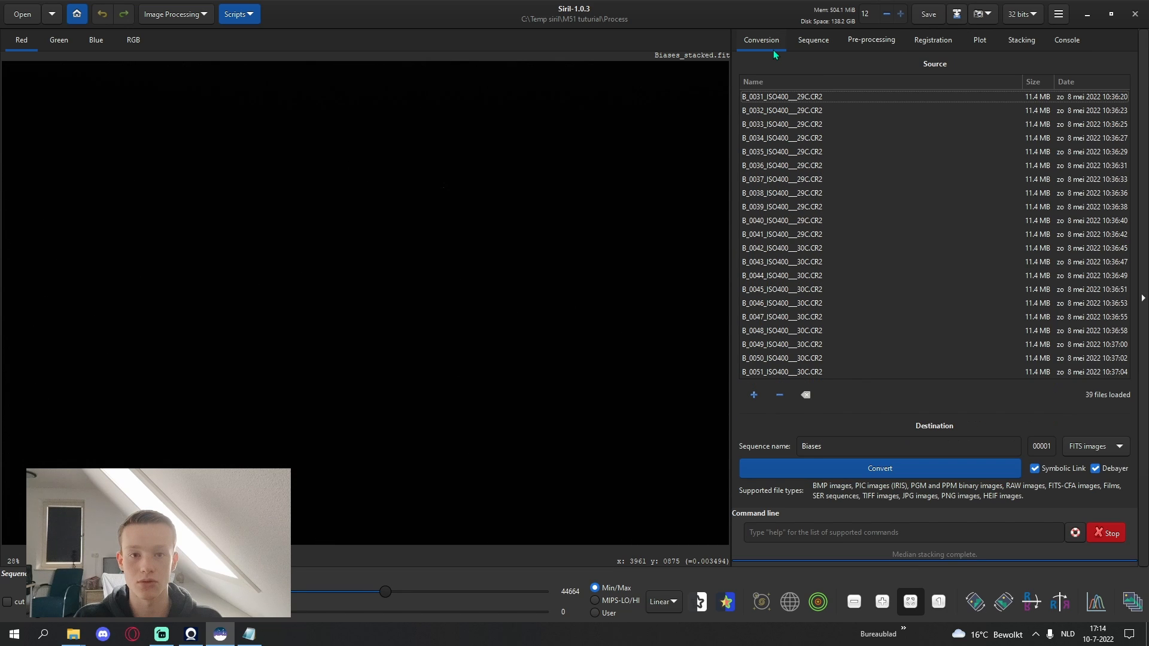
left_click_drag(830, 447, 699, 432)
key("BackSpace")
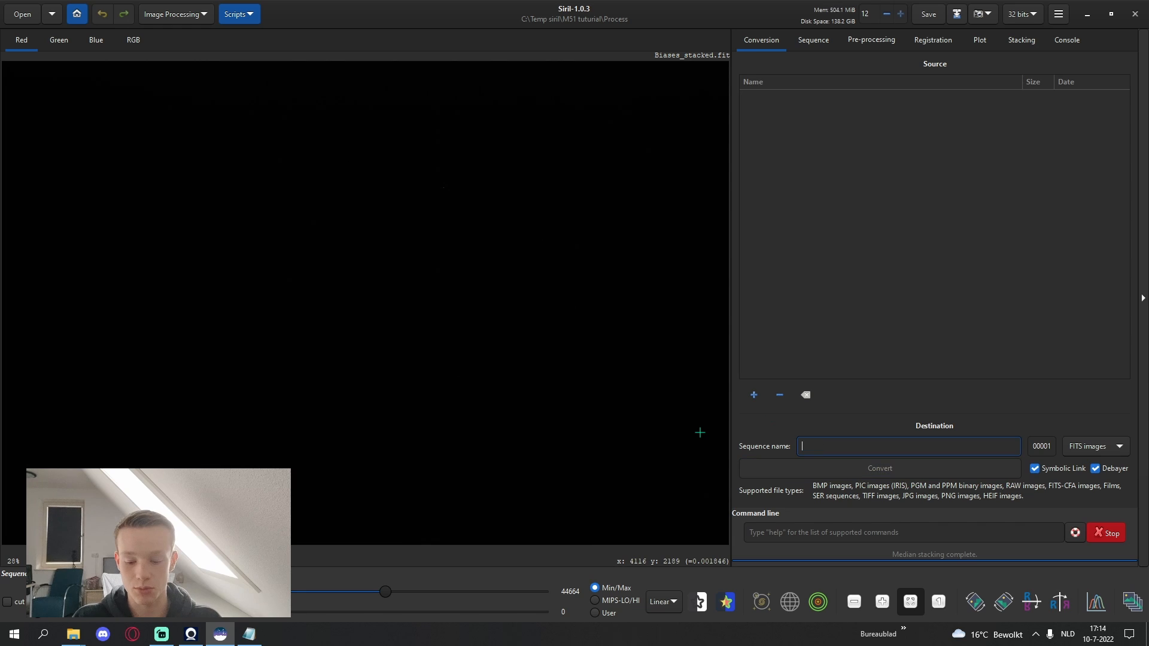
type("Darks")
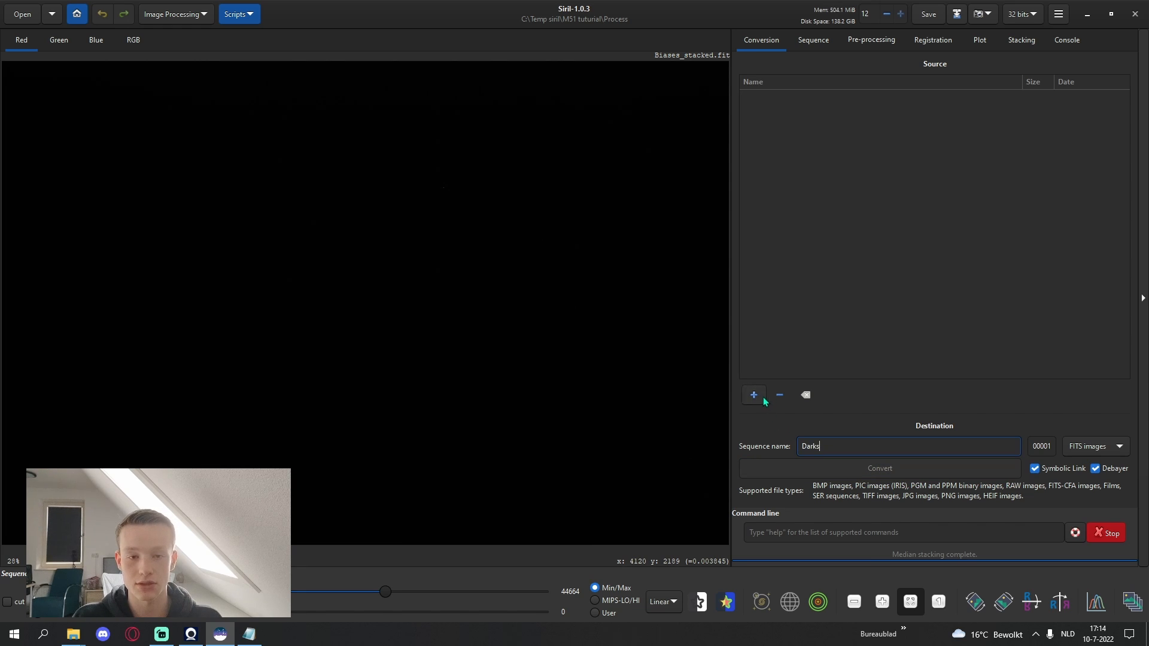
Add all cr2 dark frames from the temp/2022-5-14/LIGHT/Darks folder on the Astrofoto's (F:) drive to the conversion source
left_click(755, 396)
left_click(500, 117)
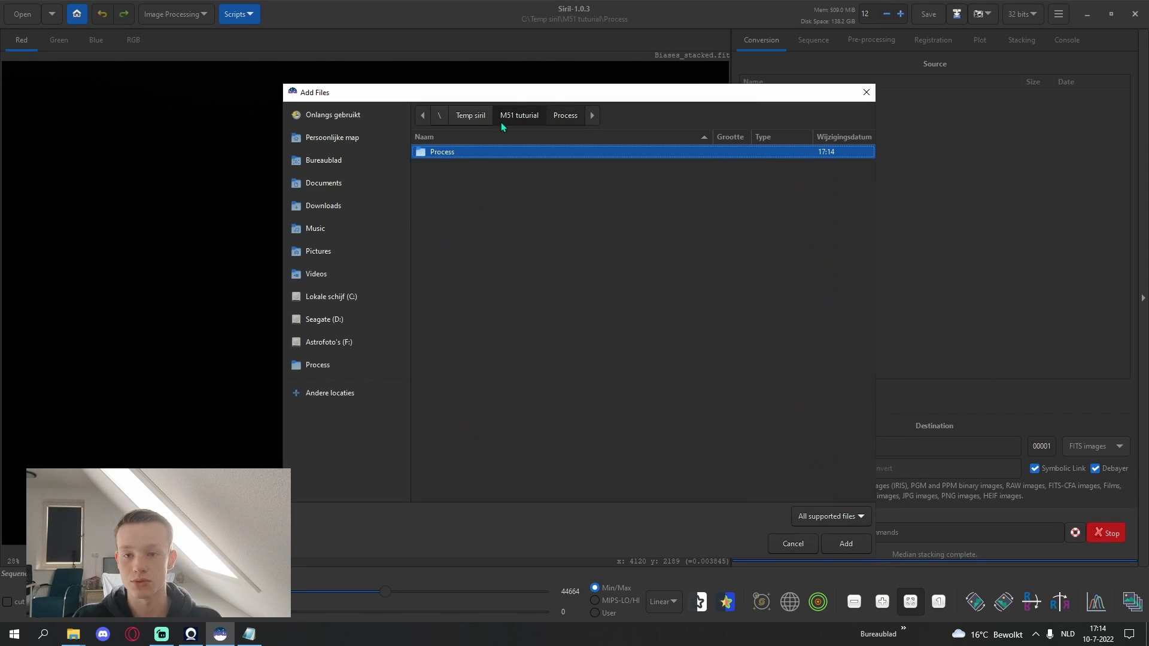
left_click(362, 339)
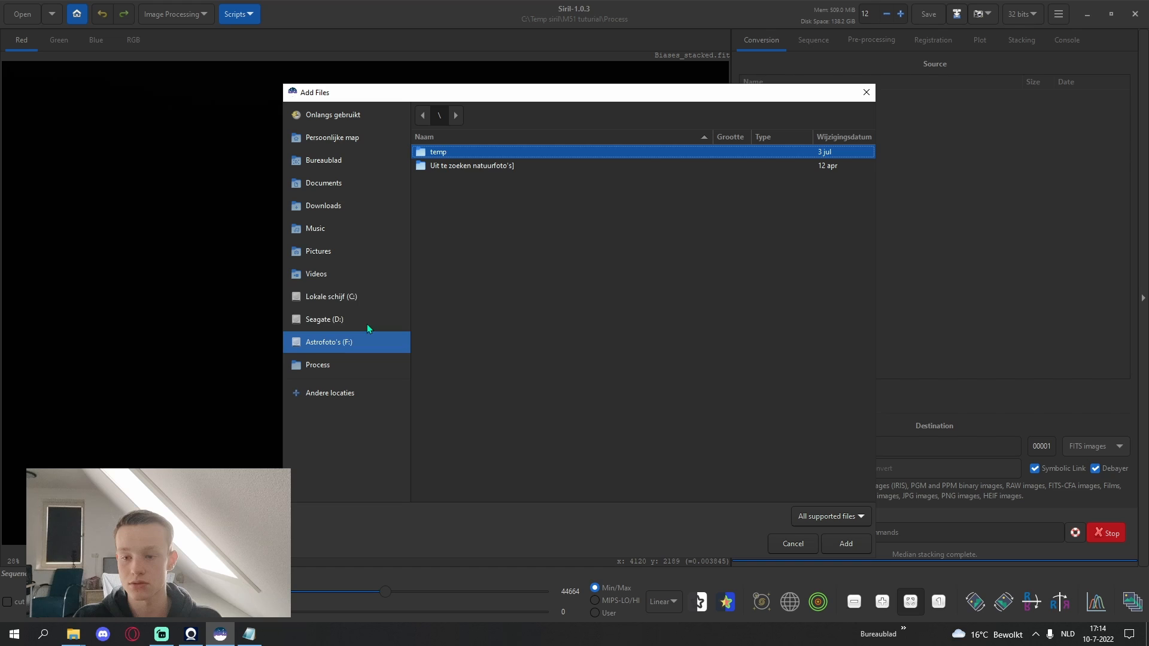
double_click(454, 151)
double_click(466, 290)
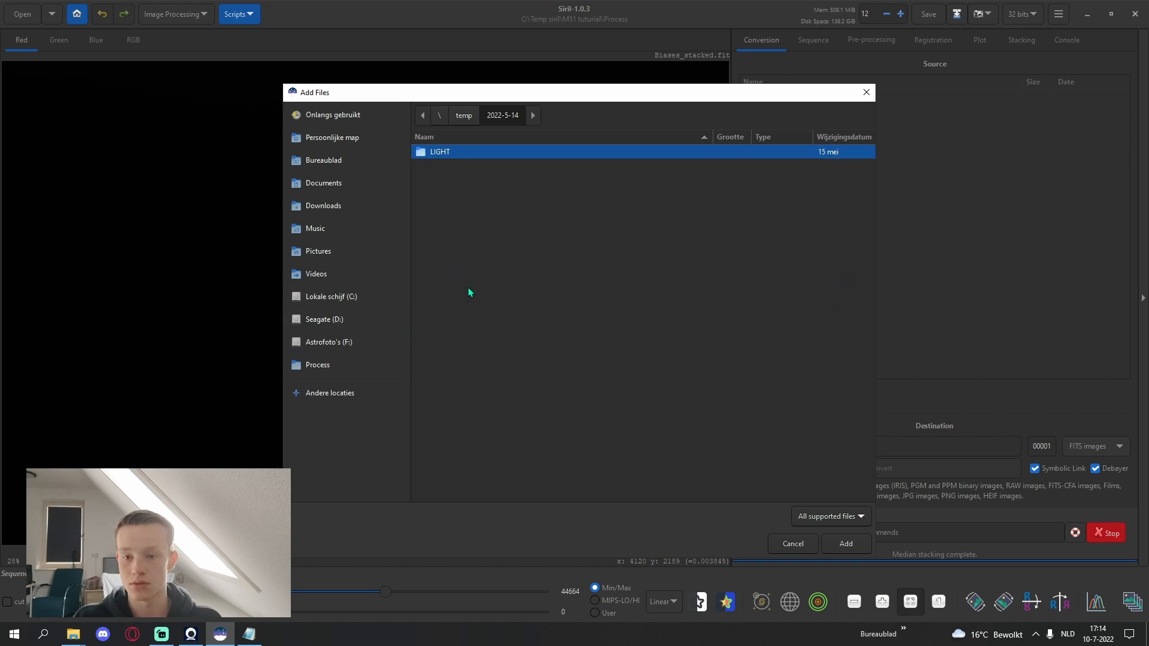
double_click(454, 151)
double_click(450, 168)
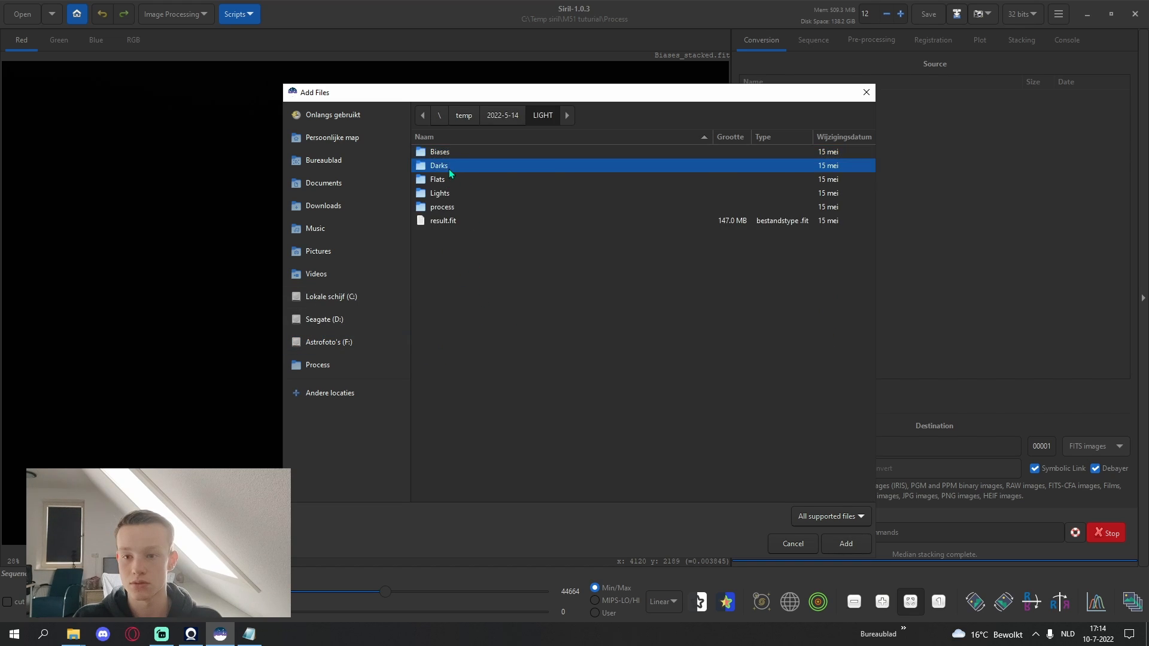
key("ctrl+a")
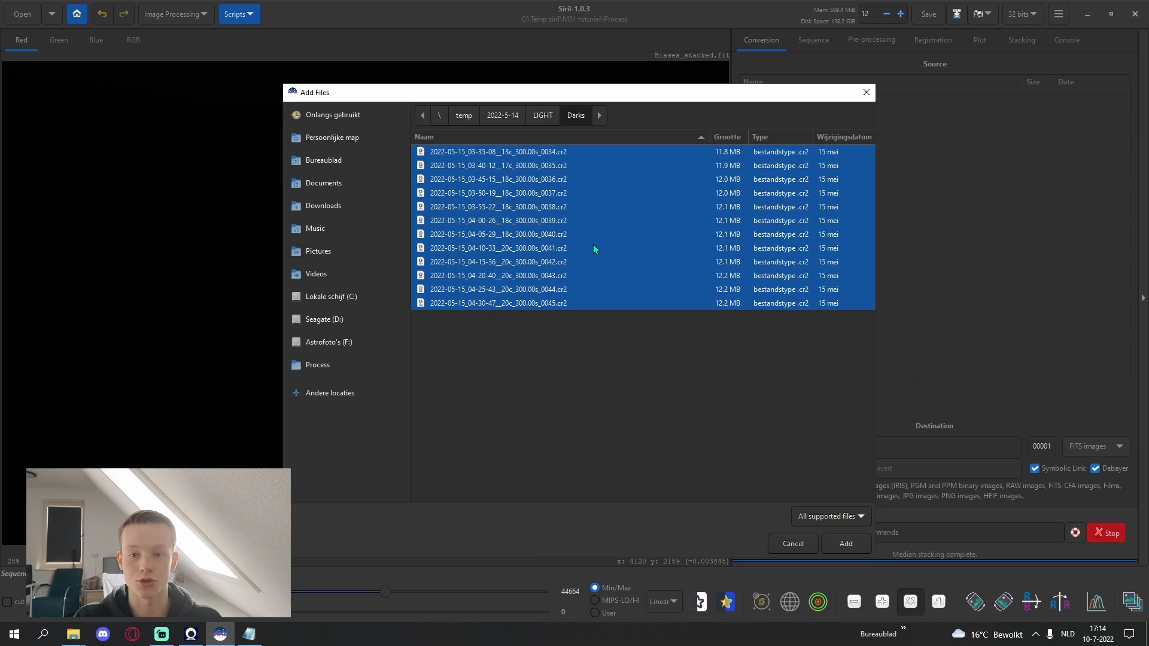
left_click(827, 547)
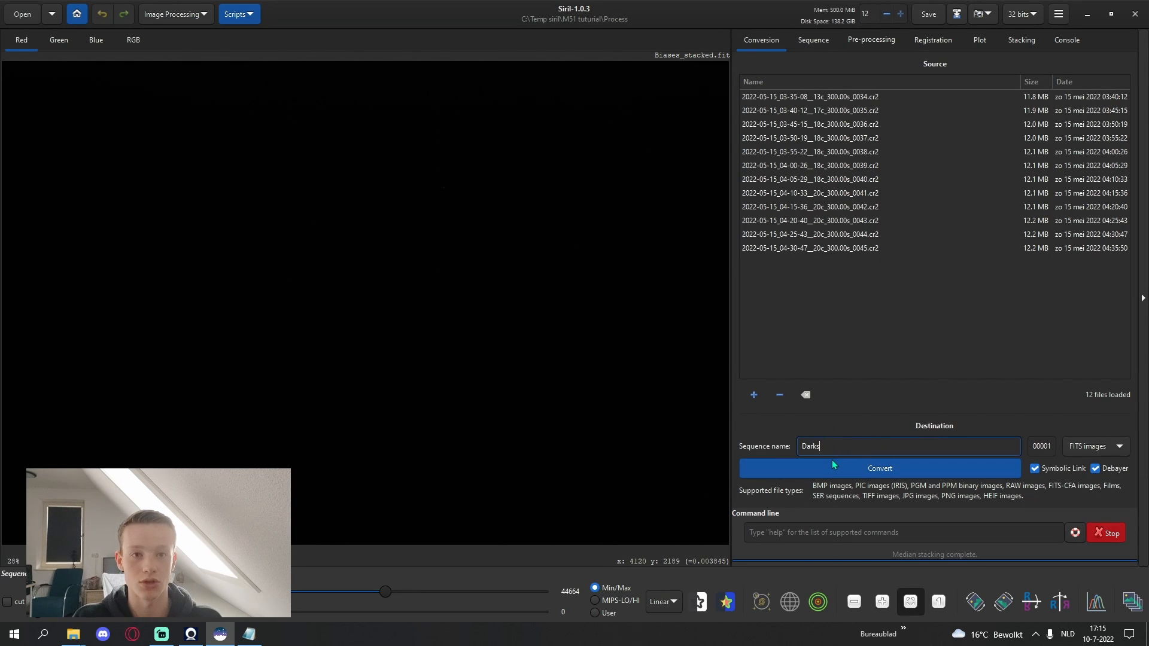
Convert the dark frames to a debayered FITS sequence and median-stack them all into Darks_stacked.fit
left_click(862, 477)
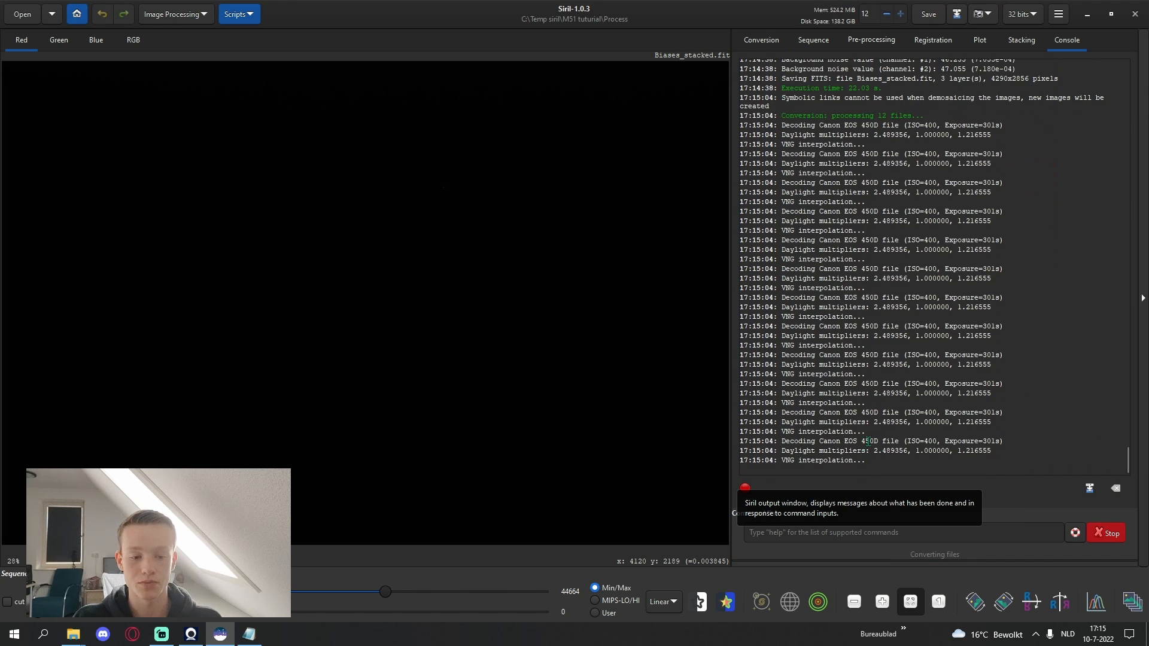
left_click(1025, 49)
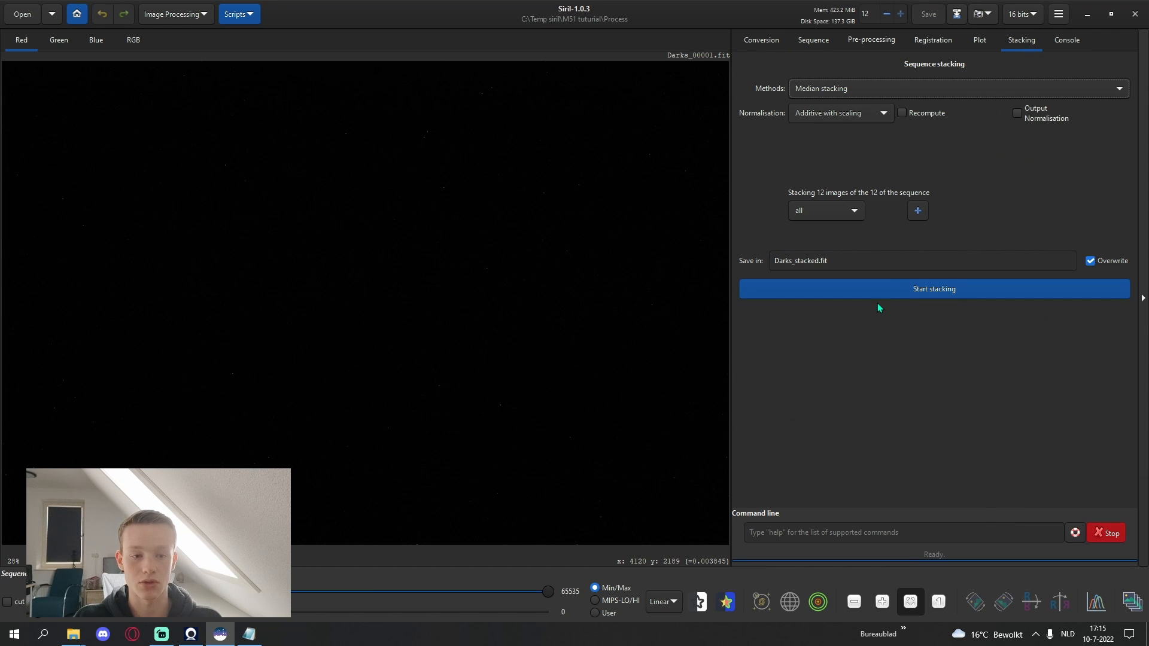
left_click(879, 296)
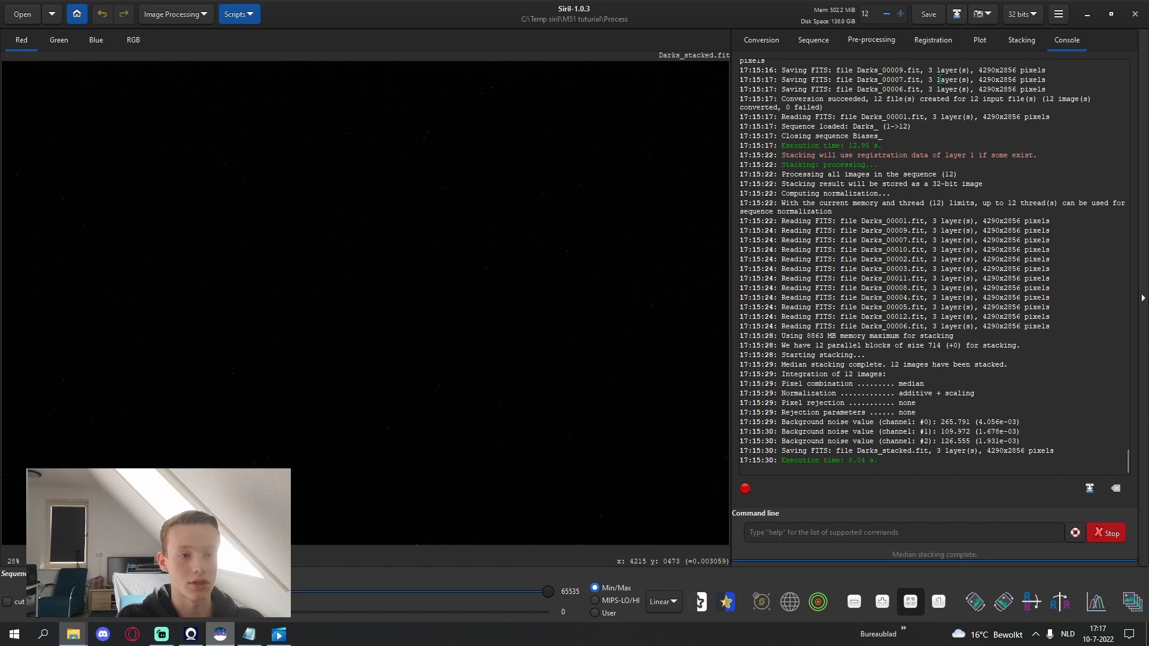
Clear the conversion source, name the sequence Flats, and create a Day 1 folder inside Process as the new working directory
left_click(763, 40)
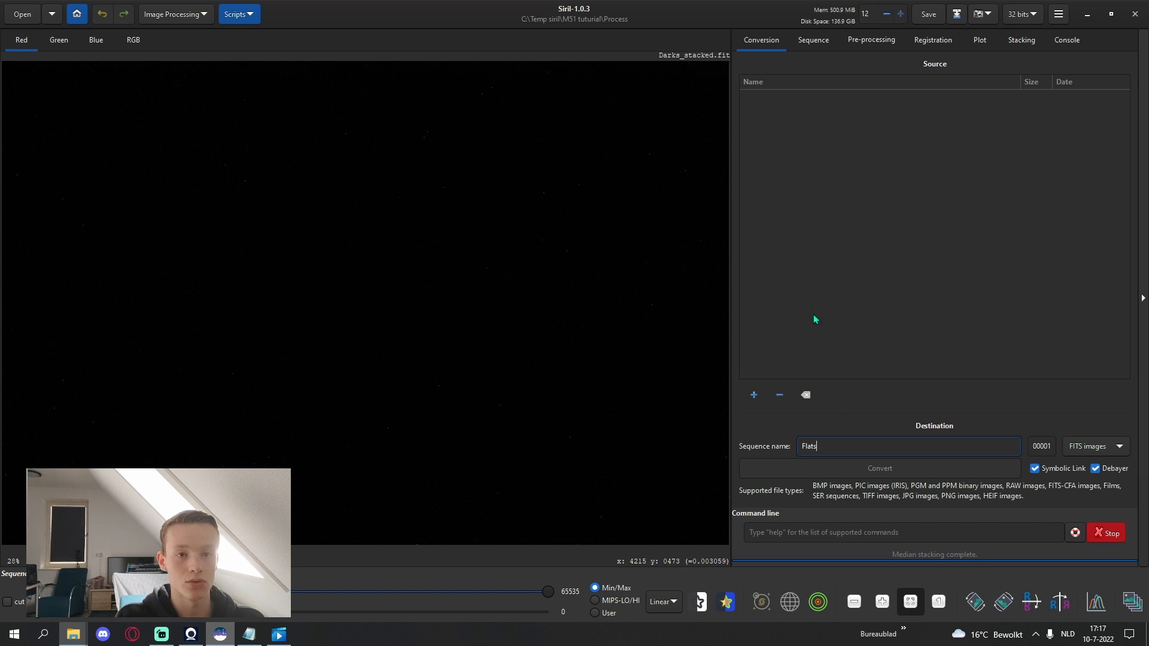
left_click(76, 13)
left_click(861, 118)
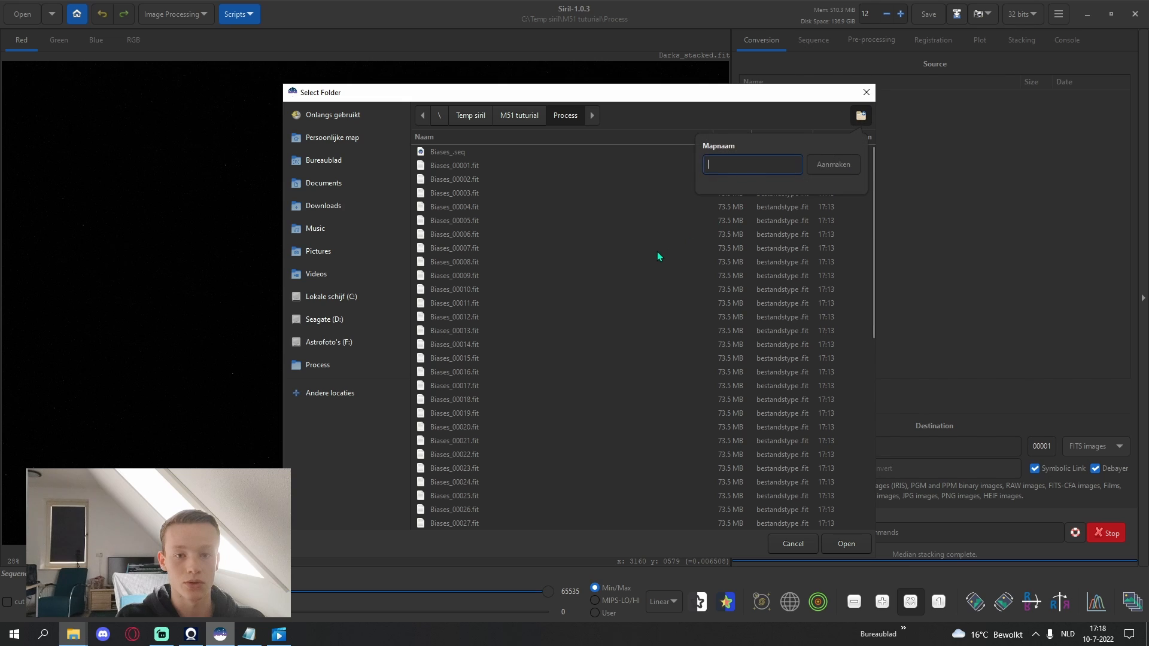
type("Day 1")
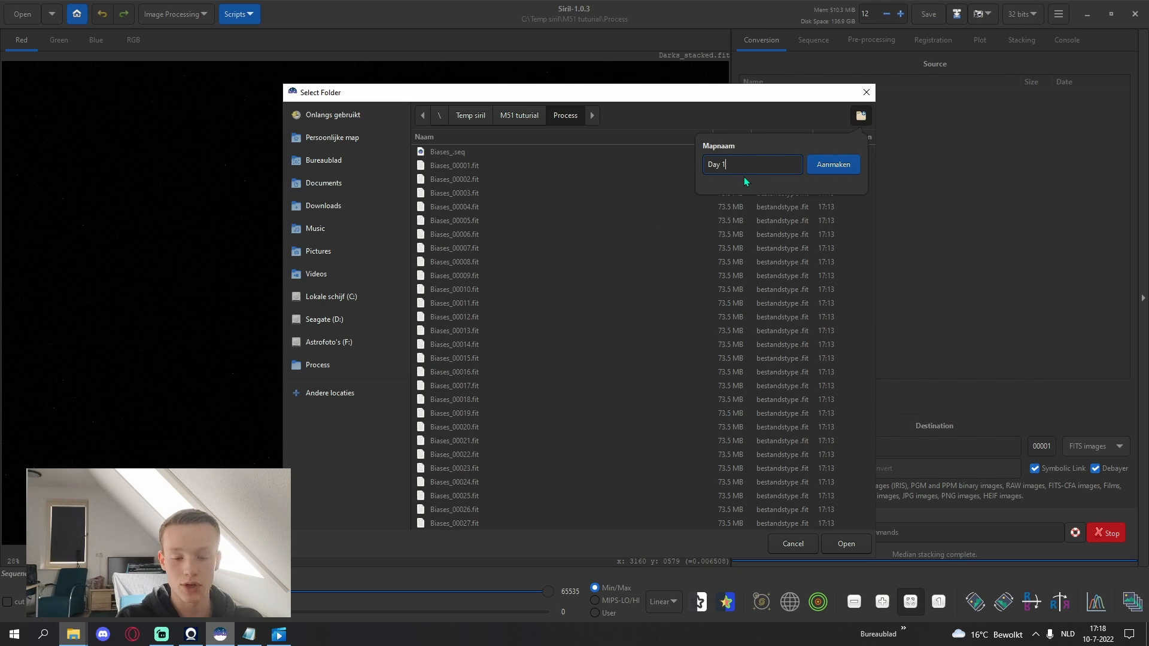
left_click(836, 171)
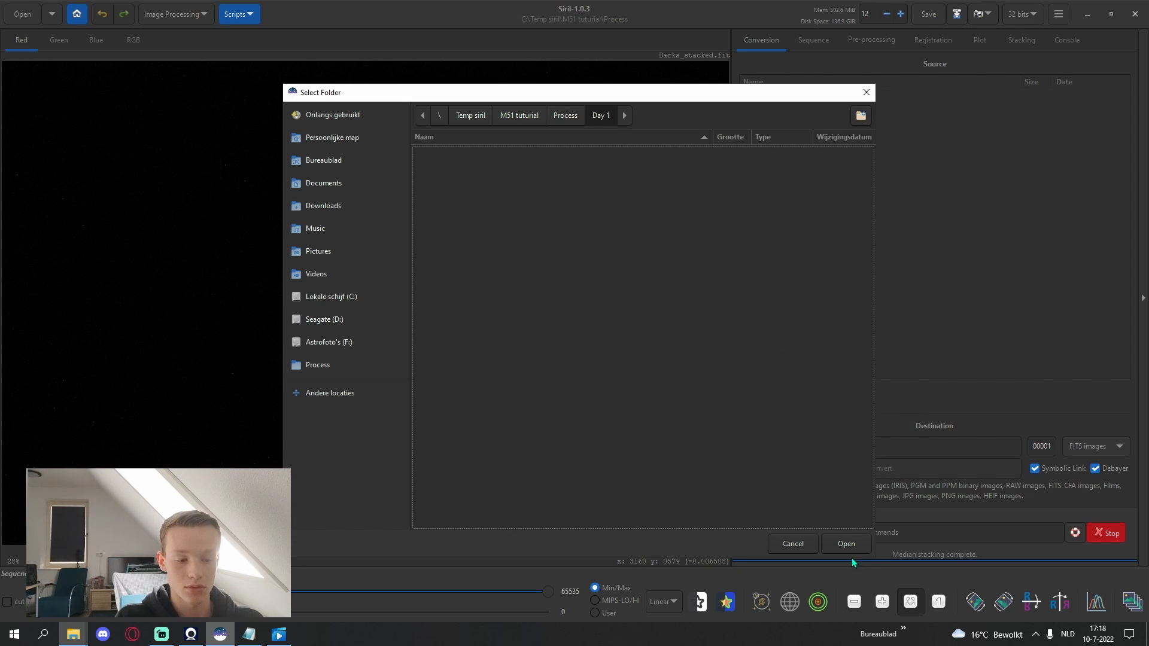
left_click(844, 544)
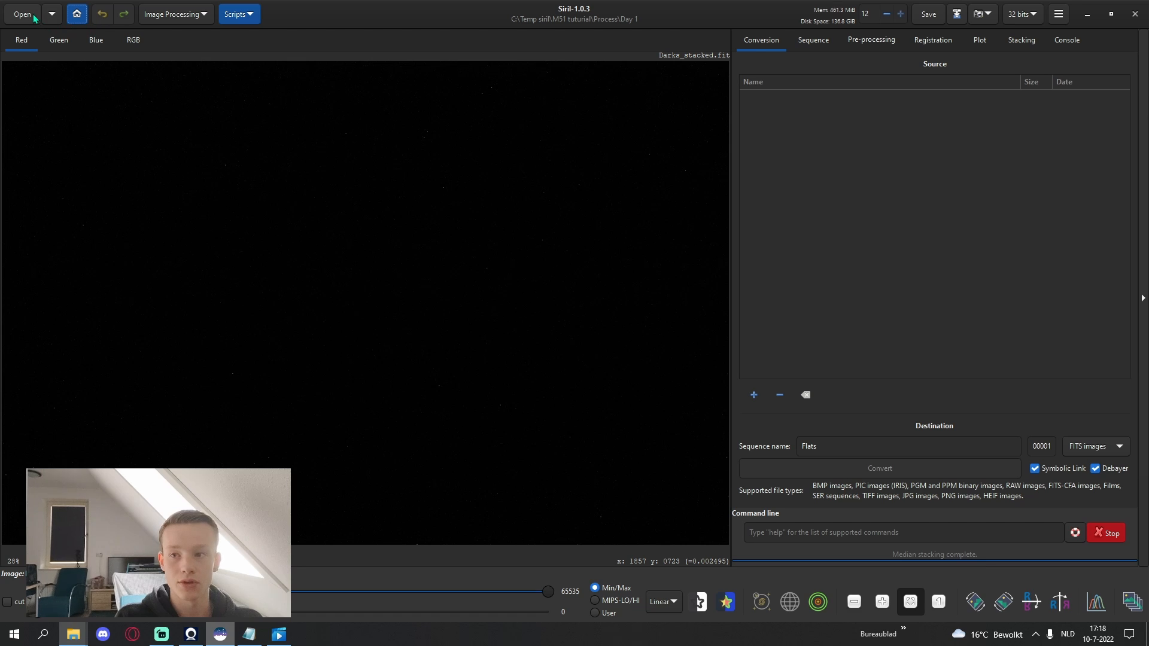
Add all CR2 flat frames from the temp/2022-5-8/Flats folder on the Astrofoto's (F:) drive to the conversion source
left_click(751, 395)
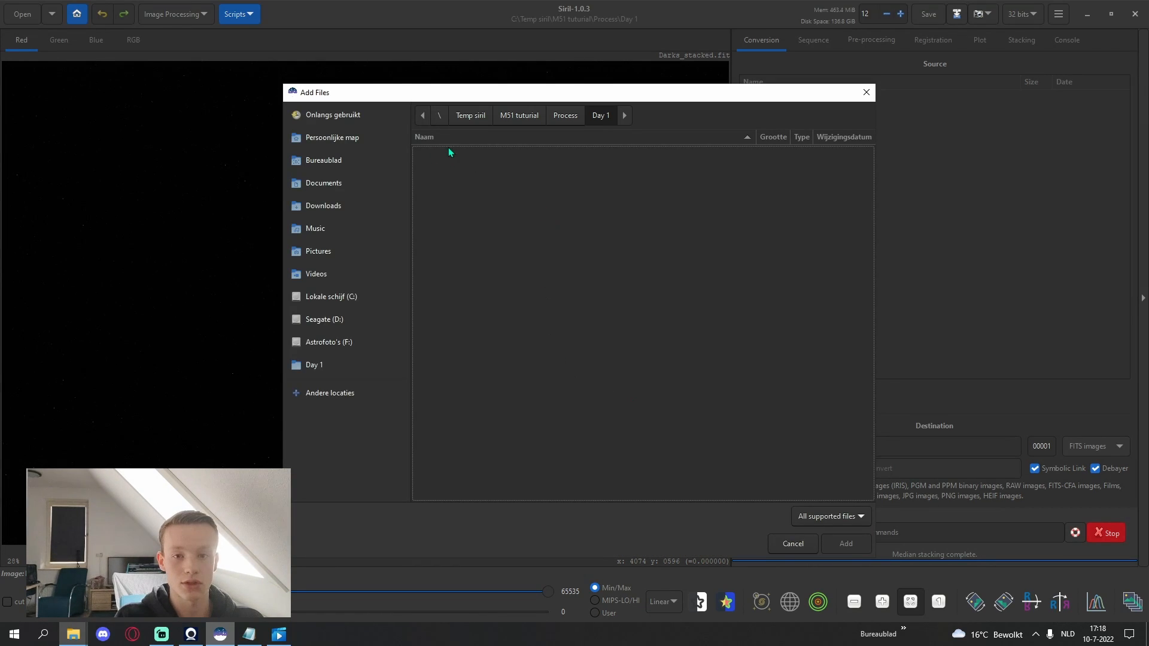
left_click(332, 341)
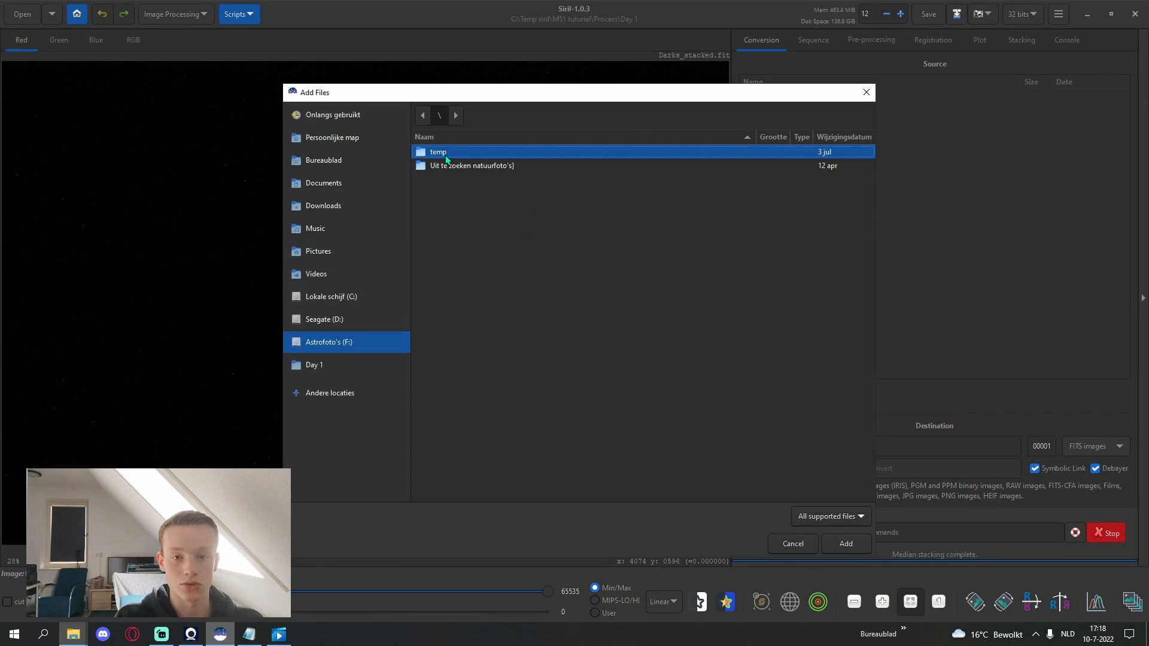
double_click(448, 158)
double_click(464, 261)
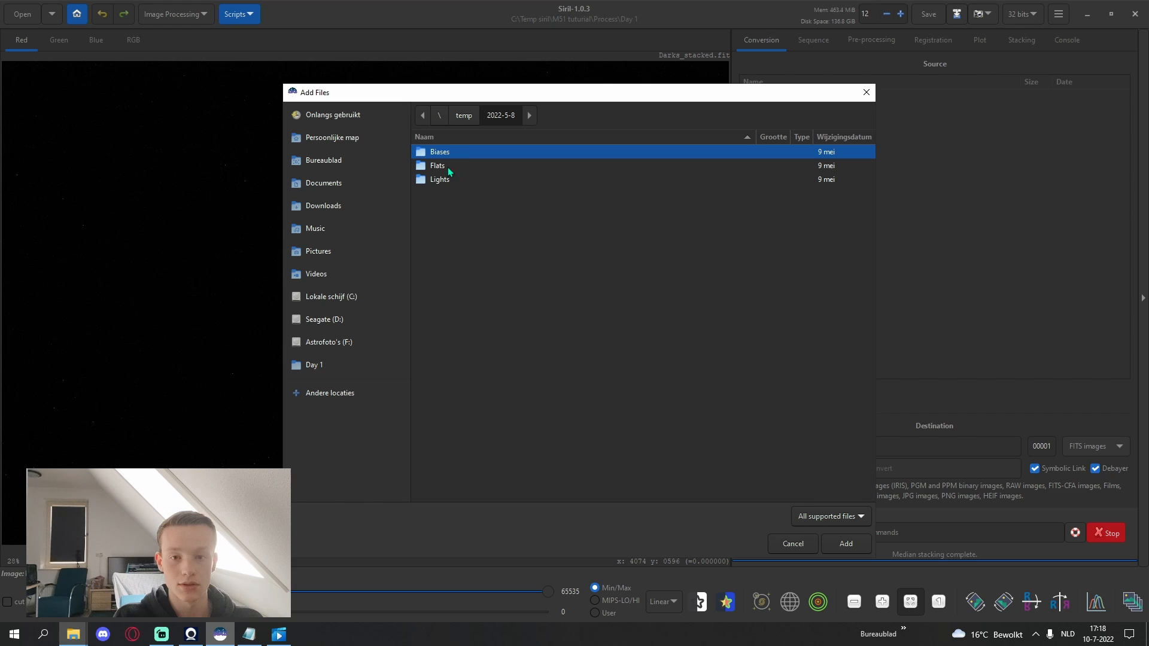
double_click(443, 179)
left_click(501, 115)
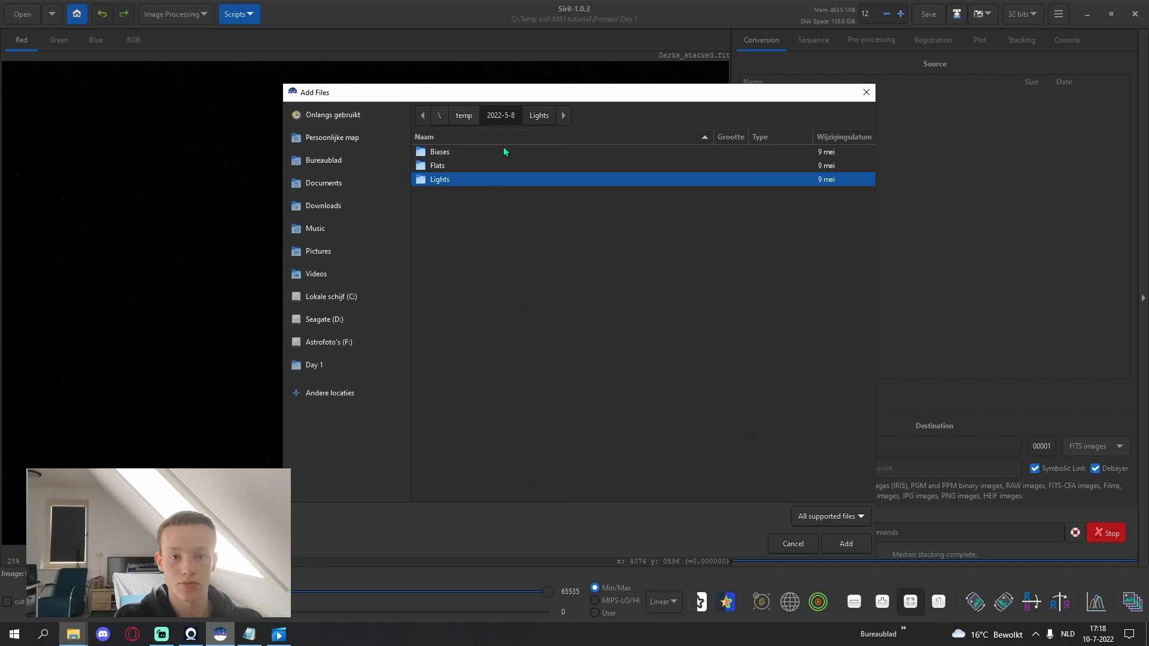
double_click(451, 167)
key("ctrl+a")
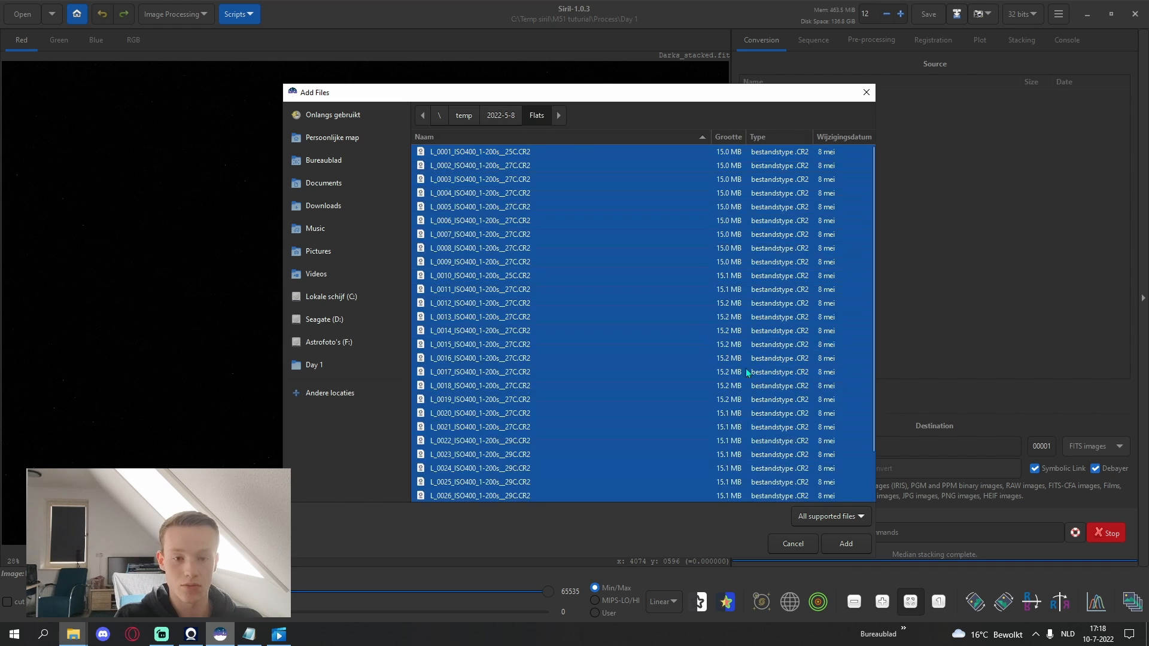
left_click(846, 543)
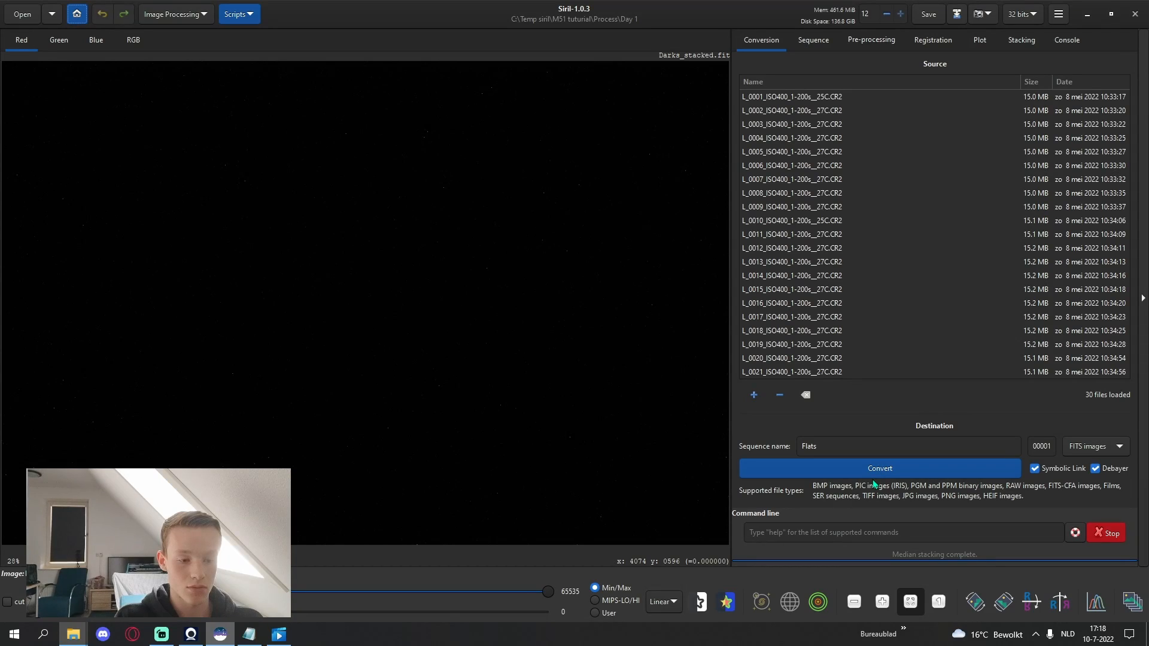
Convert the flat frames to a debayered FITS sequence and median-stack them into Flats_stacked.fit
left_click(860, 468)
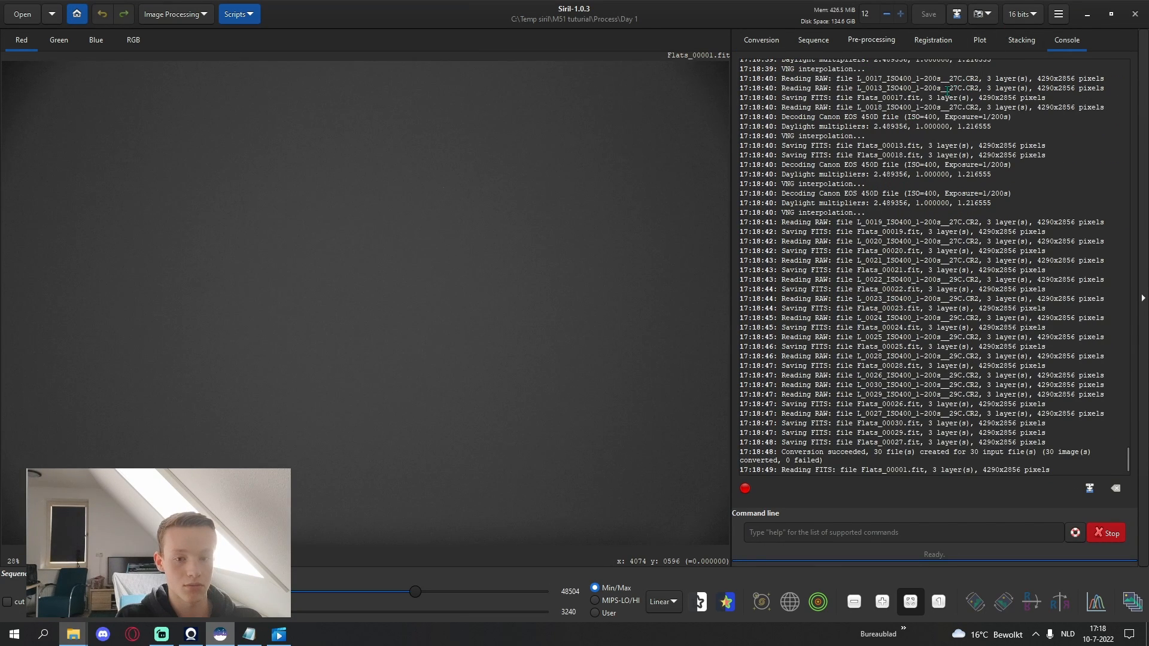
left_click(1019, 42)
left_click(990, 289)
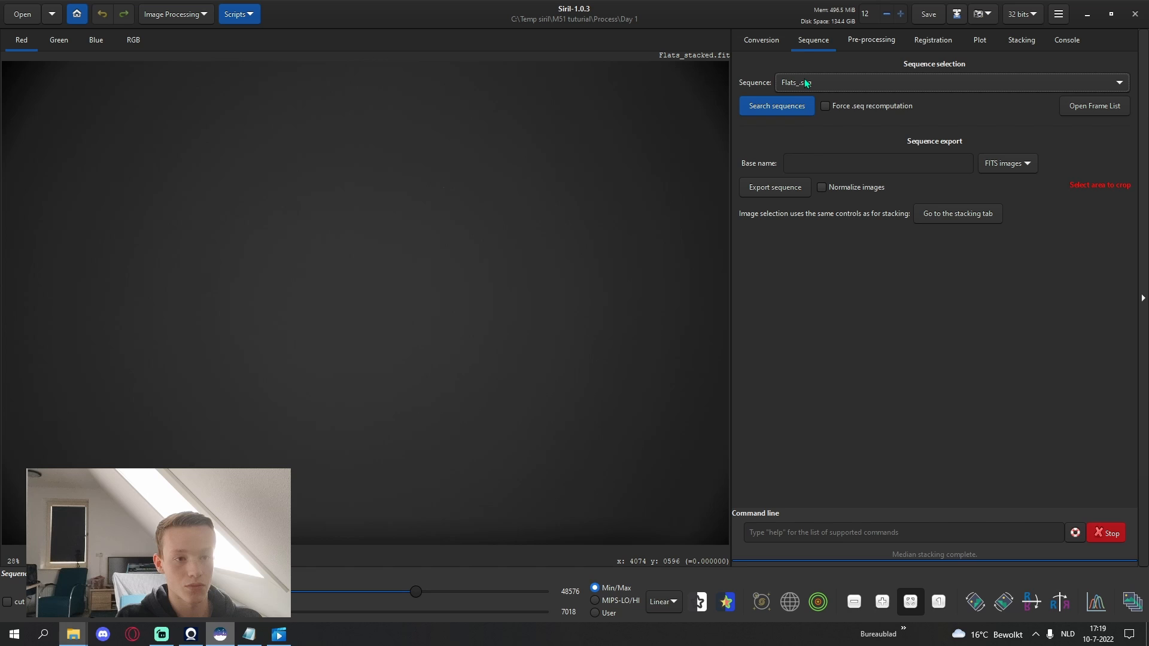
Clear the flat files from the conversion source and rename the sequence Lights
left_click(761, 40)
left_click(805, 395)
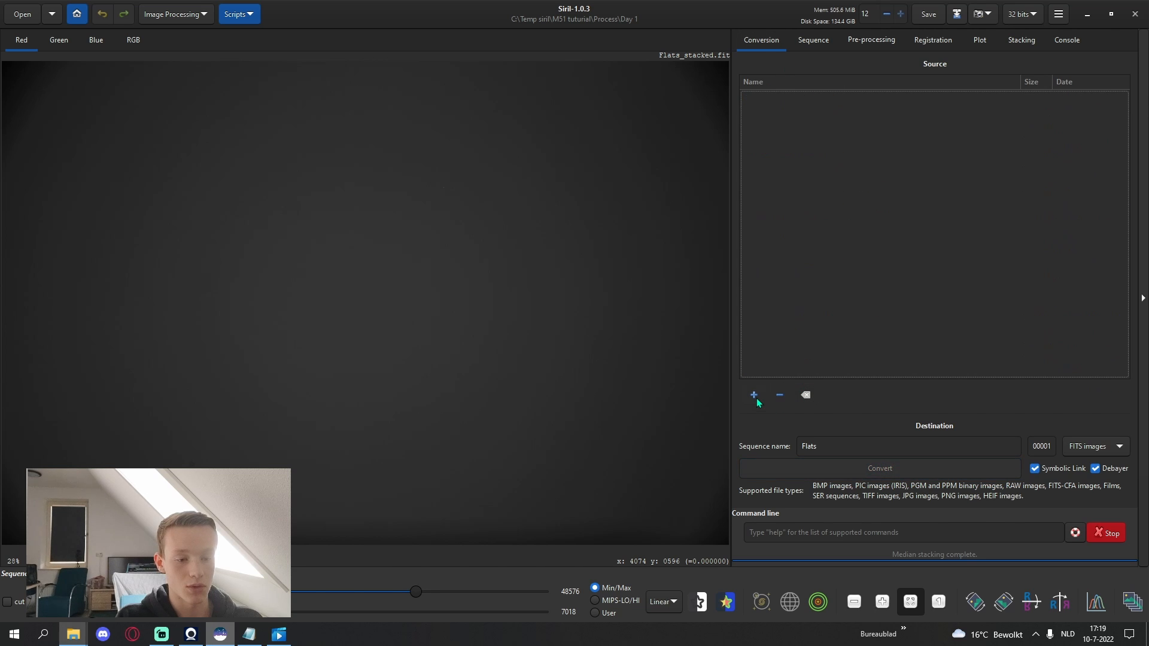
left_click_drag(845, 446, 760, 442)
type("Lights")
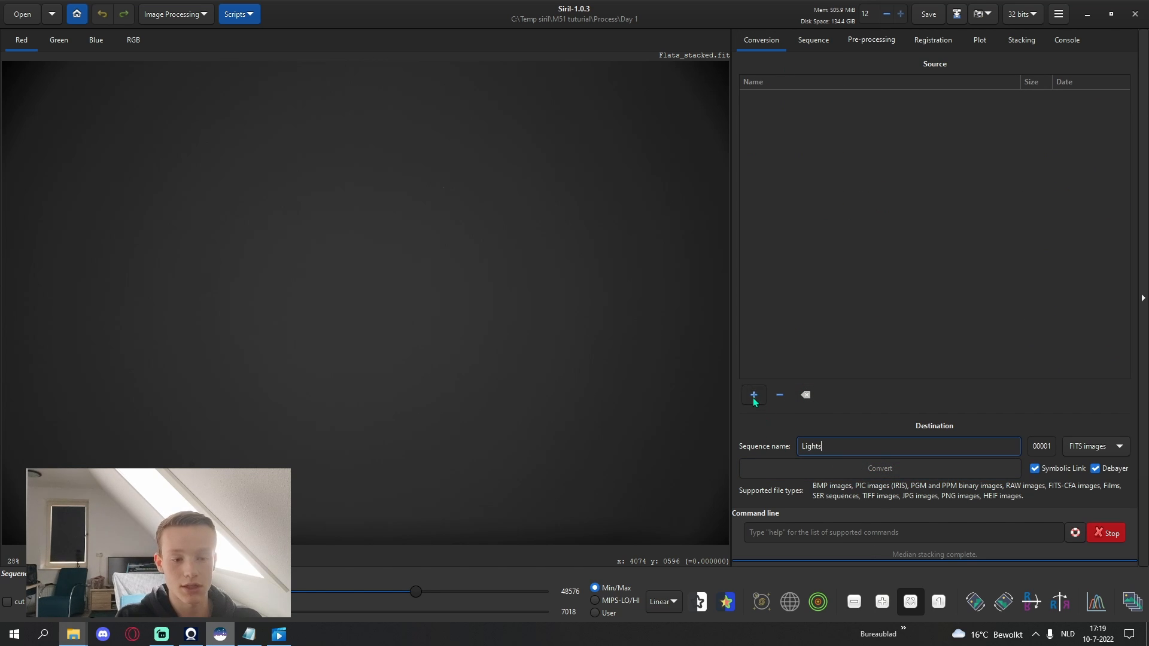
Add all cr2 light frames from the temp/2022-5-8/Lights folder on the Astrofoto's (F:) drive to the conversion source
left_click(754, 394)
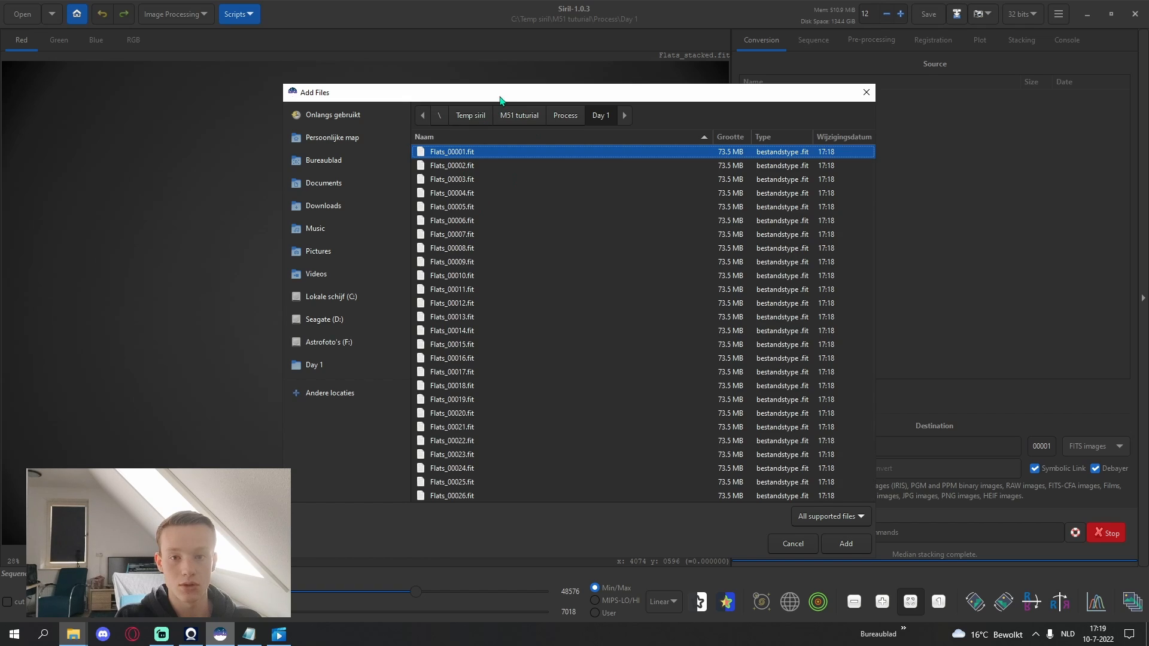
left_click(320, 342)
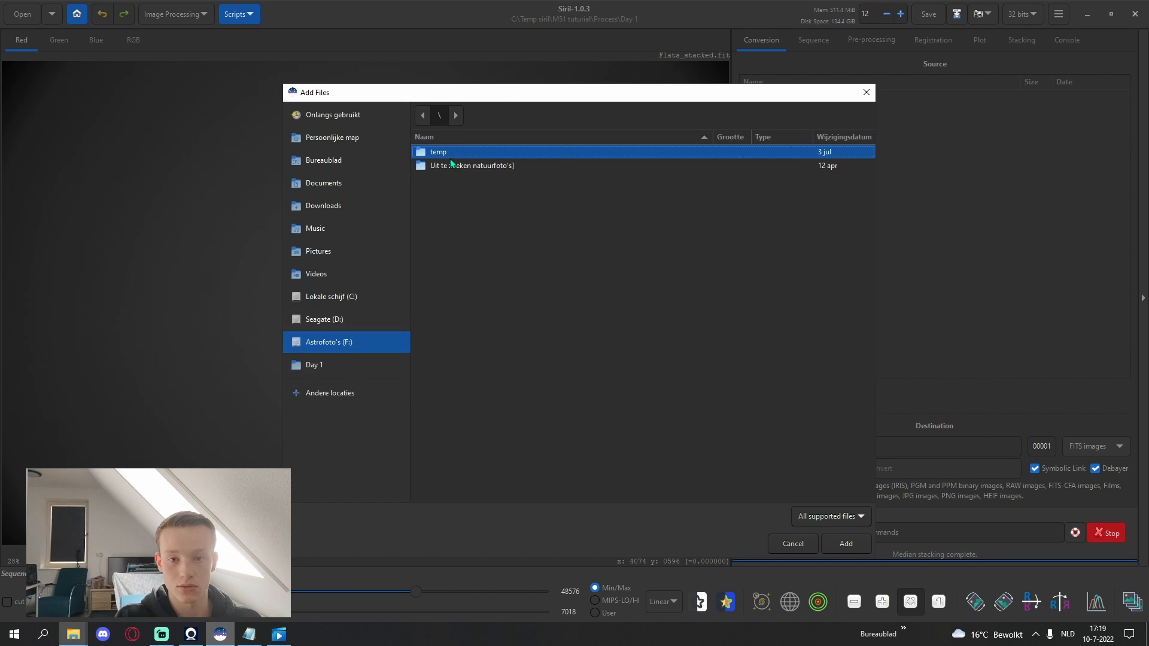
double_click(448, 154)
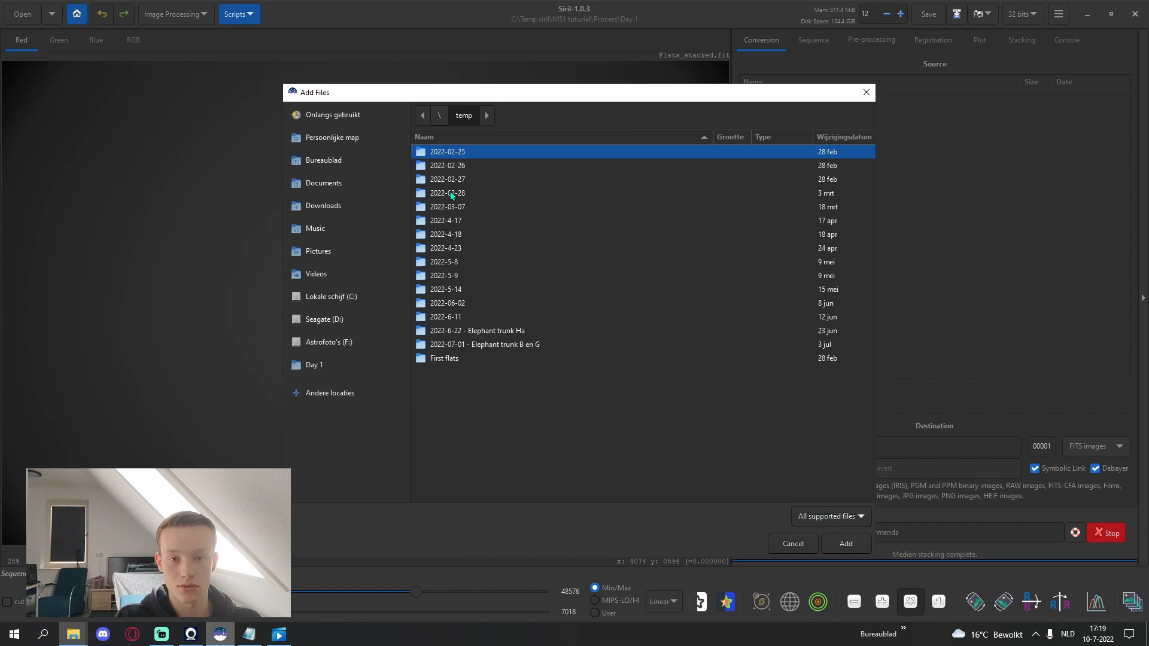
double_click(455, 275)
left_click(471, 117)
double_click(451, 262)
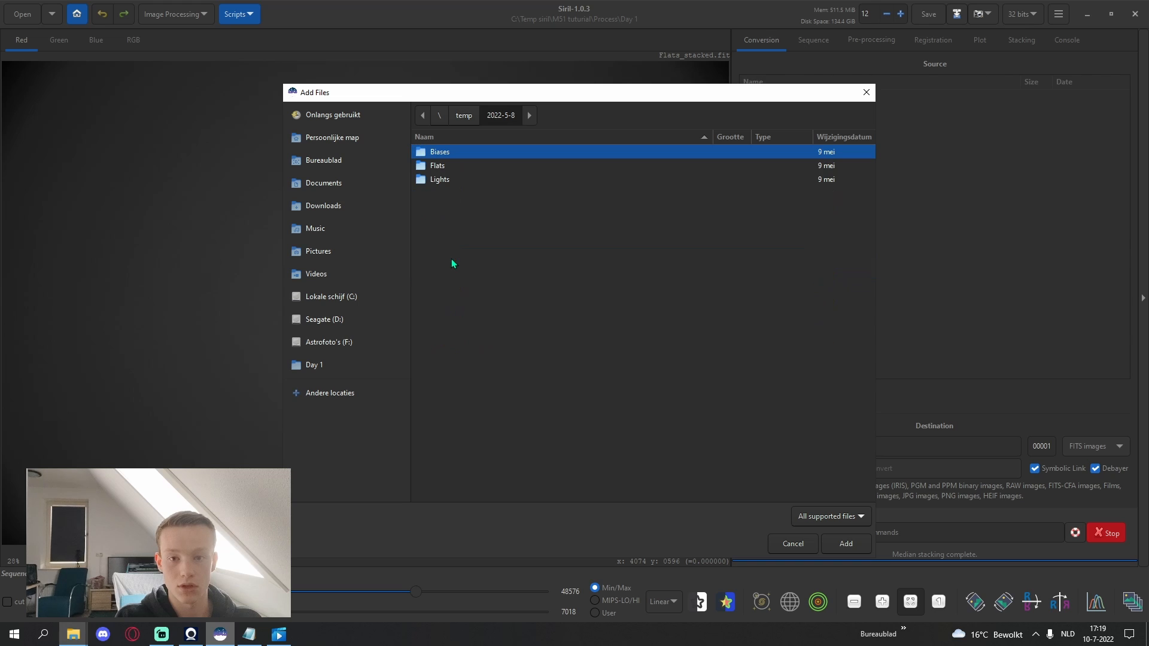
double_click(444, 182)
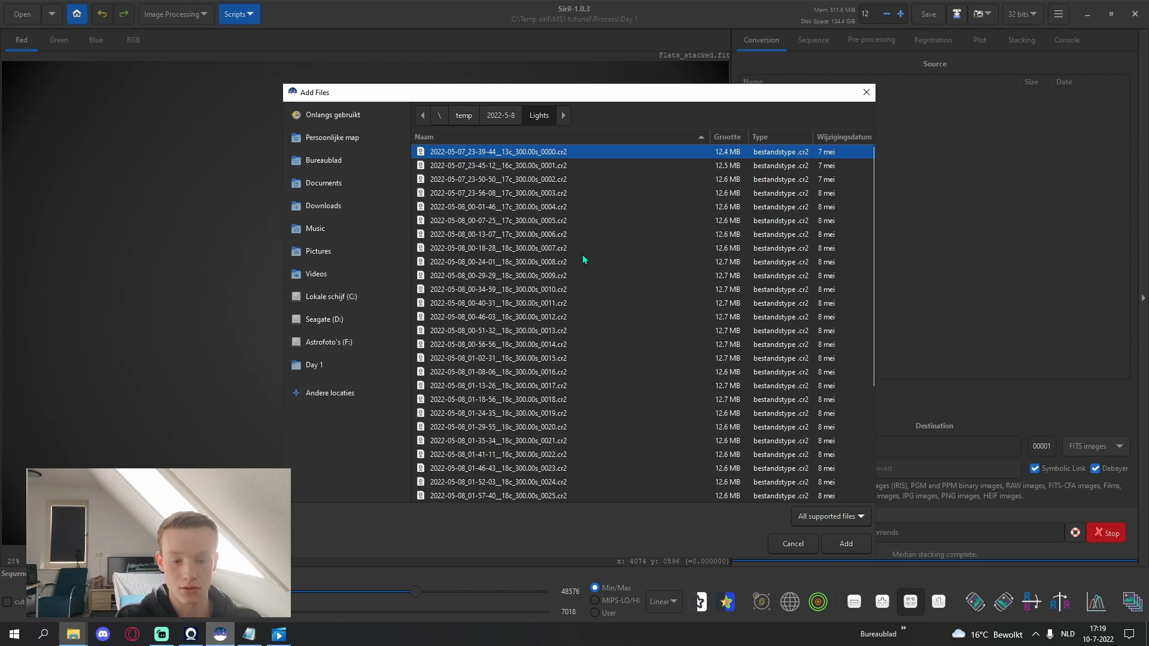
key("ctrl+a")
left_click(850, 543)
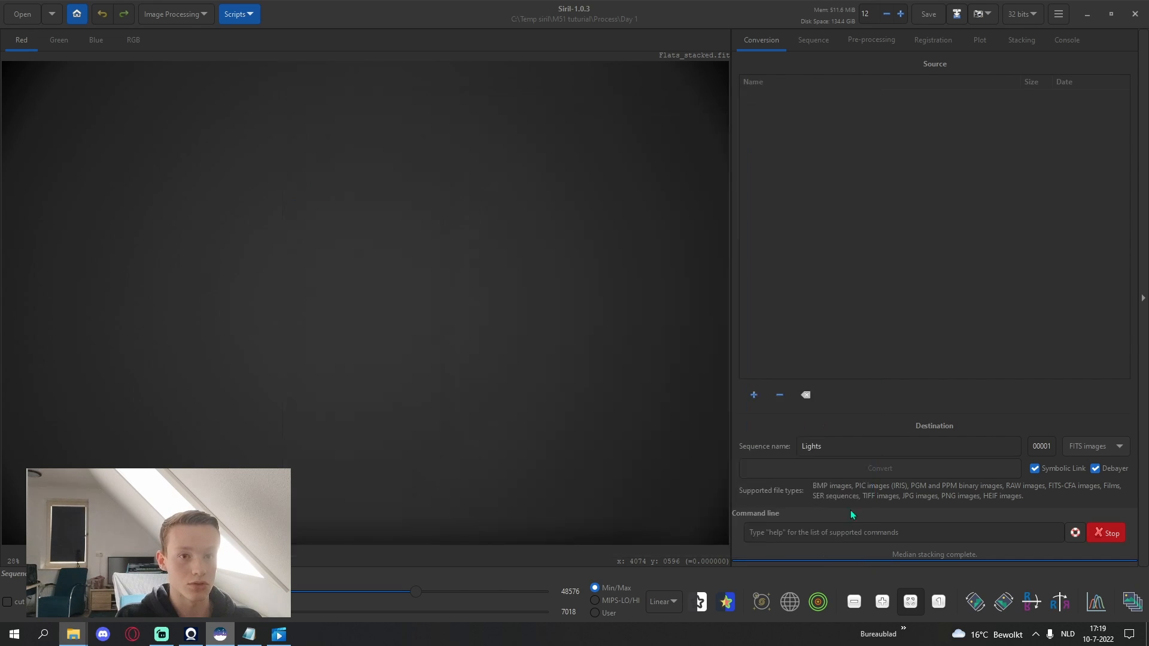
Convert the light frames to a debayered FITS sequence and select Lights_.seq as the active sequence
left_click(893, 469)
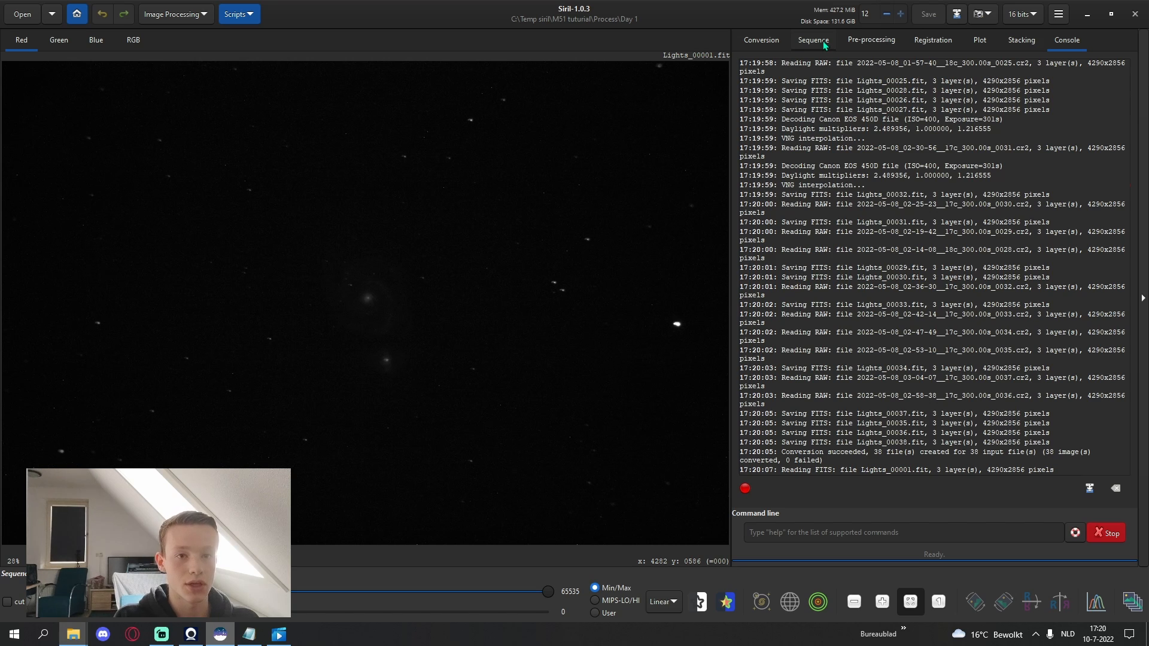
left_click(823, 40)
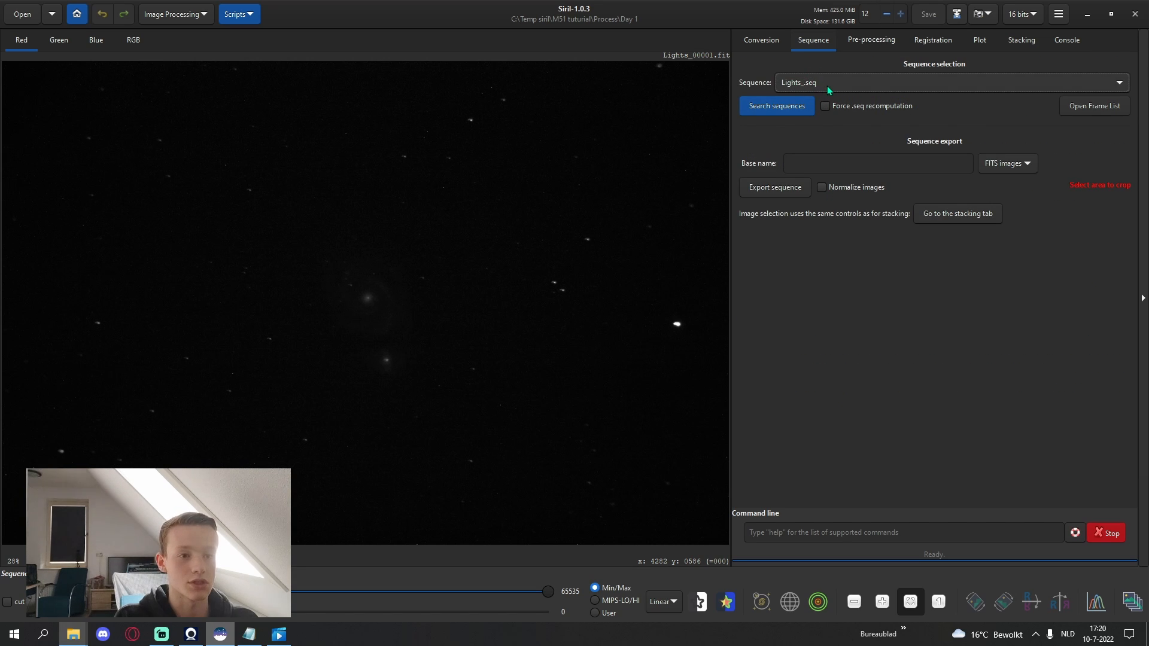
left_click(827, 85)
left_click(825, 90)
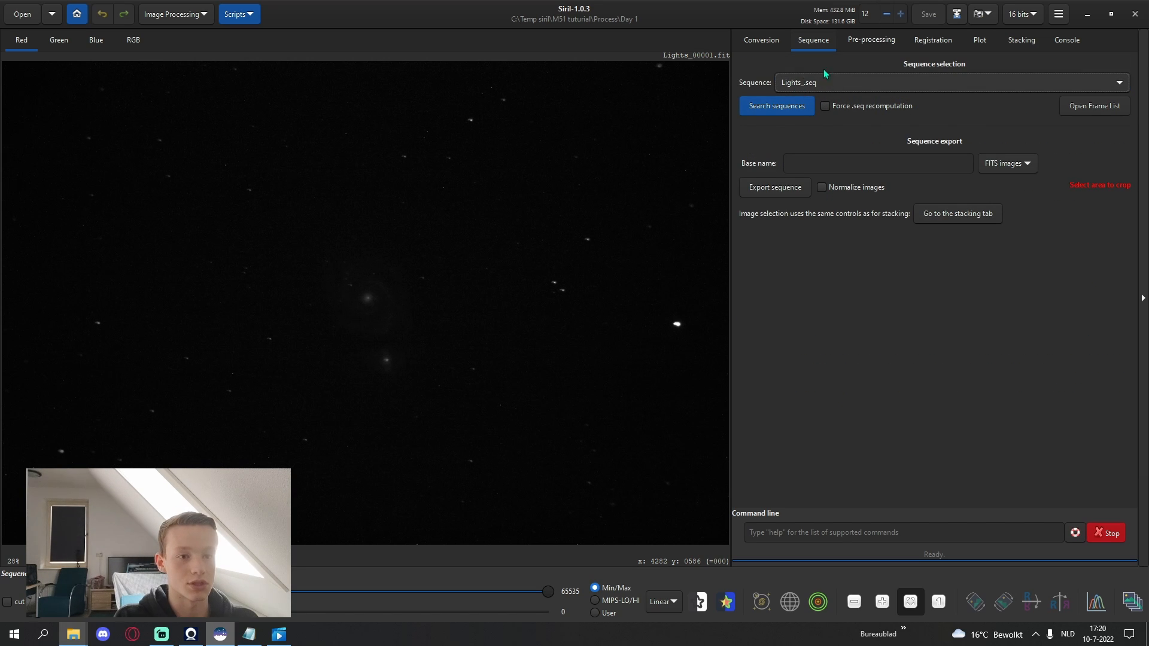
Enable the use of offset, dark and flat masters for pre-processing the Lights sequence
left_click(868, 40)
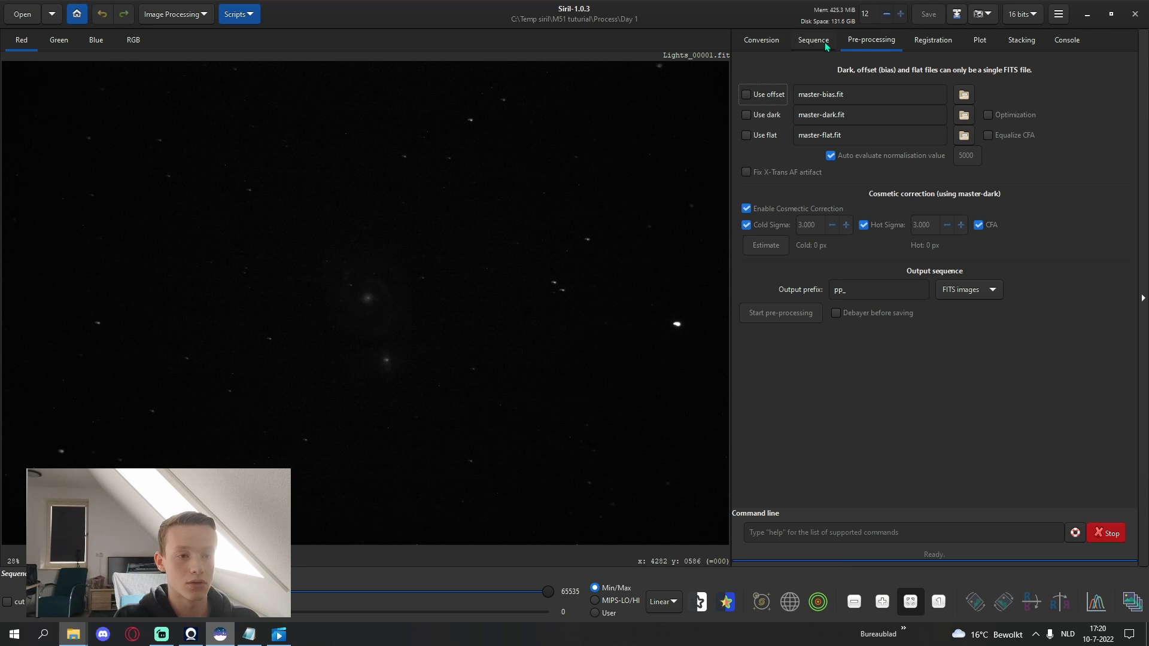
left_click(748, 95)
left_click(748, 115)
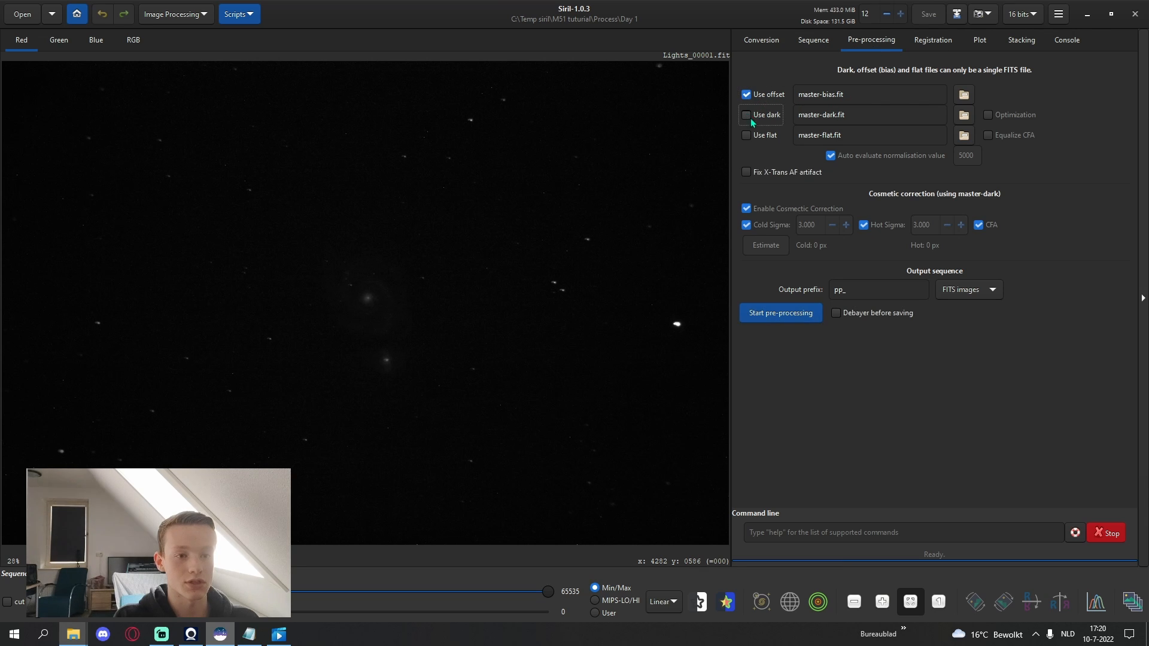
left_click(748, 135)
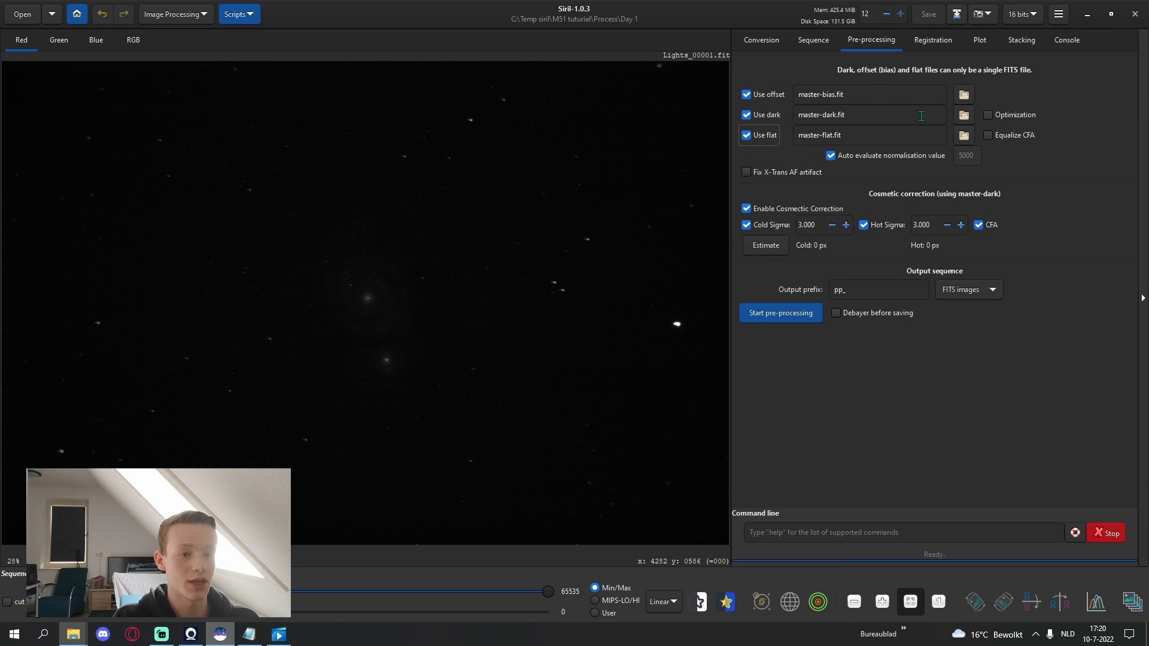
Set Biases_stacked.fit from the Process folder as the offset master, finding it by searching for "stac"
left_click(964, 95)
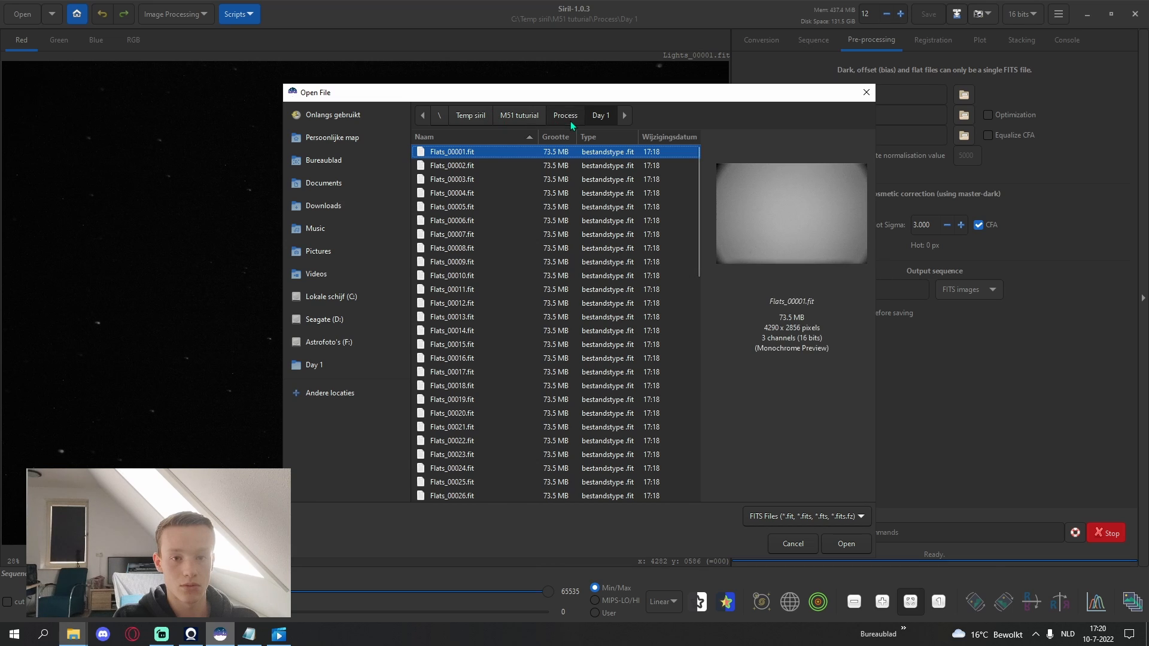
left_click(569, 120)
scroll(464, 395, "up", 5)
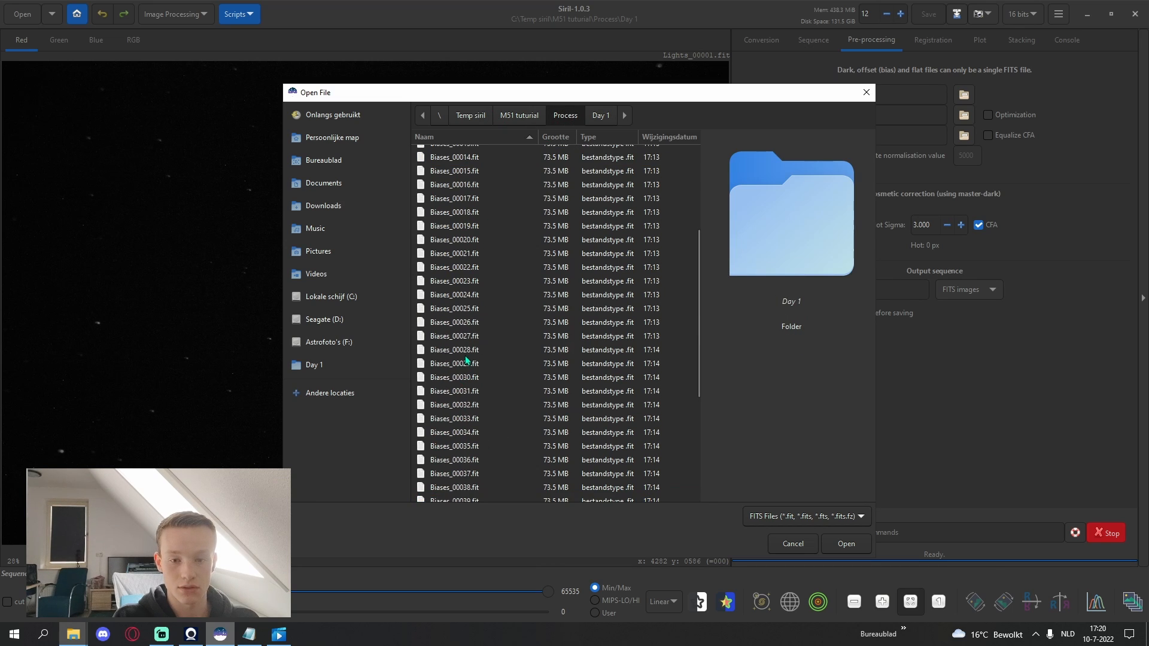
type("stac")
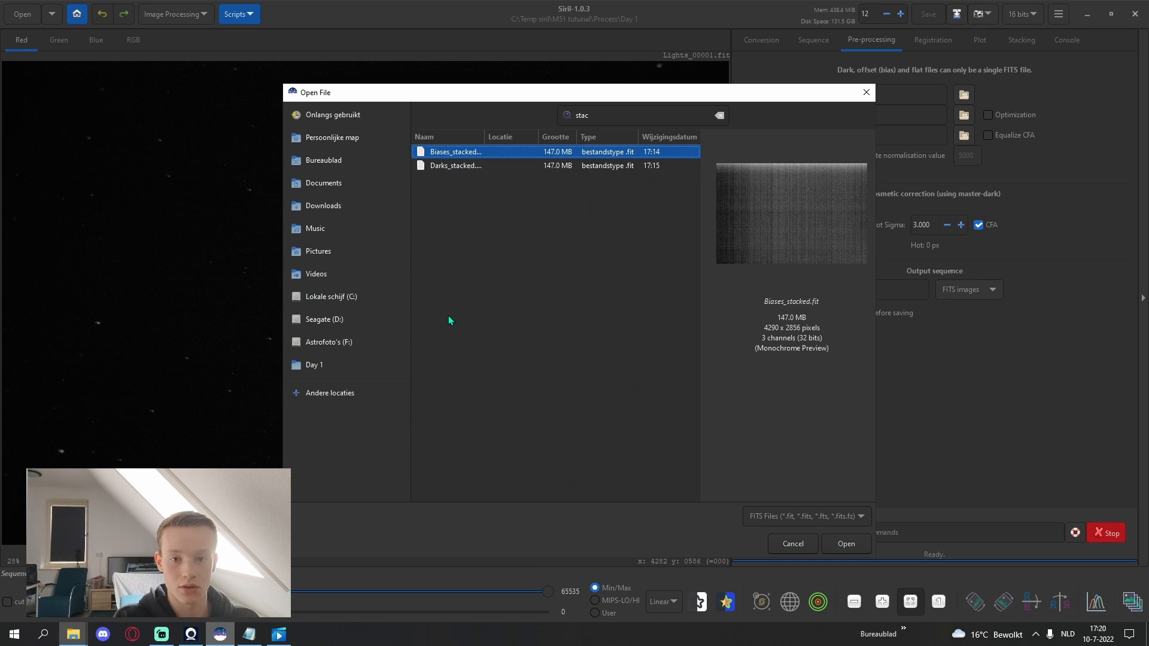
double_click(475, 157)
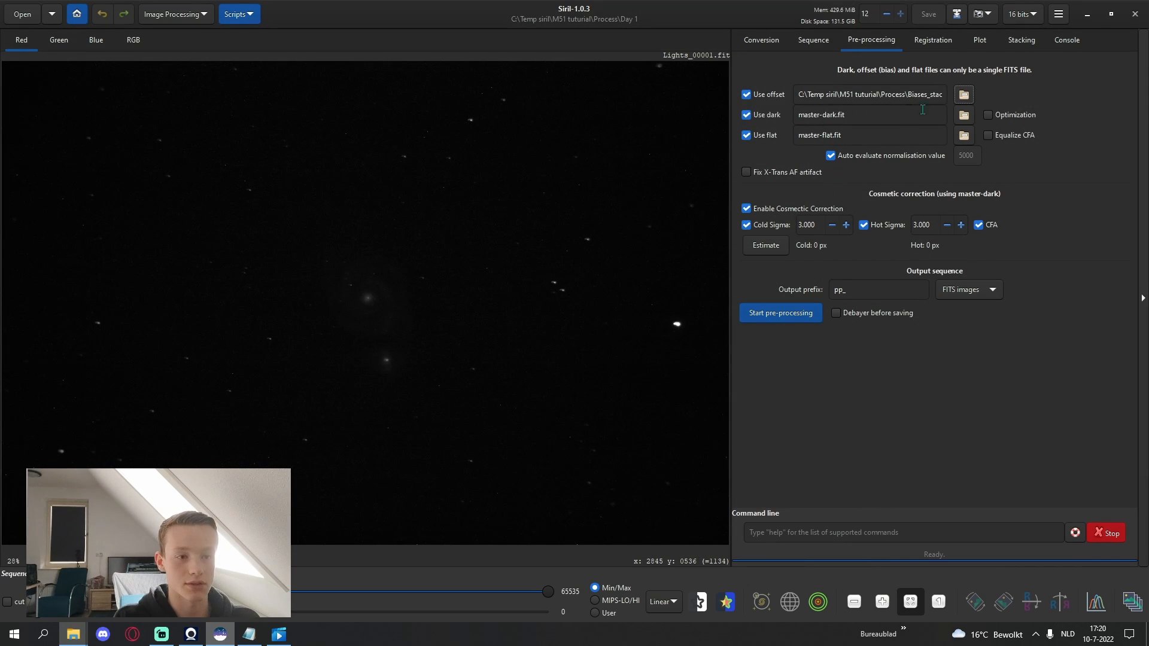
Set Darks_stacked.fit from the Process folder as the dark master, finding it by searching for "stac"
left_click(963, 115)
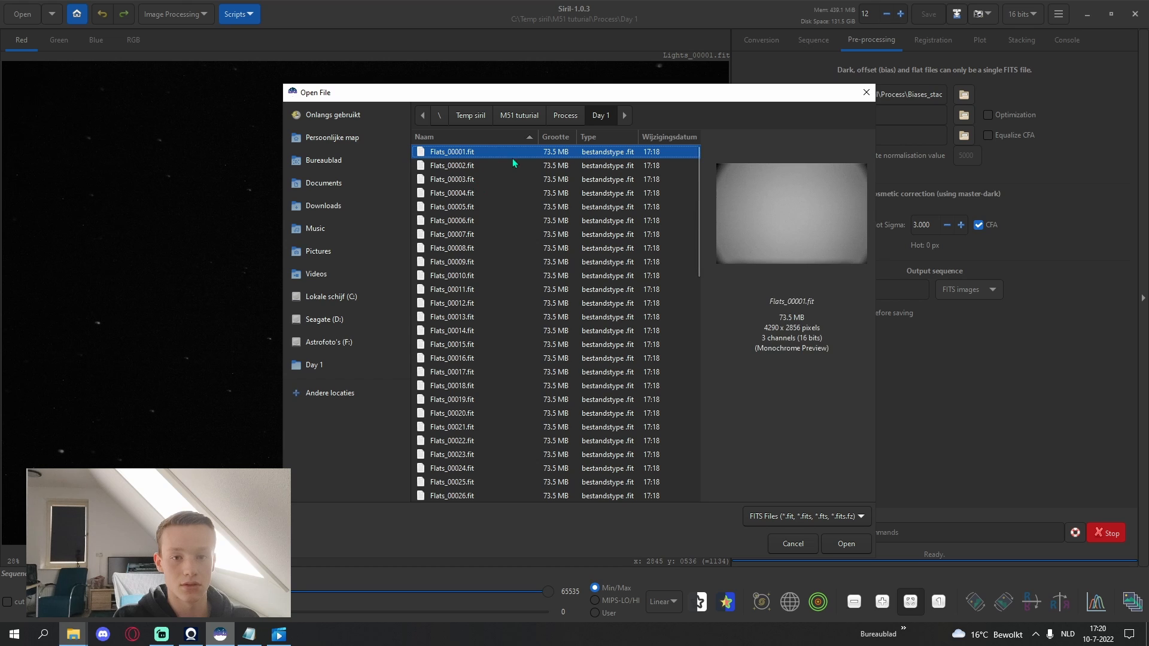
left_click(578, 115)
type("stac")
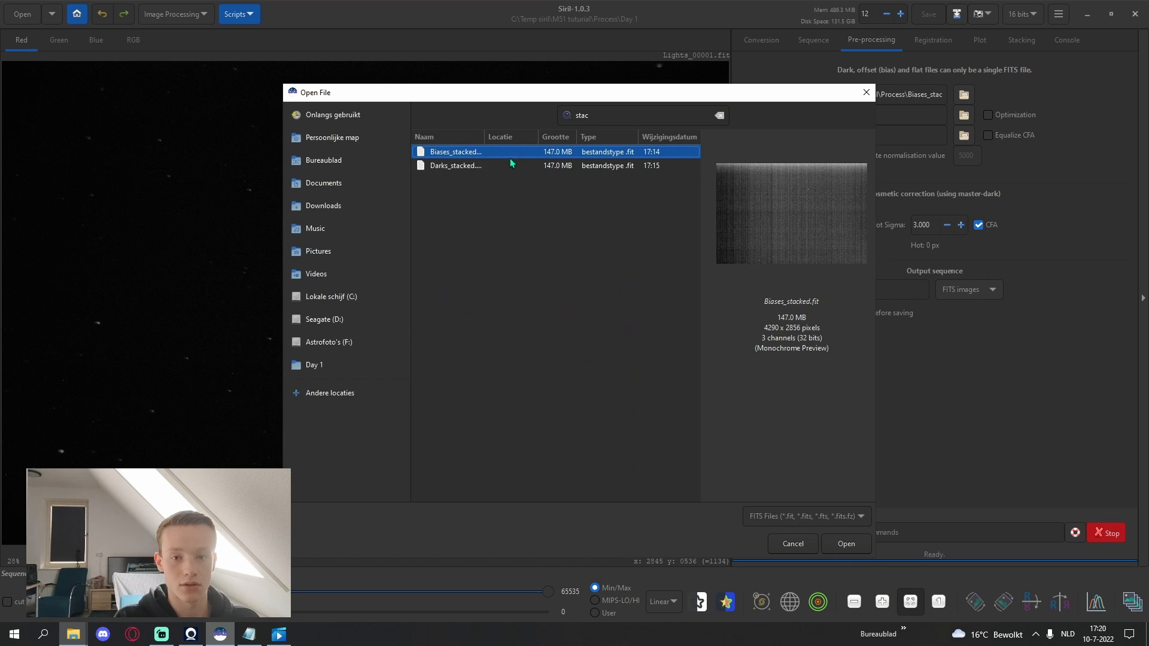
left_click(479, 168)
double_click(479, 166)
Set Flats_stacked.fit from the Day 1 folder as the flat master
left_click(963, 135)
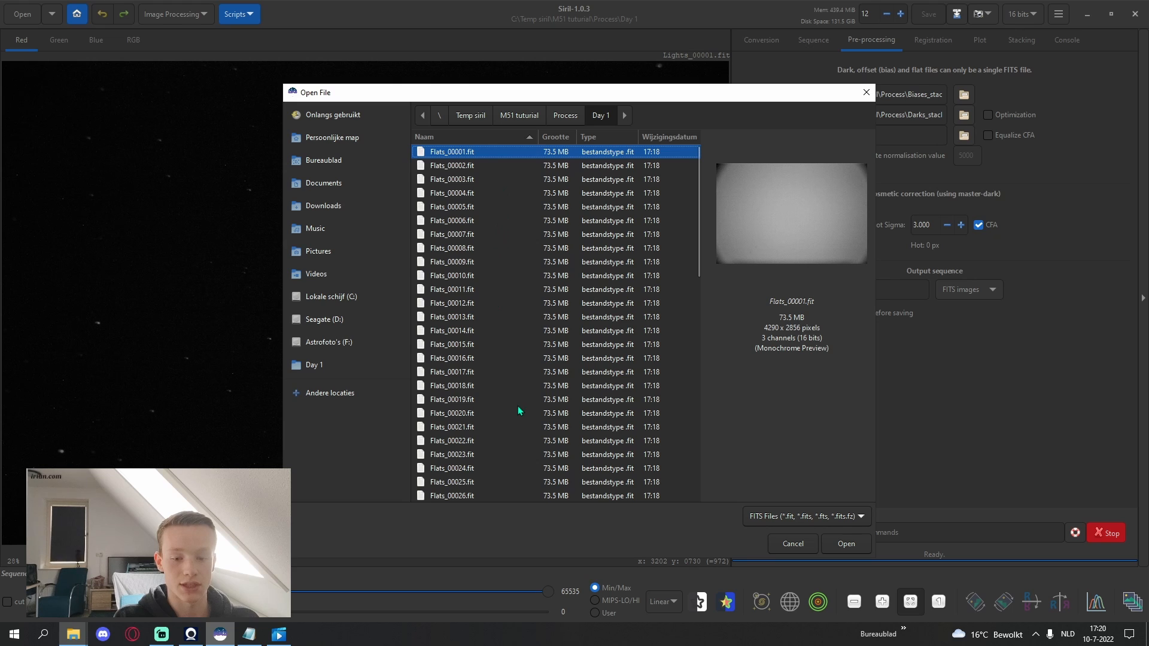
scroll(513, 398, "down", 4)
left_click(460, 440)
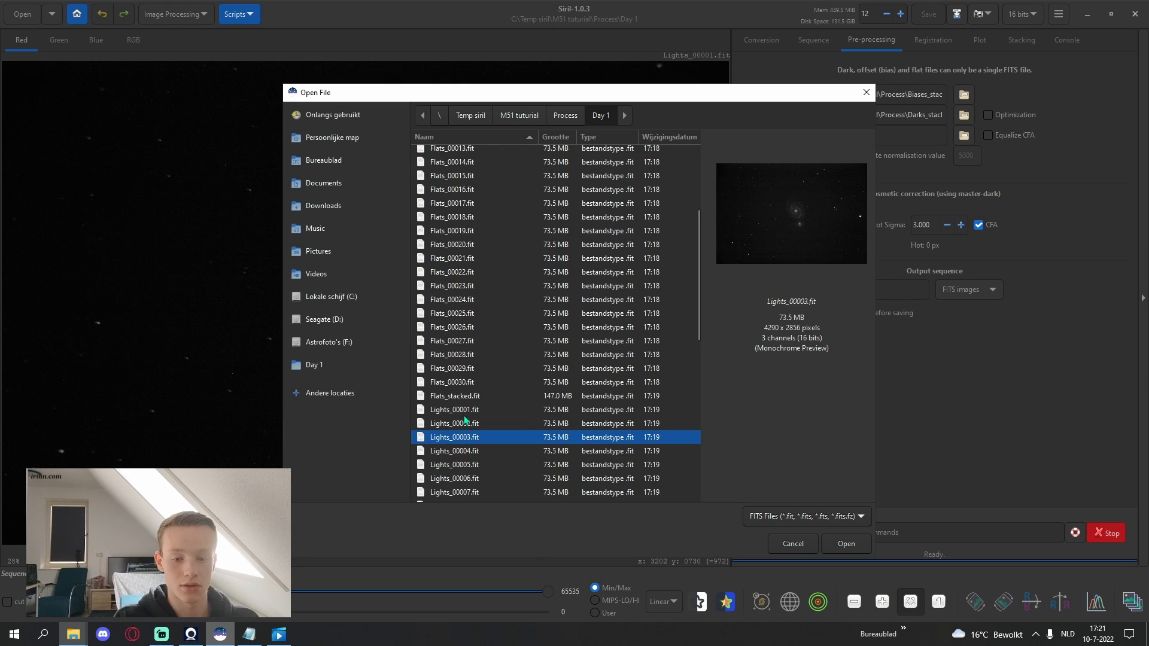
double_click(471, 396)
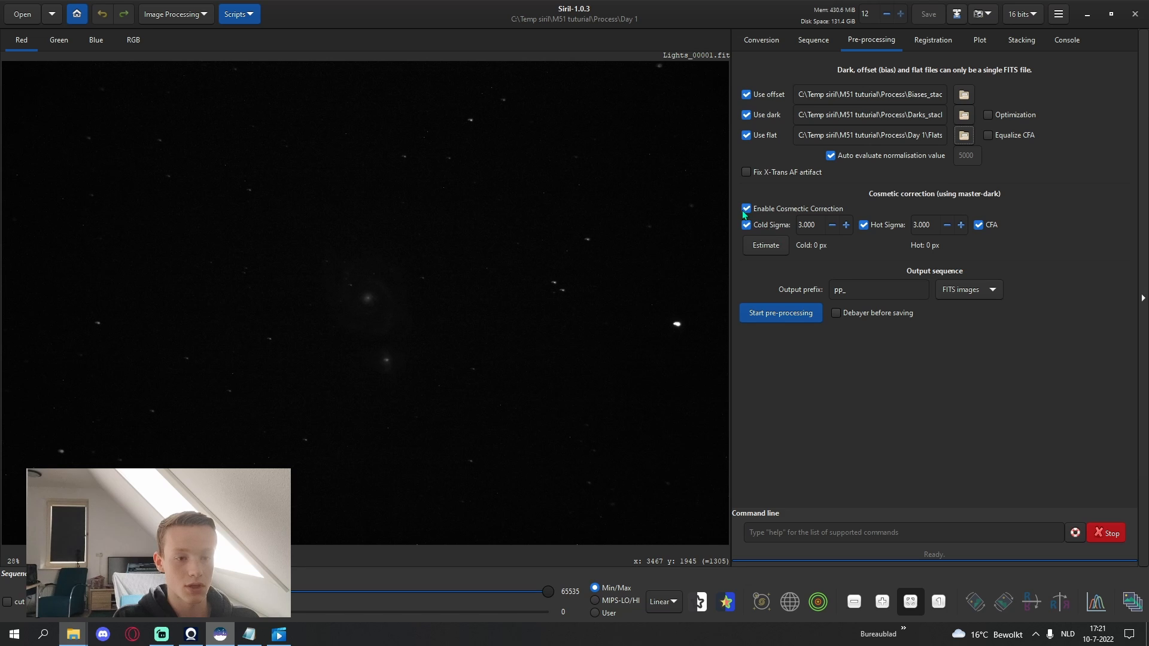
Estimate the cold and hot pixels for cosmetic correction and lower the cold sigma to 1.300
left_click(771, 242)
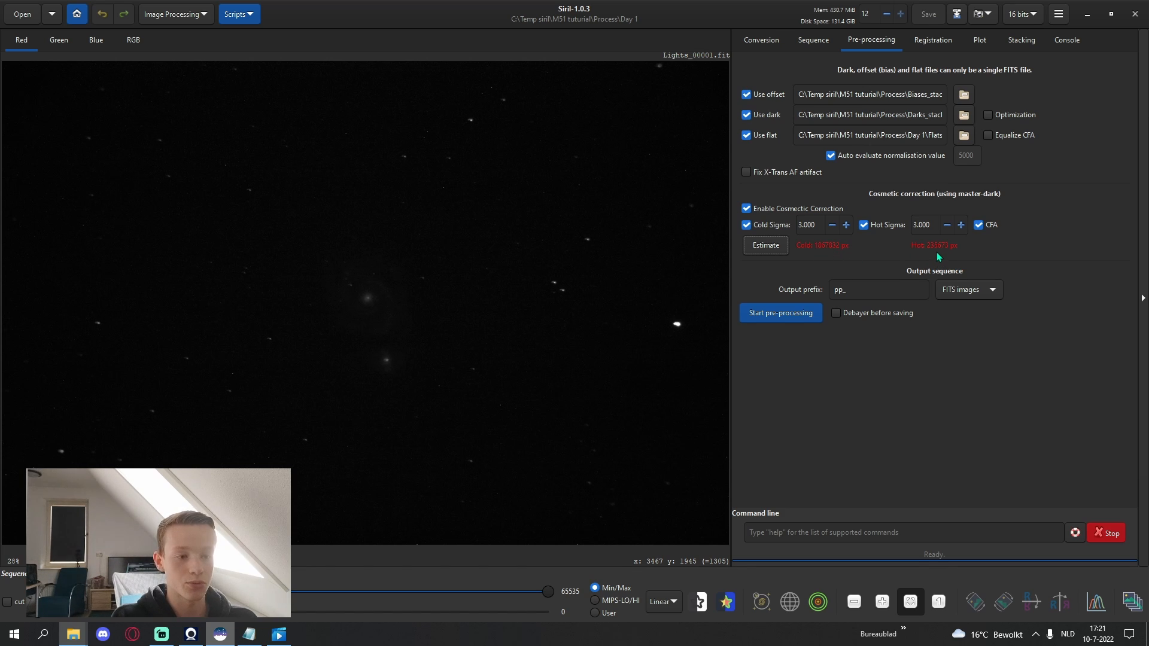
left_click(832, 226)
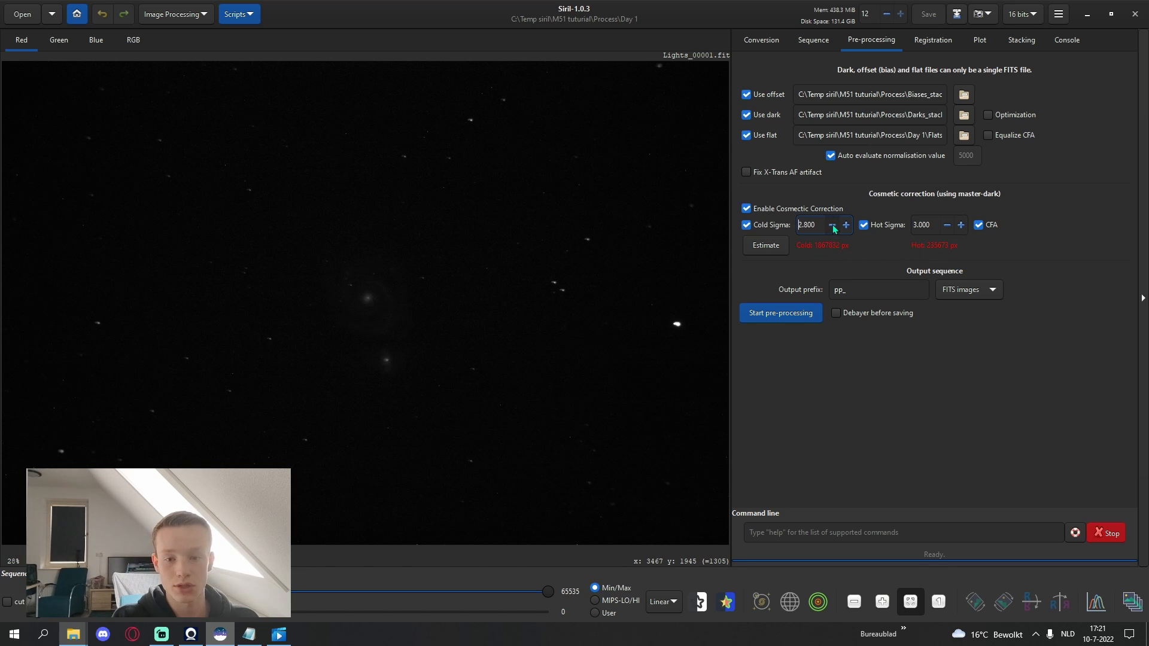
left_click(831, 226)
left_click(832, 226)
left_click(831, 225)
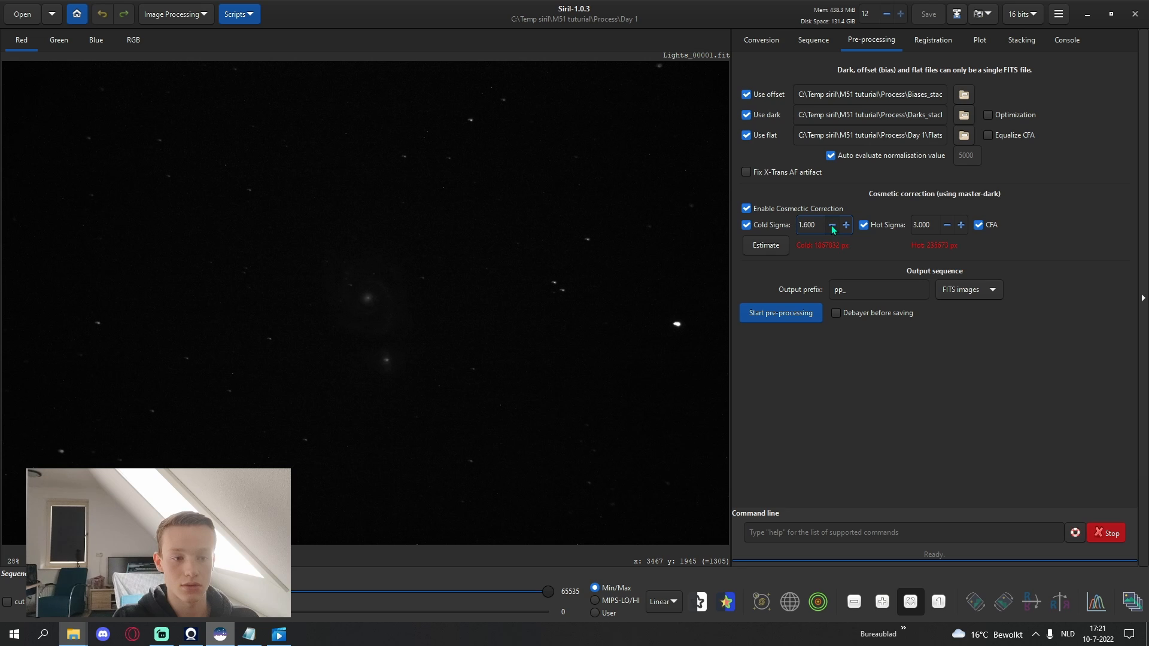
left_click(831, 226)
left_click(831, 225)
left_click(832, 225)
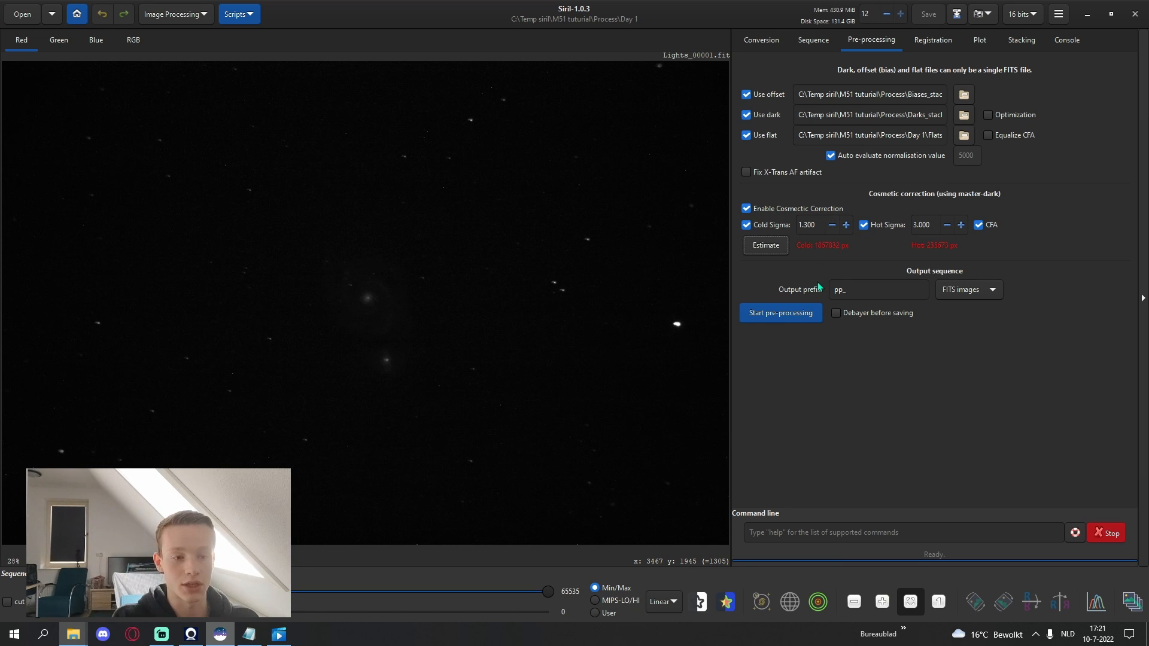
Disable cosmetic correction and pre-process the Day 1 light frames with the pp_ output prefix
left_click(747, 210)
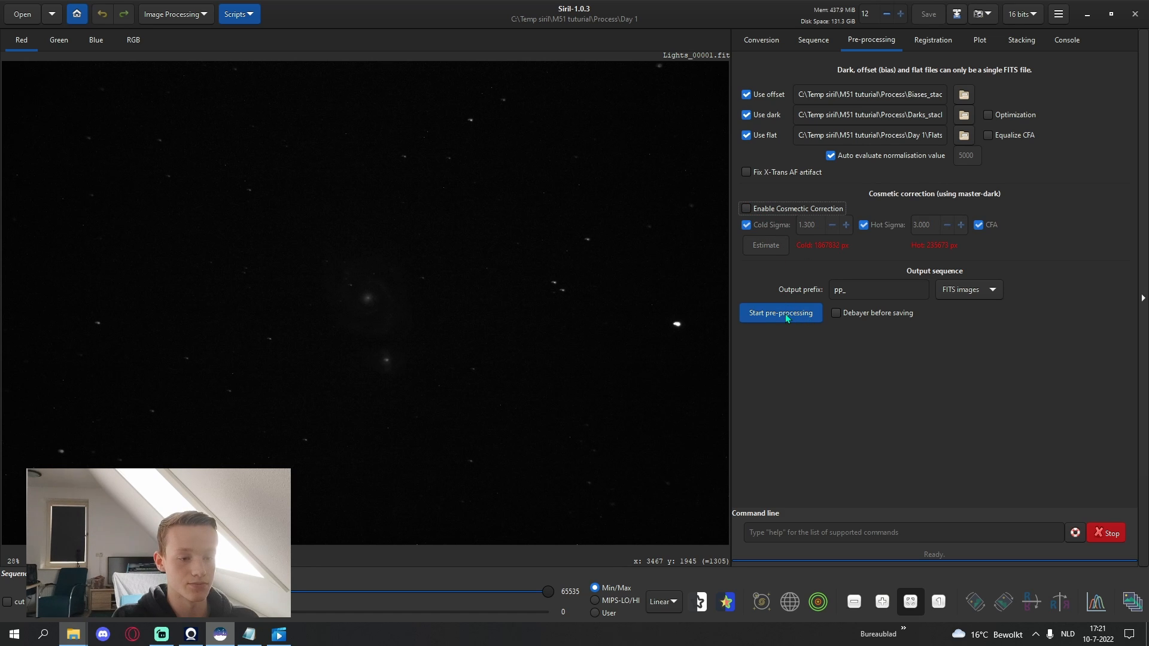
left_click(786, 317)
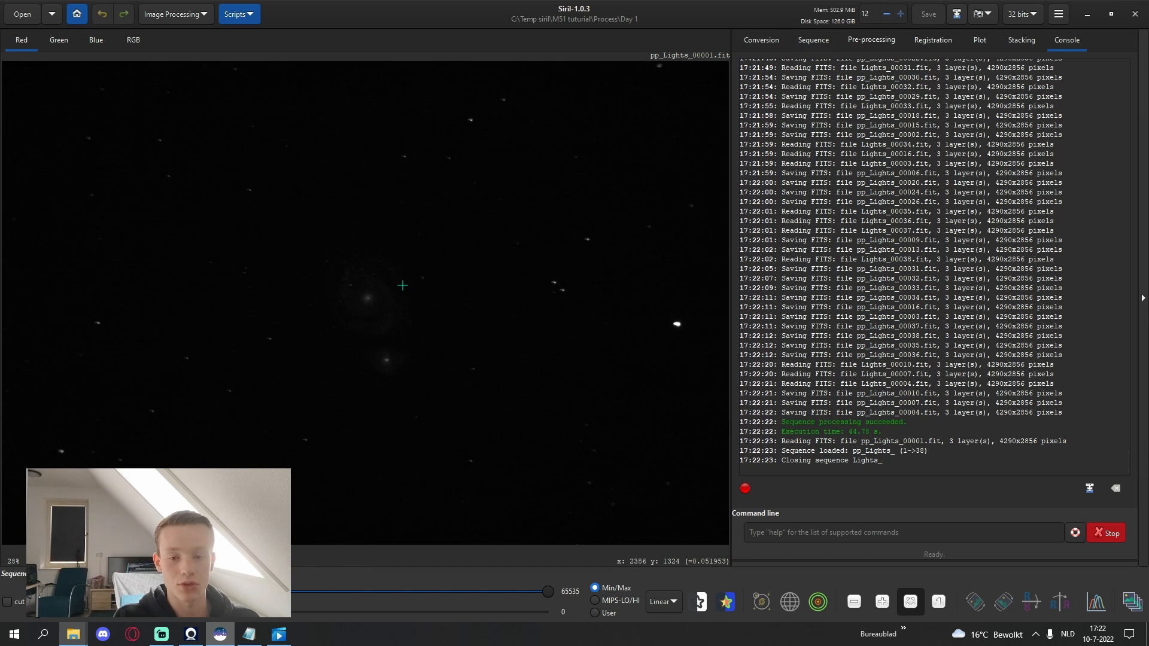
Create a folder named Day 2 inside the Process folder and set it as the working directory
left_click(76, 20)
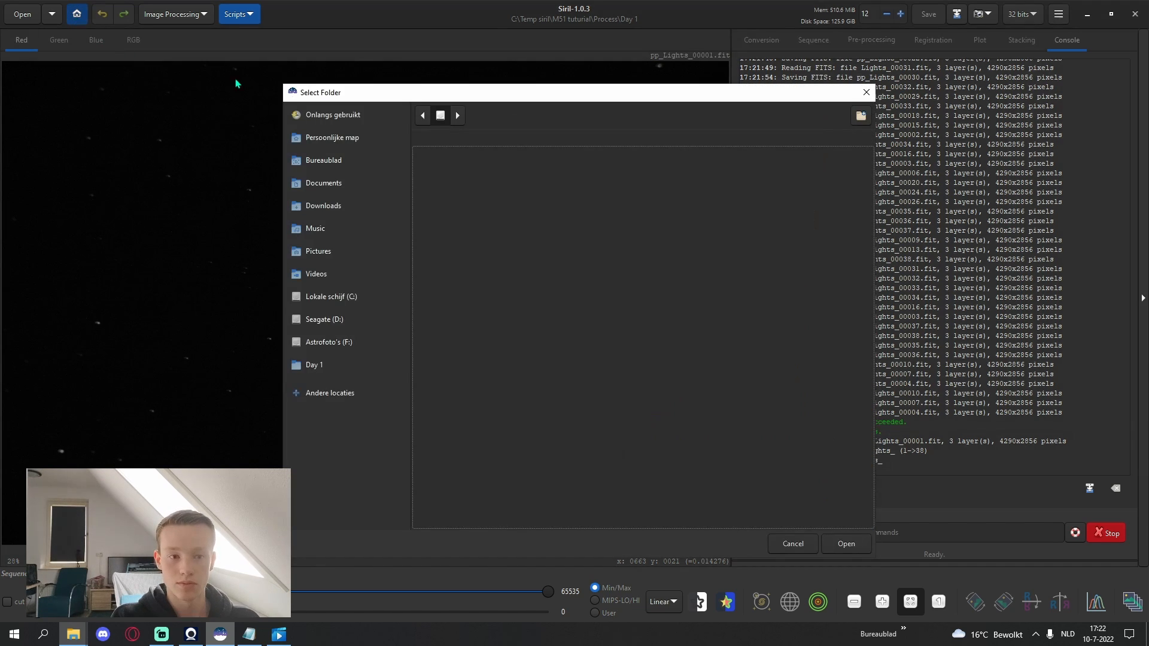
left_click(565, 115)
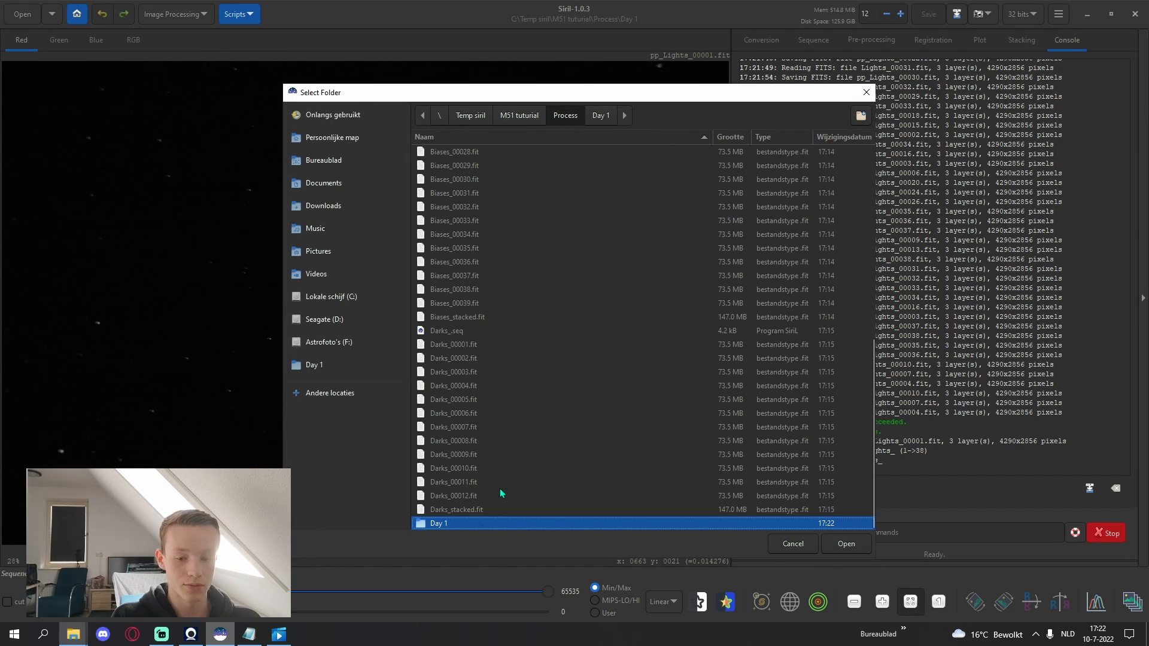
left_click(862, 120)
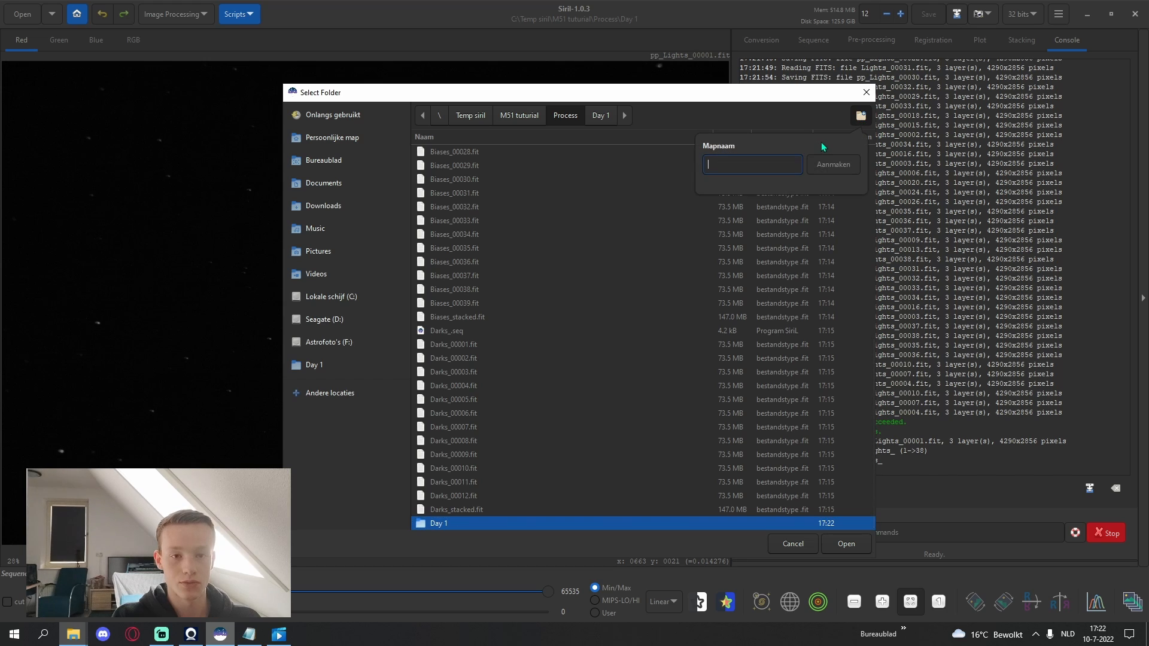
type("Day 2")
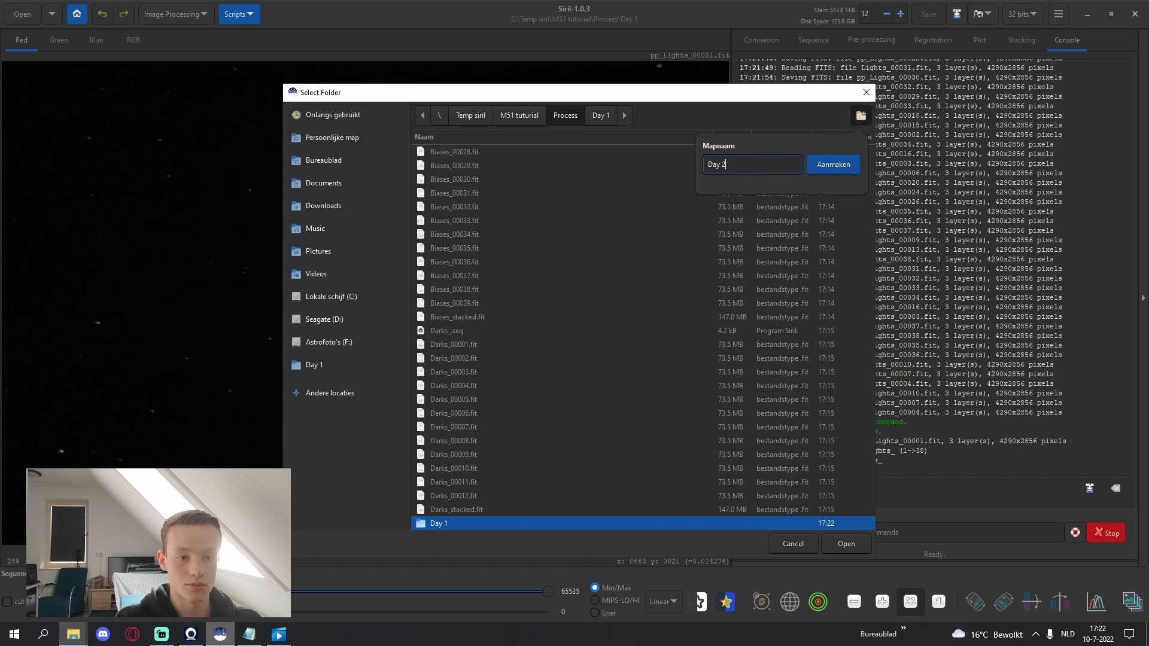
left_click(833, 164)
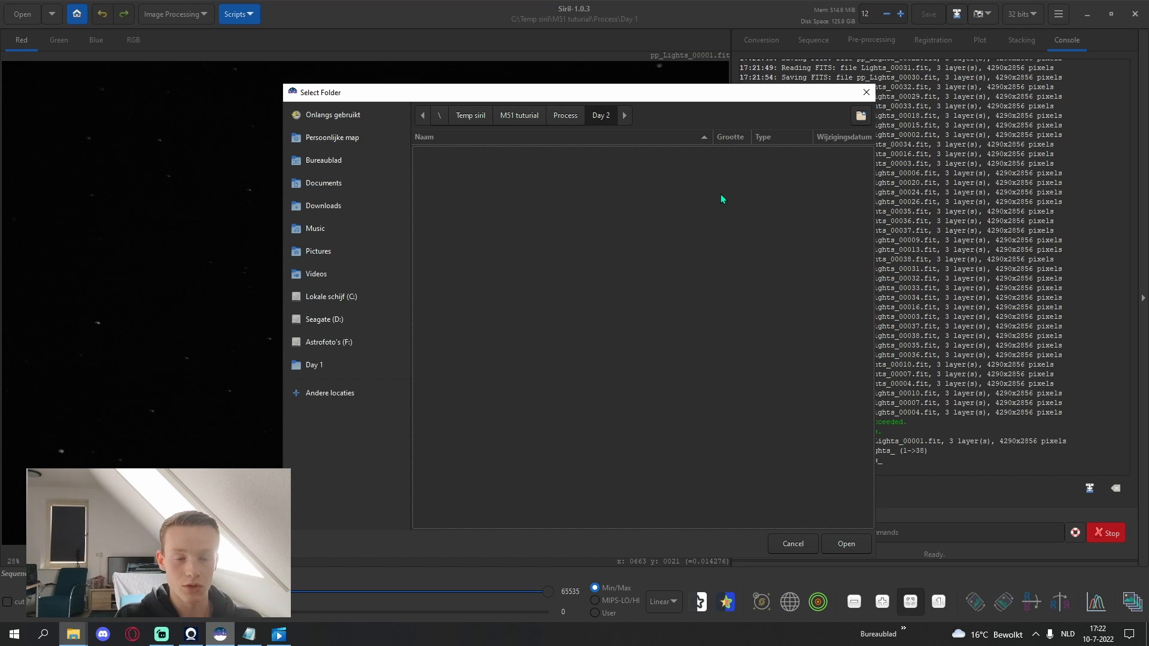
left_click(846, 545)
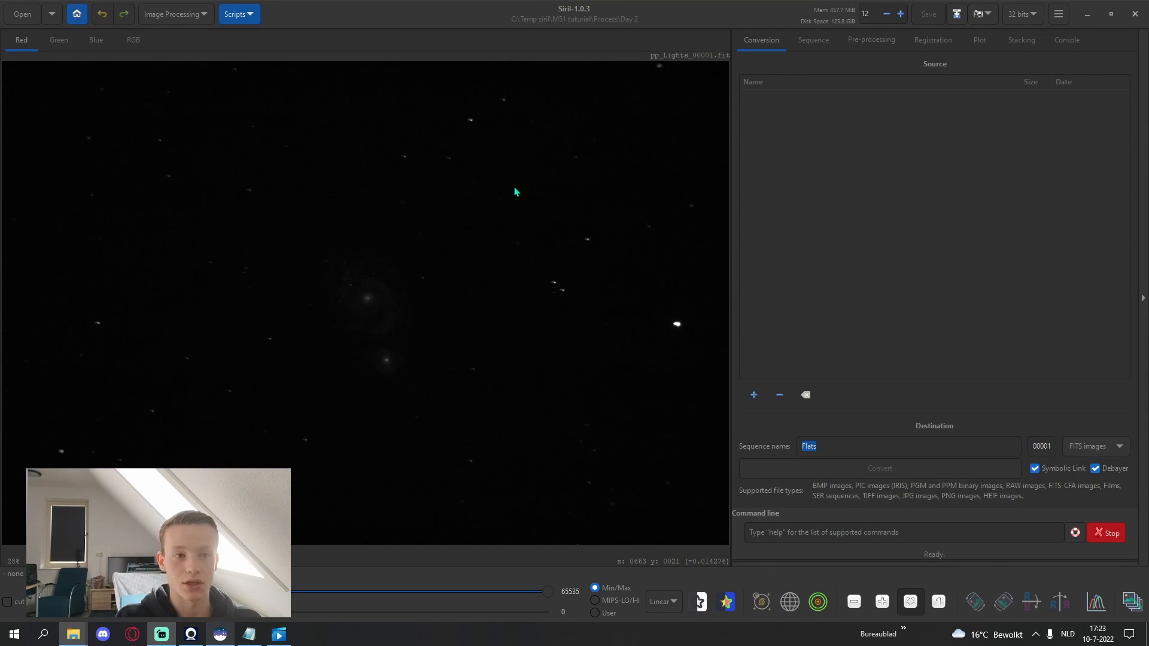
Load all flat frames from the temp/2022-5-9/Flats folder on the F: drive as conversion sources
left_click(754, 395)
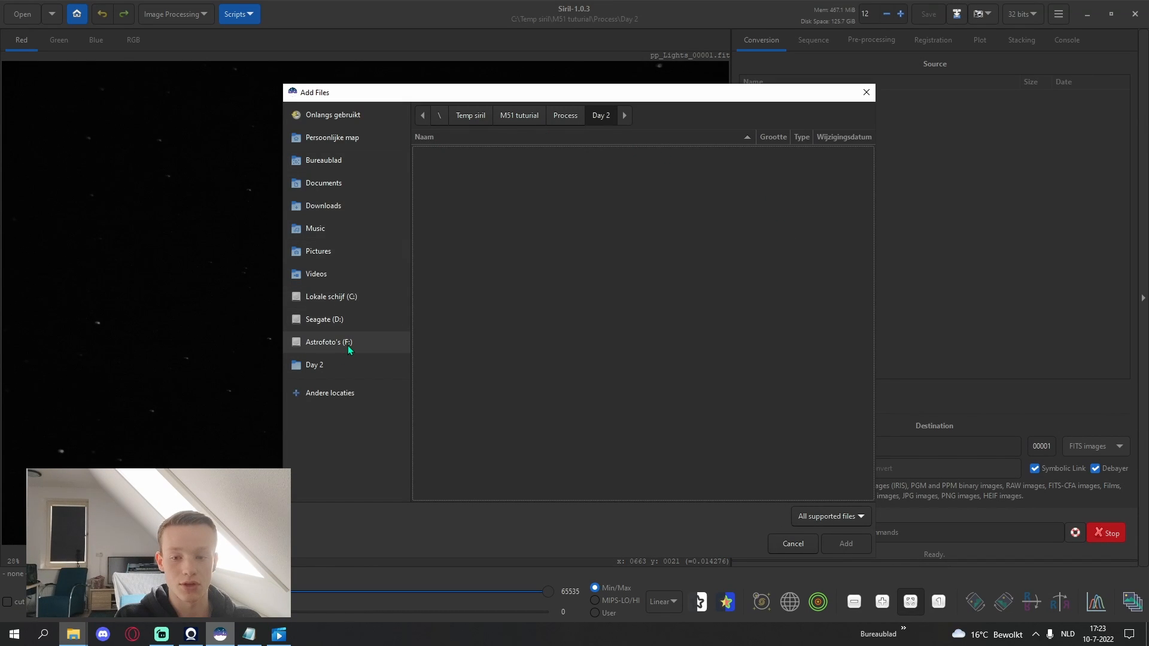
left_click(350, 344)
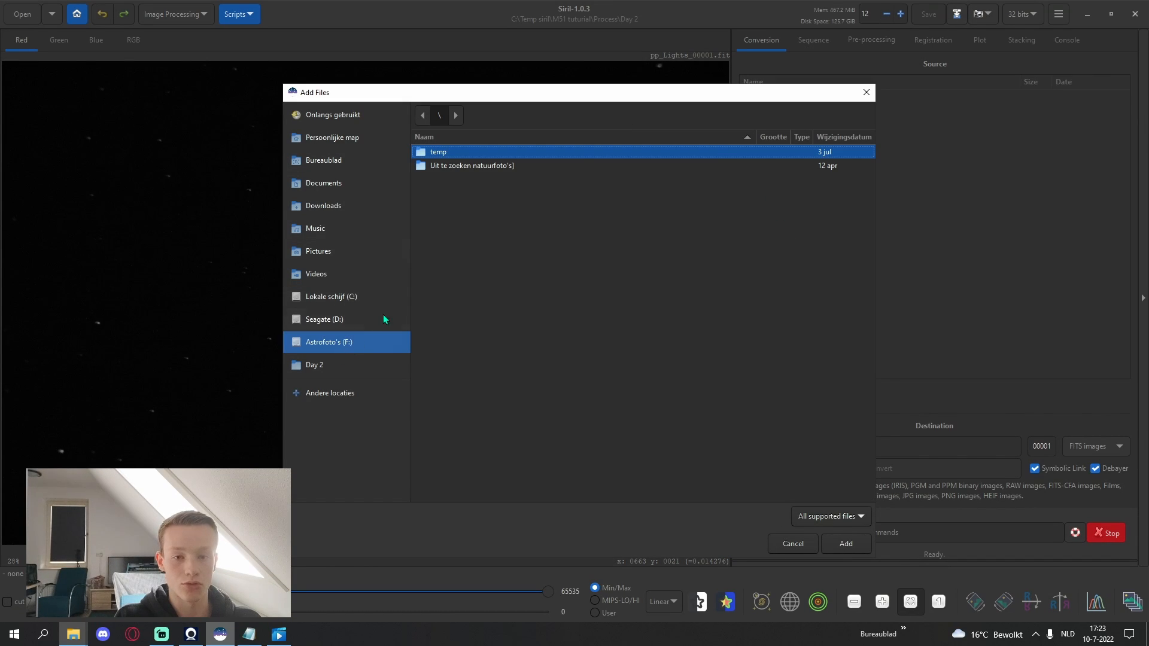
double_click(446, 154)
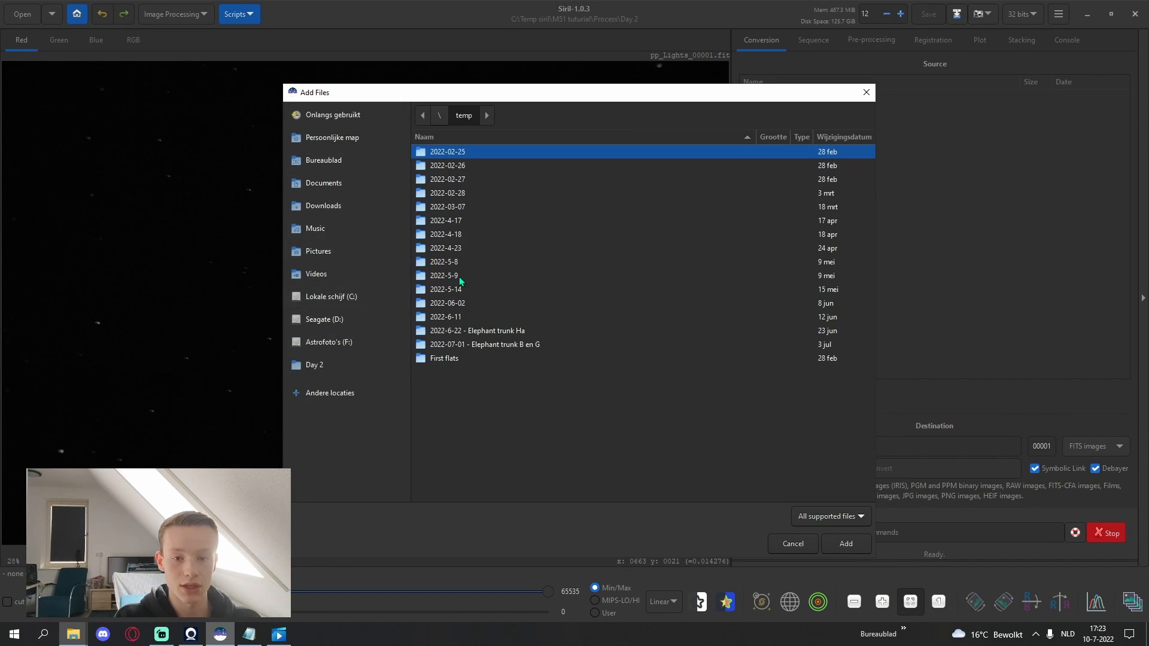
double_click(458, 275)
double_click(437, 153)
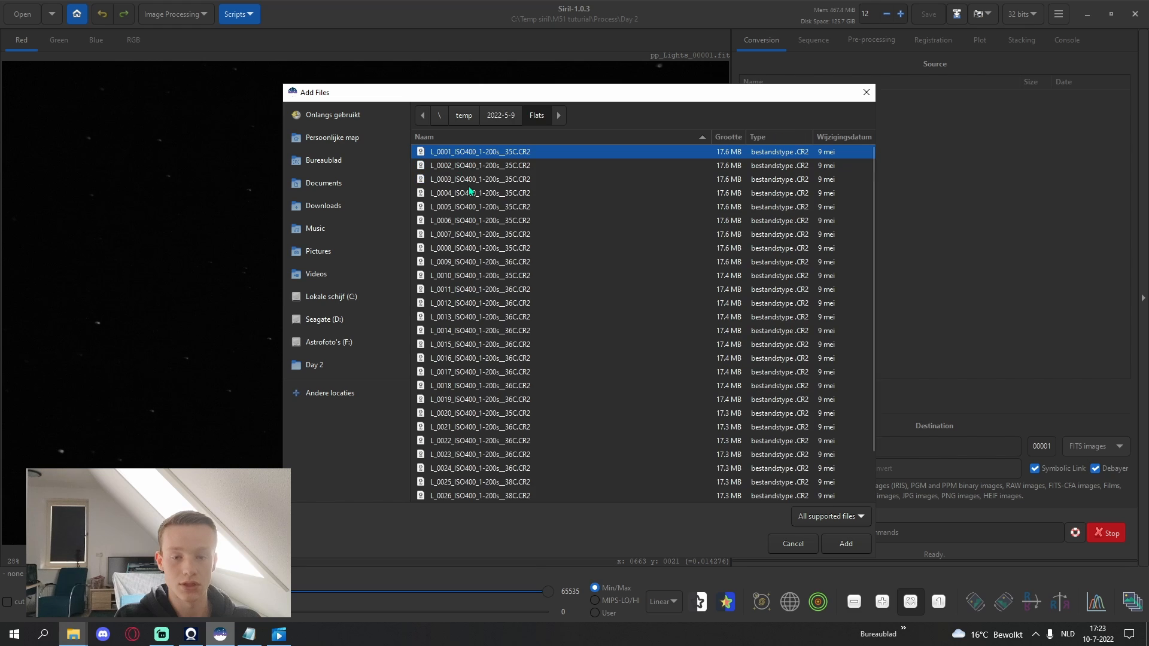
key("ctrl+a")
left_click(846, 544)
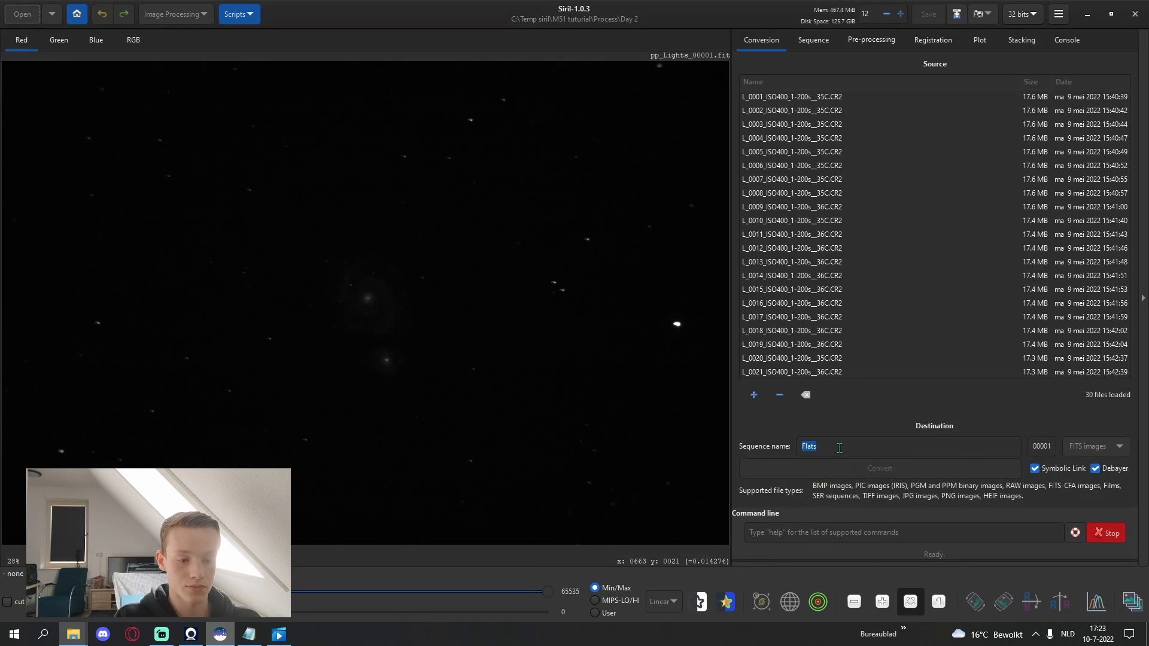
Convert the loaded flats into a debayered FITS sequence named Flats and set the preview display mode to Linear
left_click(852, 470)
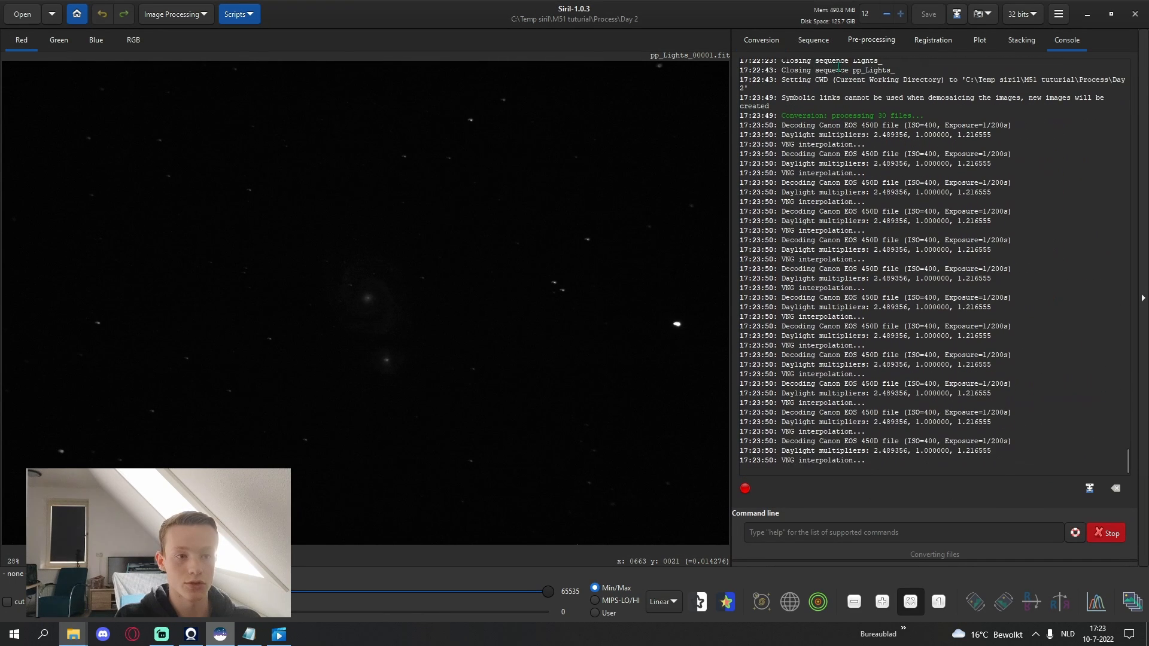
left_click(663, 609)
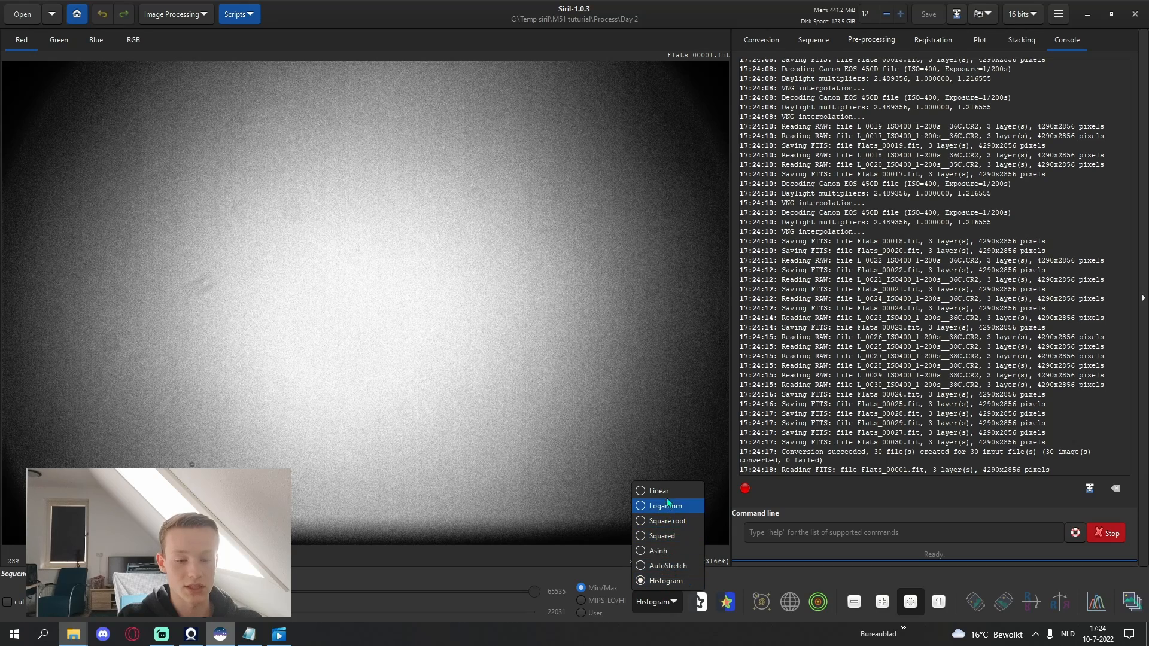
left_click(659, 505)
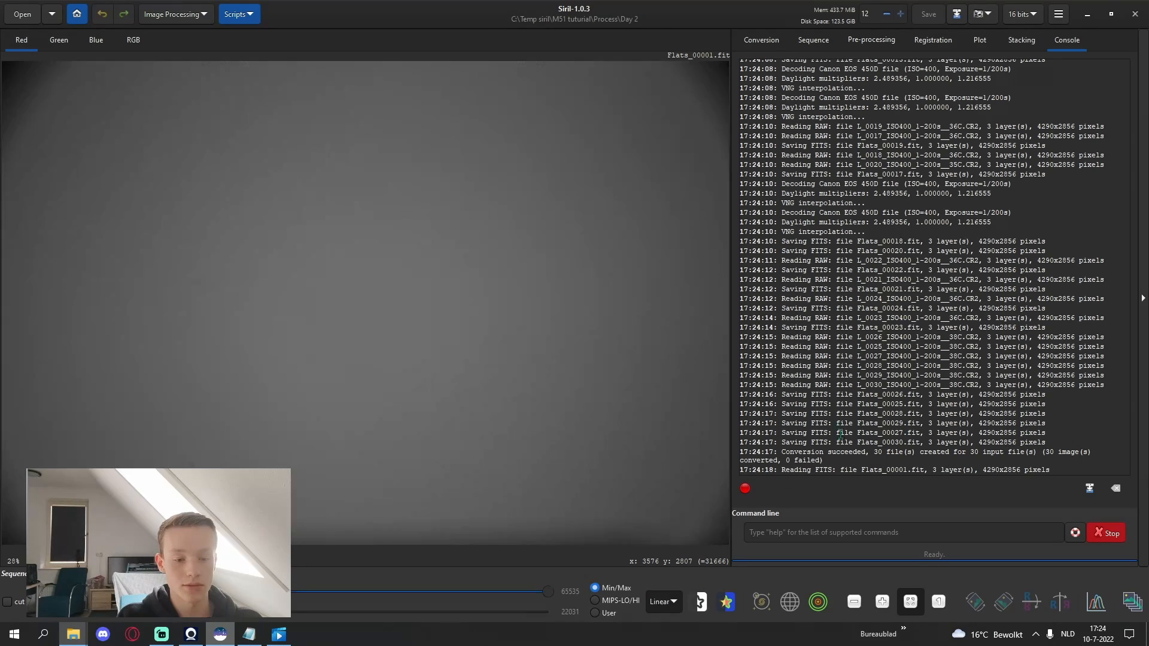
Clear the conversion source list and load all light frames from the temp/2022-5-9/Lights folder on the F: drive
left_click(817, 42)
left_click(781, 46)
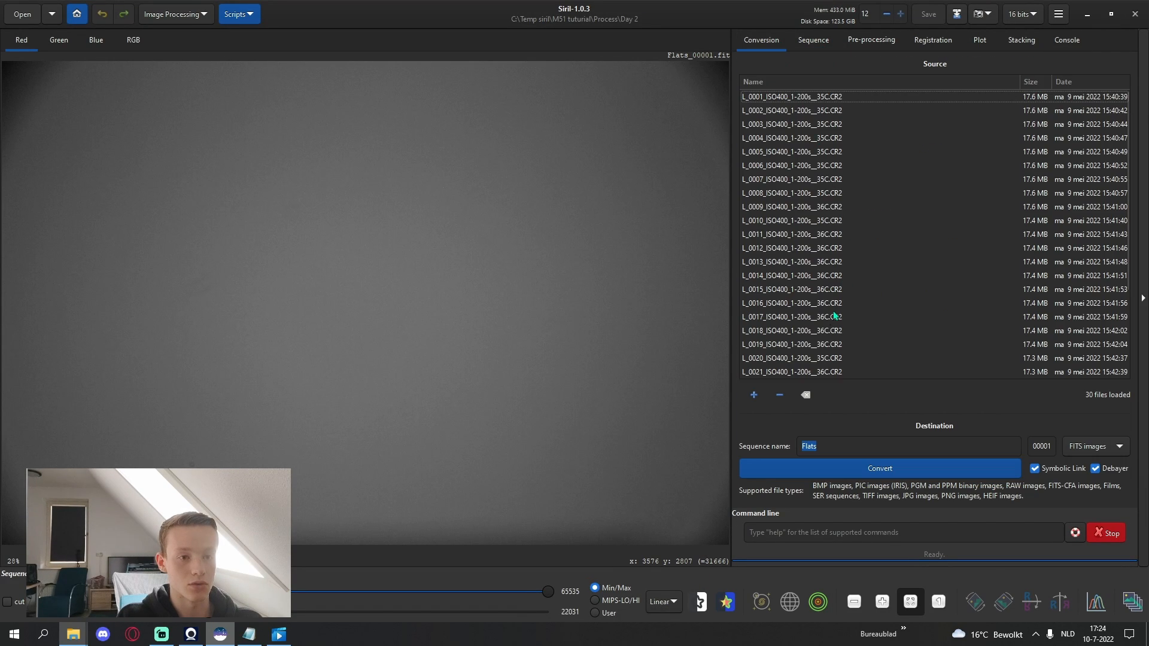
left_click(805, 395)
left_click(753, 395)
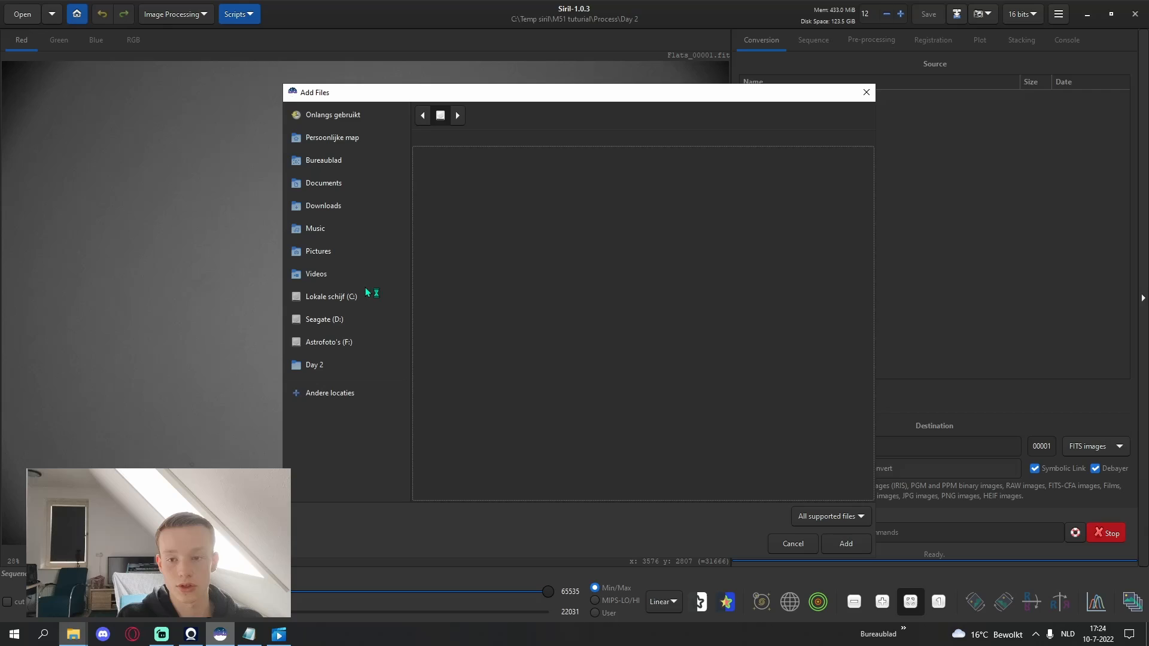
left_click(332, 341)
double_click(420, 155)
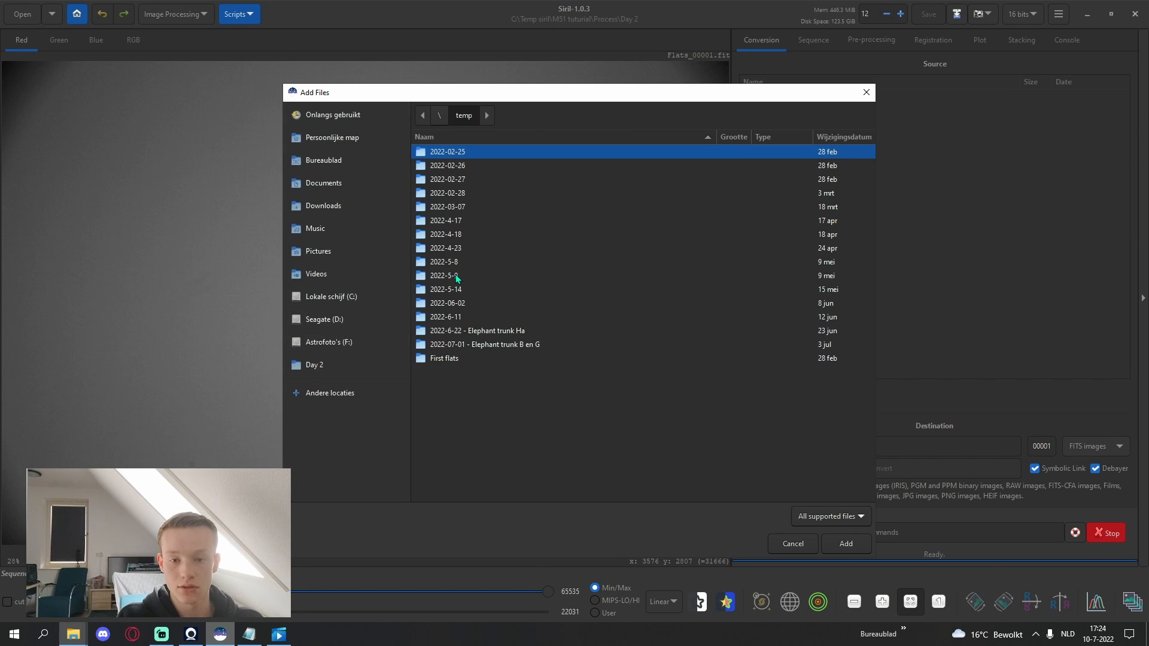
double_click(454, 275)
double_click(426, 166)
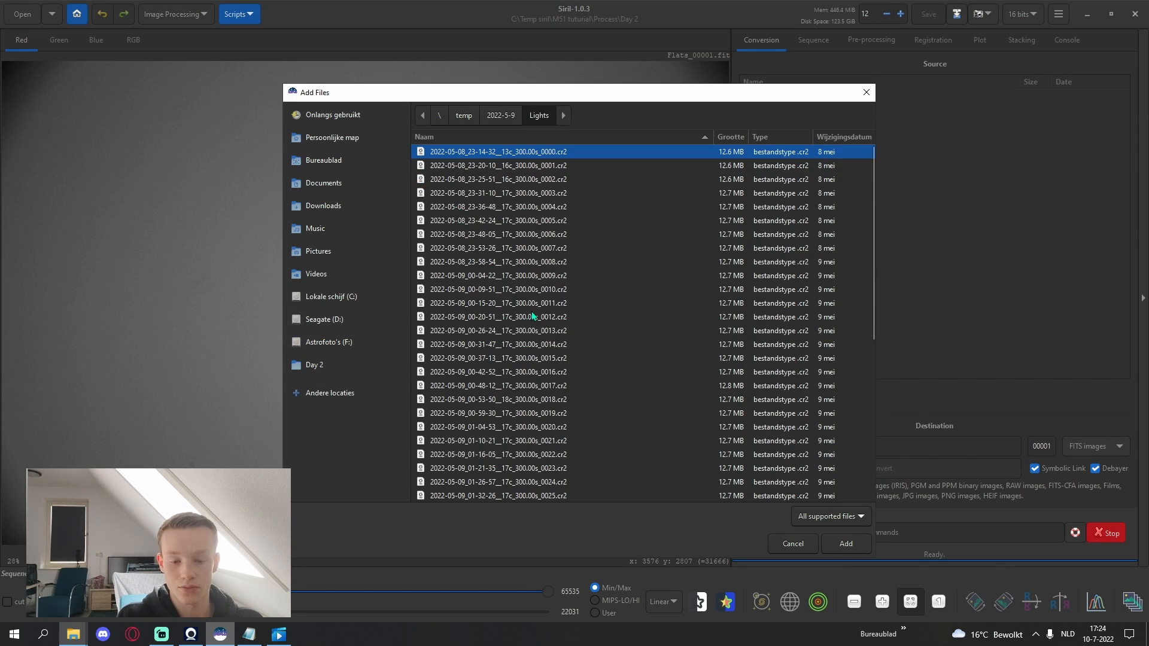
key("ctrl+a")
left_click(845, 543)
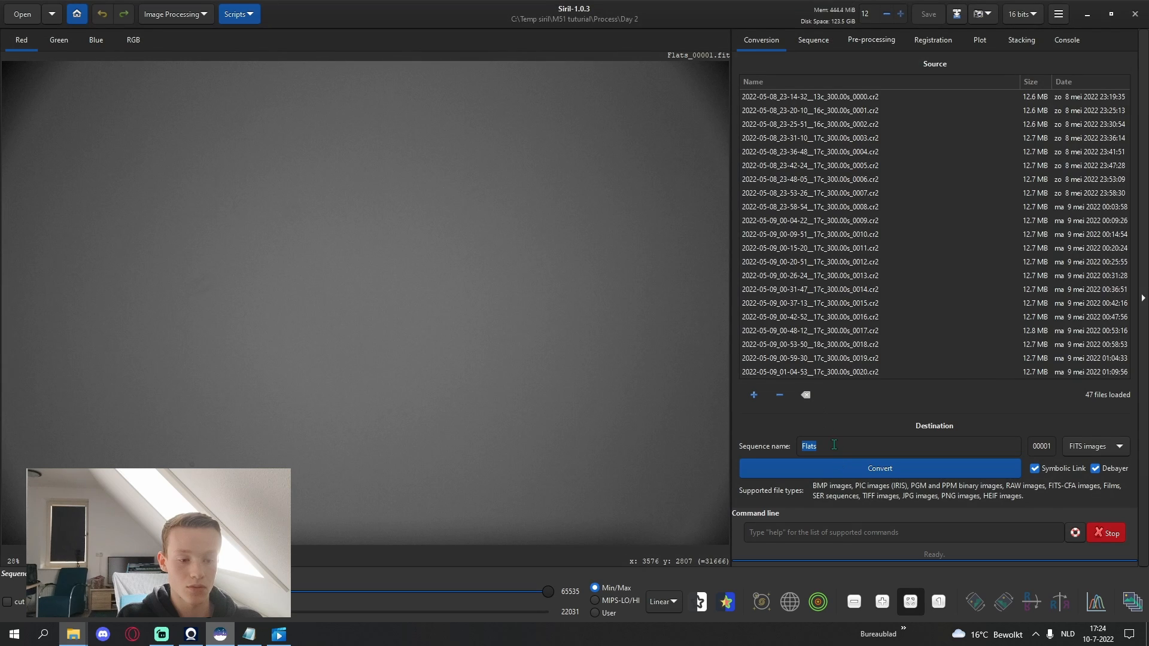
Try to convert the loaded light frames into a sequence named Lights
type("Ligh")
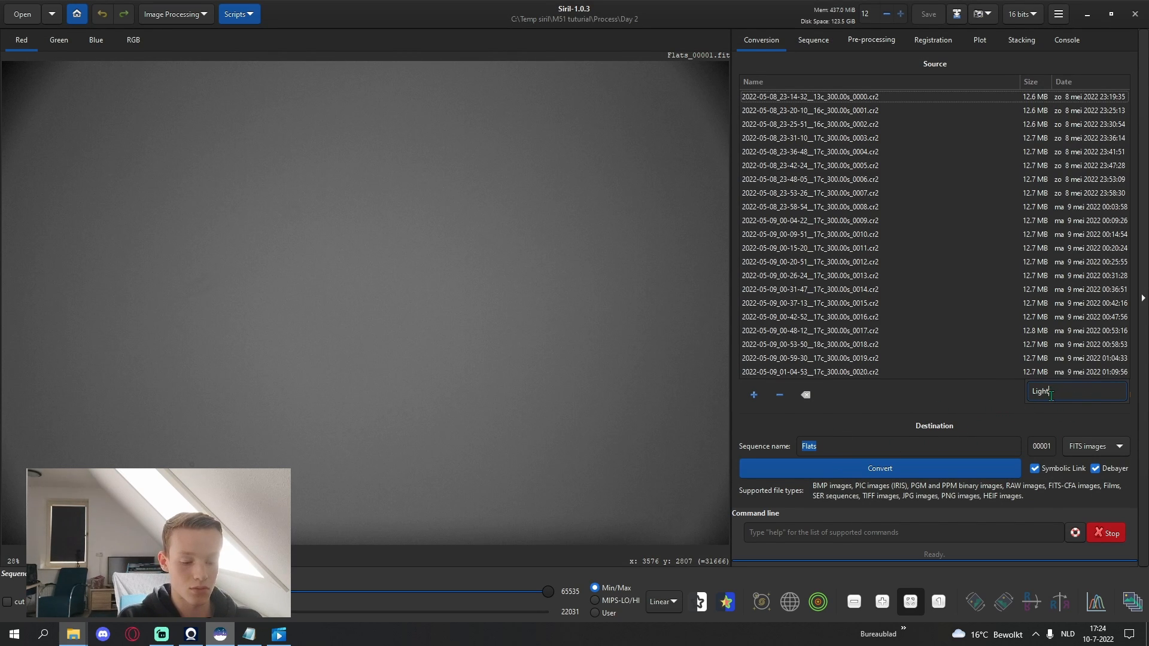
left_click(893, 449)
left_click_drag(890, 446, 758, 448)
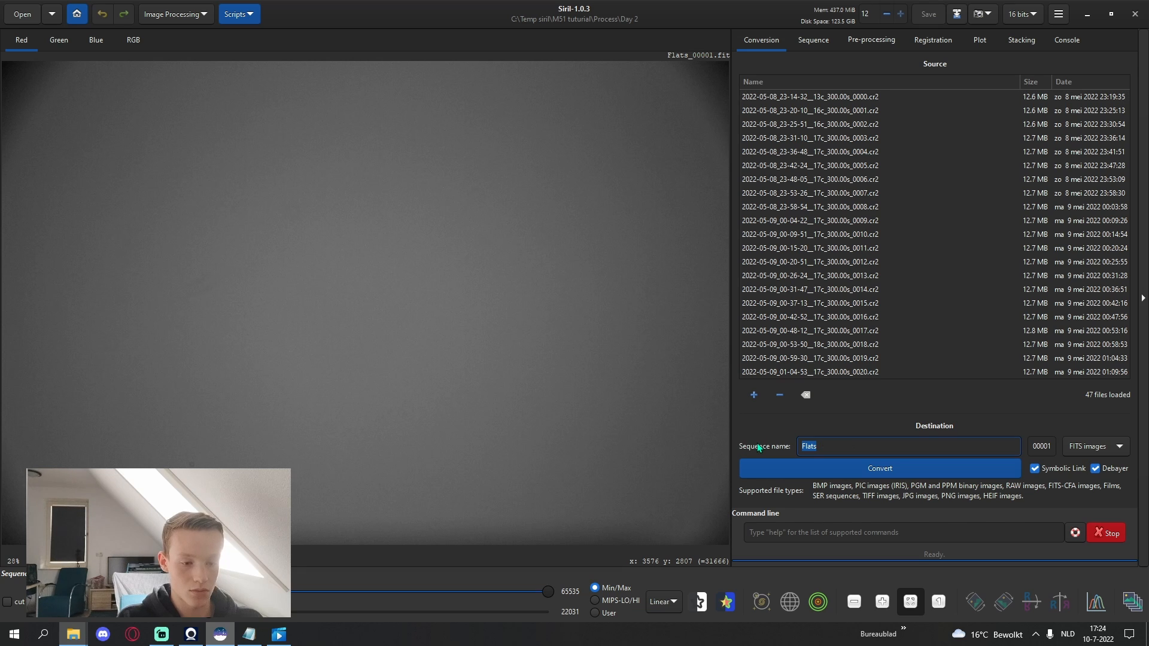
type("Lights")
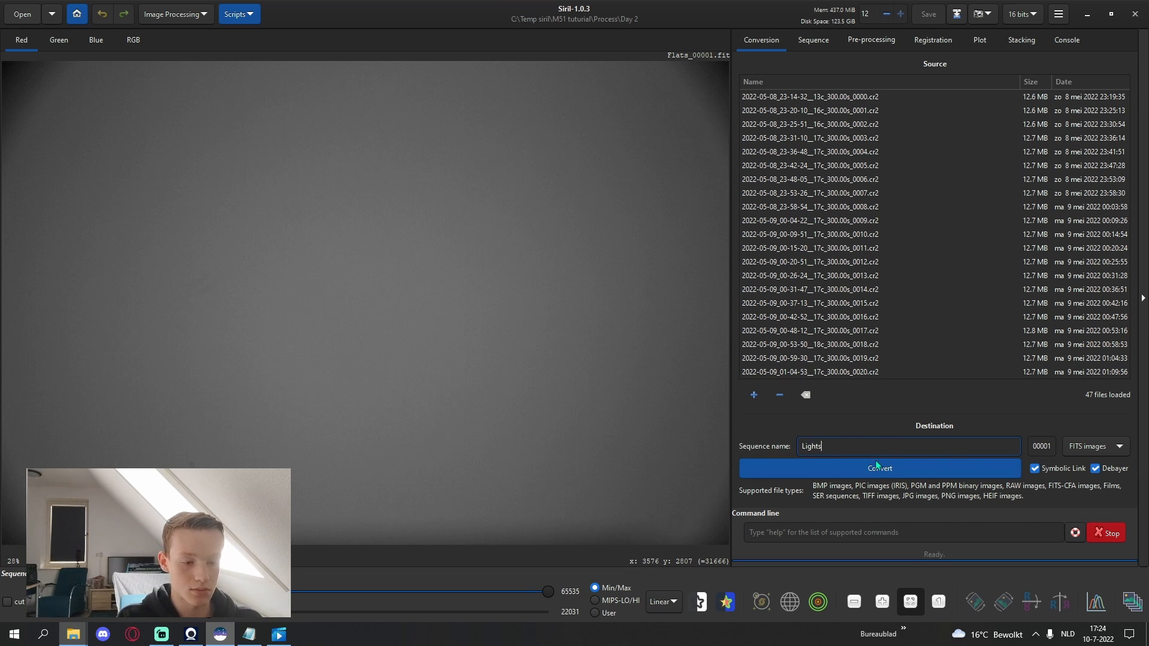
left_click(874, 470)
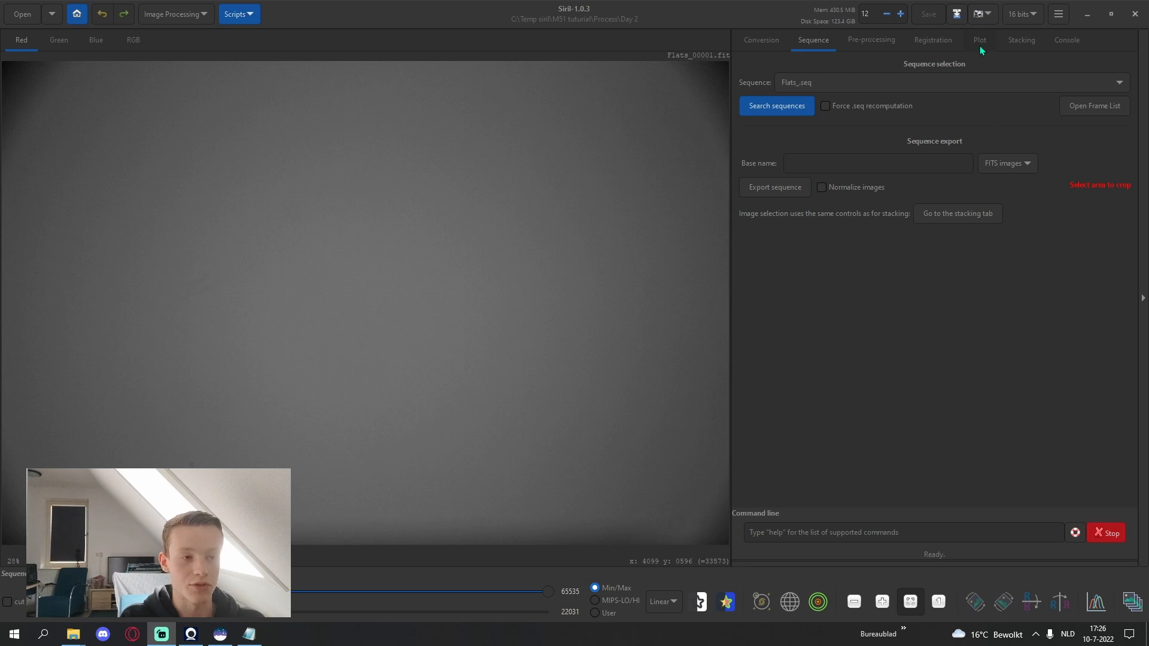
Stack the Day 2 Flats sequence using median stacking and additive-with-scaling normalisation, saving it as Flats_stacked.fit
left_click(1015, 44)
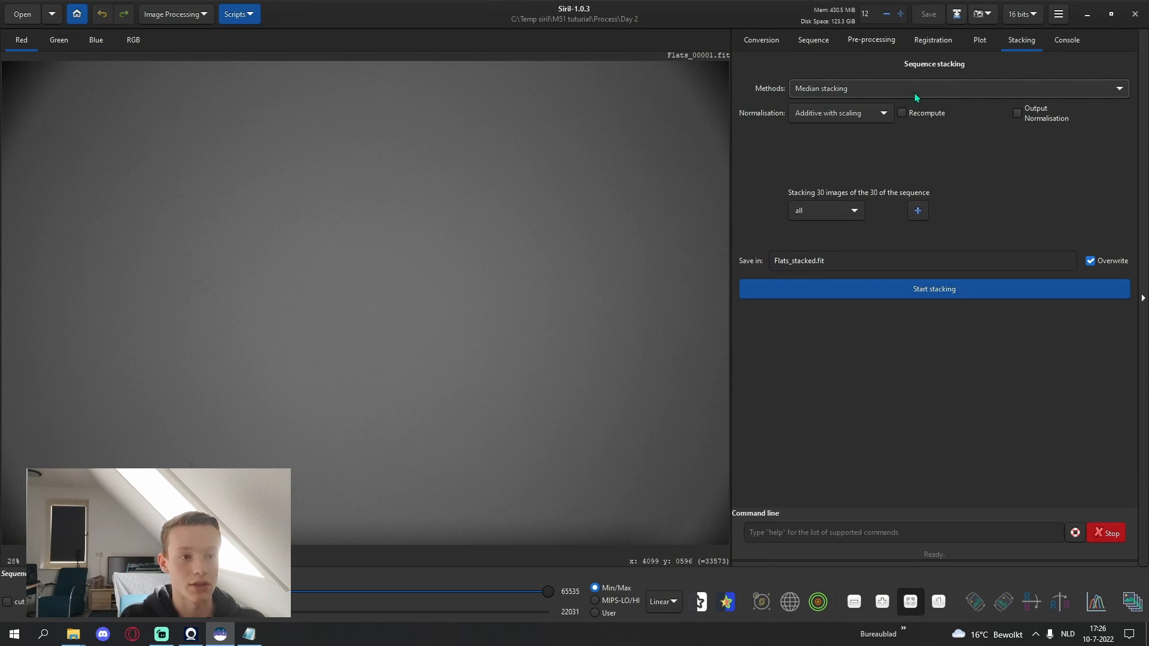
left_click(838, 295)
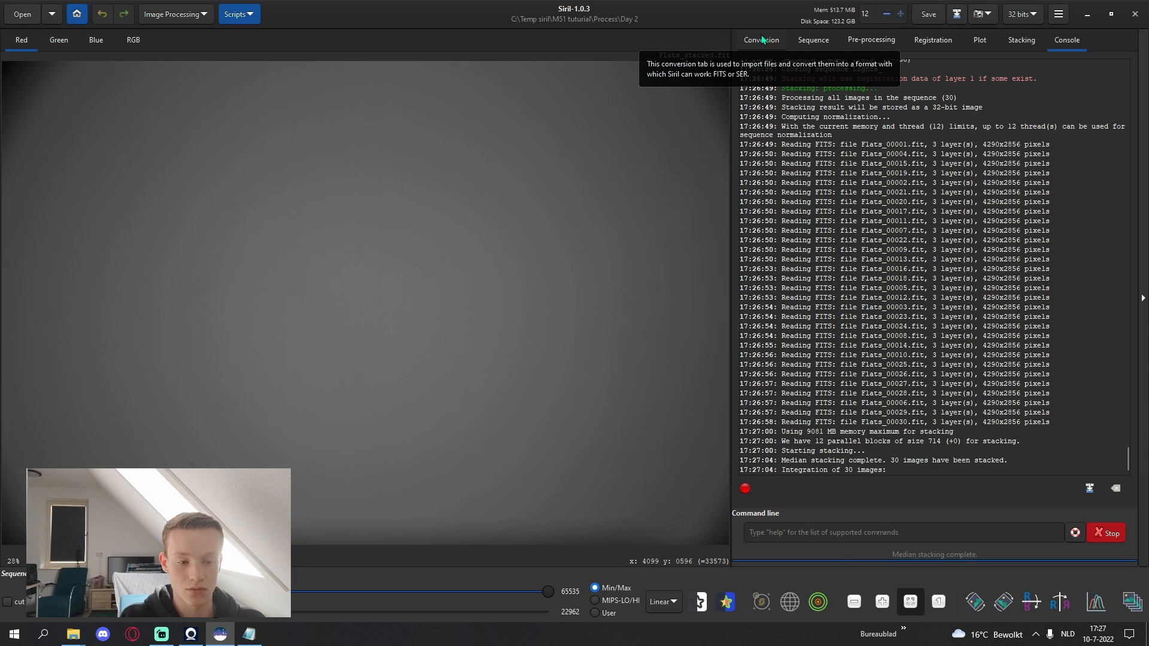
Load all Day 2 light frames from the temp/2022-5-9/Lights folder on the F: drive as conversion sources
left_click(762, 40)
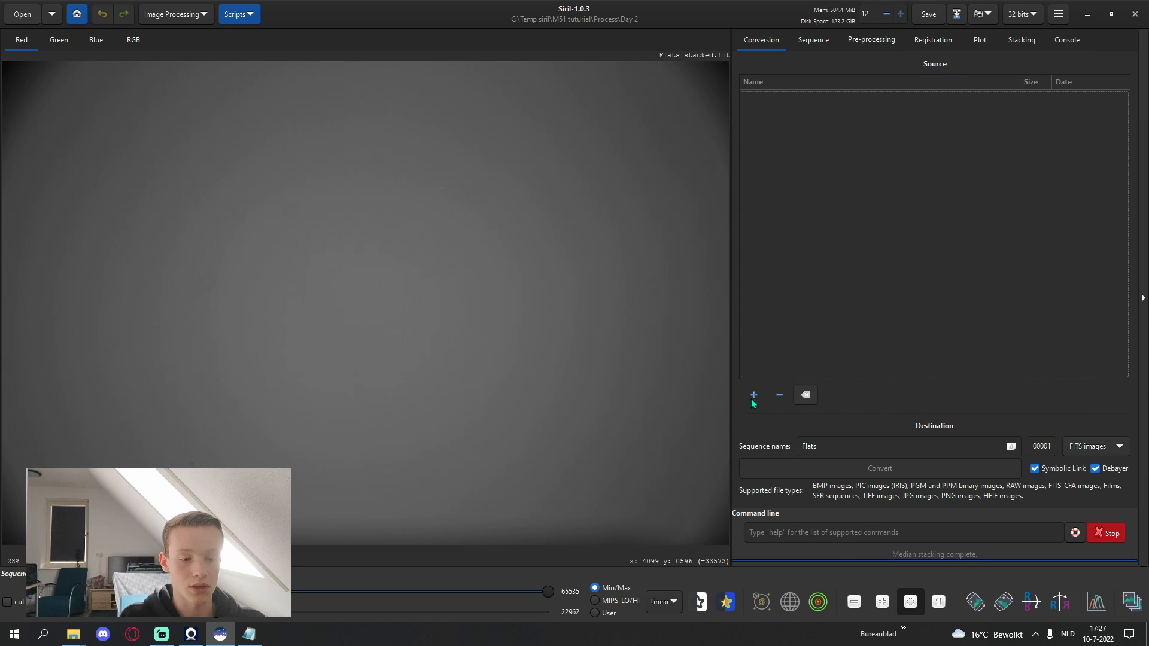
left_click(753, 398)
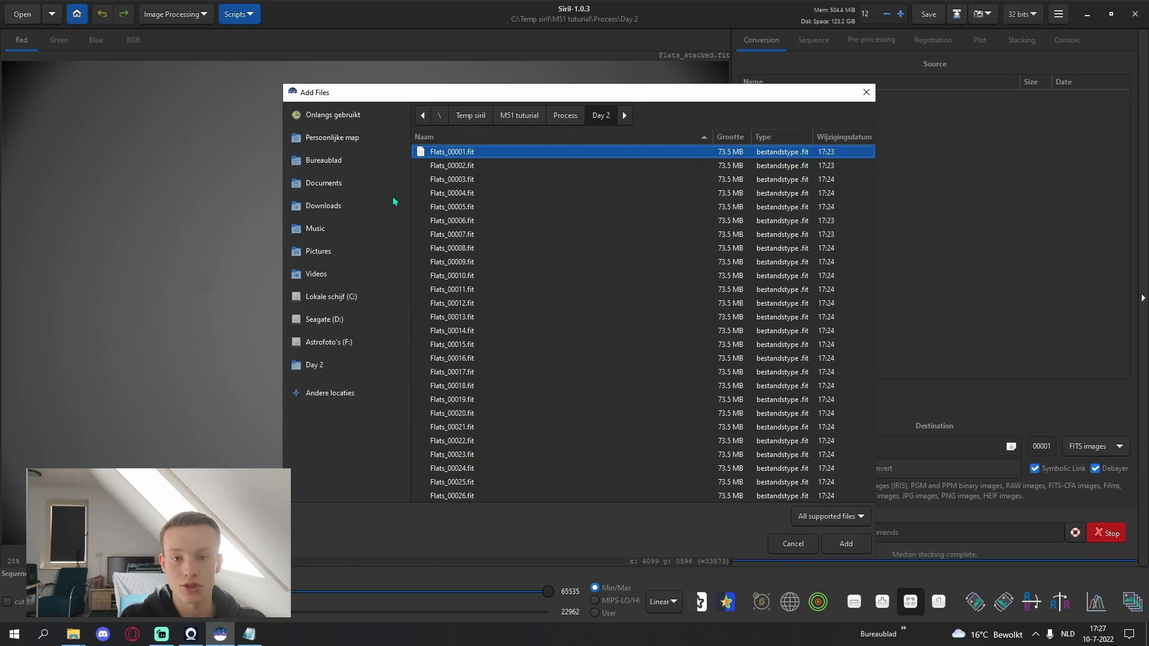
left_click(347, 342)
double_click(419, 156)
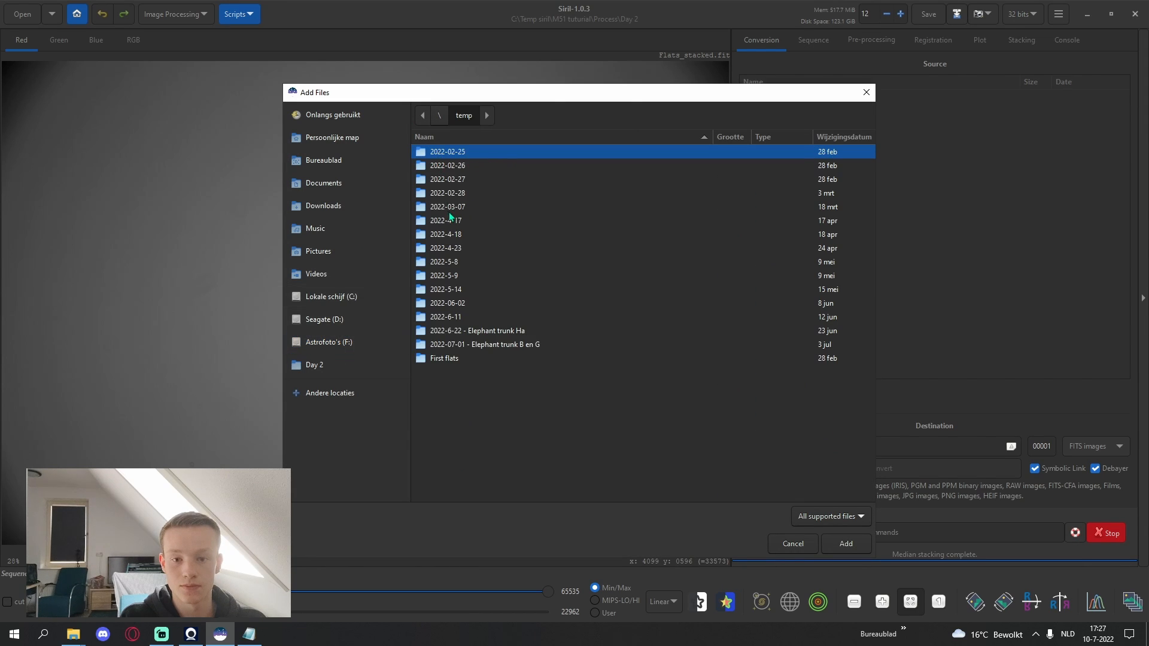
double_click(461, 277)
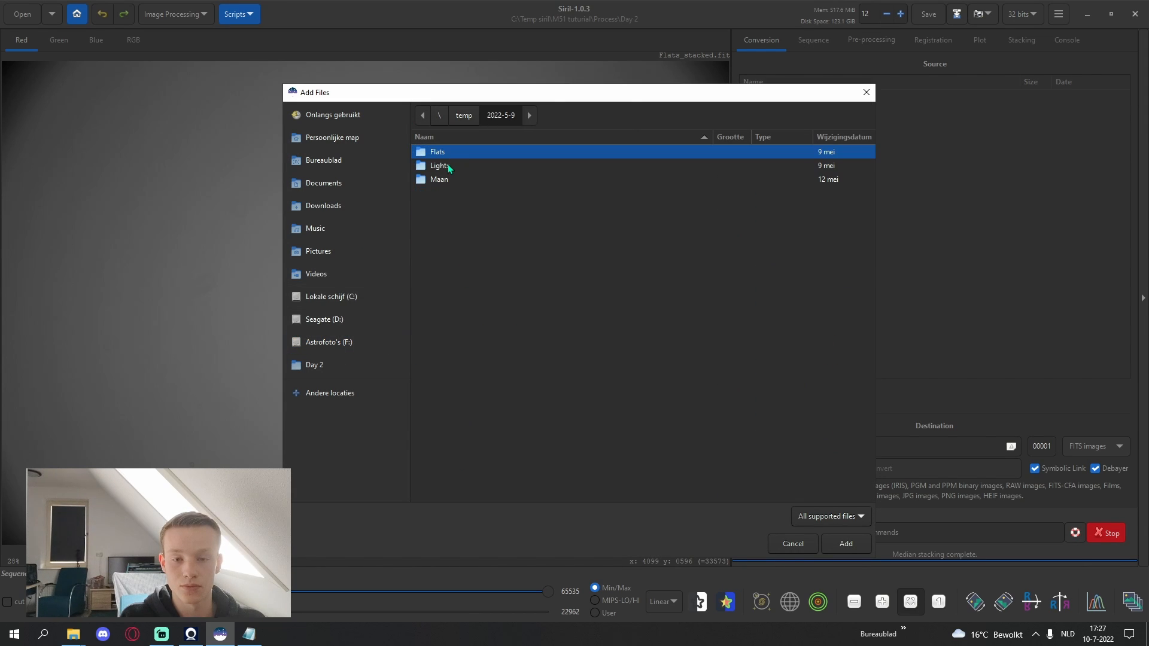
double_click(449, 167)
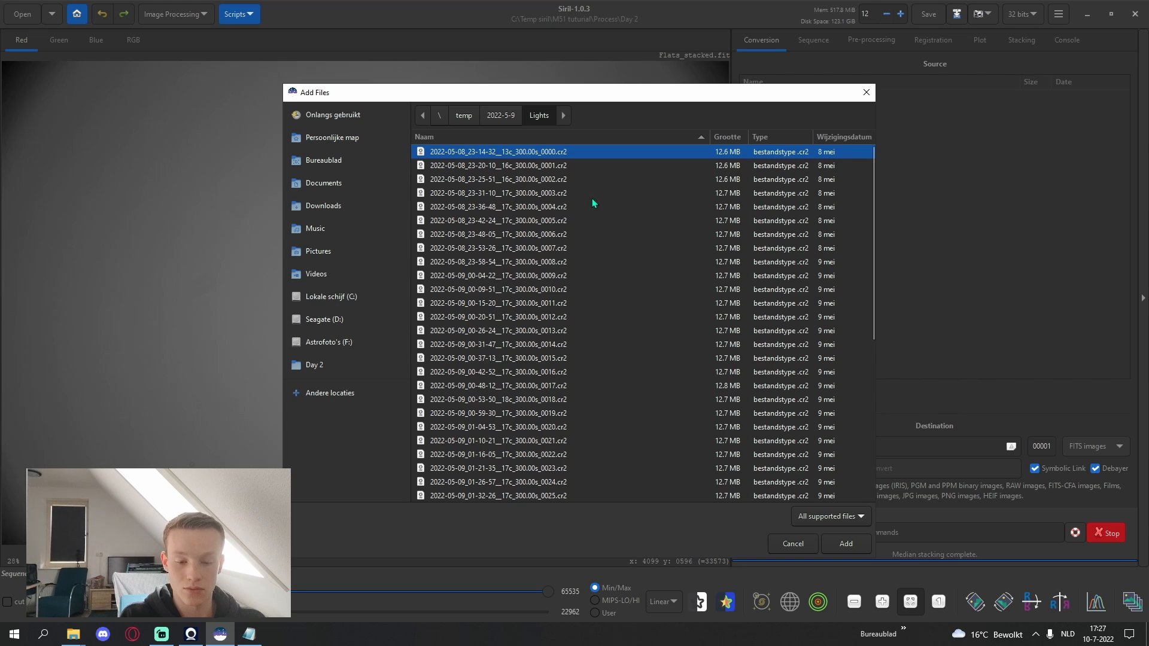
key("ctrl+a")
left_click(845, 544)
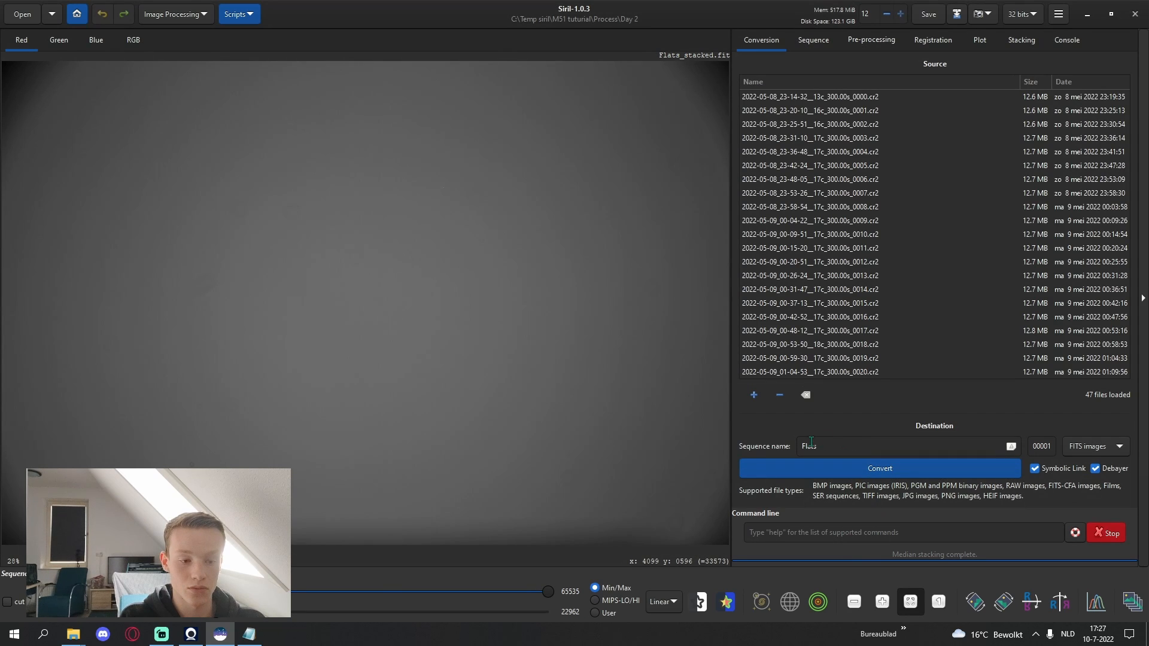
Name the sequence Lights and convert the loaded light frames to debayered FITS images
double_click(811, 443)
type("Lights")
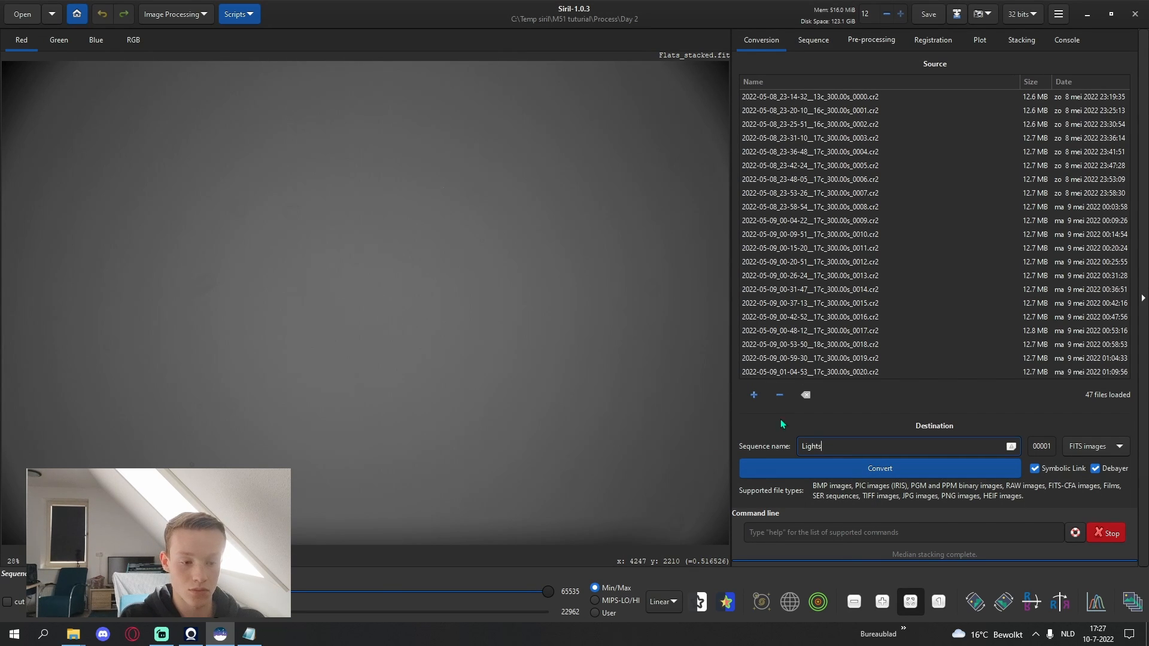
left_click(848, 469)
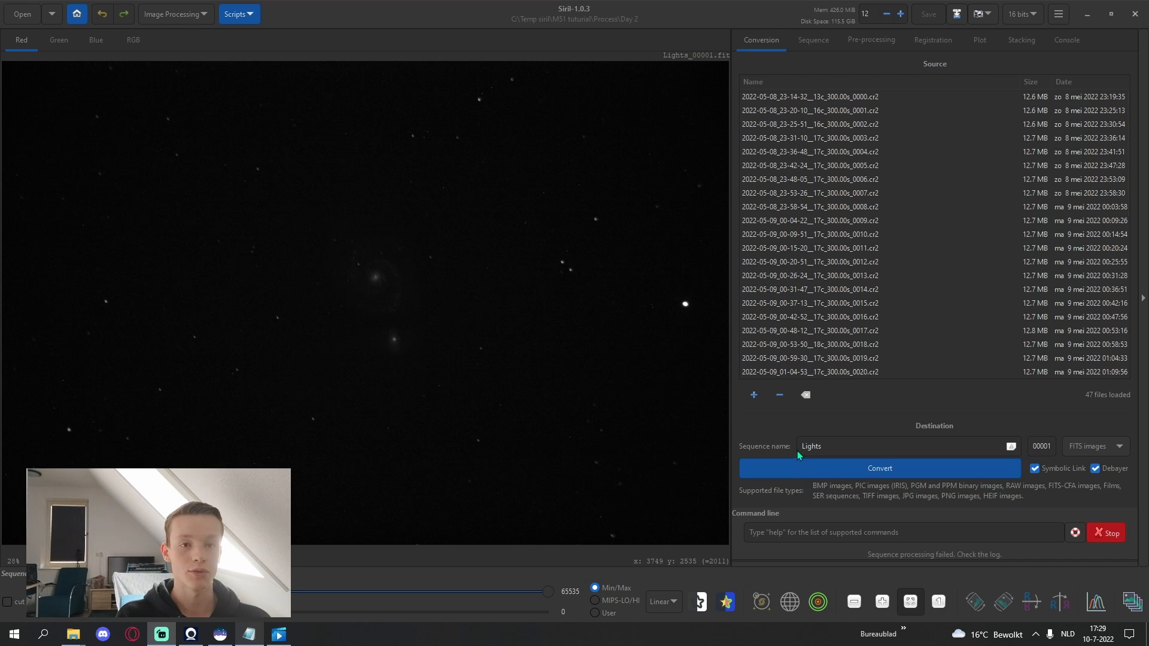
Switch to File Explorer and look up the last Lights frame number in the Process/Day 1 folder
left_click(848, 432)
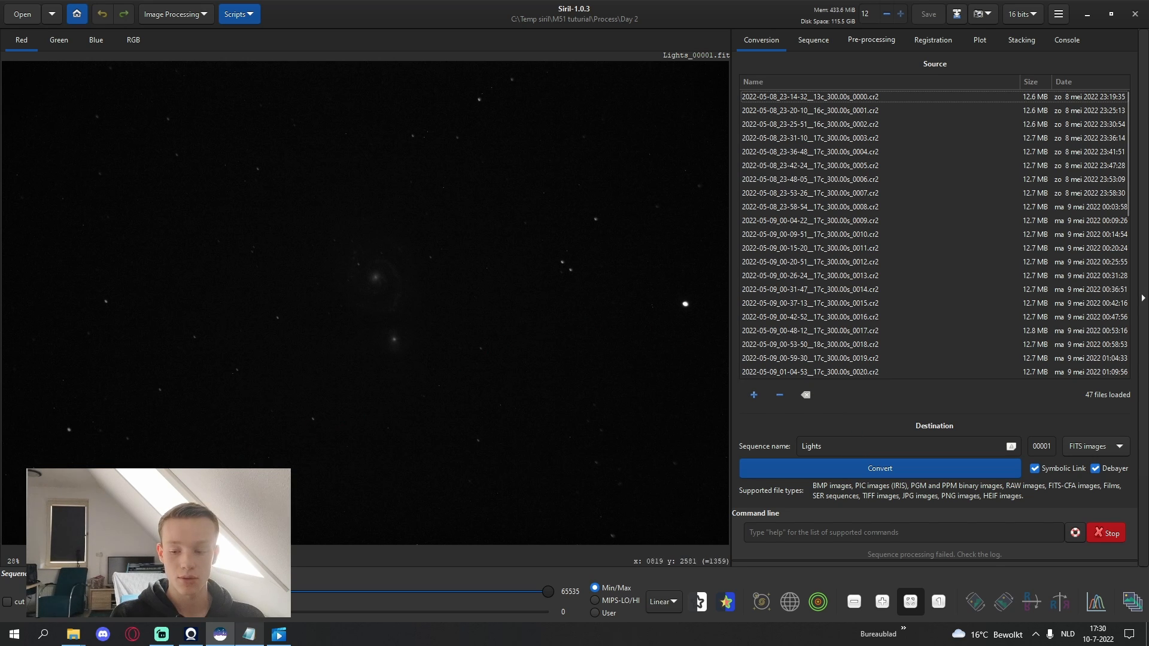
left_click(73, 634)
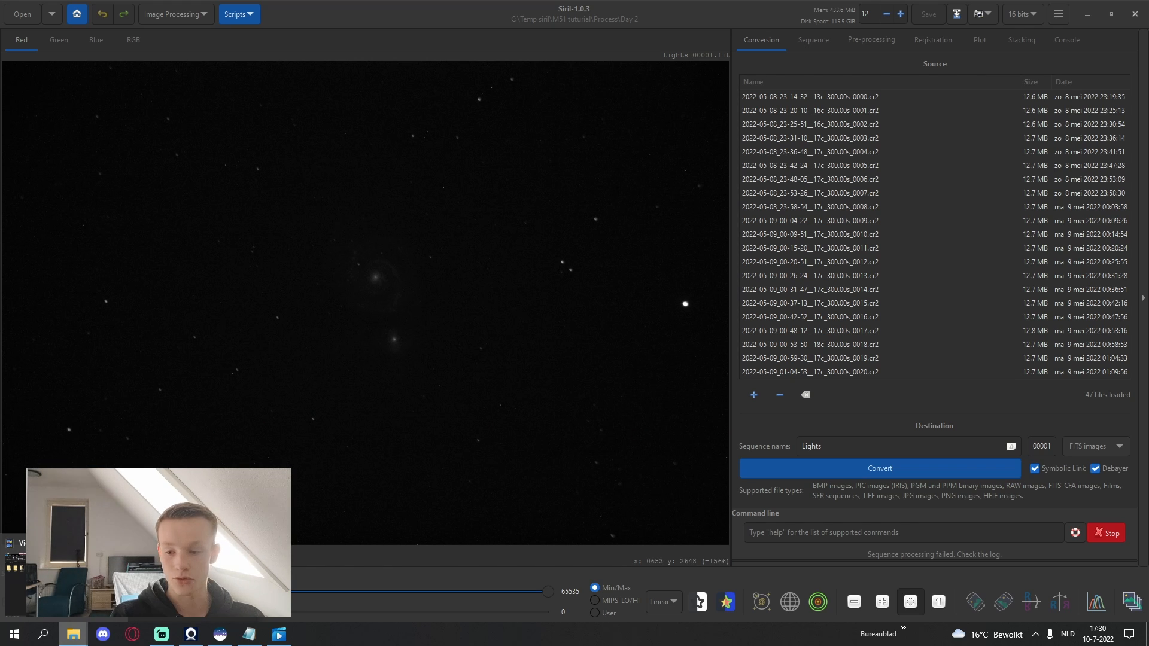
left_click(191, 570)
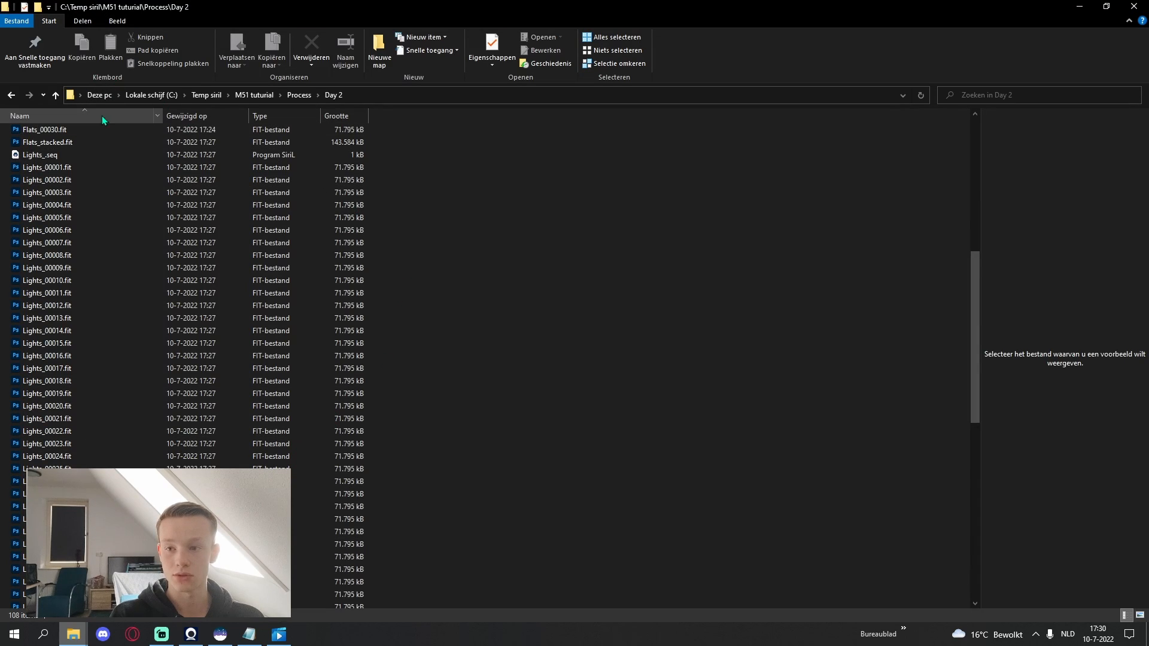
left_click(299, 94)
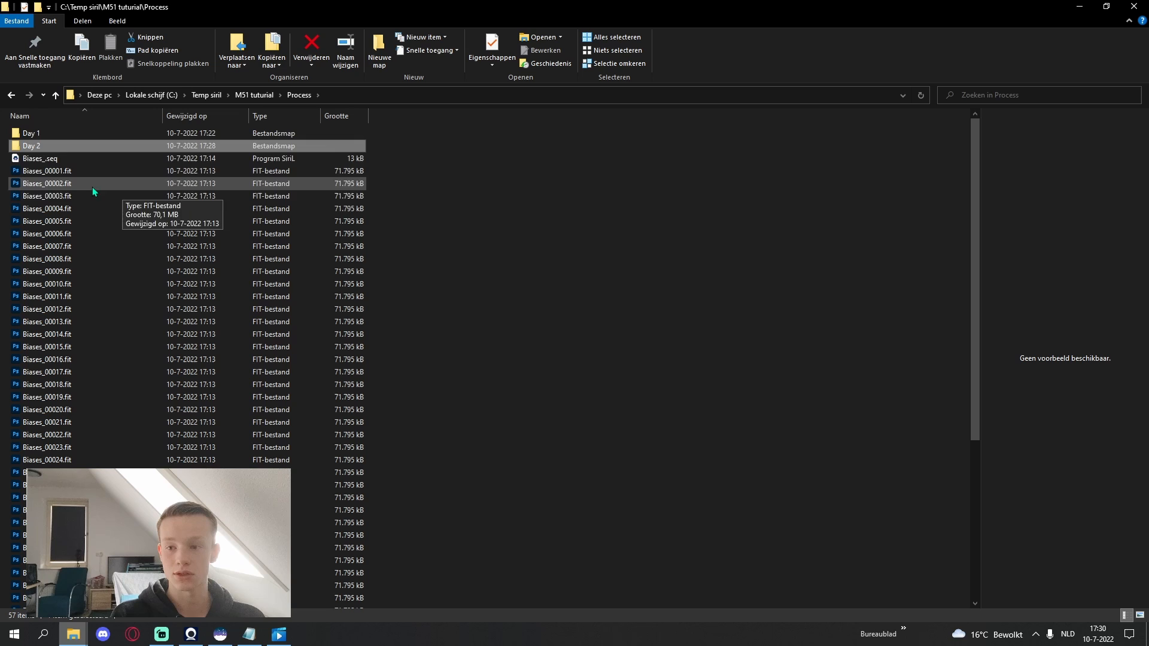
double_click(61, 139)
scroll(554, 377, "down", 11)
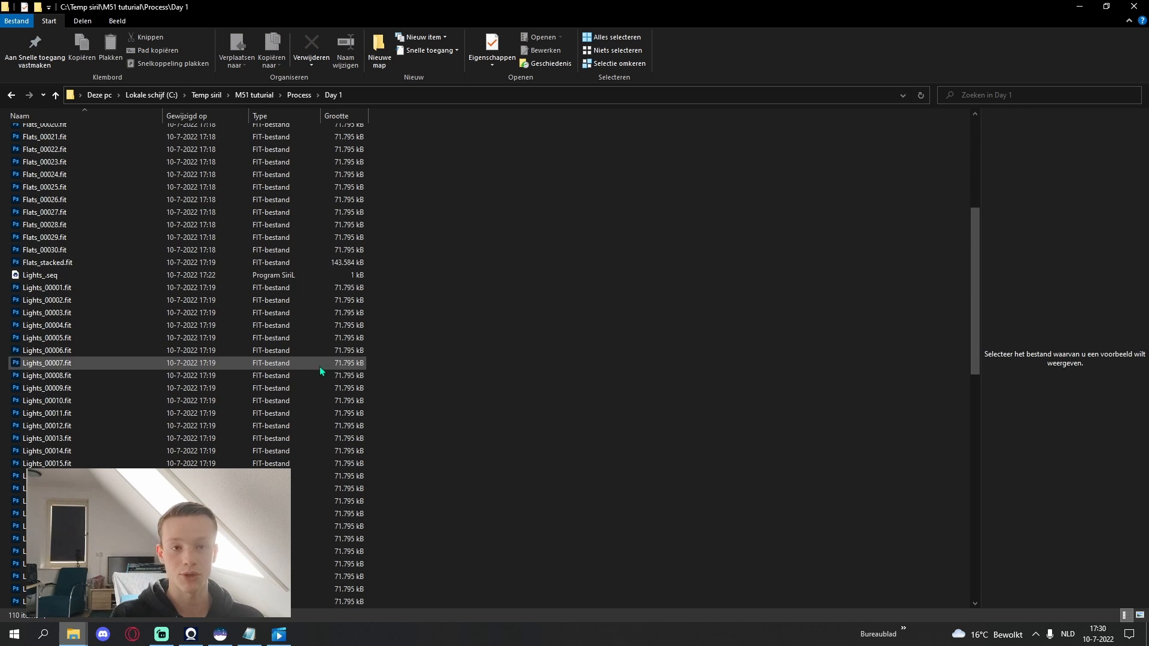
scroll(315, 401, "down", 3)
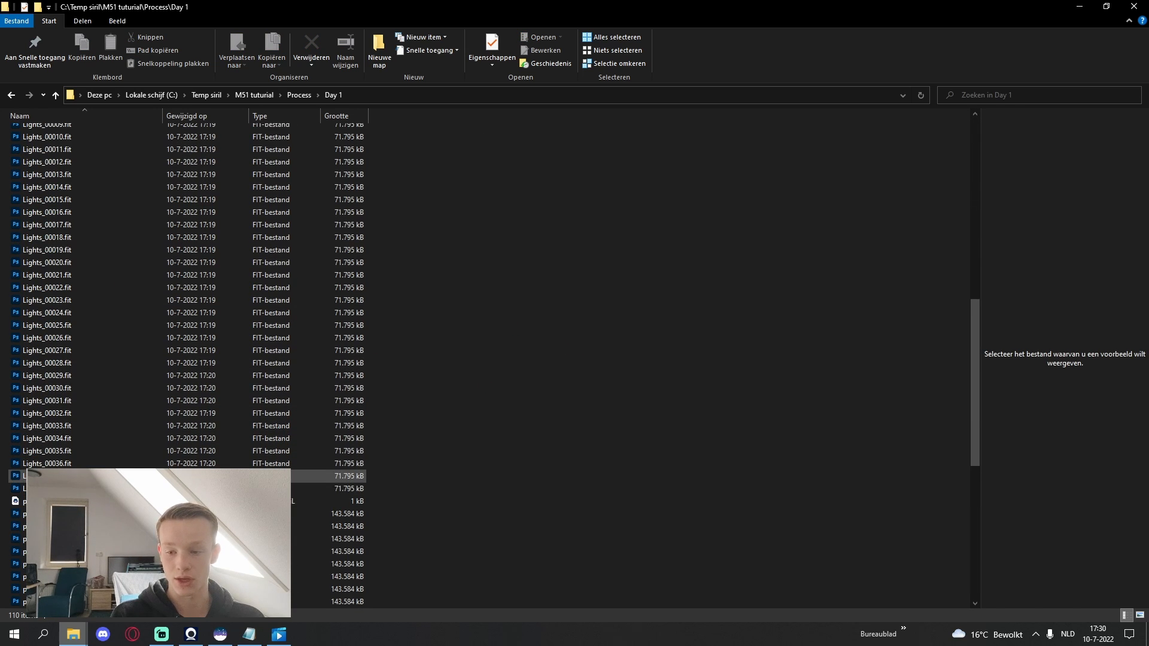
left_click(179, 489)
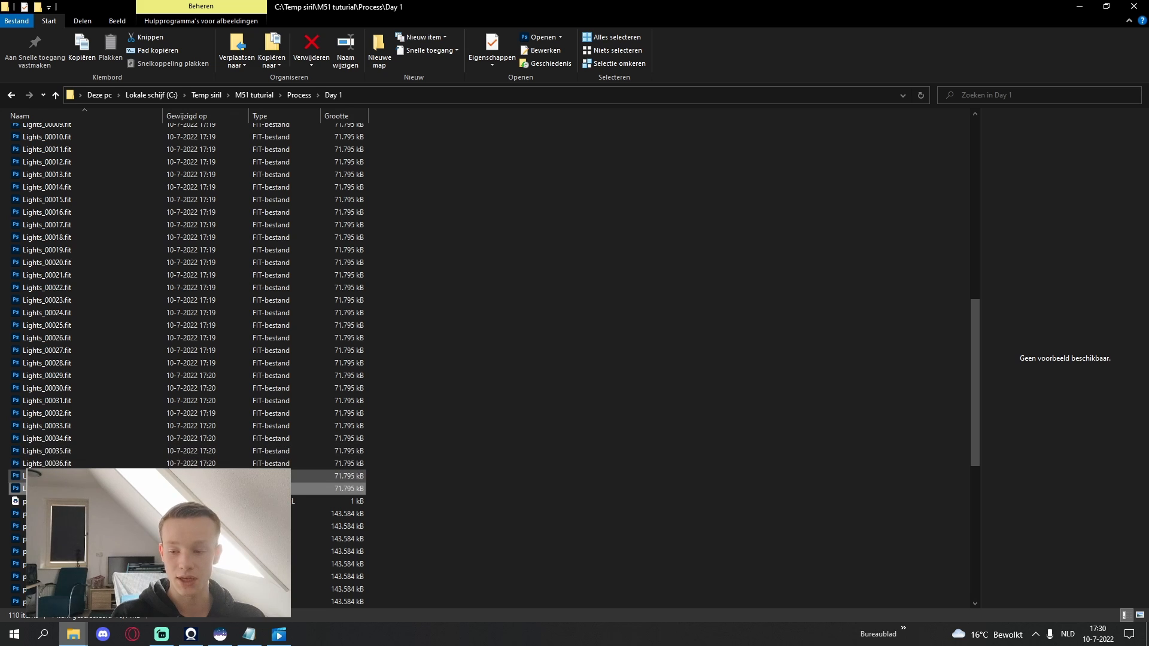
Back in Siril, set the Lights sequence's start index to 00039 and convert the loaded Day 2 light frames
key("alt+Tab")
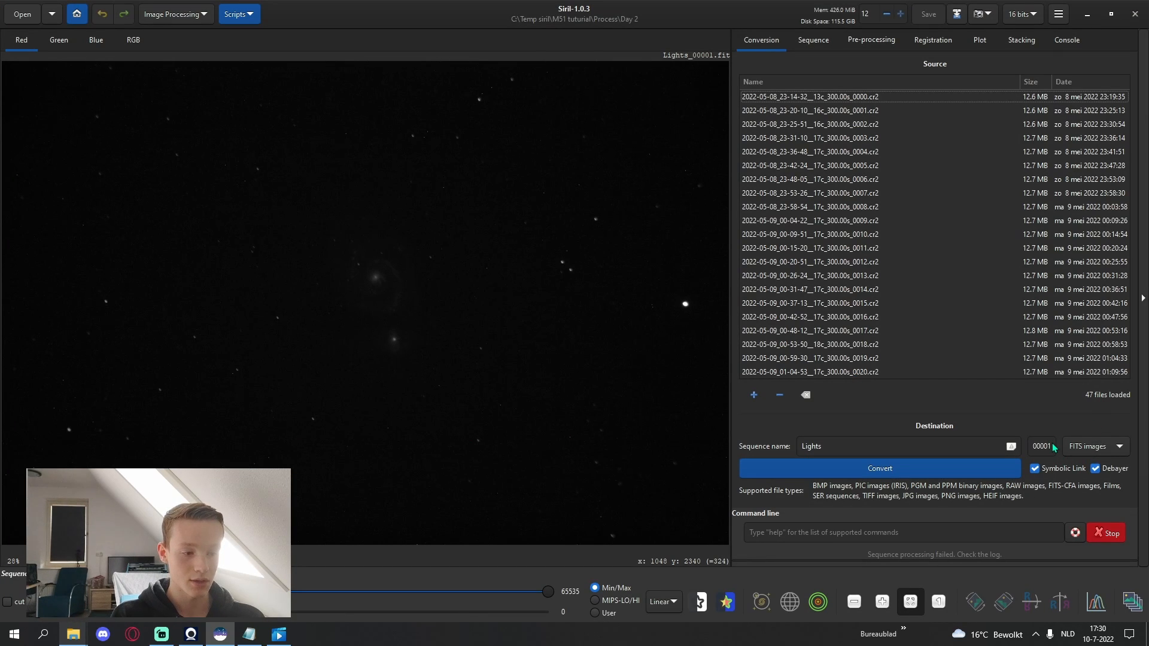
left_click(1049, 448)
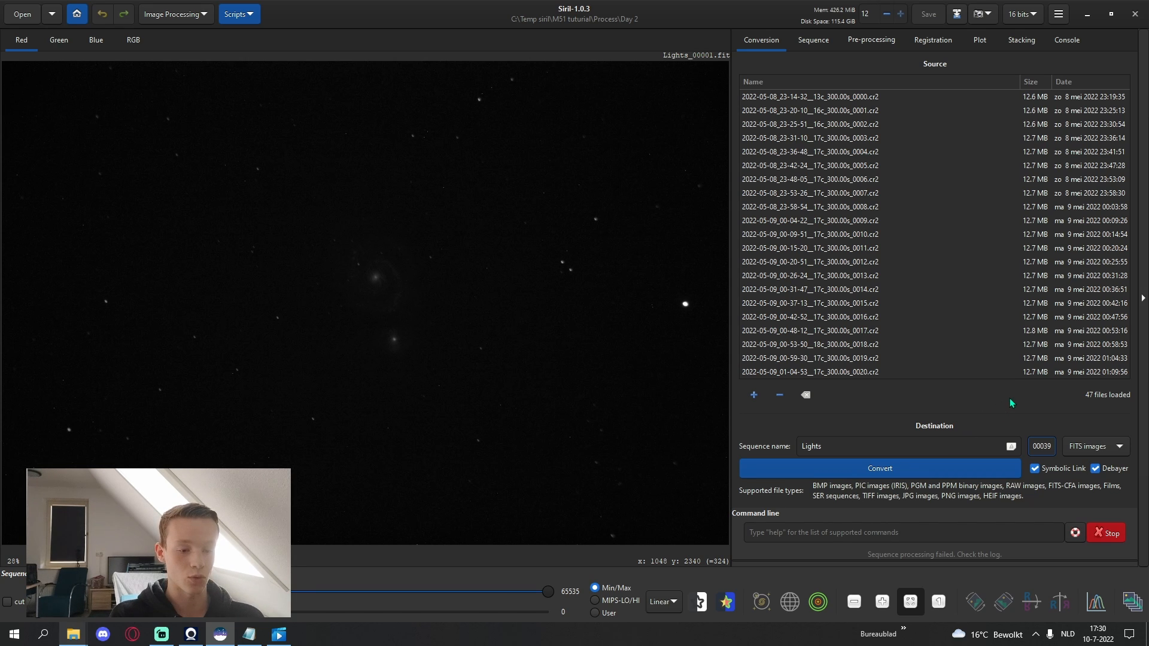
scroll(933, 269, "down", 4)
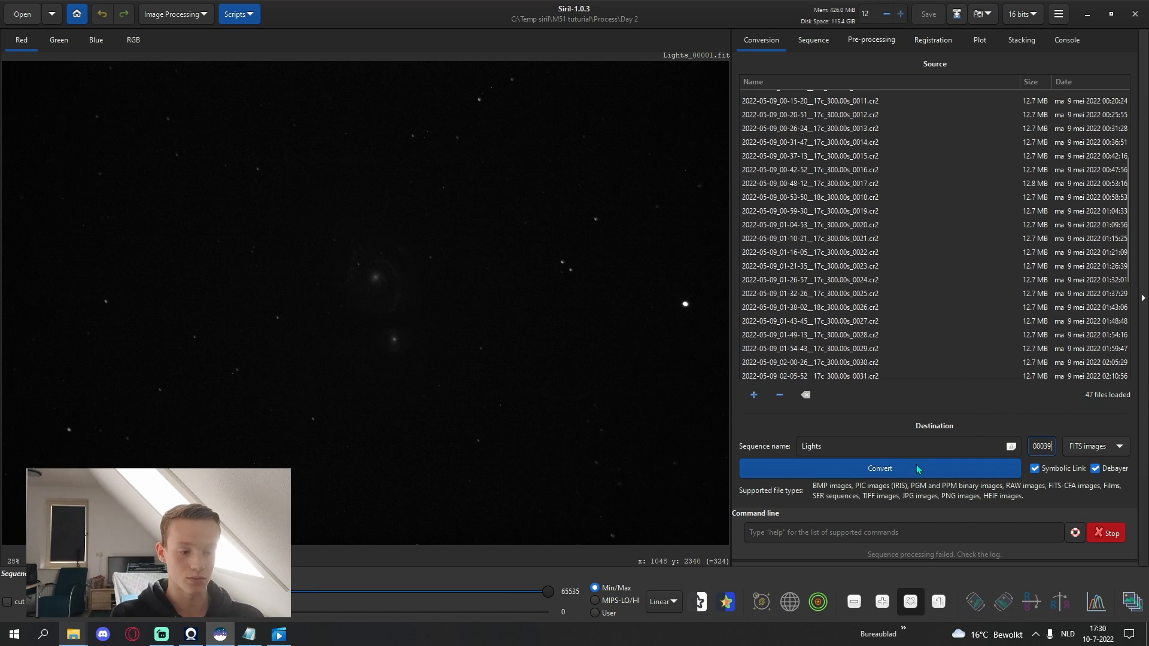
mouse_move(860, 488)
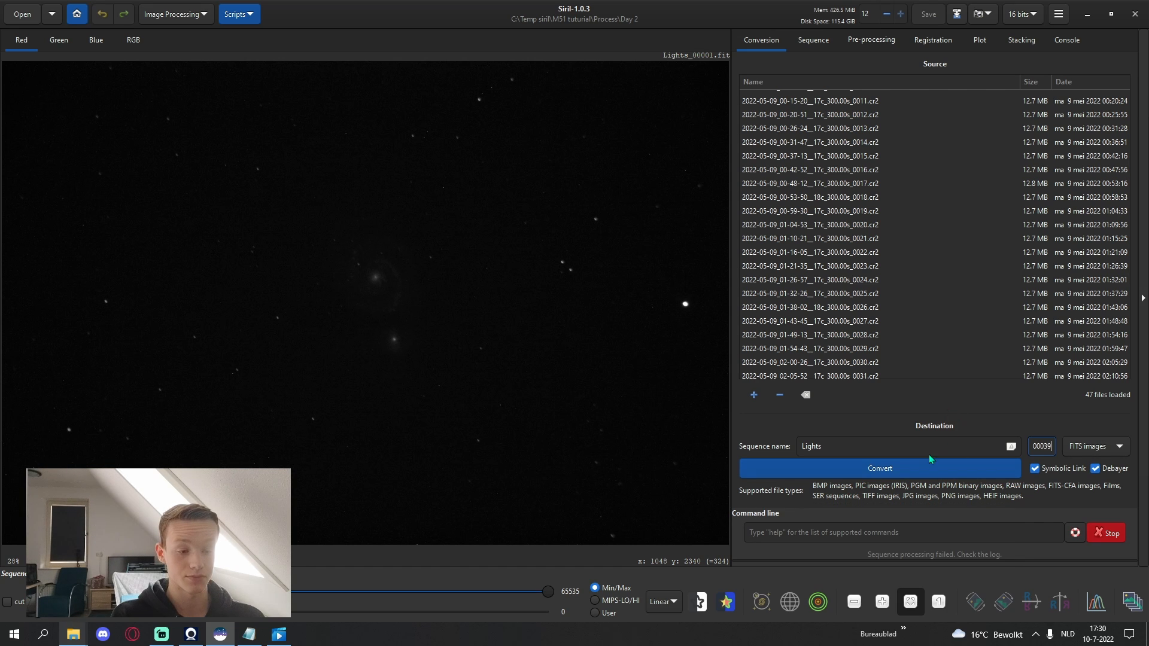
left_click(857, 474)
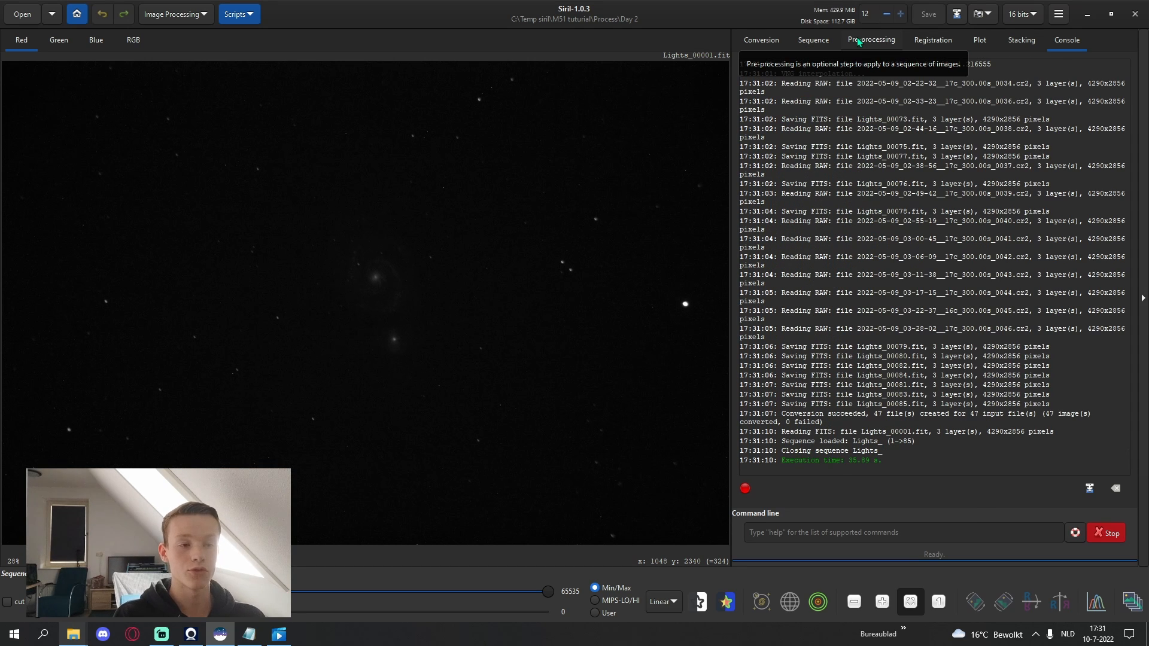
Choose the Day 2 Flats_stacked.fit as the master flat and pre-process the Lights sequence with the pp_ prefix
left_click(854, 40)
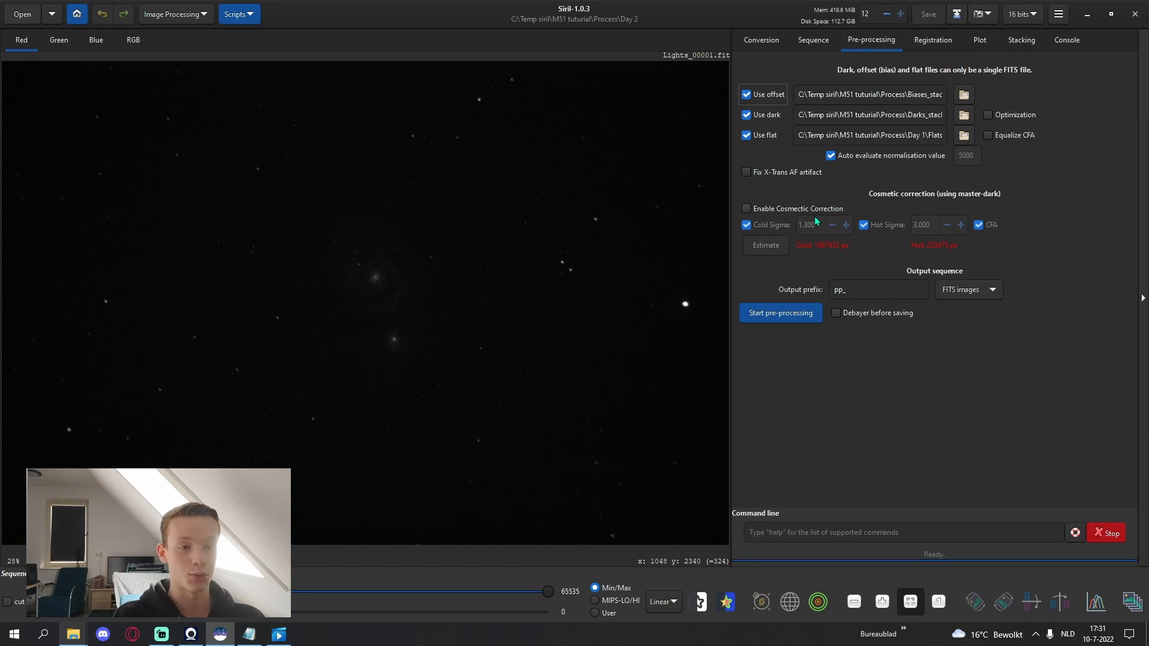
left_click(964, 135)
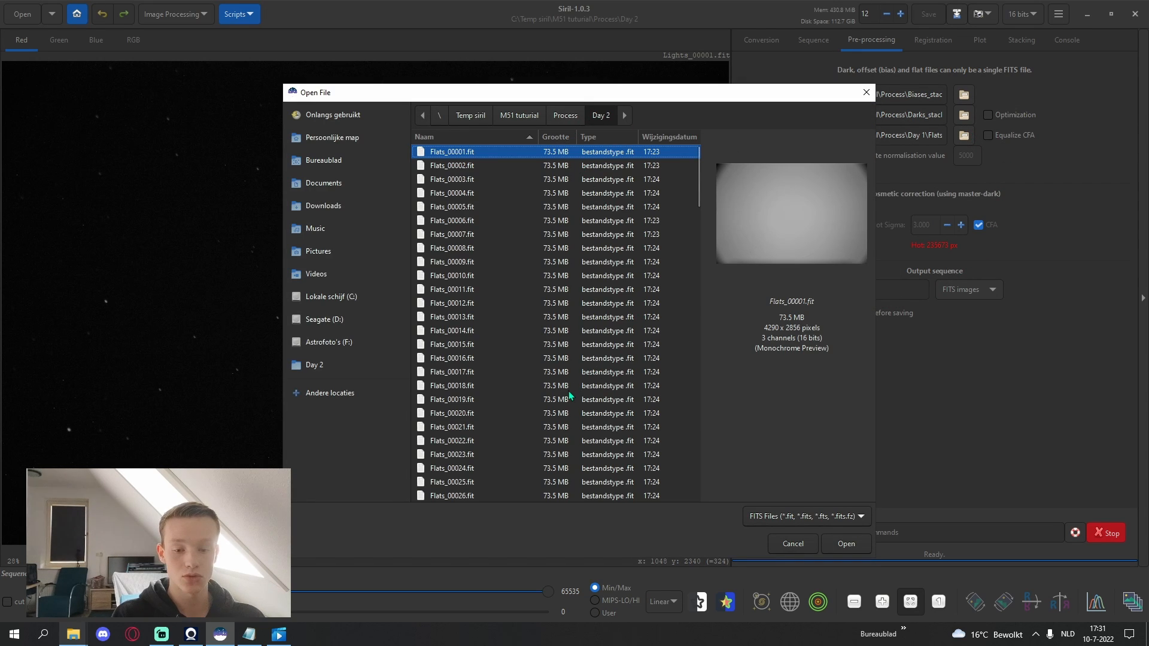
scroll(568, 396, "down", 2)
type("stac")
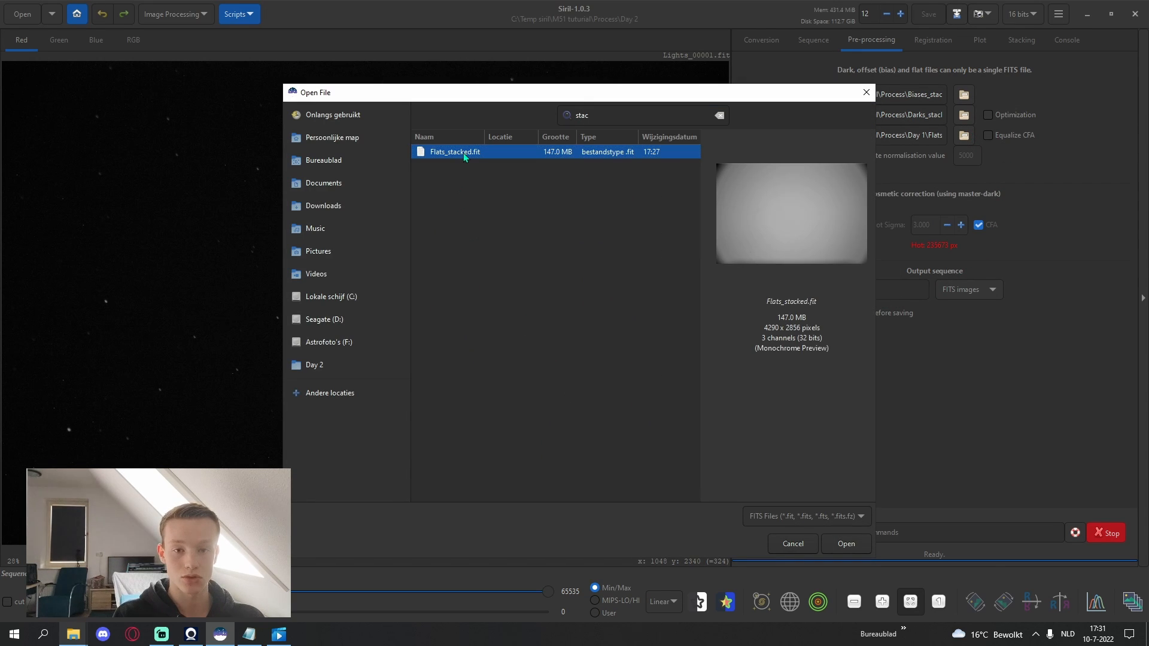
double_click(464, 152)
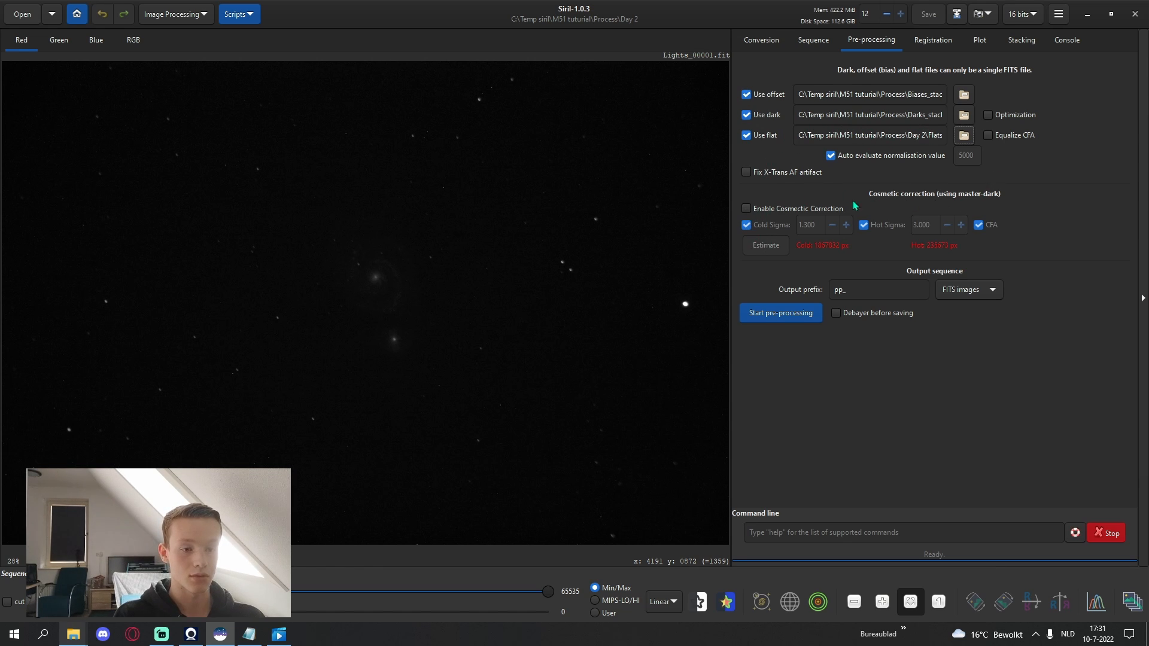
left_click(774, 318)
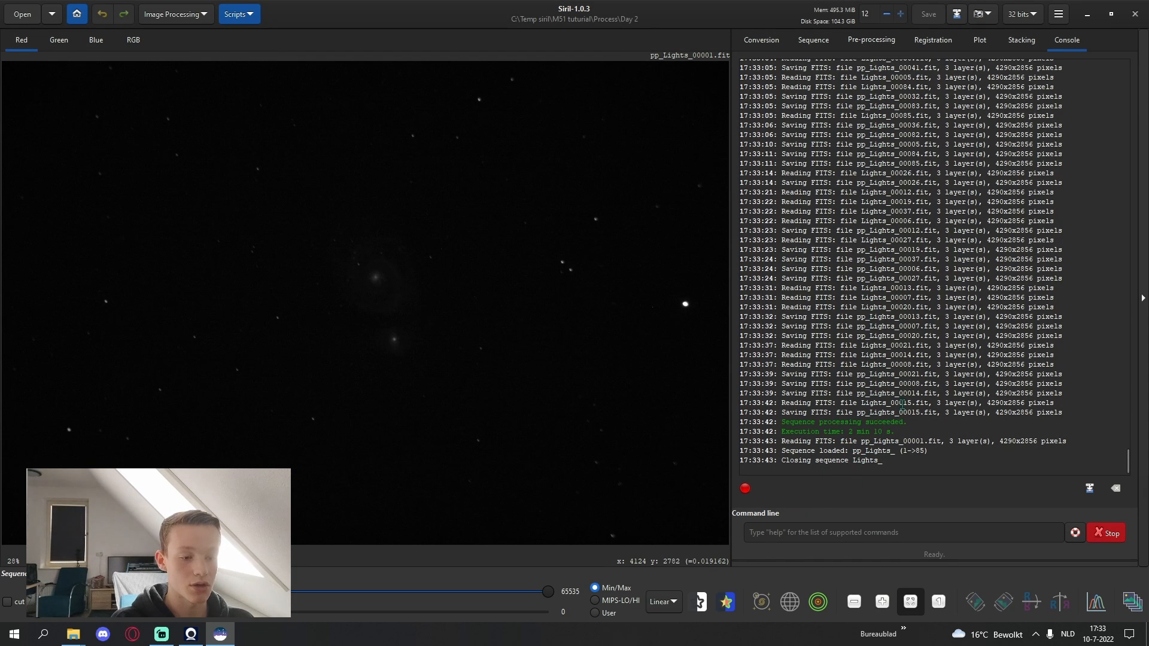
Switch to File Explorer, open the Process/Day 1 folder and locate its pre-processed pp_Lights frames
left_click(81, 625)
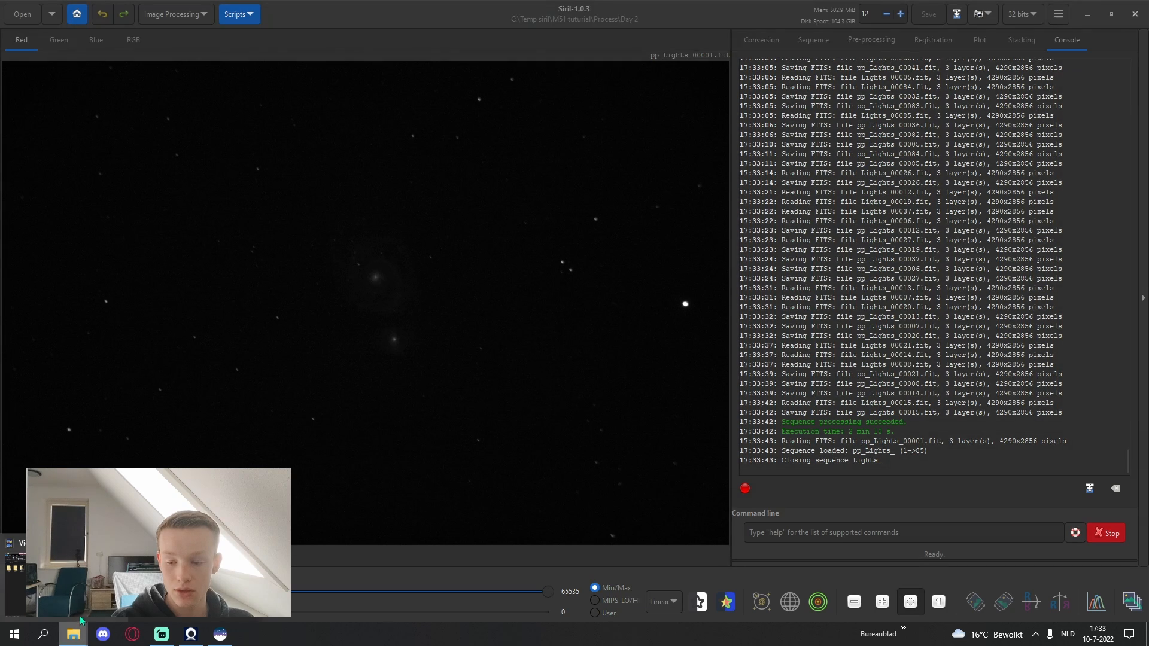
left_click(72, 574)
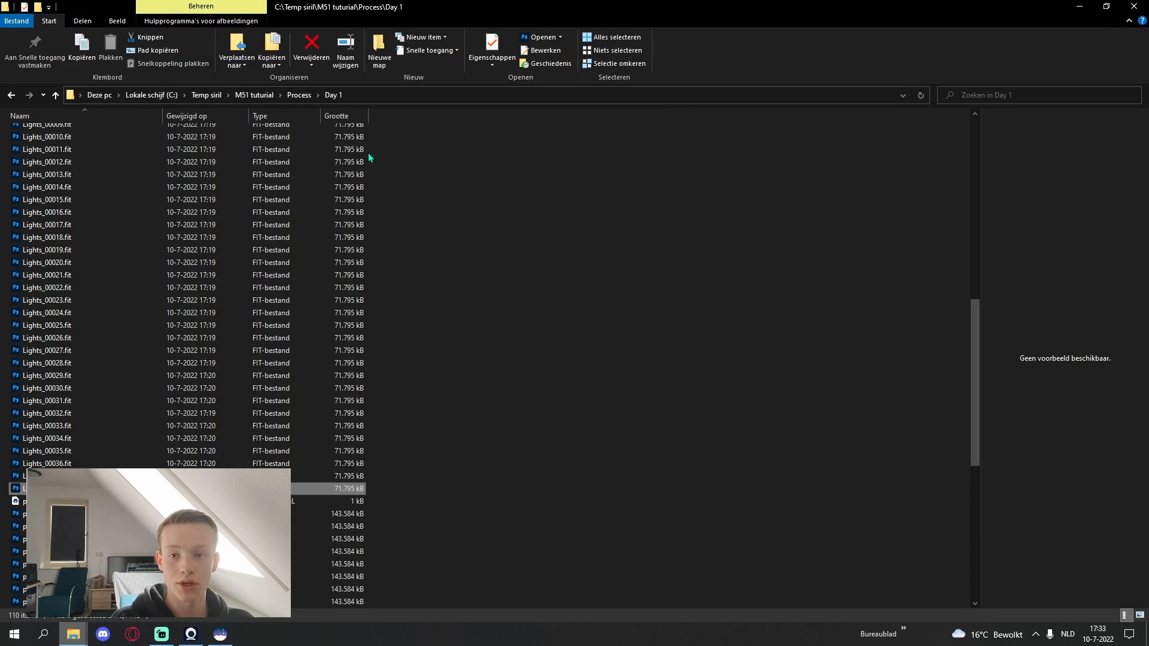
left_click(299, 95)
double_click(113, 132)
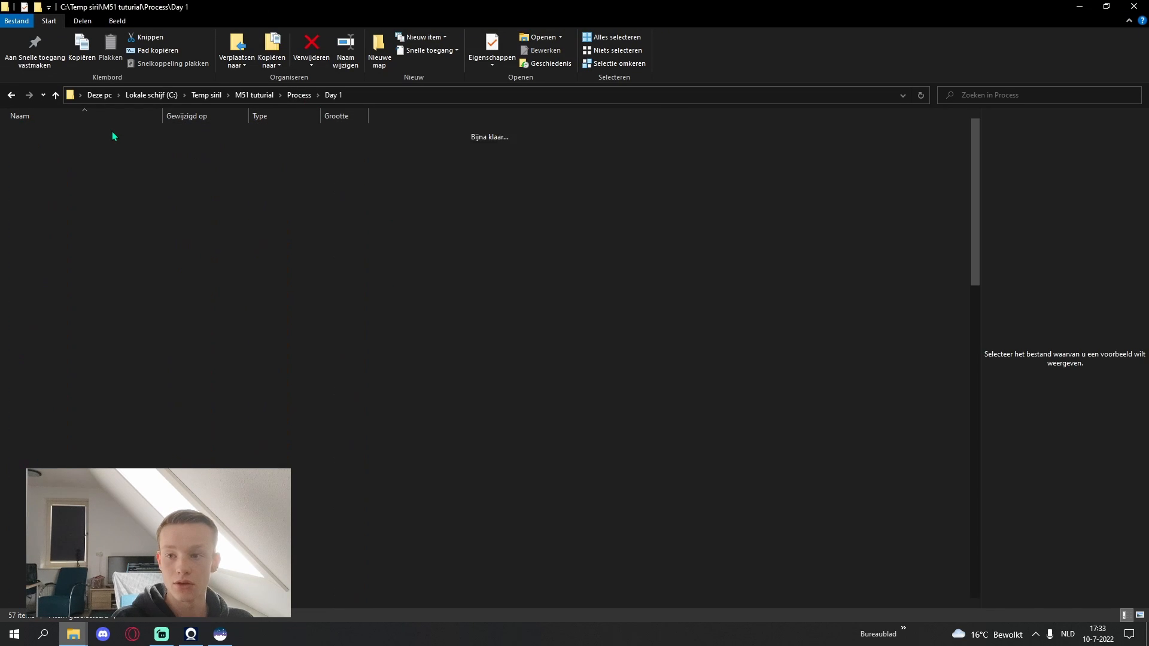
scroll(106, 458, "down", 1)
scroll(106, 458, "down", 2)
left_click(106, 462)
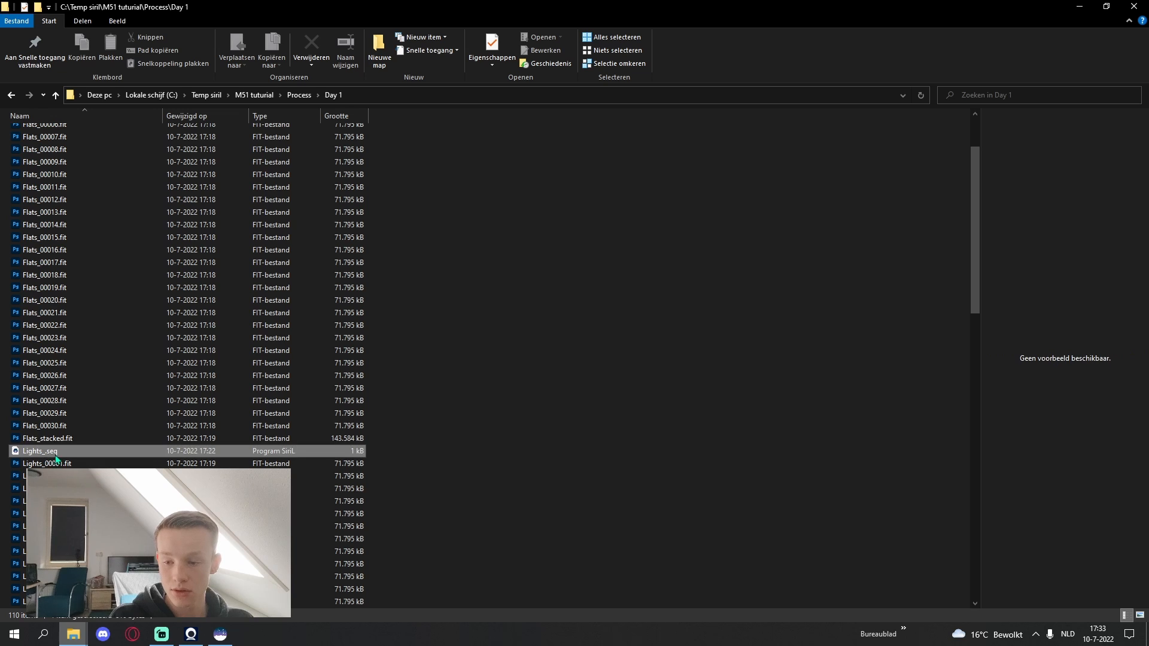
scroll(107, 462, "down", 1)
left_click_drag(974, 286, 946, 519)
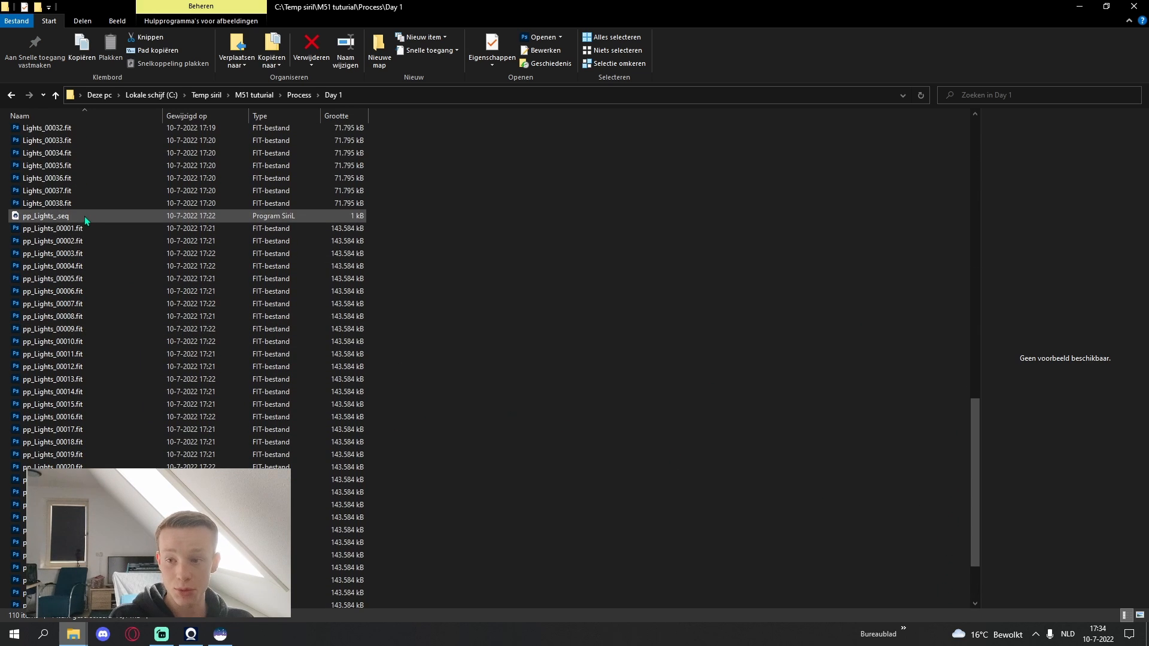
Copy all Day 1 pre-processed frames, from pp_Lights_00001.fit to the last one, into the Process folder
left_click(101, 228)
left_click_drag(966, 449, 967, 481)
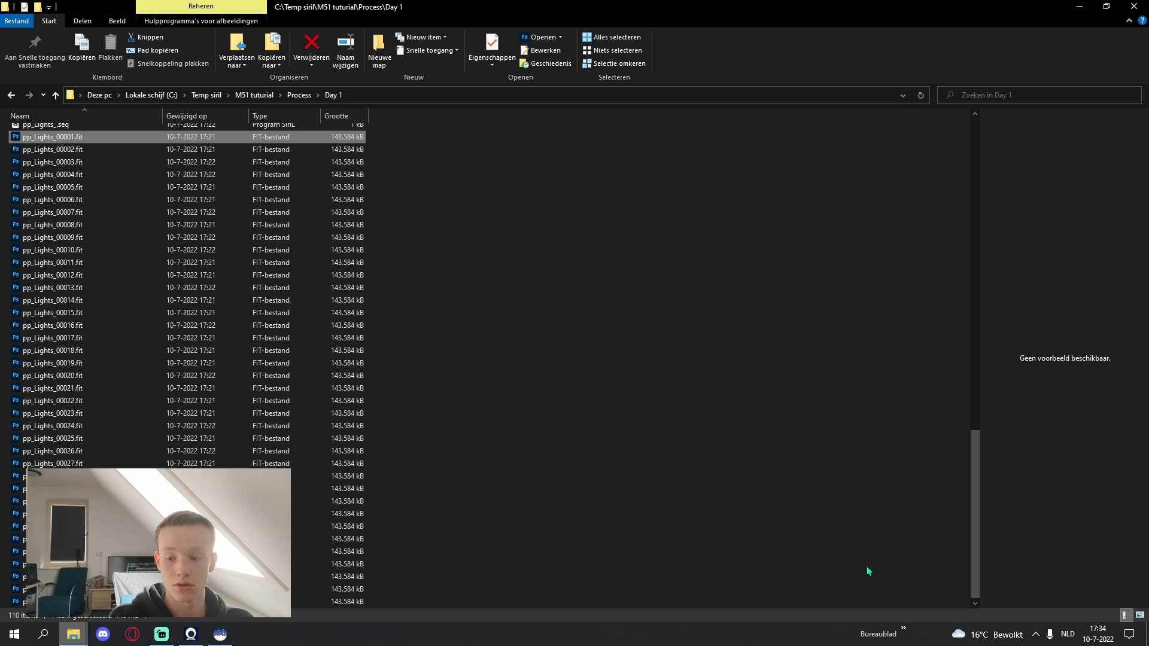
left_click(329, 601, "shift")
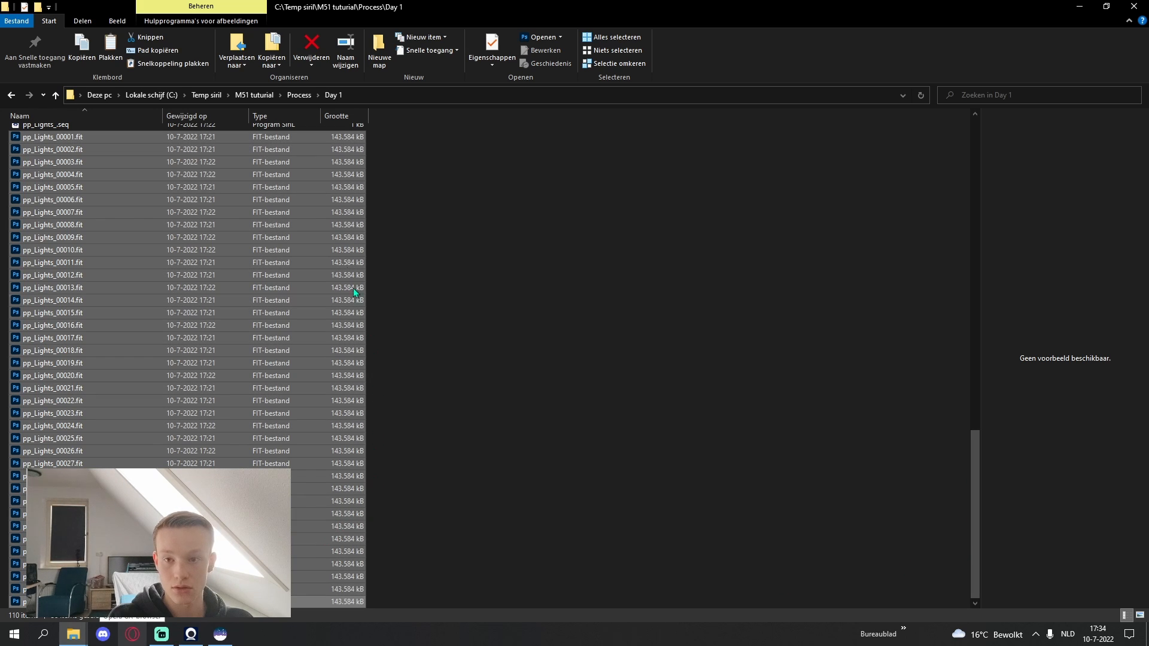
left_click(298, 94)
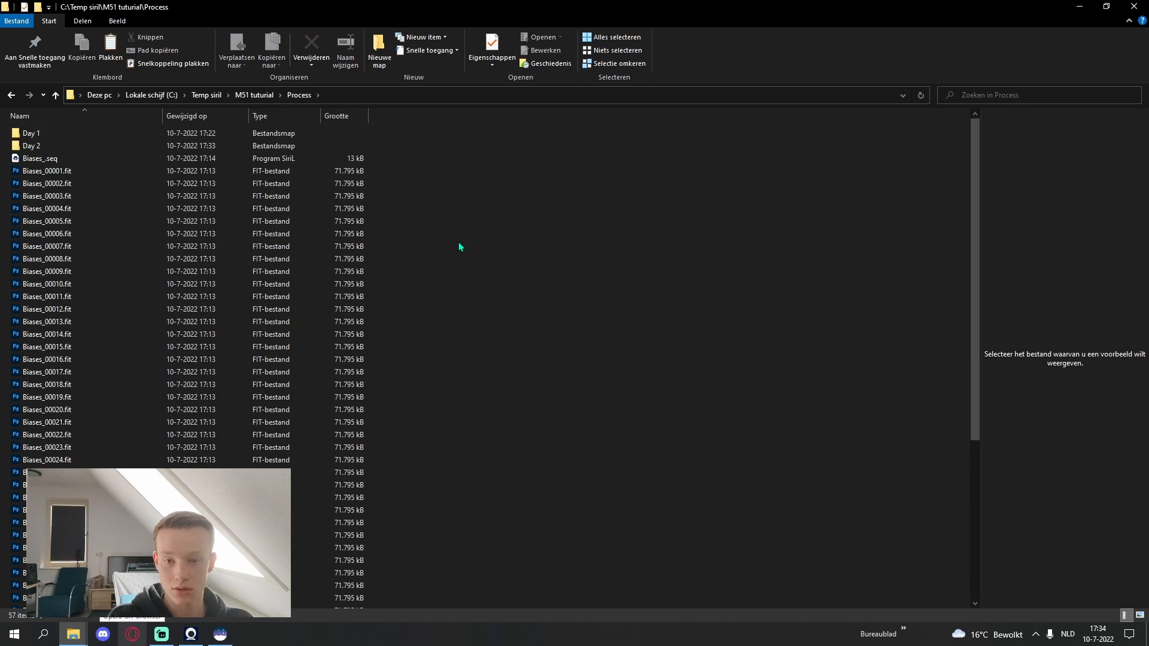
key("ctrl+v")
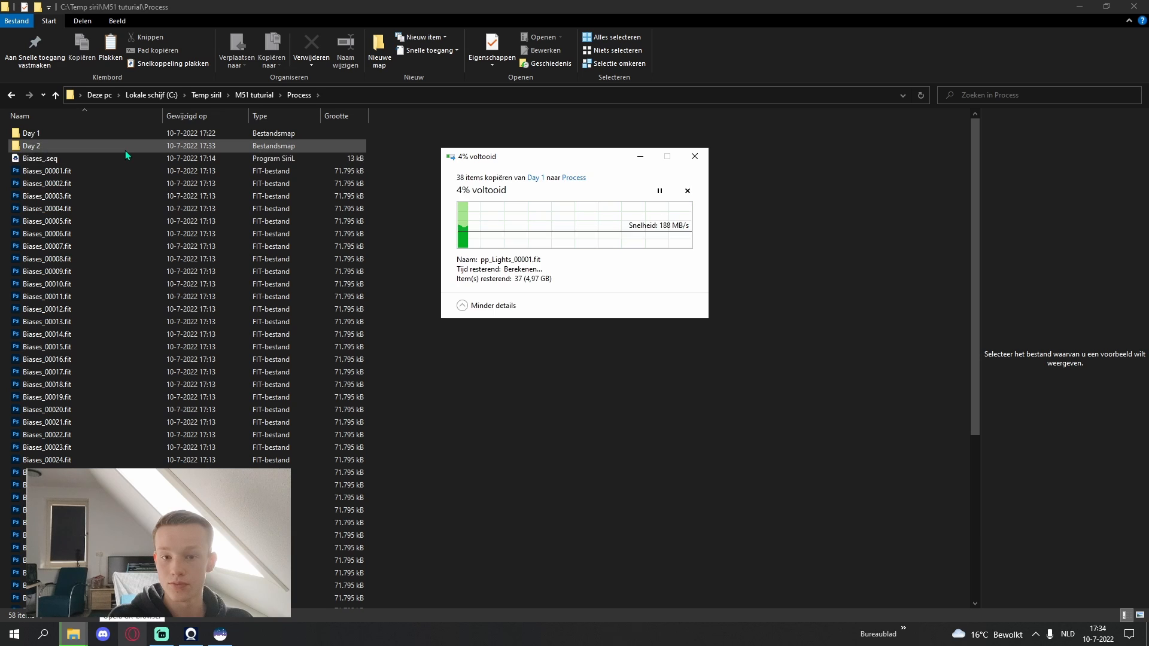
Open the Day 2 folder inside Process and locate the pre-processed frames around pp_Lights_00039.fit
left_click(123, 149)
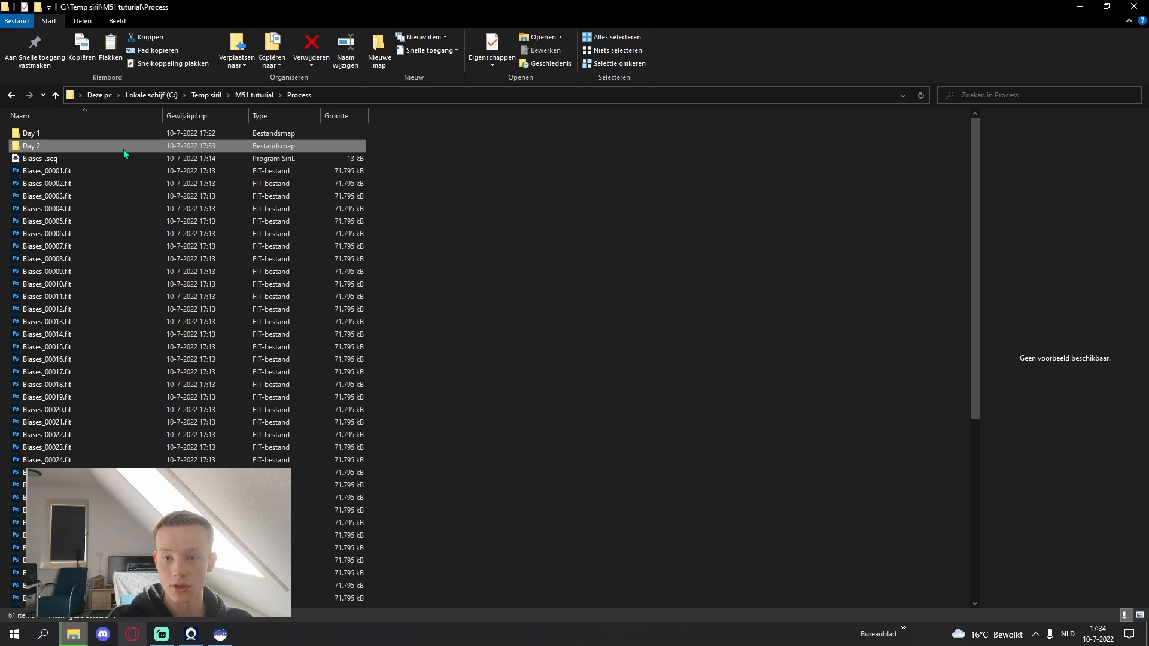
double_click(142, 145)
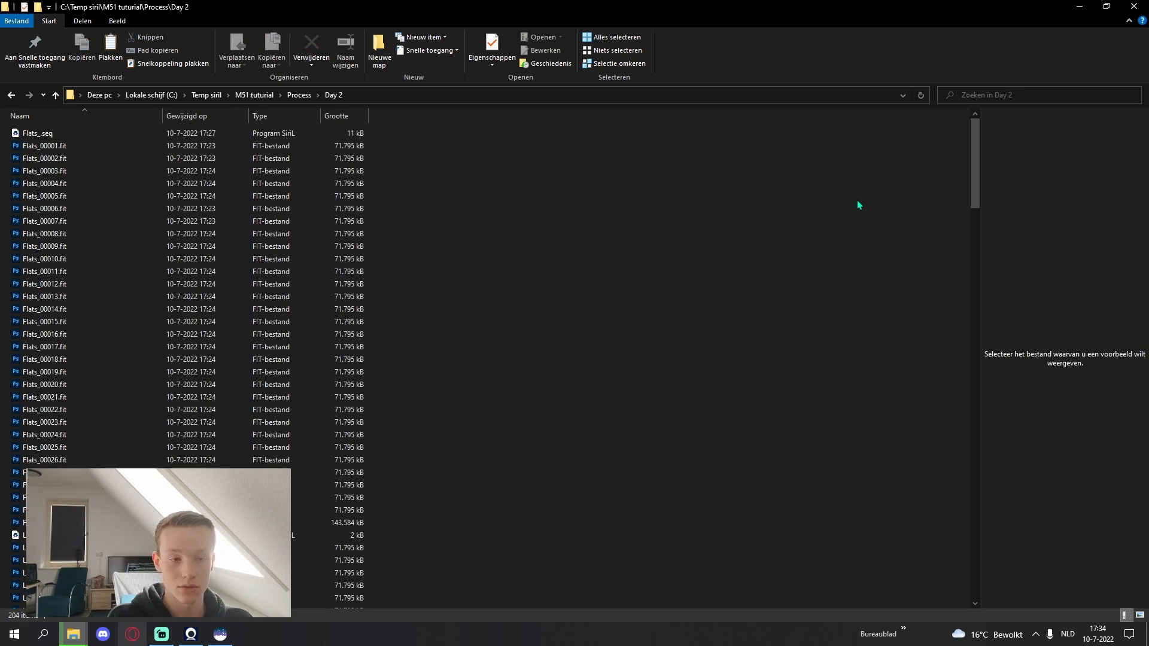
left_click_drag(977, 189, 977, 241)
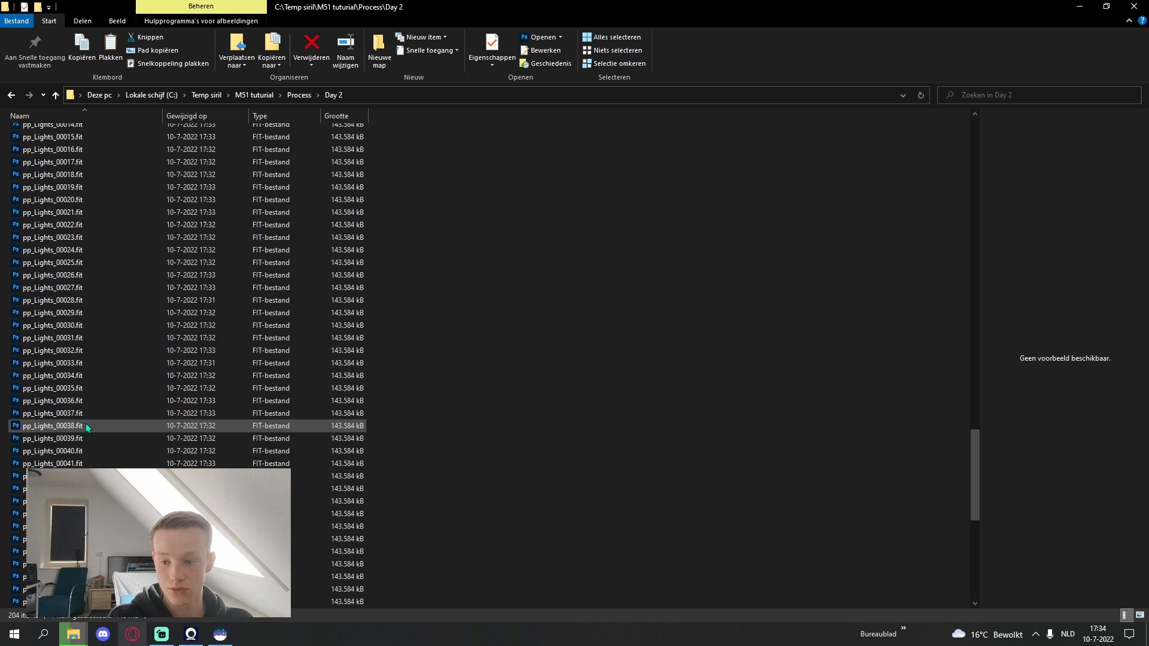
left_click(88, 440)
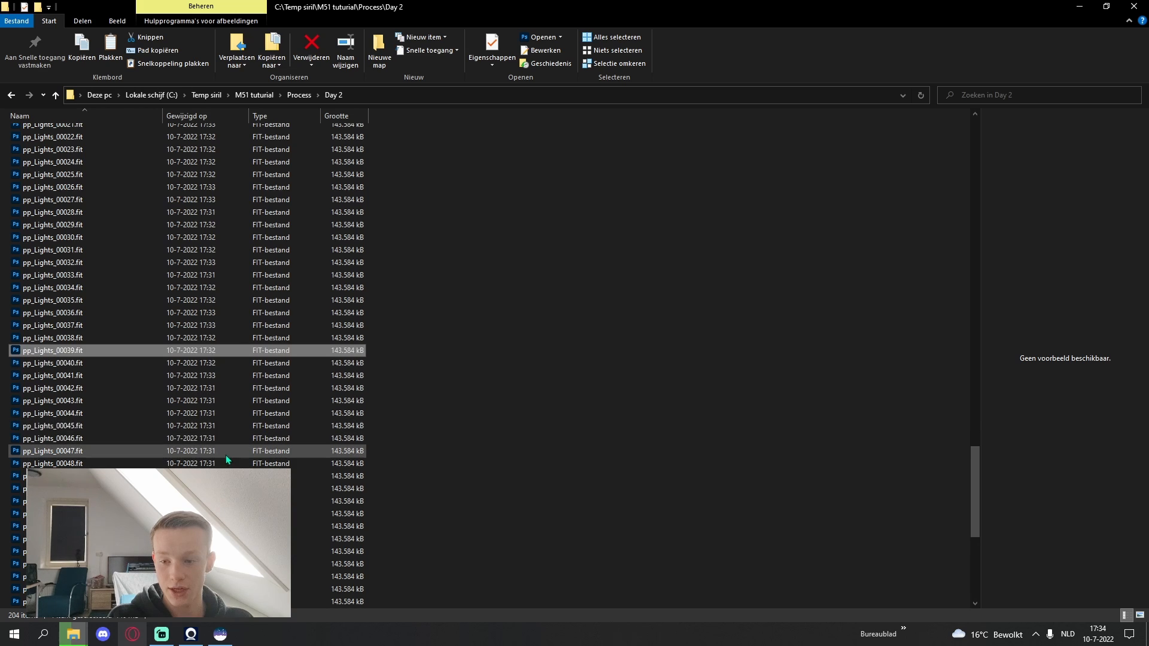
scroll(225, 455, "down", 9)
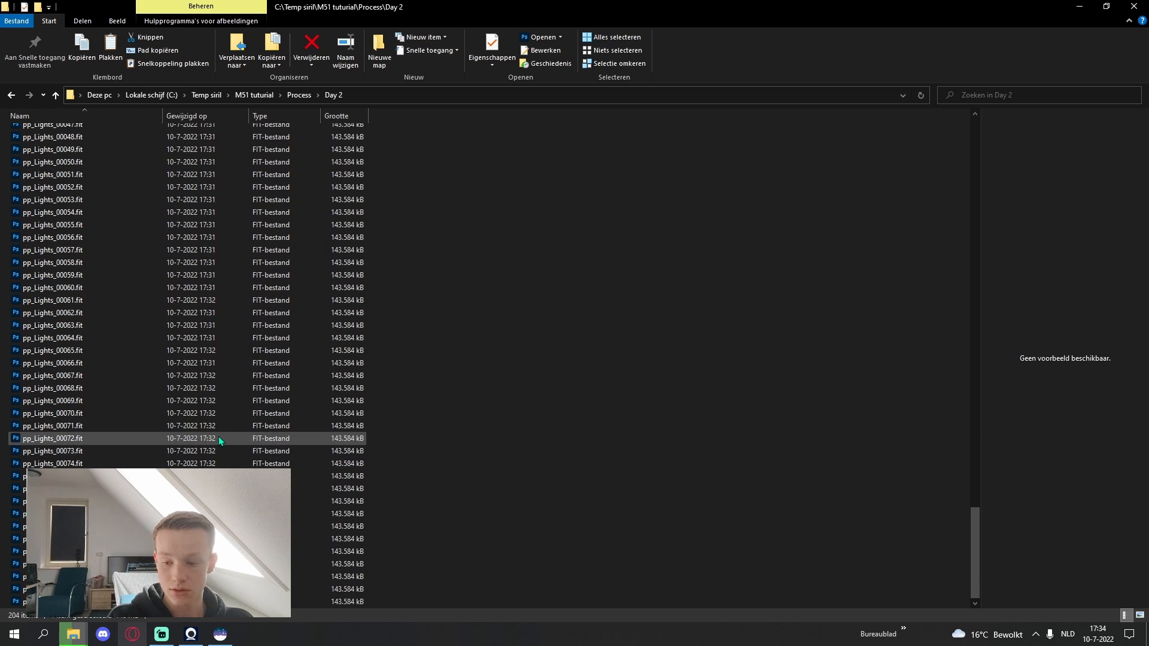
key("ctrl+a")
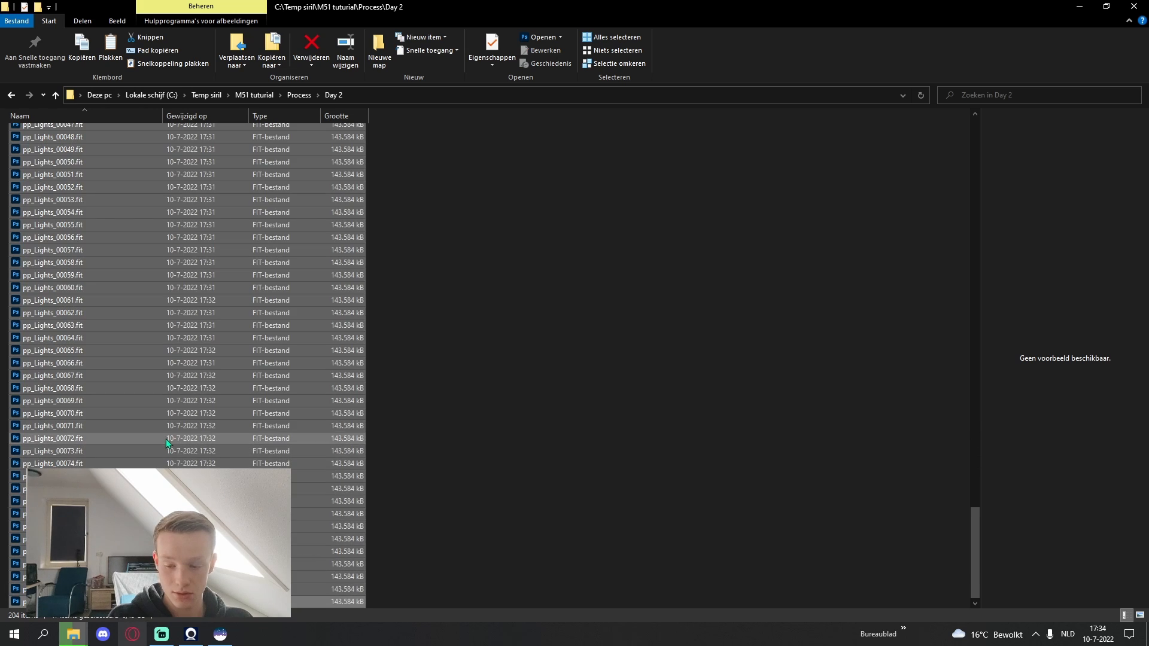
scroll(185, 408, "up", 5)
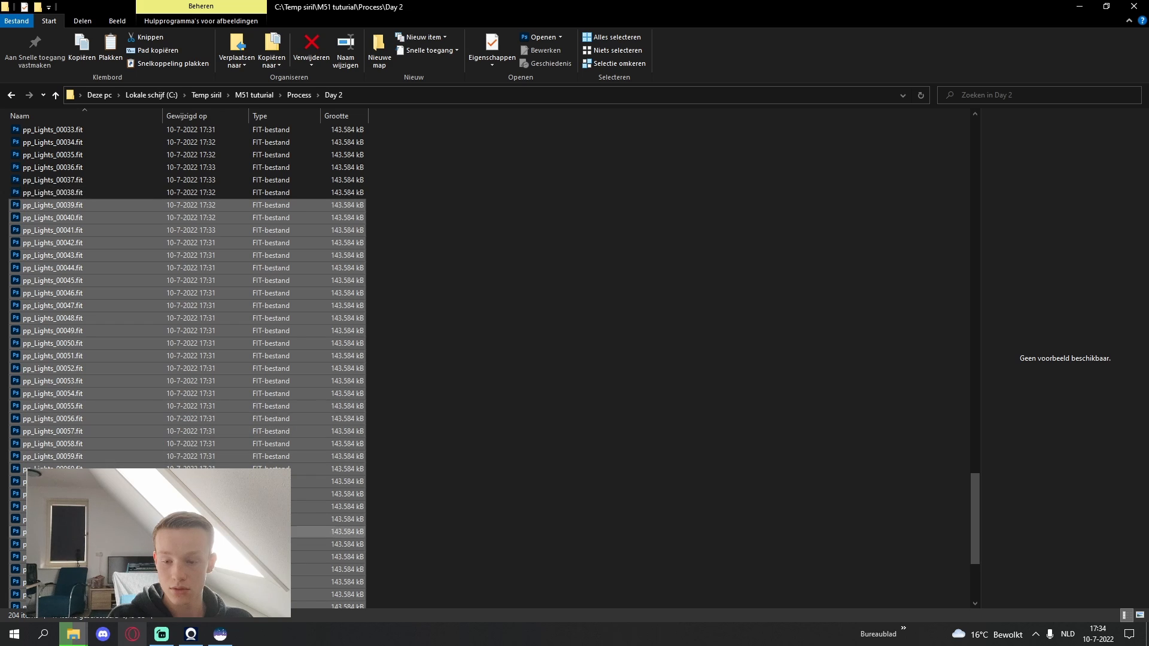
left_click(380, 343)
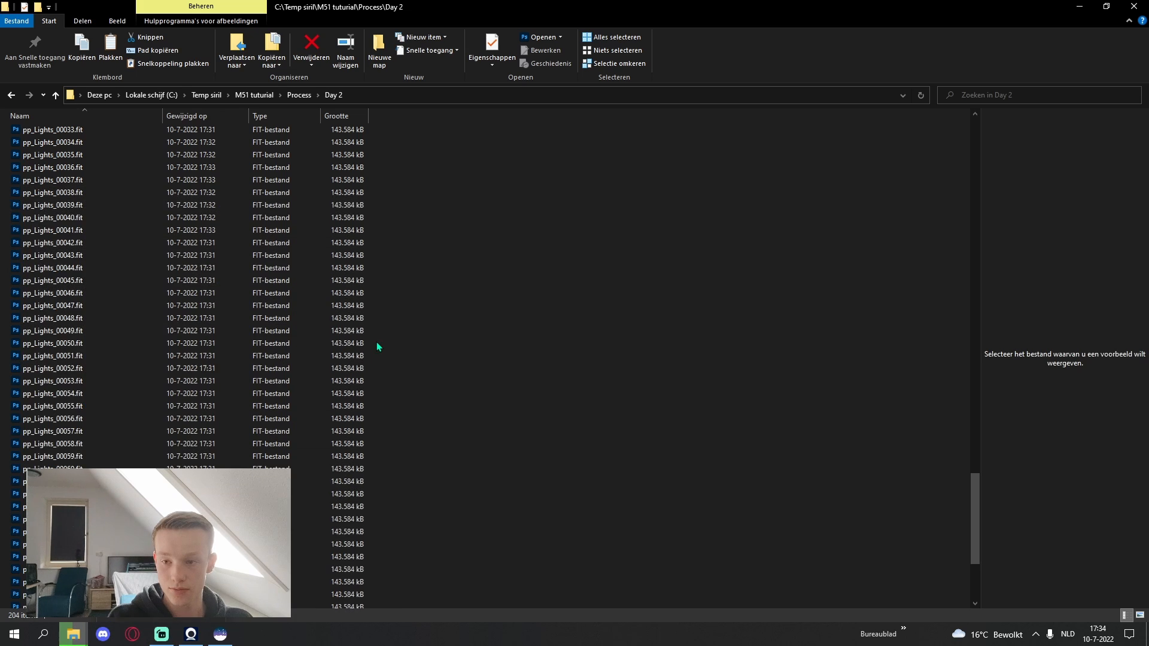
Copy the remaining Day 2 pre-processed frames, through the last pp_Lights file, into the Process folder
left_click(122, 197)
scroll(169, 407, "down", 5)
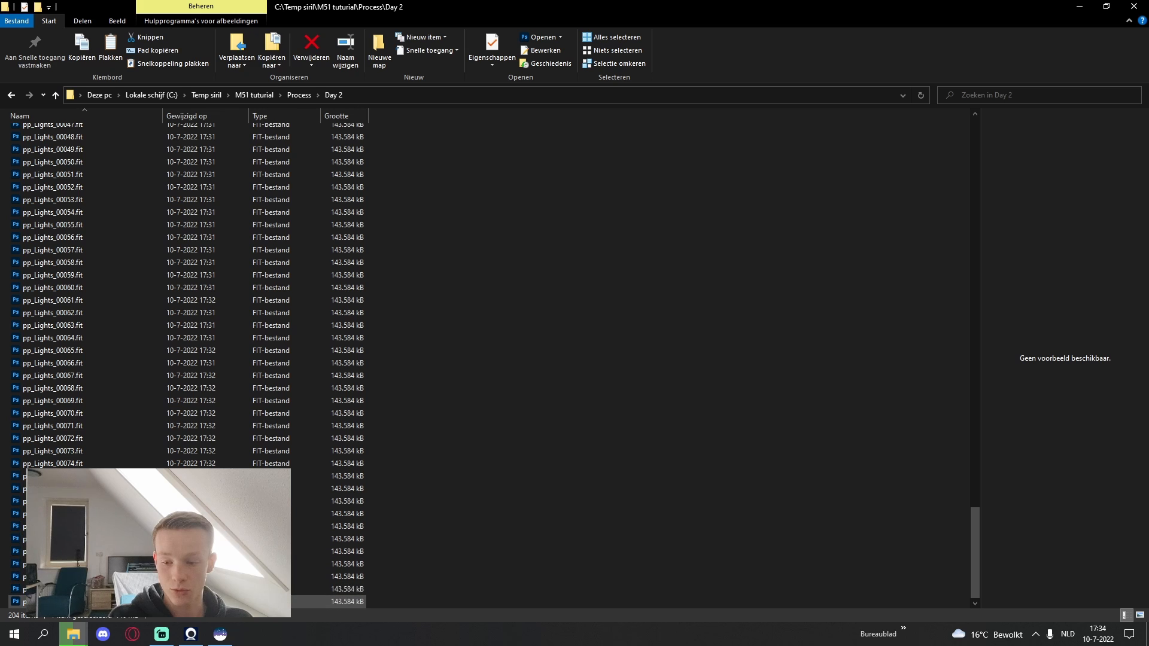
left_click(95, 601, "shift")
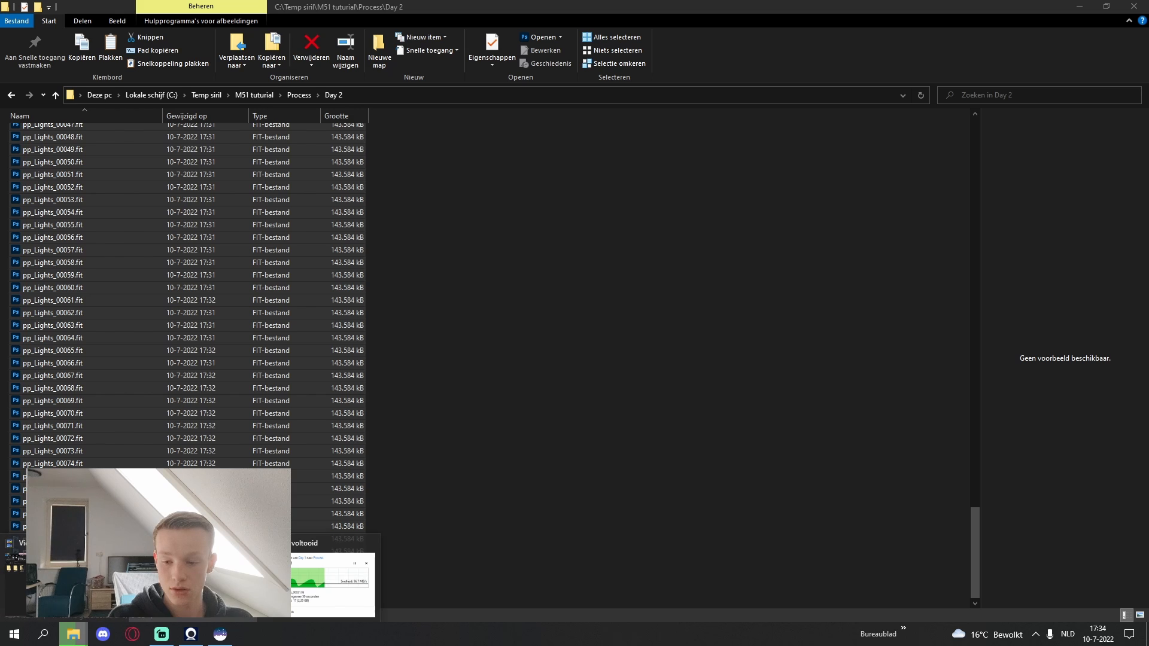
left_click(299, 95)
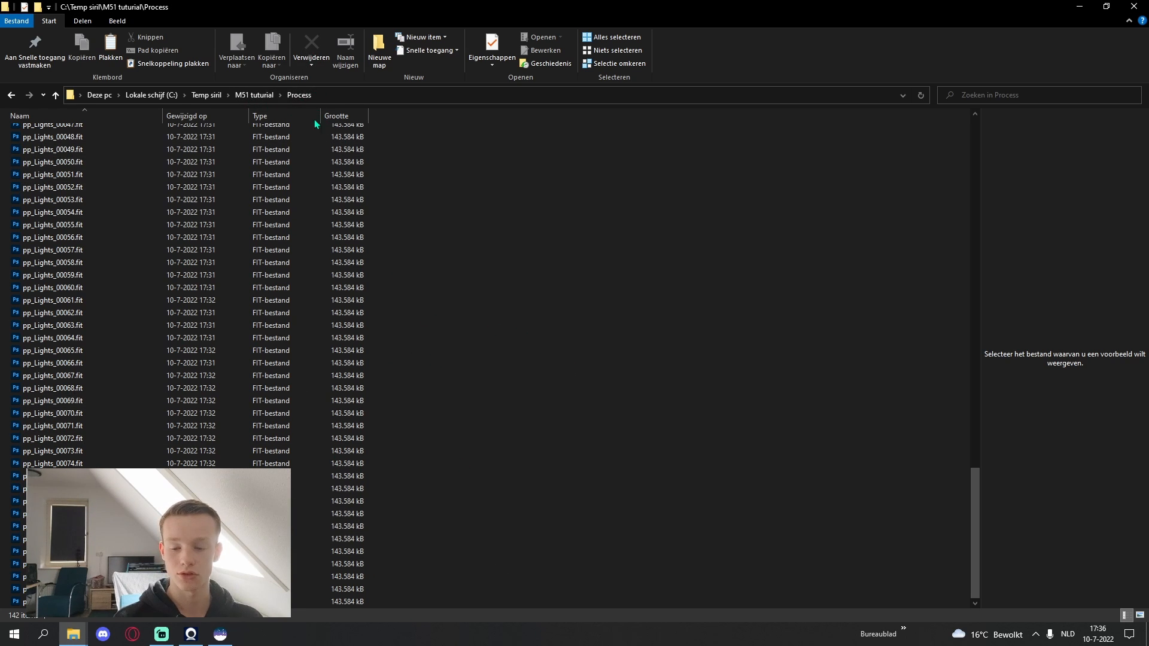
Switch to Siril and set the working directory to the M51 tuturial/Process folder
left_click(220, 635)
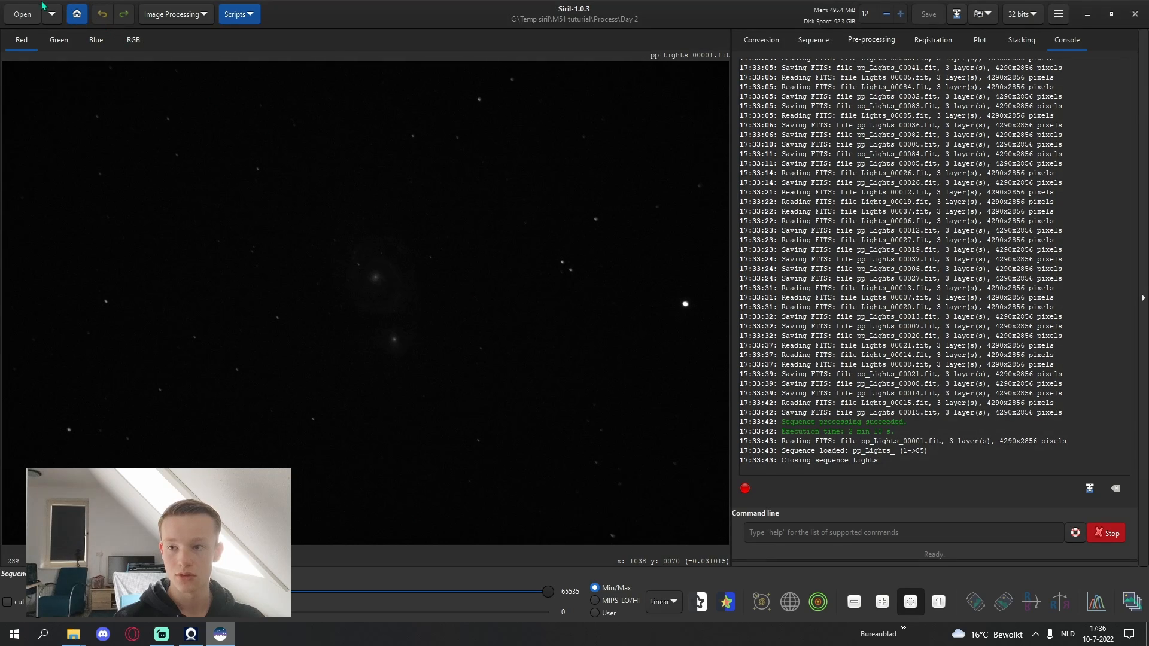
left_click(77, 13)
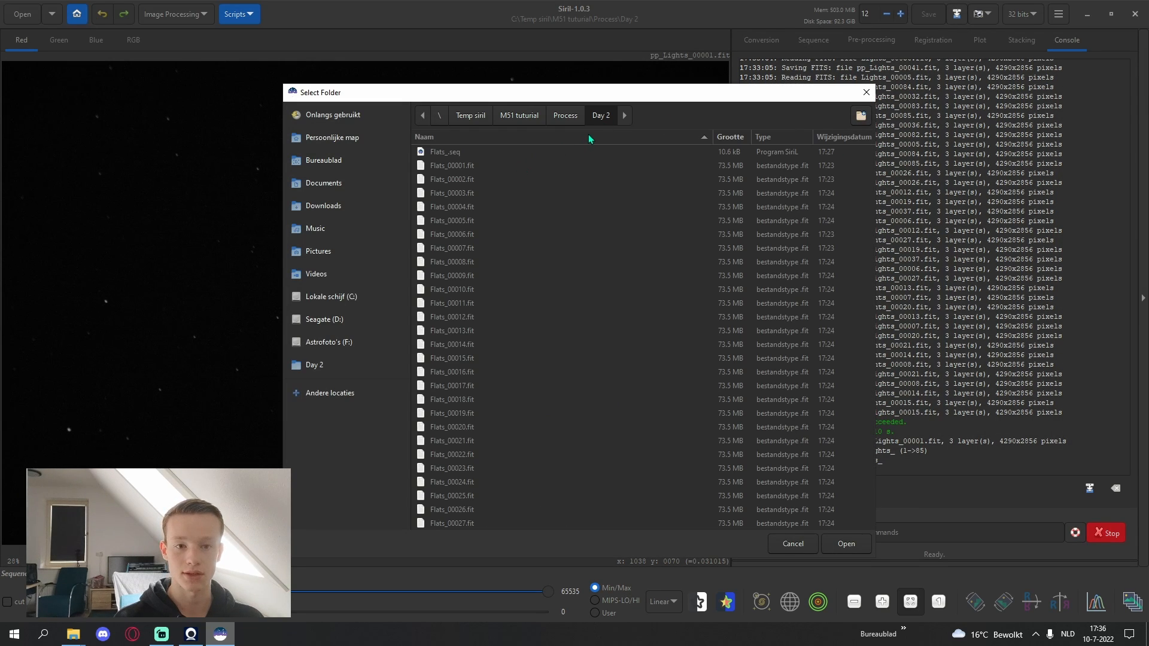
left_click(566, 117)
left_click(538, 121)
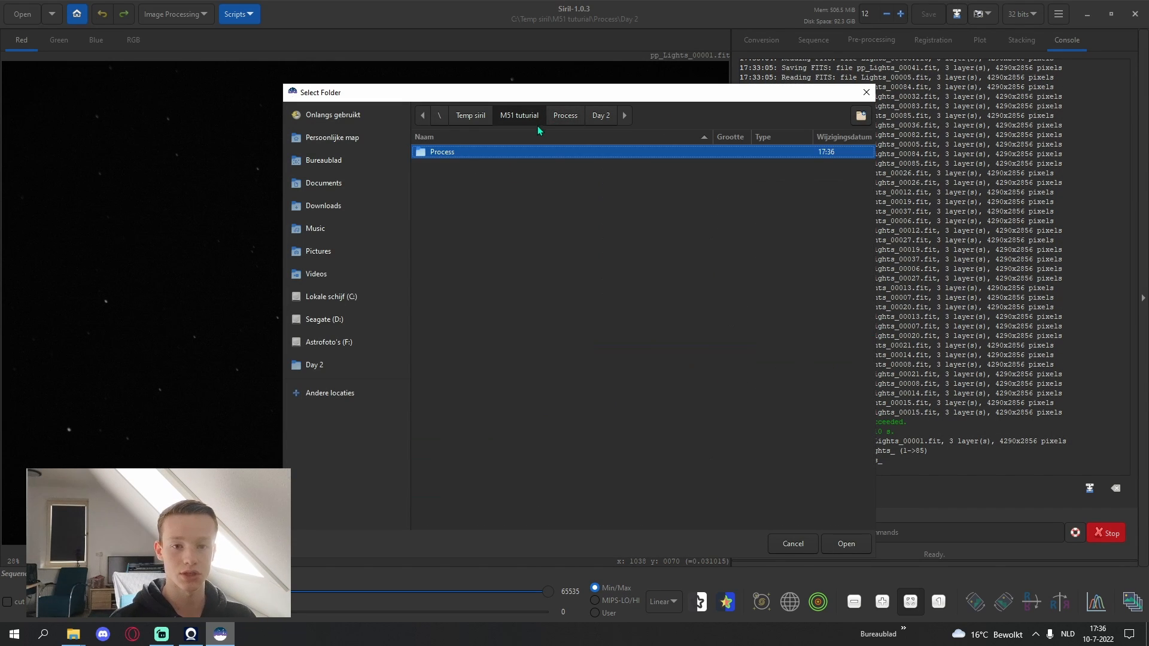
double_click(475, 154)
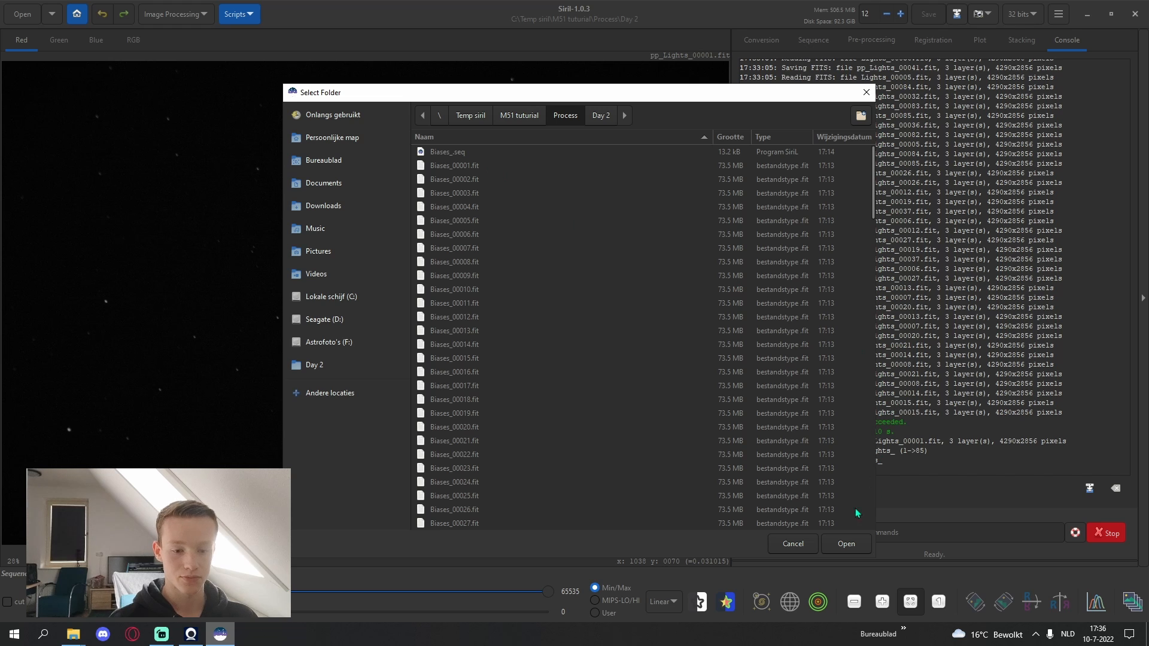
left_click(845, 543)
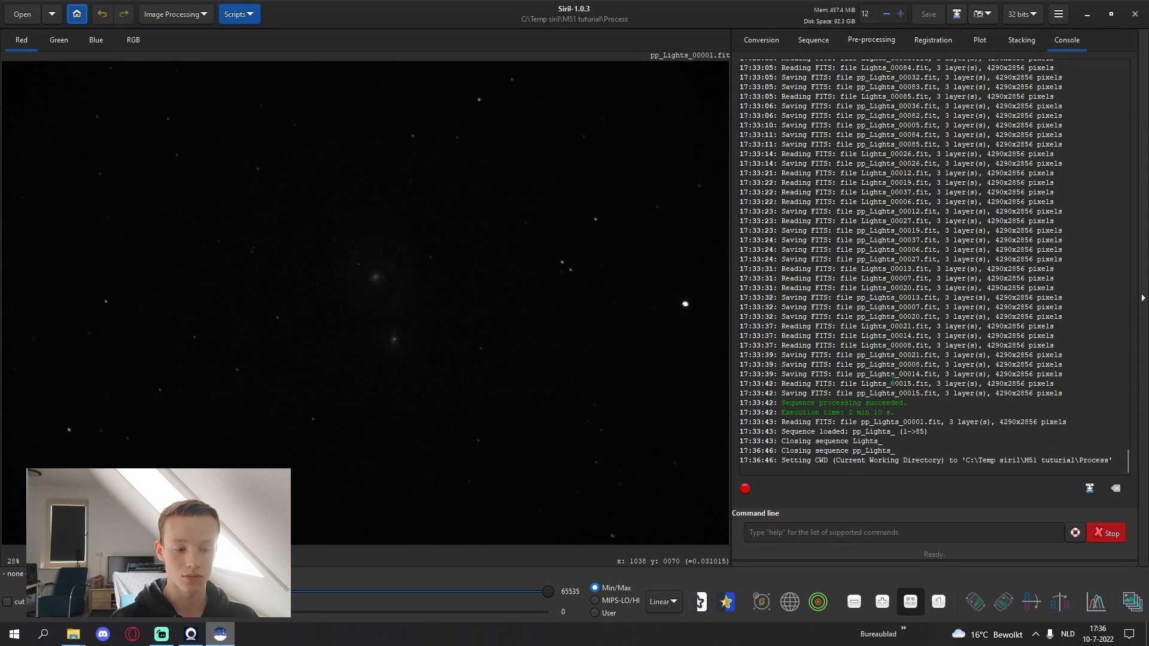
Search for sequences, load pp_Lights_.seq and enable Force .seq recomputation
left_click(815, 40)
left_click(779, 107)
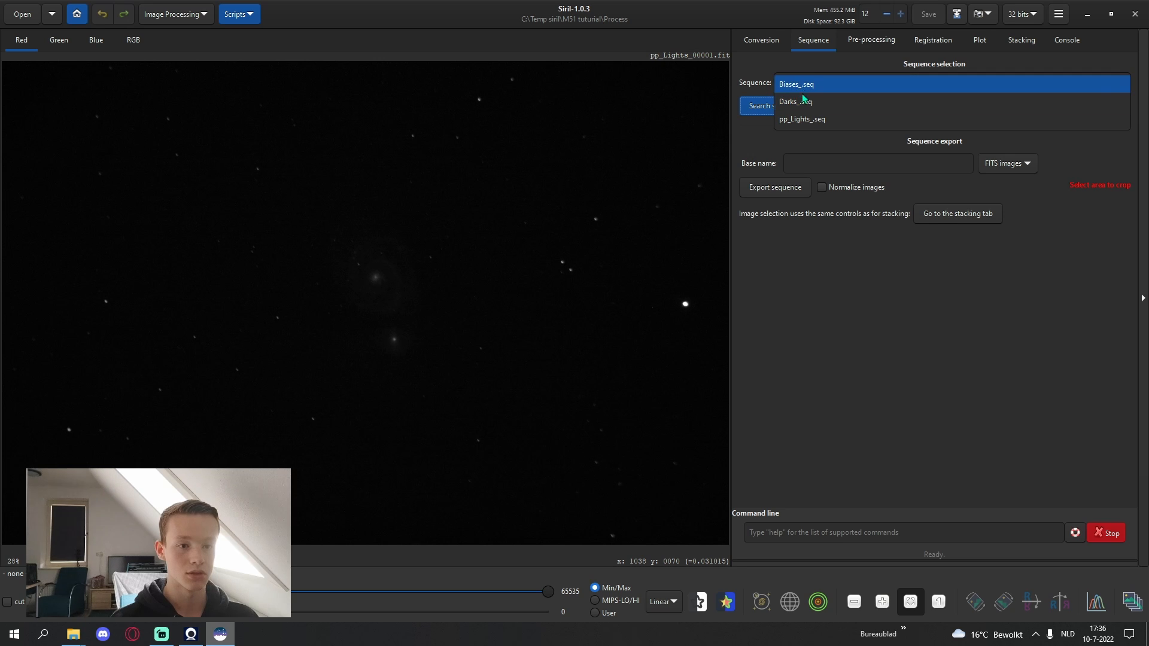
left_click(801, 121)
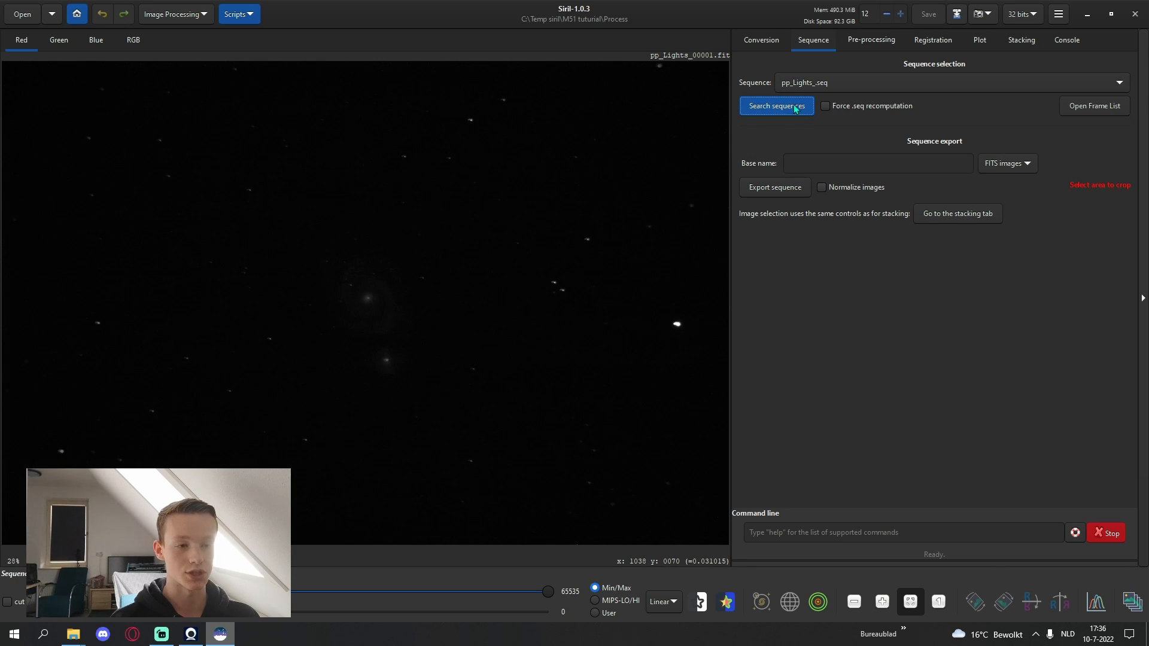
left_click(826, 108)
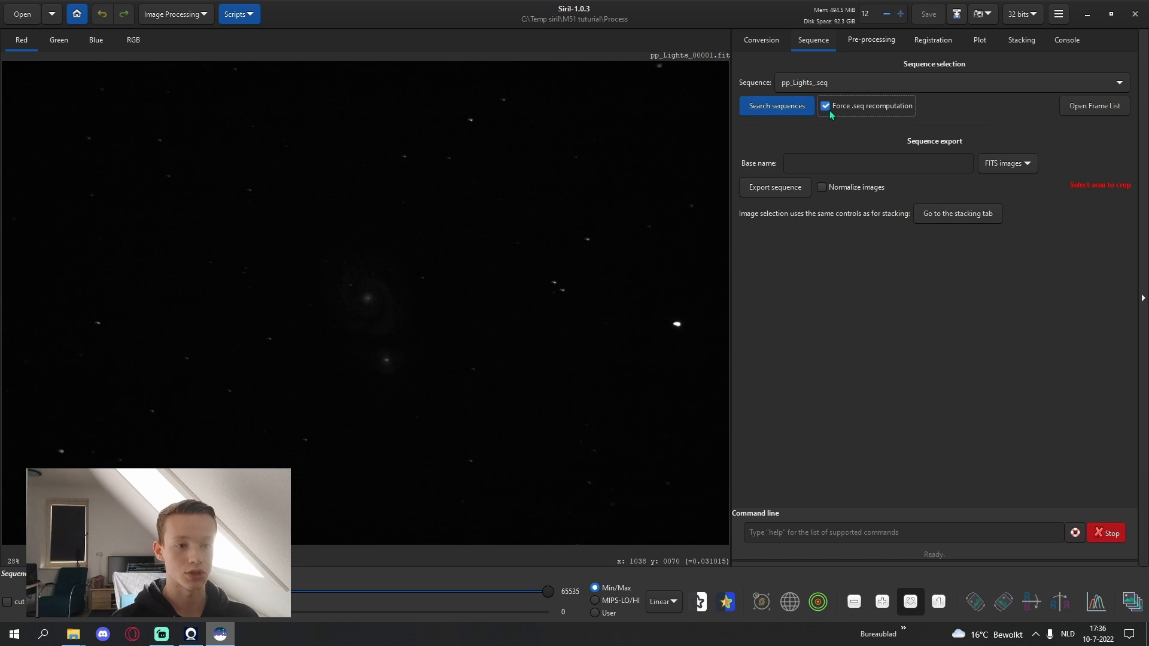
Register all images of the pp_Lights_ sequence with Global Star Alignment (deep-sky) on the green layer, using the r_ prefix
left_click(870, 42)
left_click(928, 40)
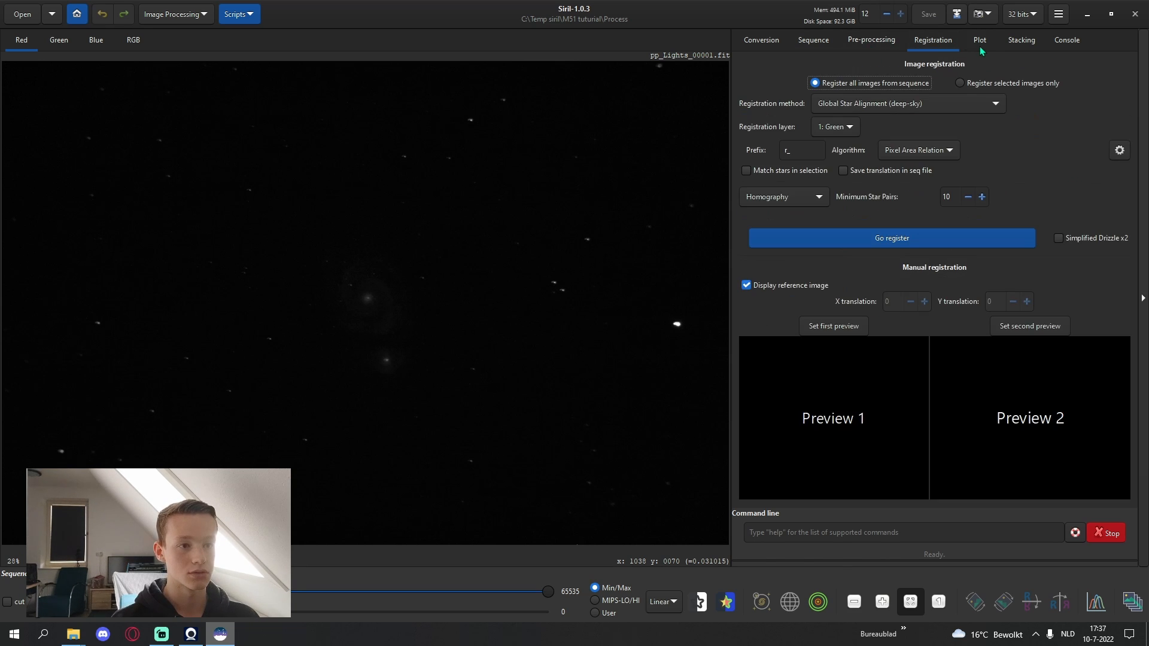
left_click(891, 238)
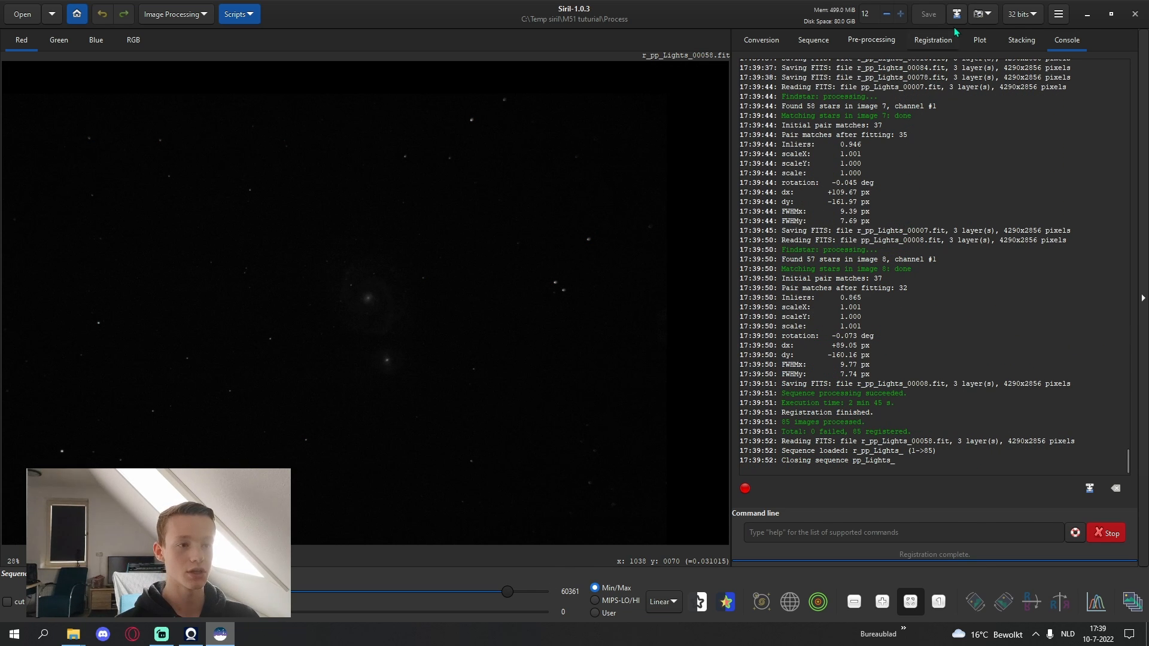
Show frame 39, the highest FWHM peak in the plot, and move the Frame List clear of the image
left_click(979, 40)
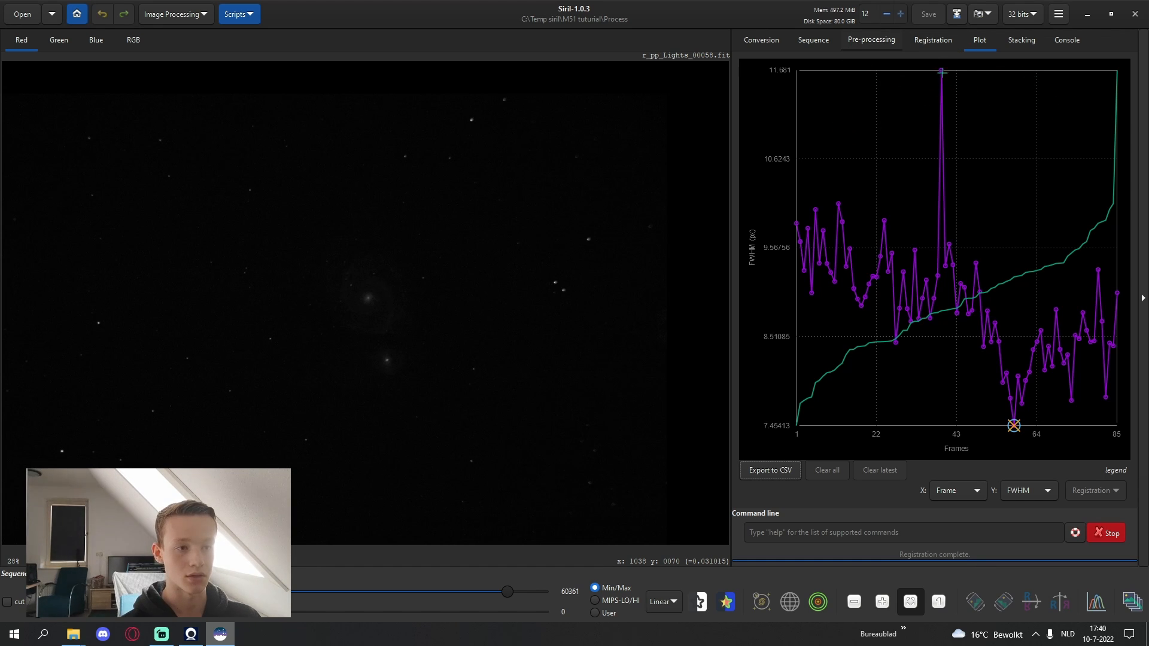
right_click(942, 71)
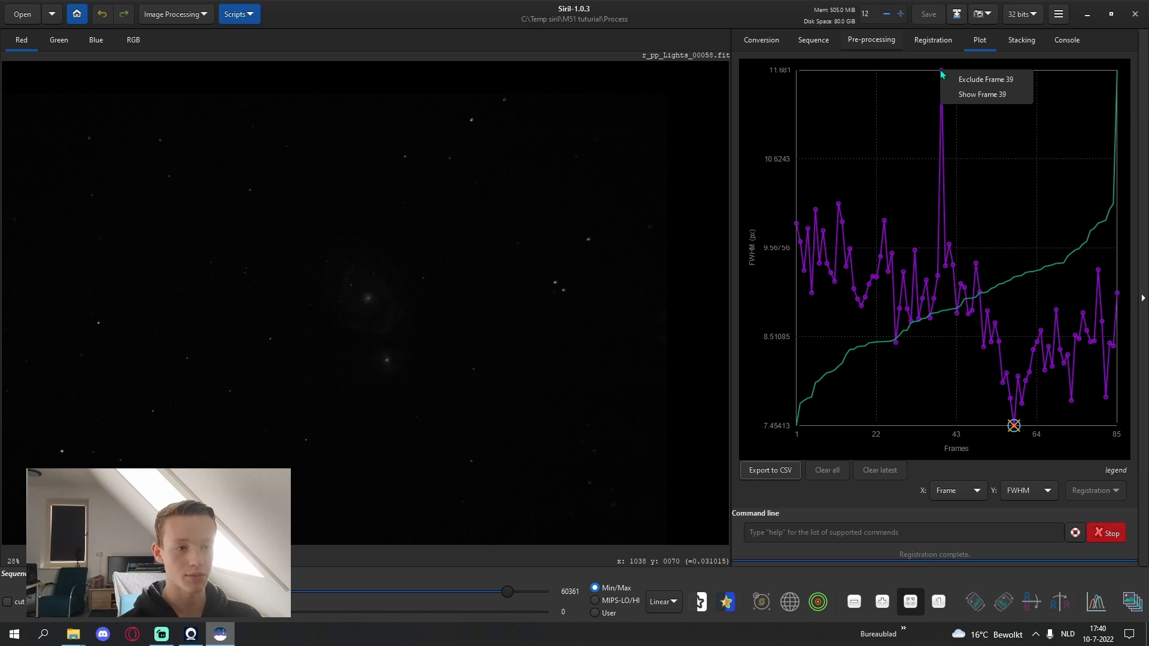
left_click(957, 95)
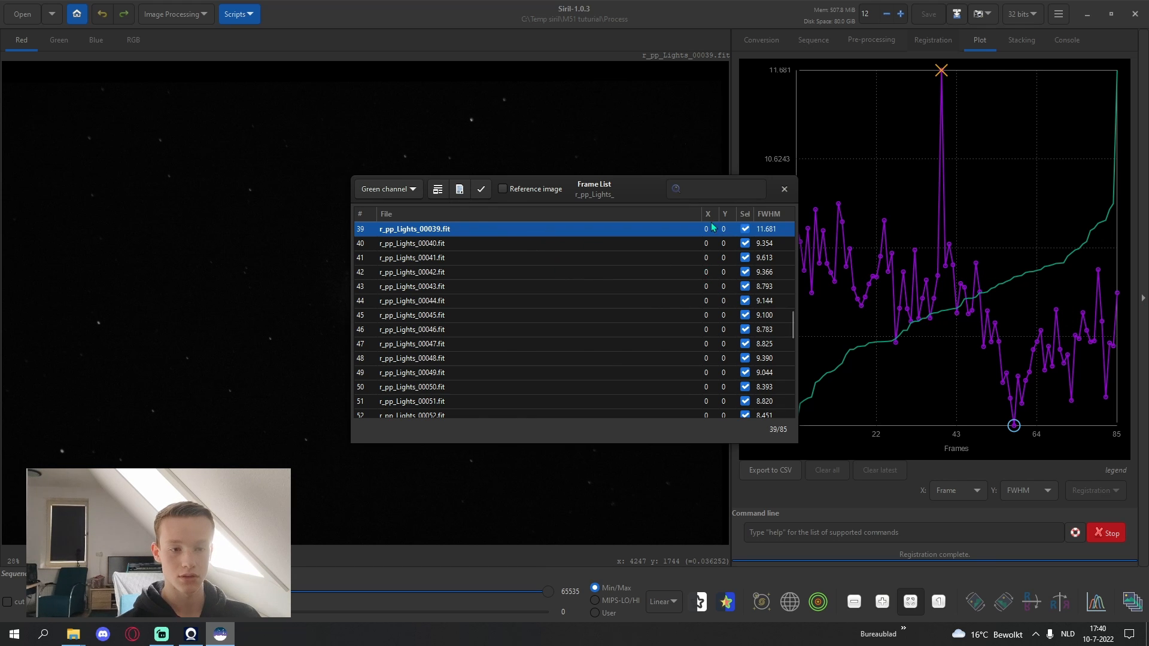
left_click_drag(646, 186, 950, 180)
Set the display mode to AutoStretch and examine the star shapes in frame 39
left_click(664, 603)
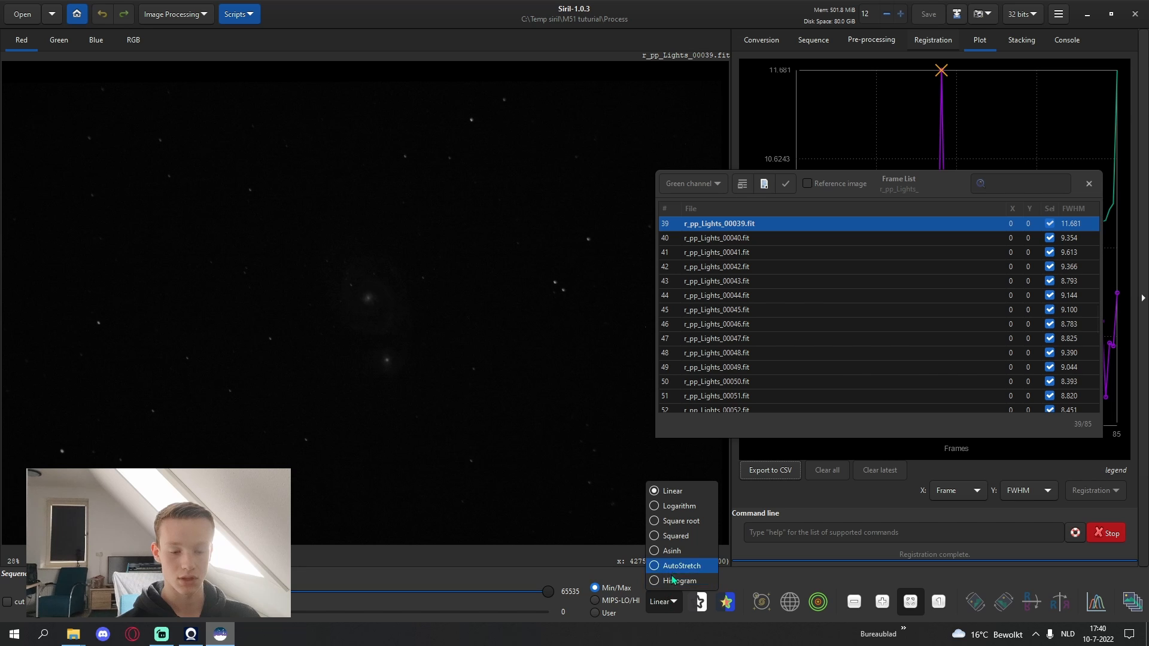
left_click(671, 571)
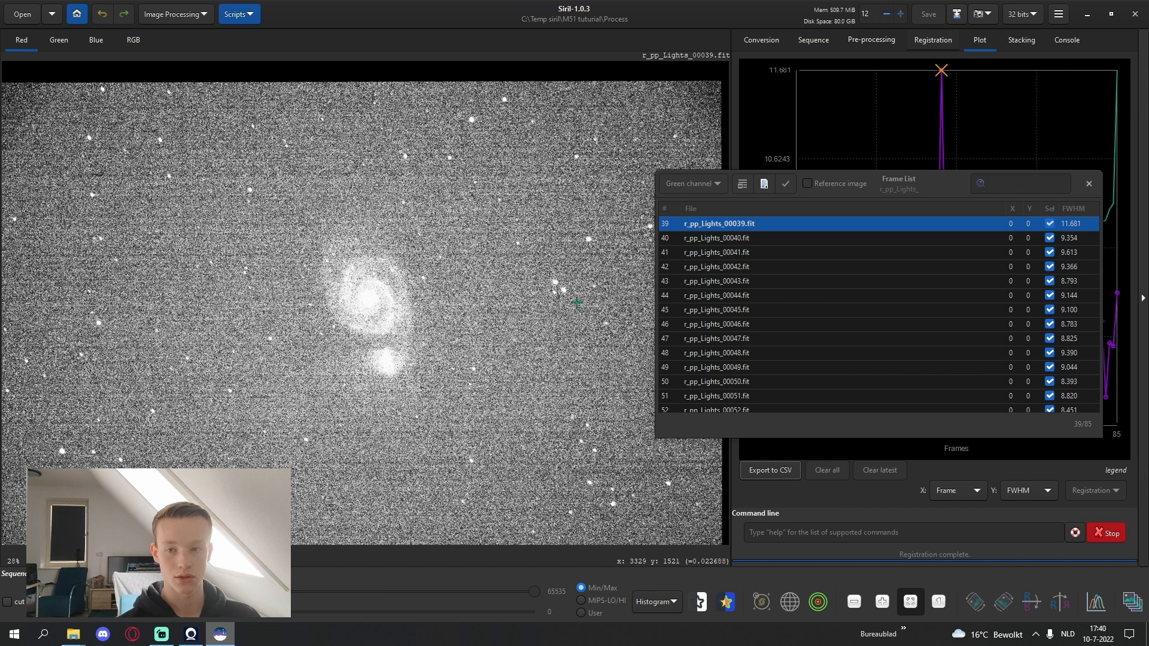
left_click(657, 601)
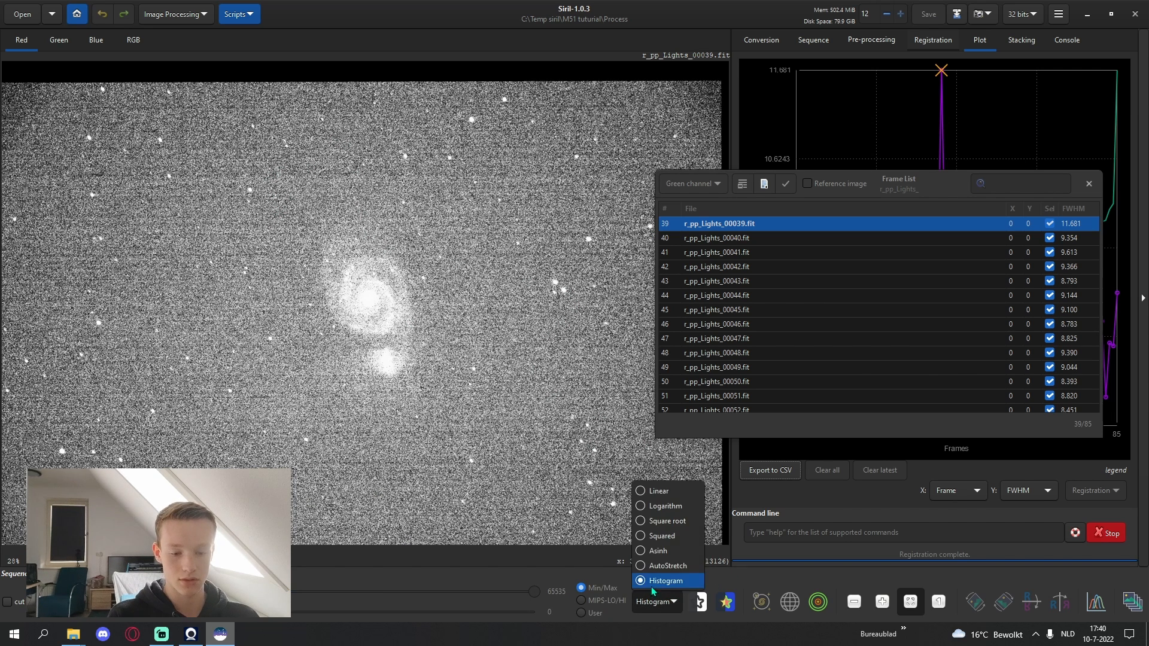
left_click(664, 576)
scroll(255, 187, "up", 3)
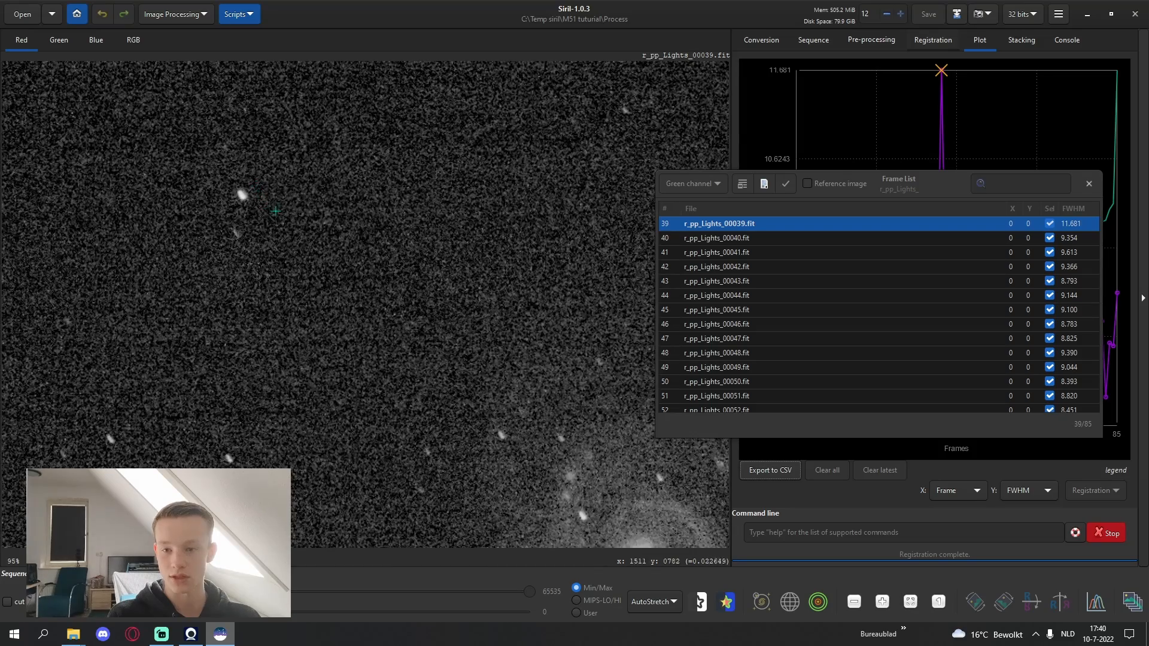
scroll(245, 231, "down", 3)
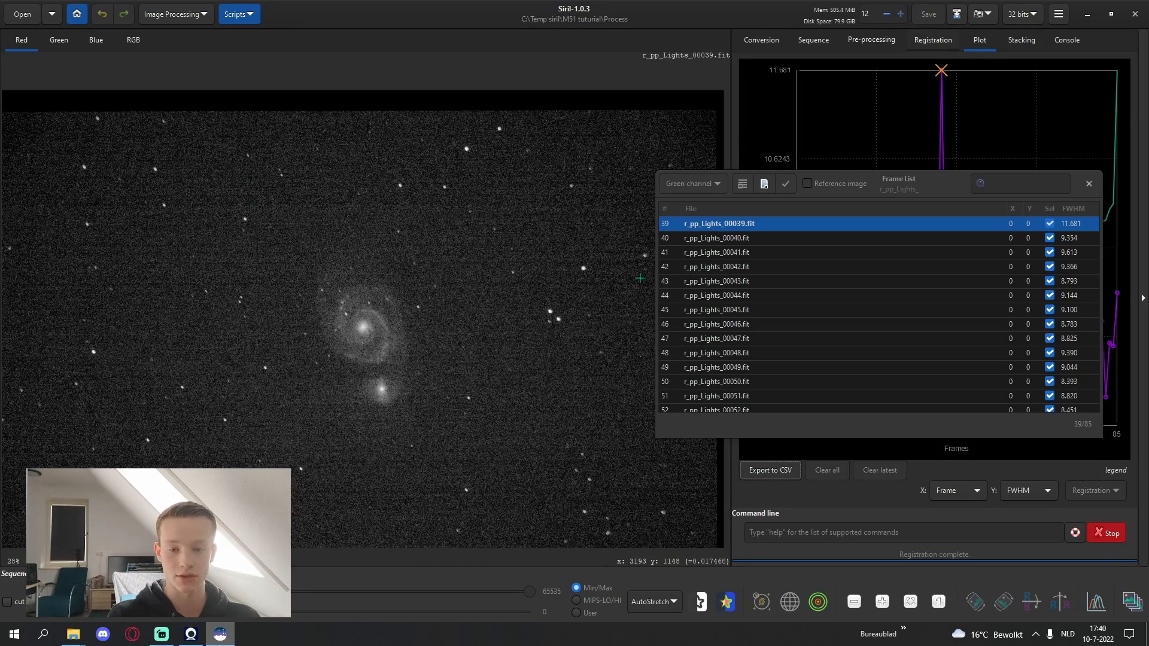
Close the Frame List and exclude frame 39 from the sequence using the FWHM plot
left_click(1089, 183)
right_click(942, 72)
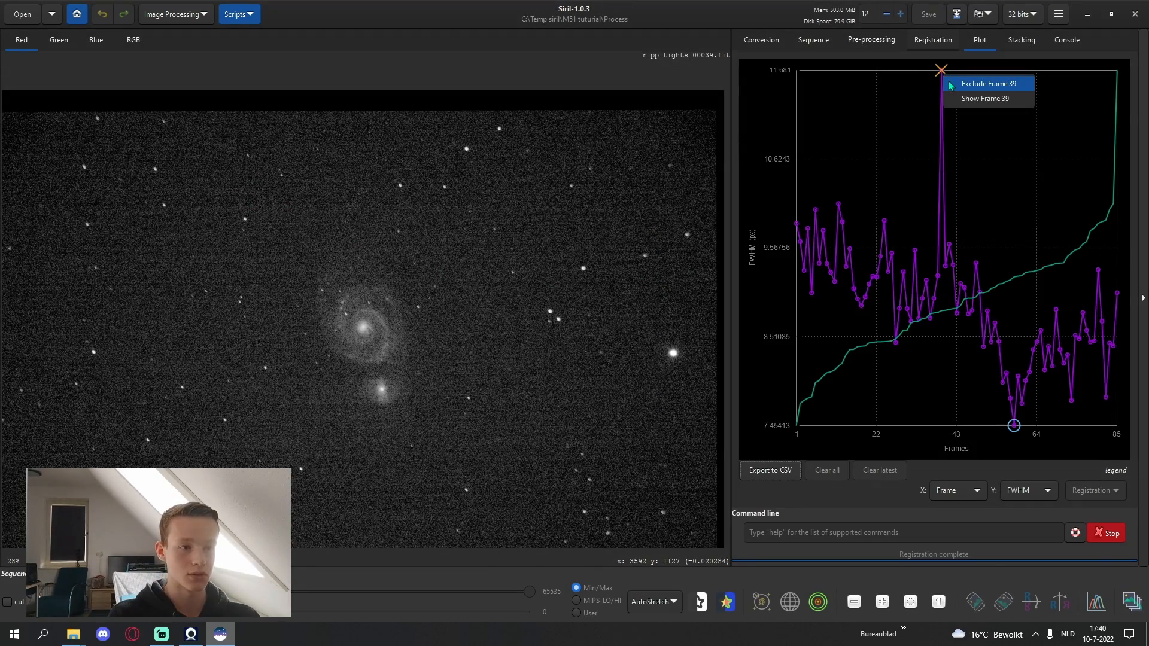
left_click(954, 85)
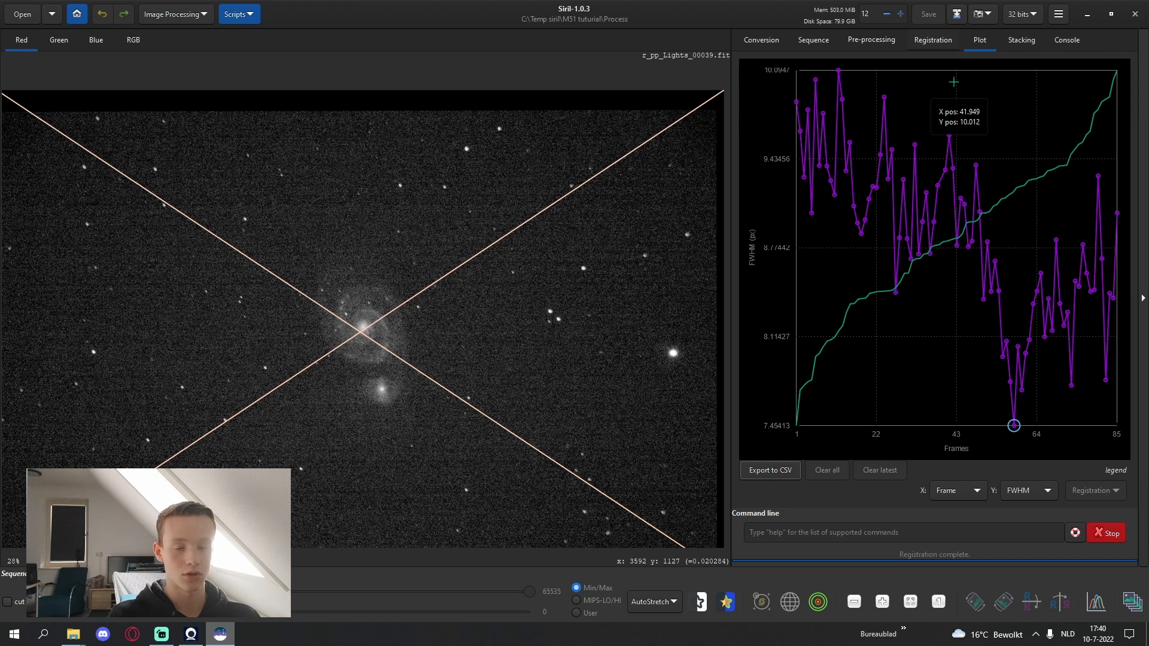
right_click(848, 72)
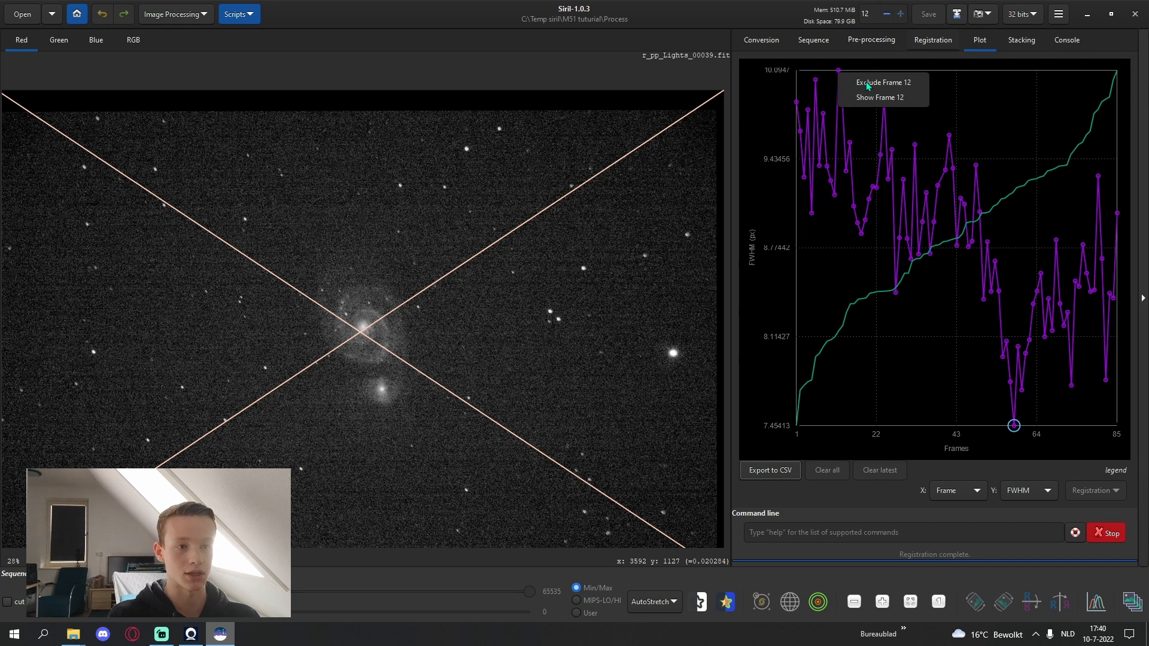
left_click(1033, 95)
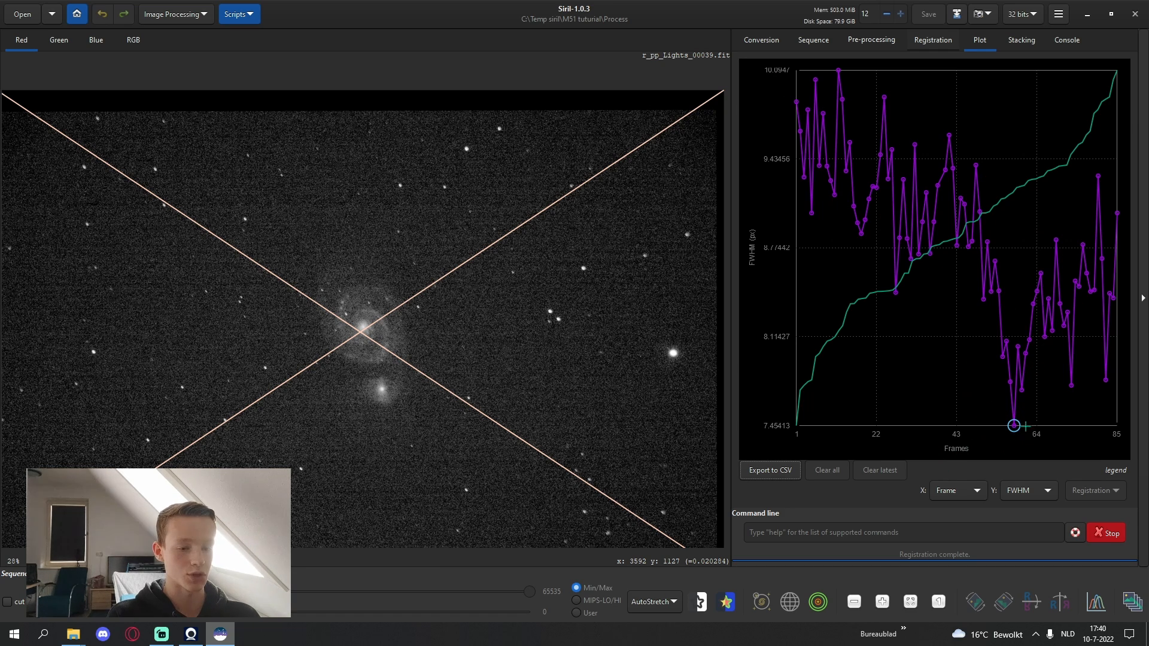
left_click(1020, 41)
left_click(981, 43)
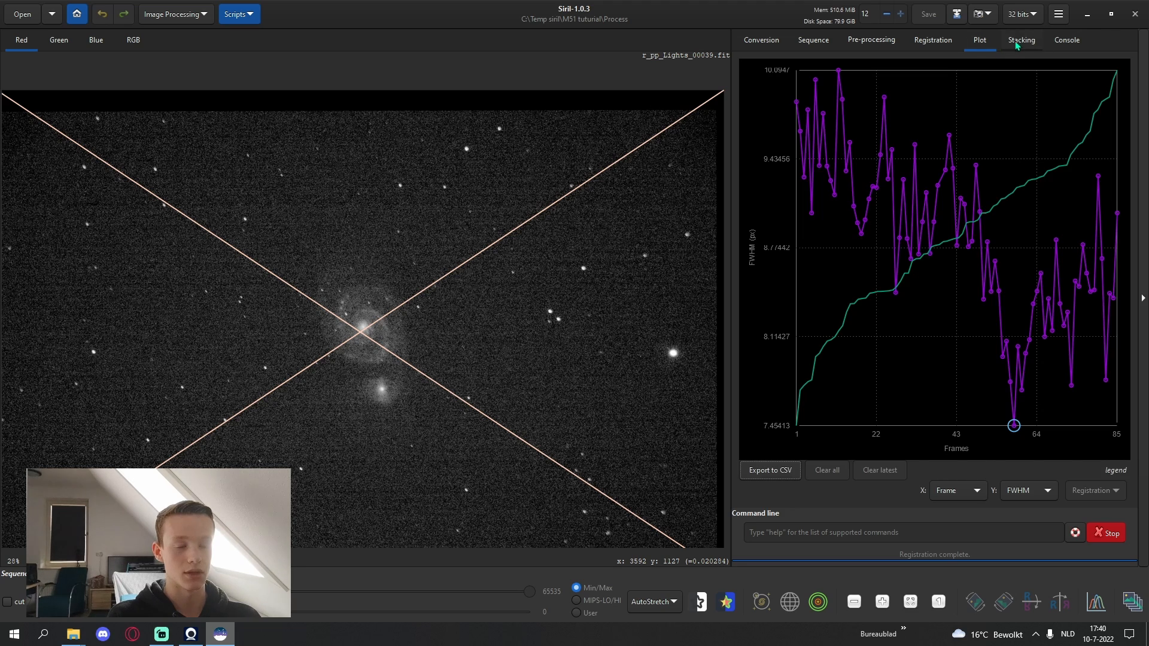
Stack the selected frames with weighted Average stacking with rejection, Additive with scaling and Winsorized Sigma Clipping, into r_pp_Lights_stacked.fit
left_click(1020, 40)
left_click(833, 89)
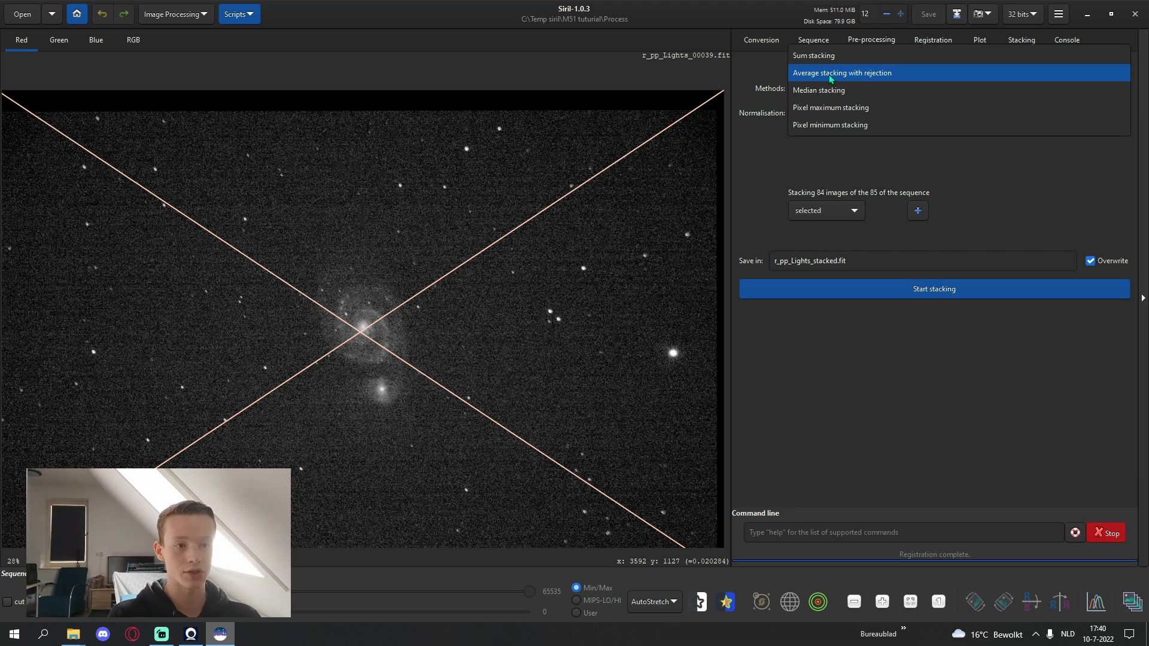
left_click(830, 75)
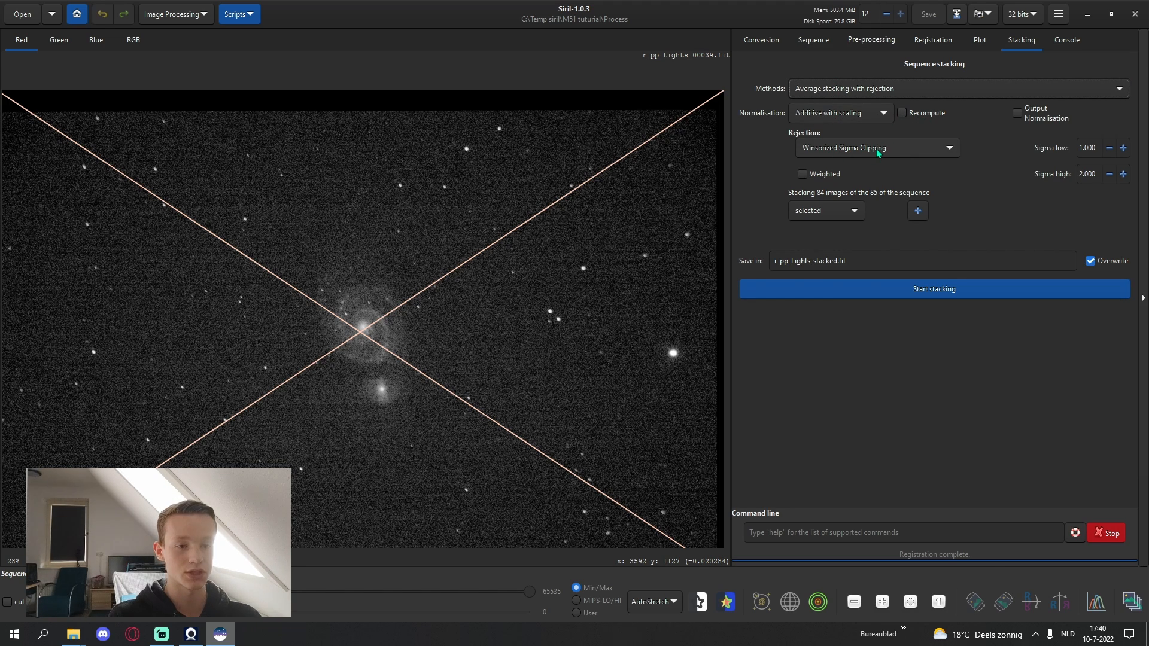
left_click(802, 175)
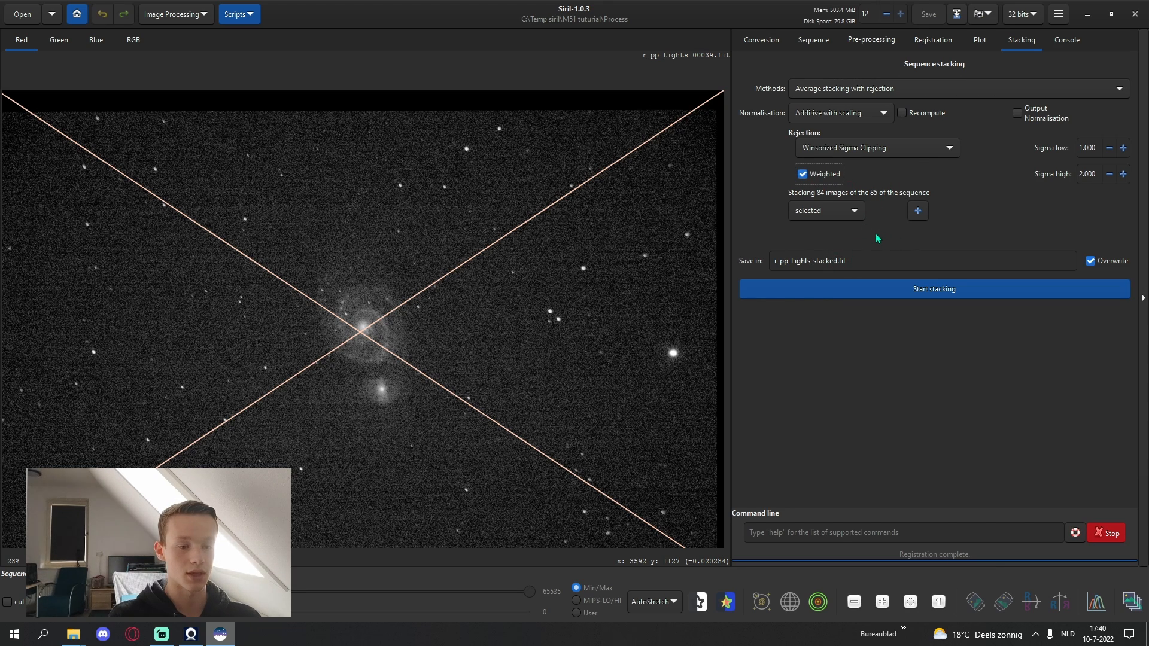
left_click(872, 288)
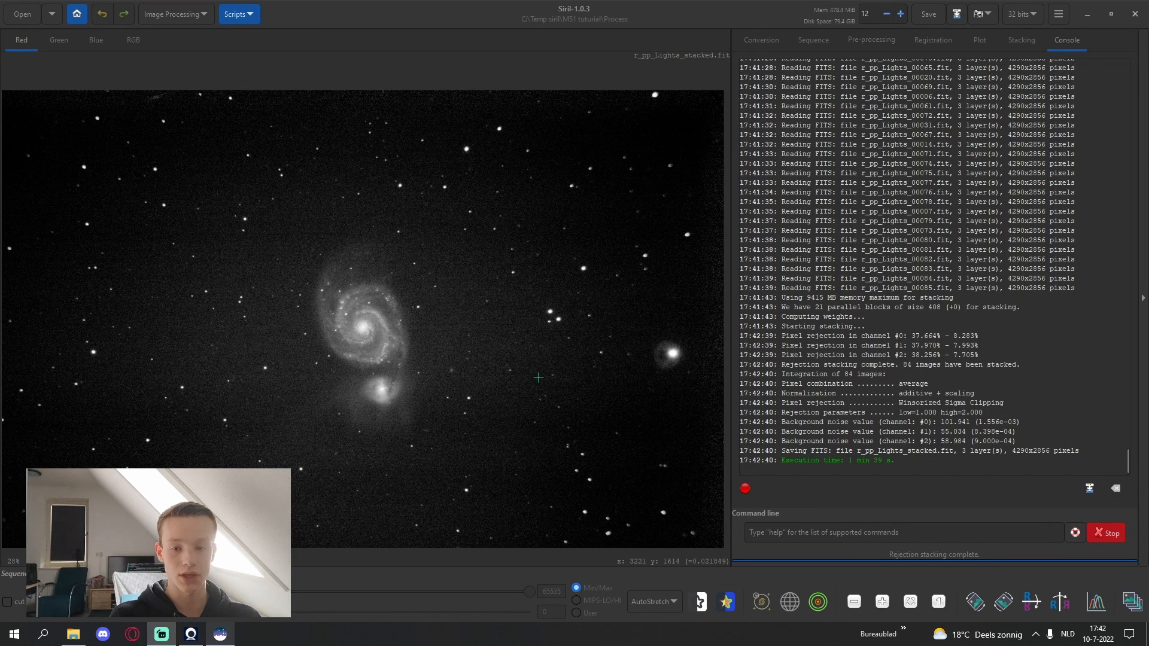
Examine the stacked M51 image in the RGB, blue, green and red channels, and inspect the blue channel's upper edge closely
left_click(654, 603)
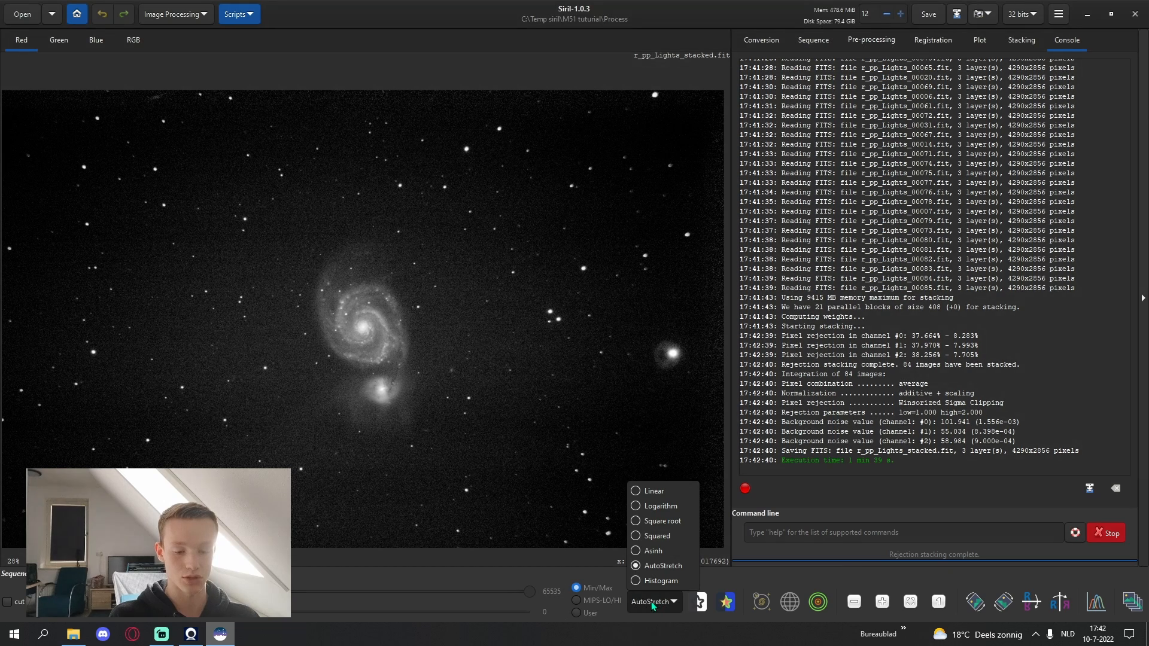
left_click(830, 517)
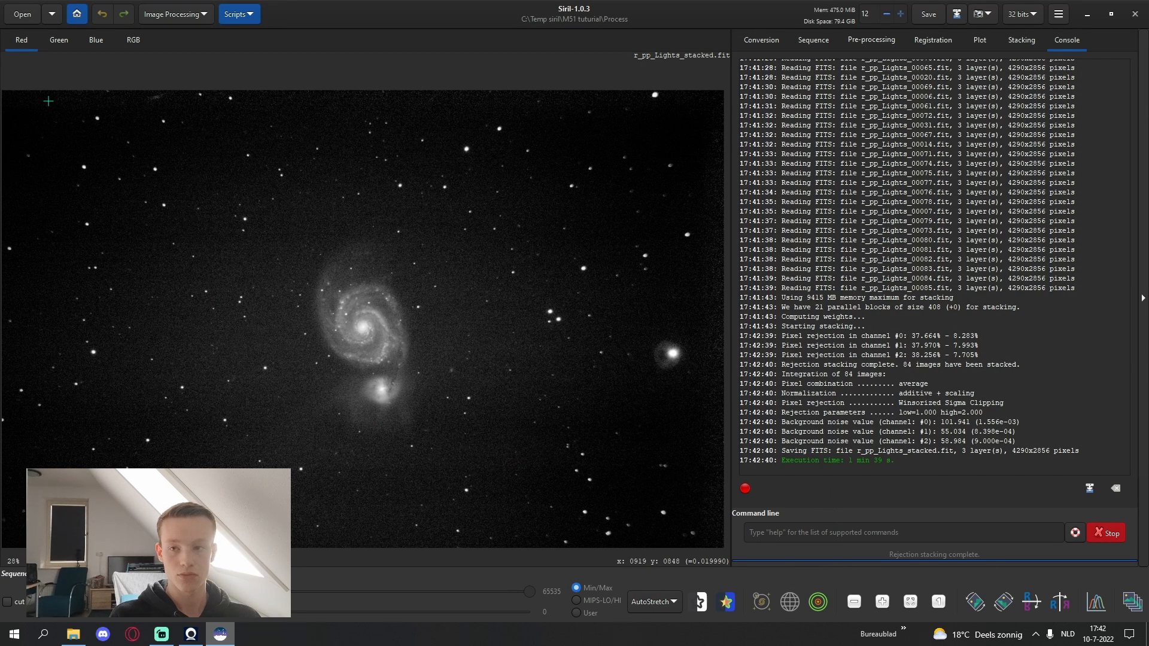
left_click(133, 41)
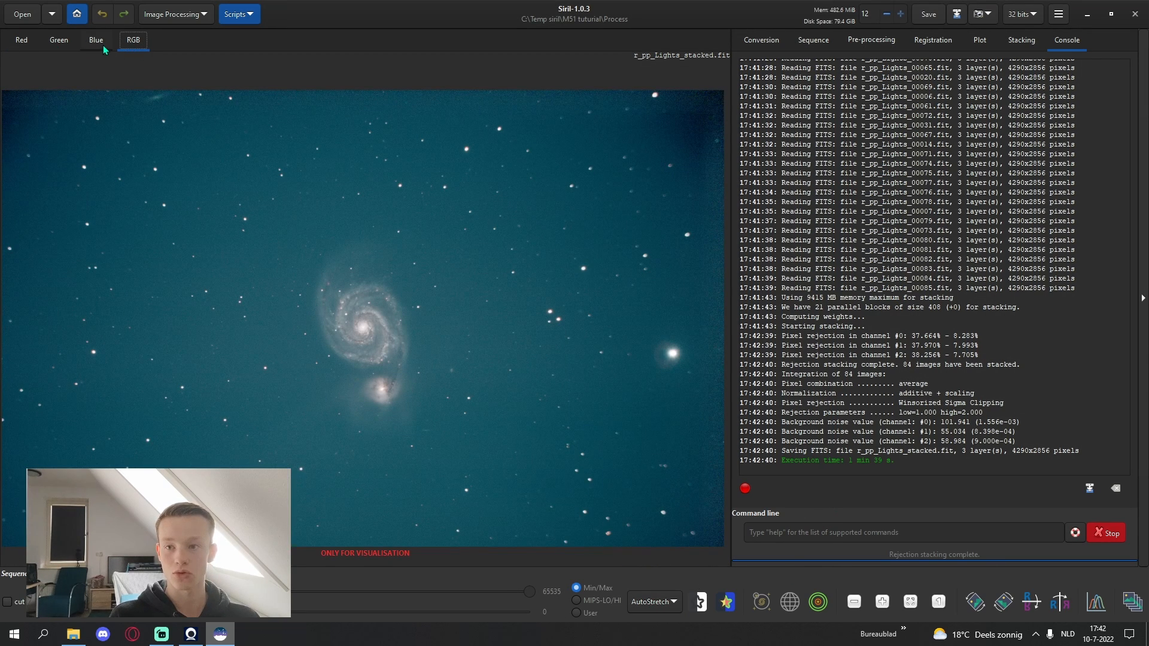
left_click(102, 48)
left_click(49, 43)
left_click(20, 42)
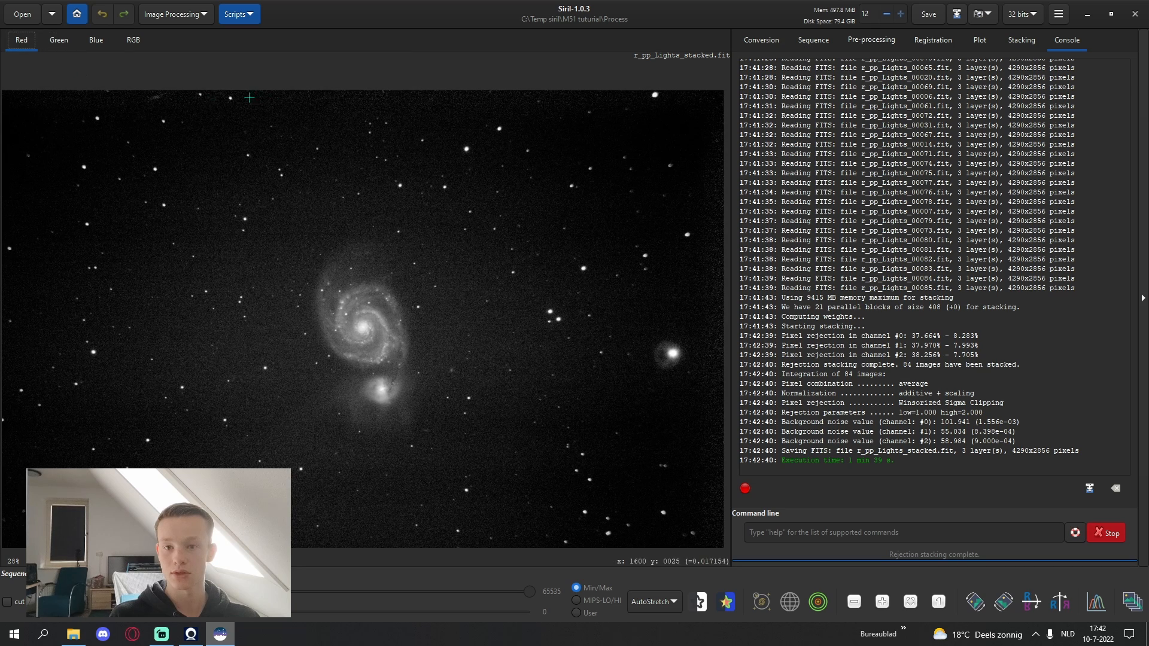
left_click(100, 46)
scroll(363, 62, "up", 4)
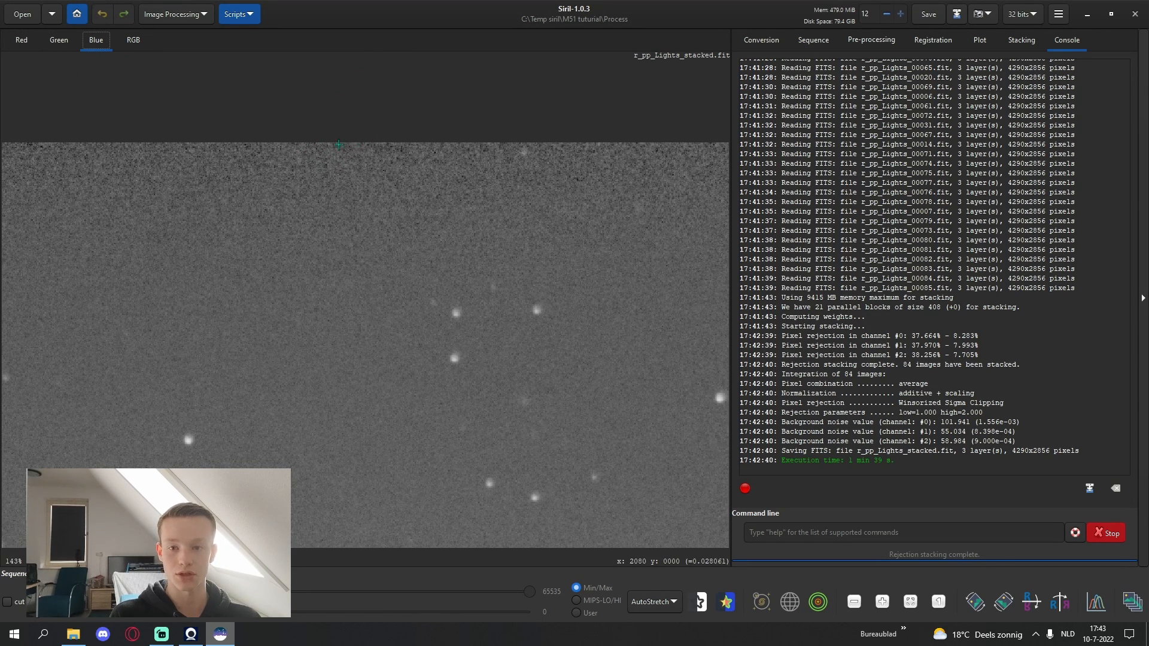
Crop the stacked image to a region of about 2341 × 2118 pixels centred around the M51 galaxy, excluding the noisy edges
scroll(339, 144, "down", 4)
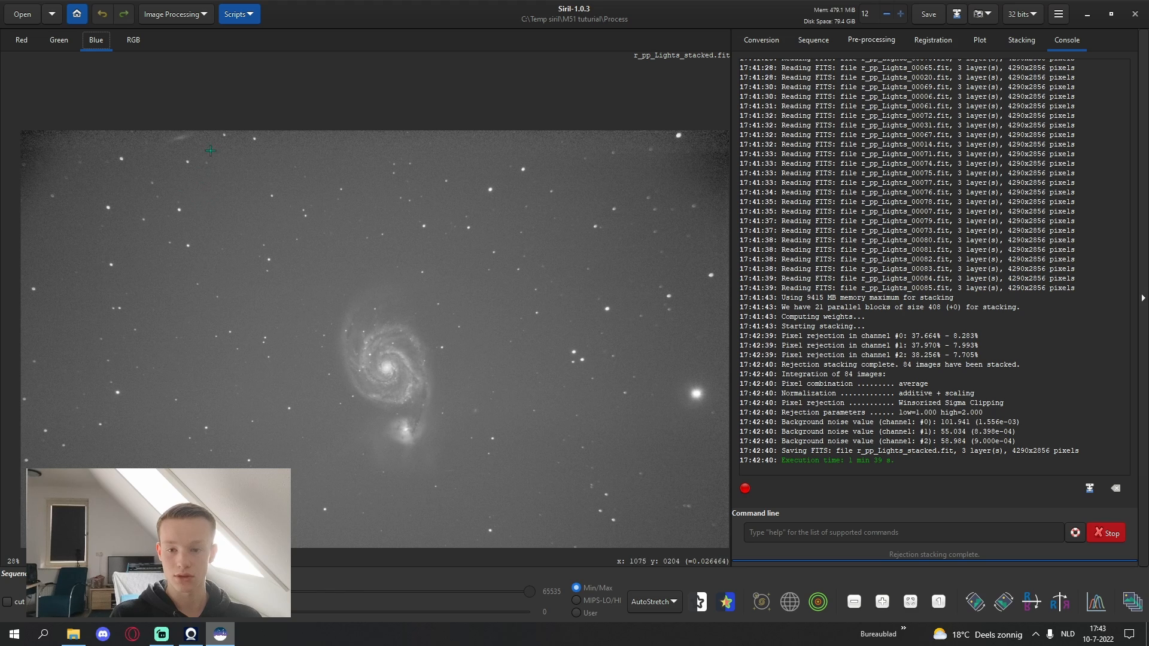
scroll(210, 151, "down", 1)
scroll(510, 313, "up", 6)
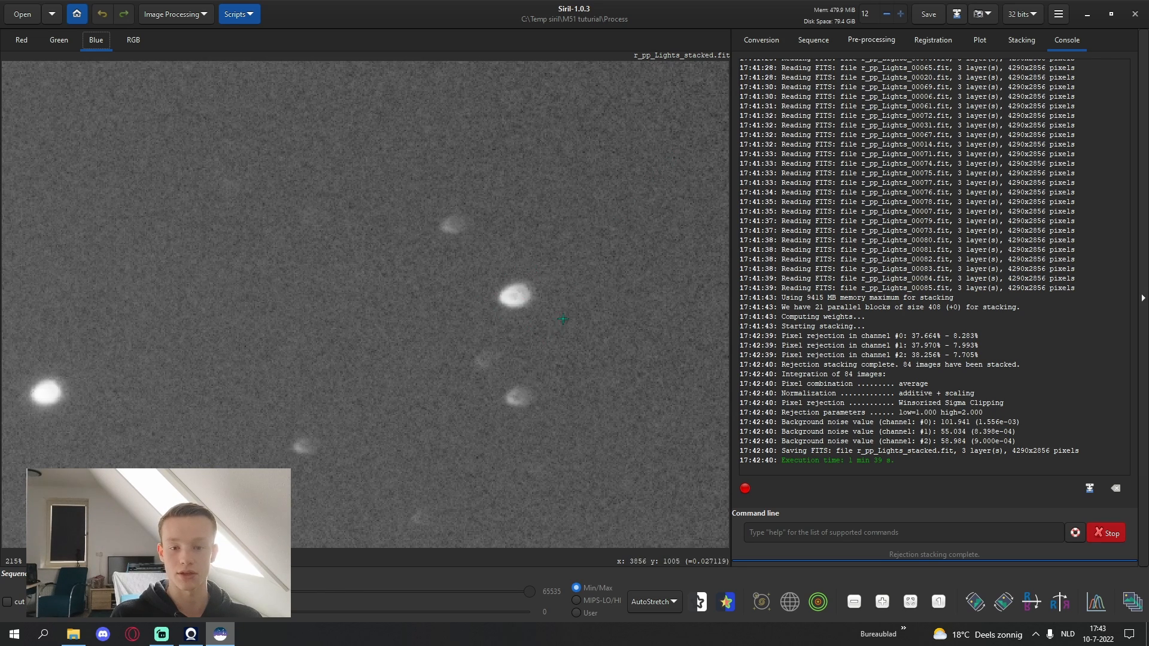
scroll(563, 318, "down", 5)
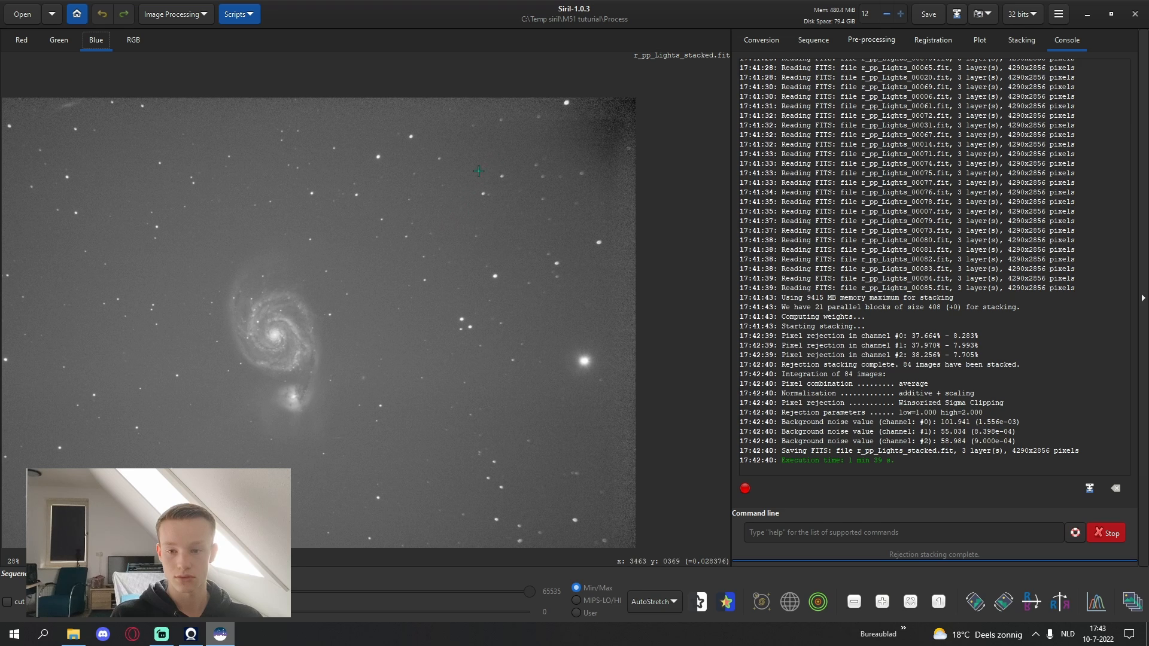
left_click_drag(494, 160, 98, 519)
scroll(310, 296, "down", 2)
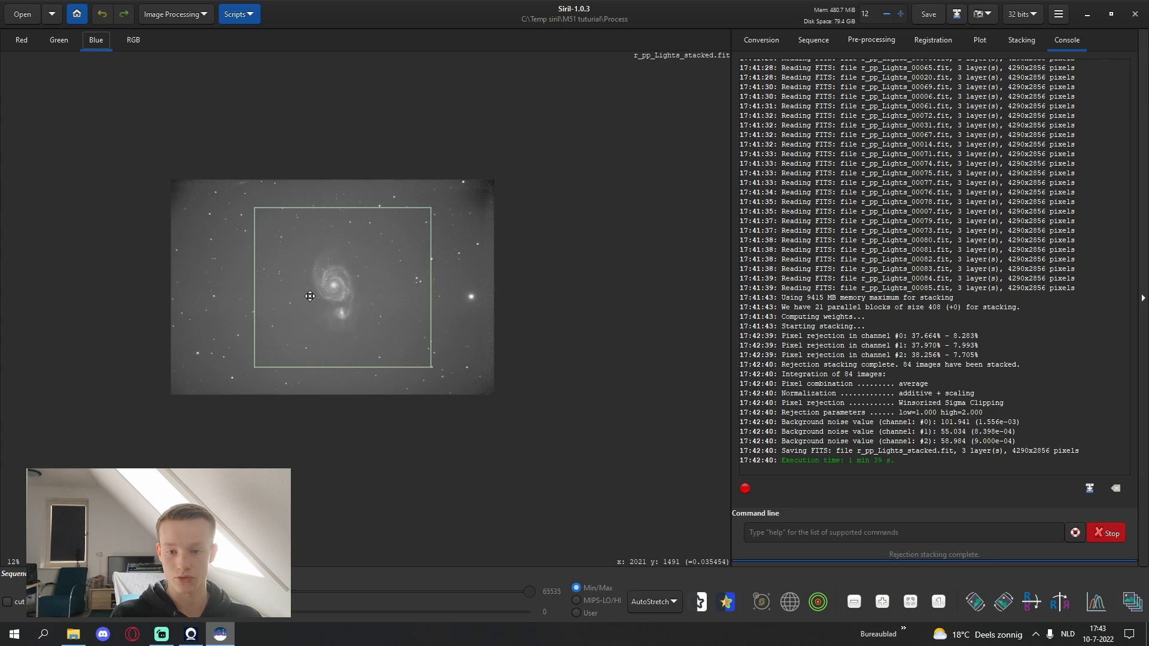
scroll(310, 296, "up", 1)
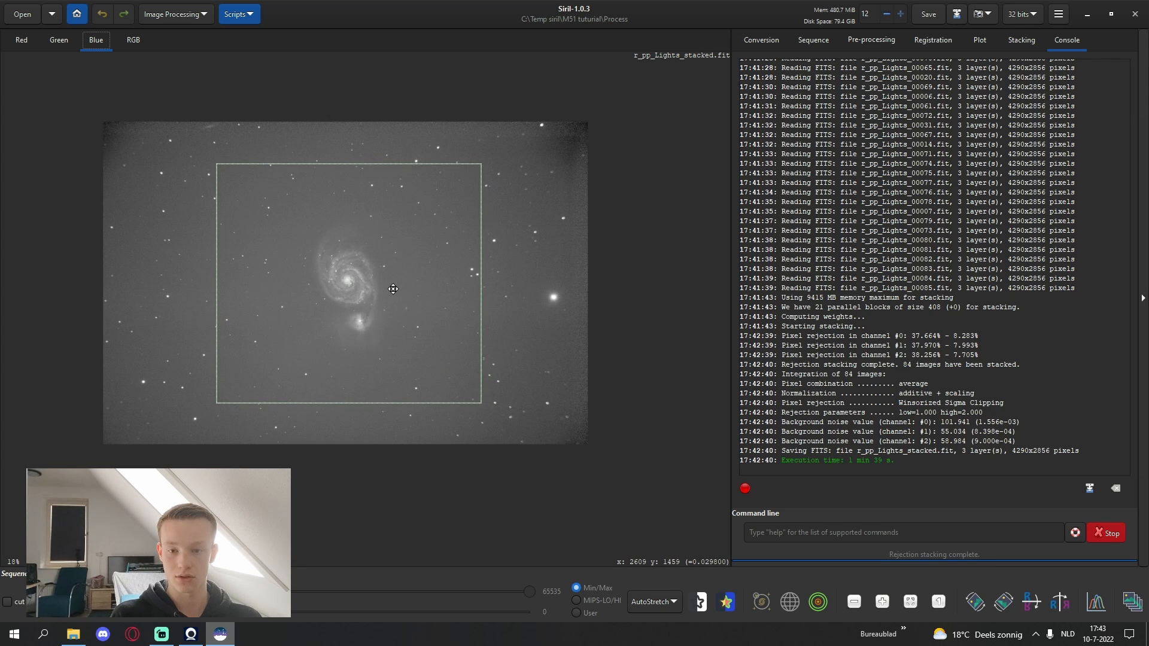
left_click_drag(393, 289, 387, 291)
right_click(355, 288)
left_click(410, 439)
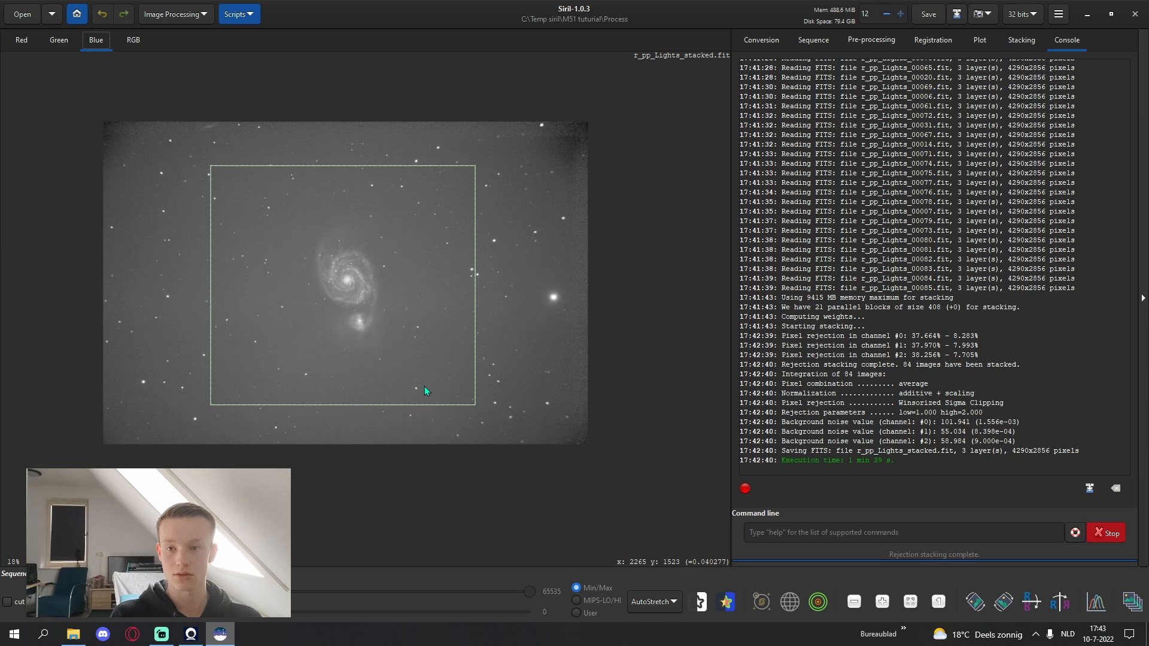
Examine the cropped image in Linear display mode, switch to the RGB view, and set the display mode back to AutoStretch
scroll(90, 182, "up", 2)
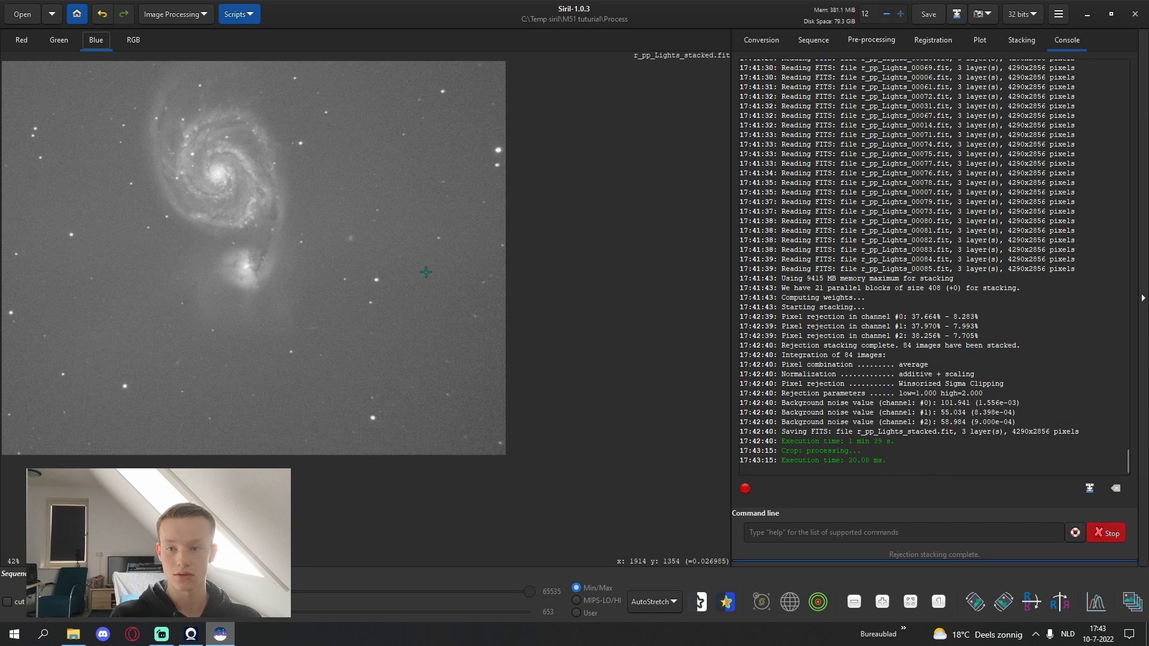
scroll(482, 307, "down", 2)
scroll(384, 262, "up", 1)
scroll(395, 263, "down", 1)
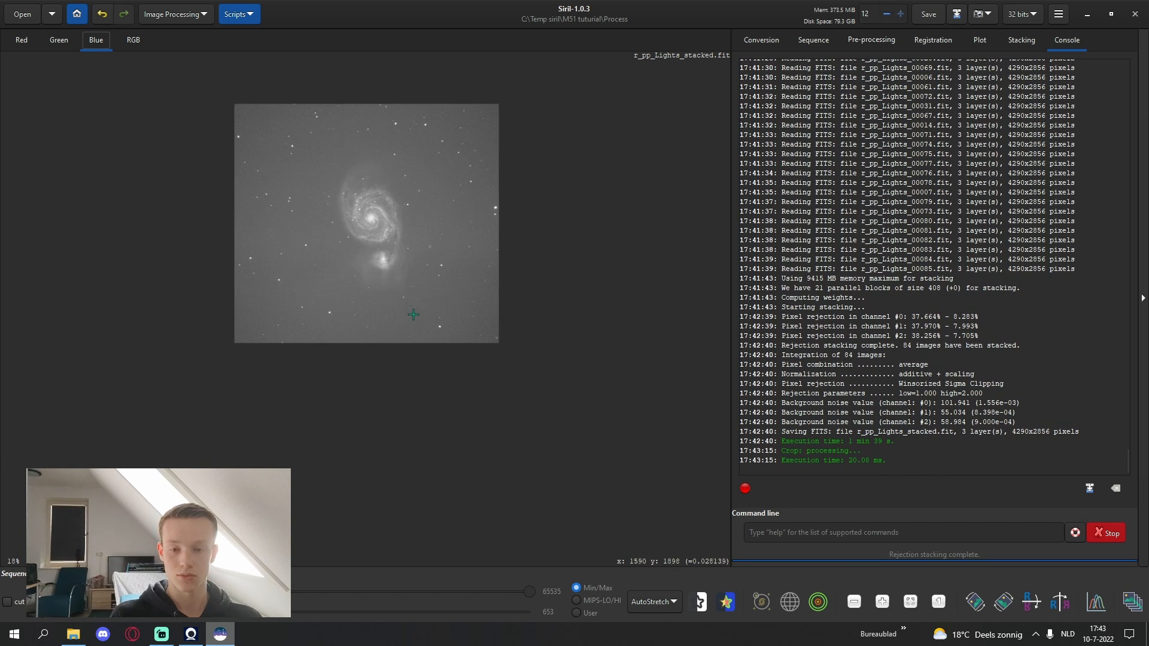
scroll(372, 199, "up", 1)
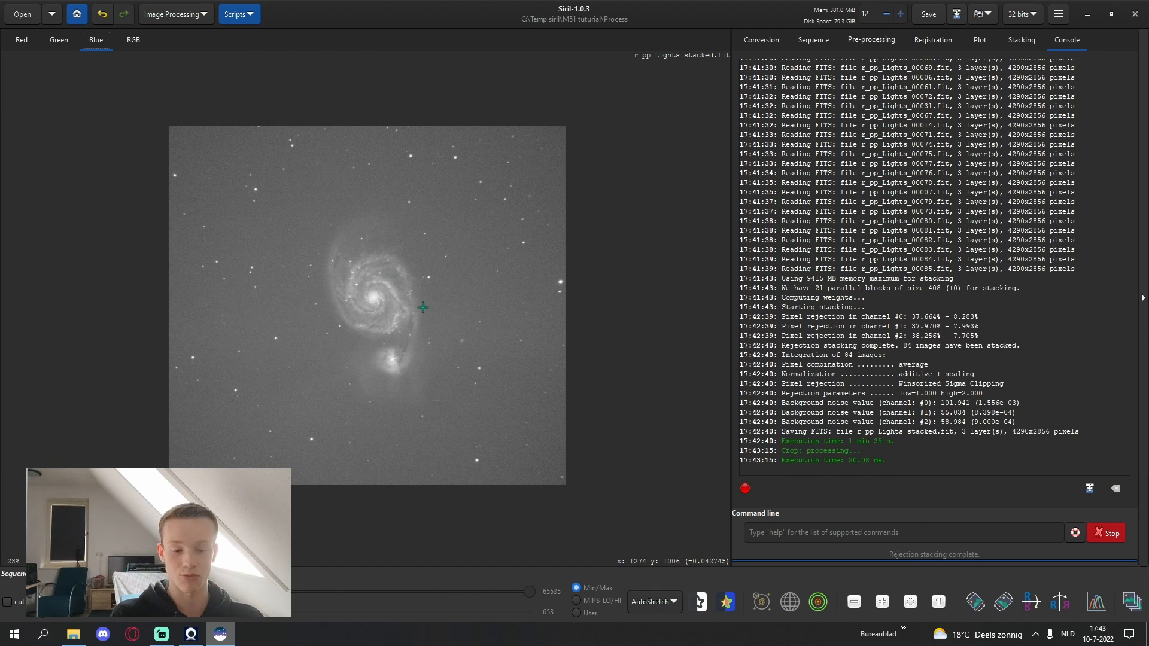
left_click(658, 599)
left_click(654, 498)
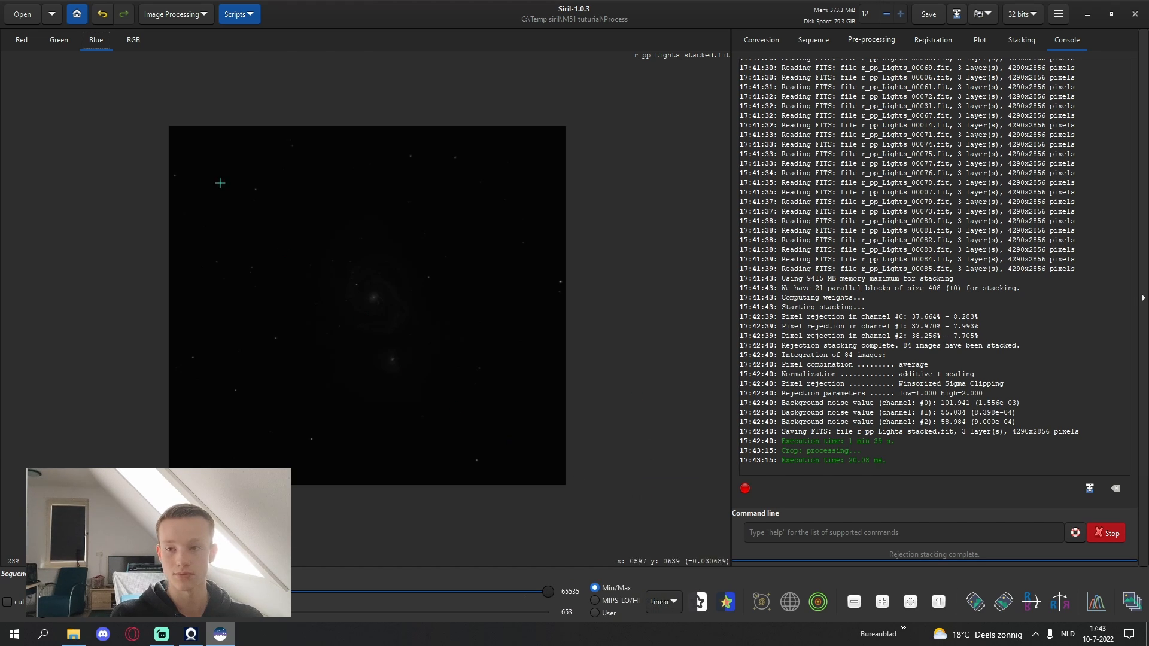
left_click(135, 41)
left_click(664, 599)
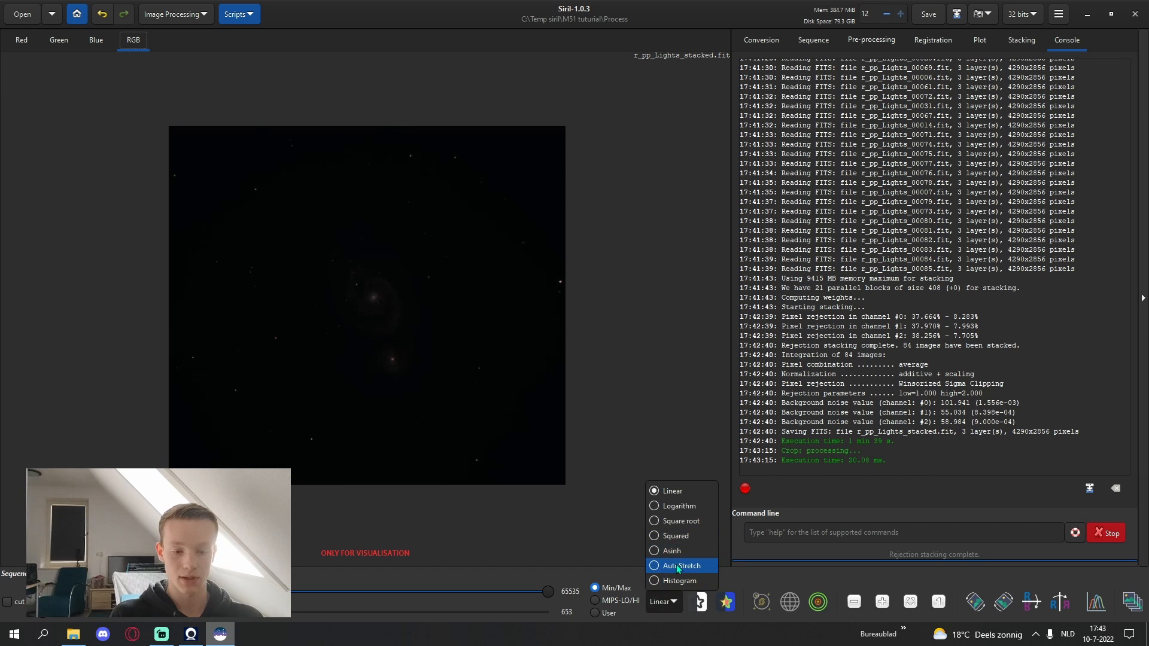
left_click(670, 492)
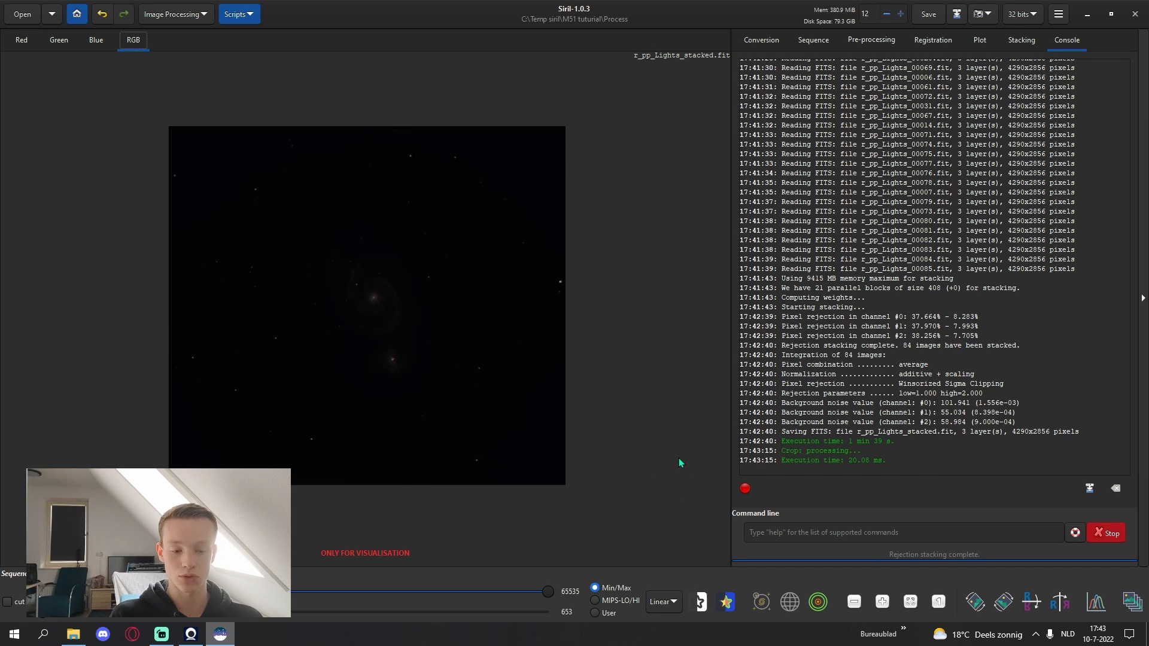
left_click(663, 601)
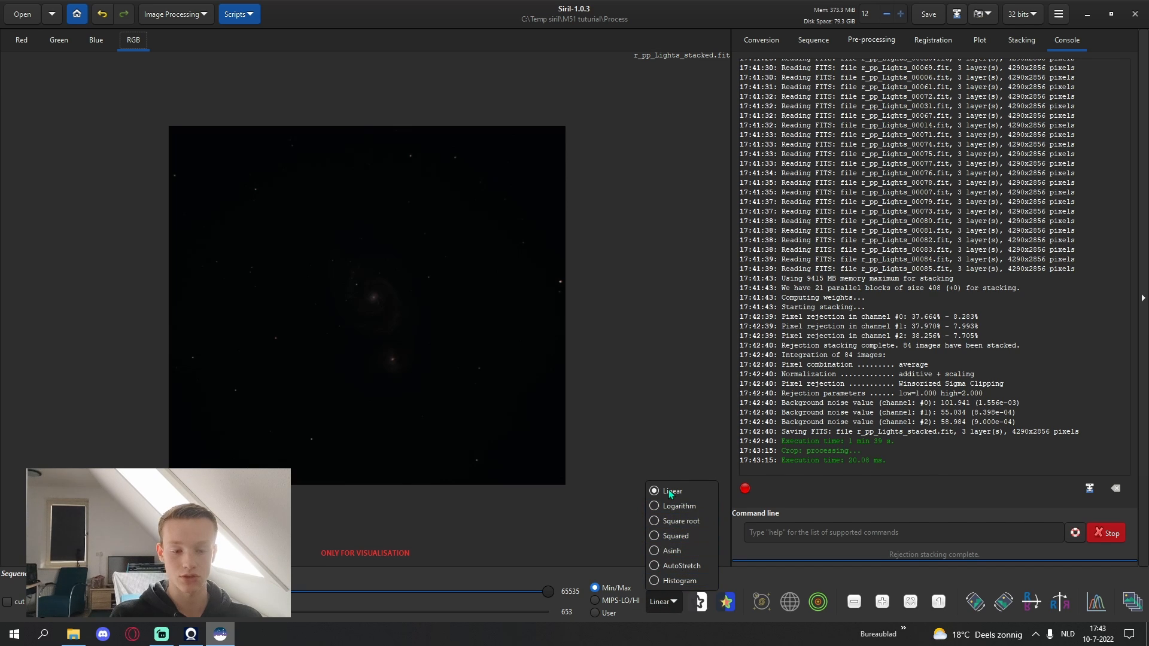
left_click(677, 566)
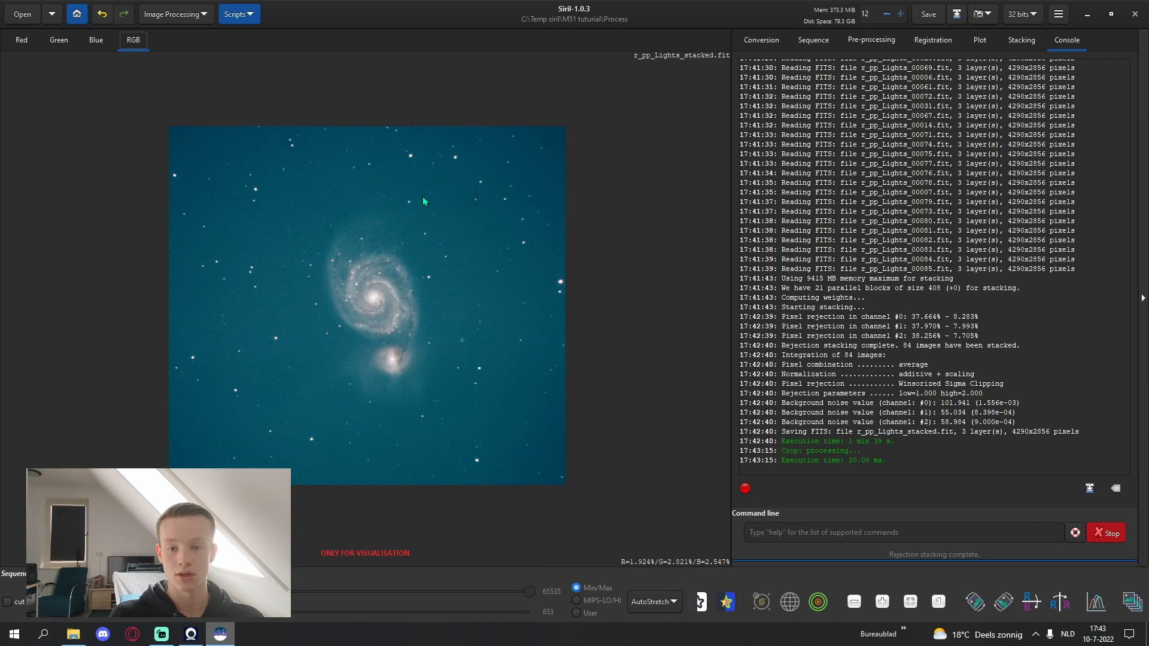
Open Photometric Color Calibration, enter m51 as the target object and set the focal distance to 1520 mm
left_click(187, 15)
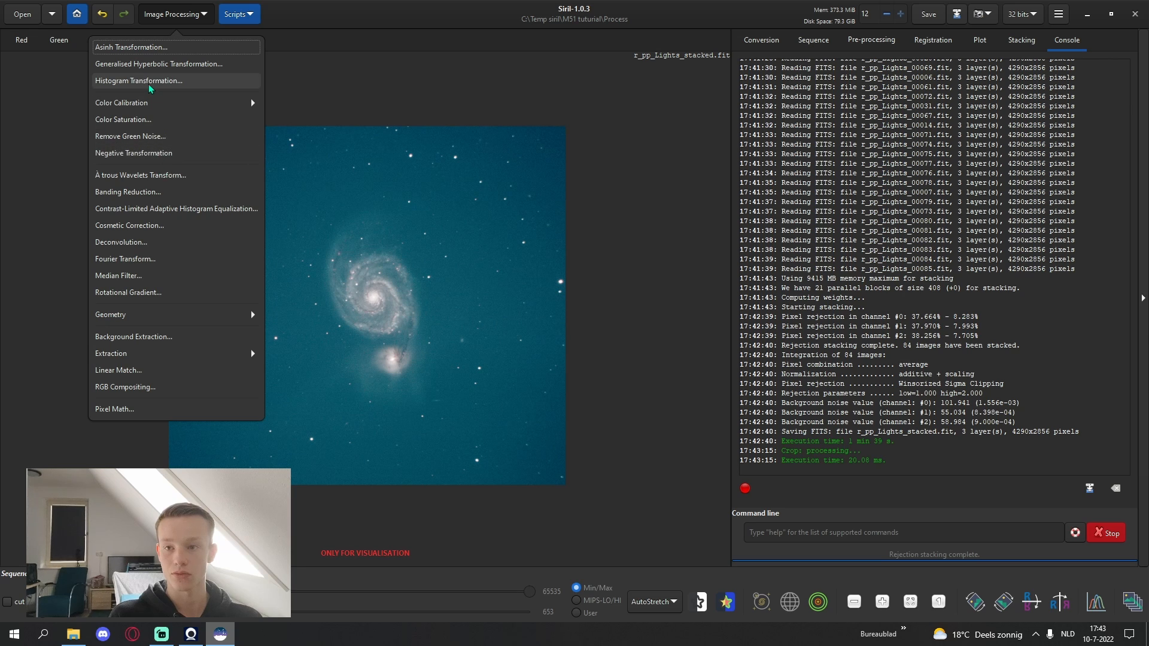
left_click(148, 102)
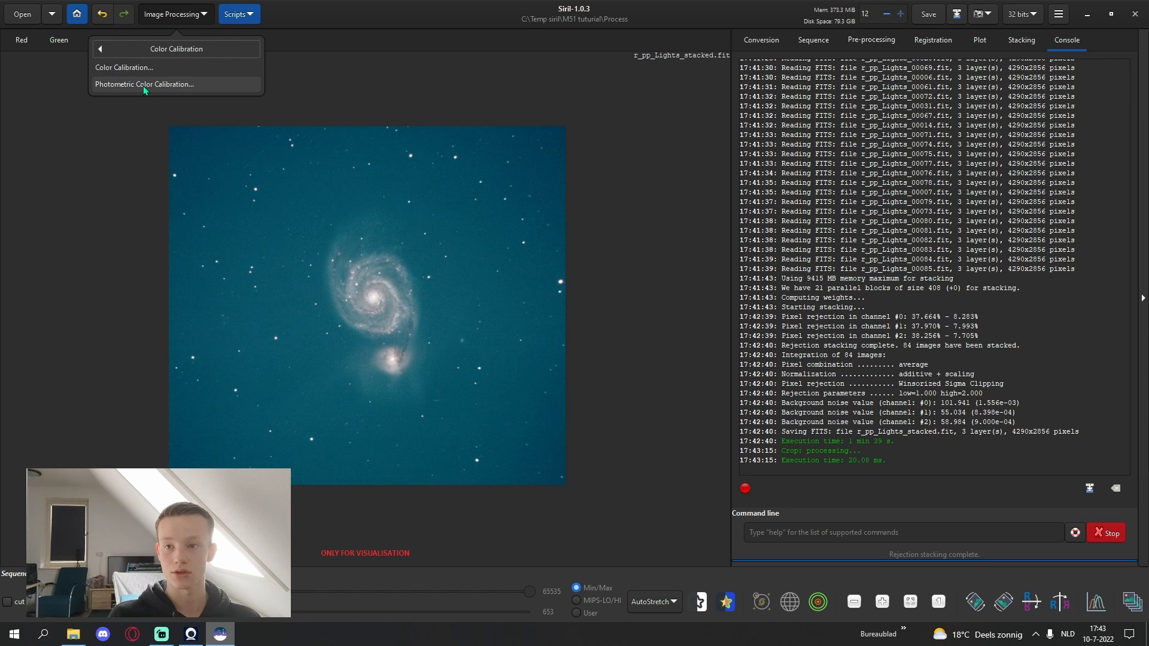
left_click(143, 86)
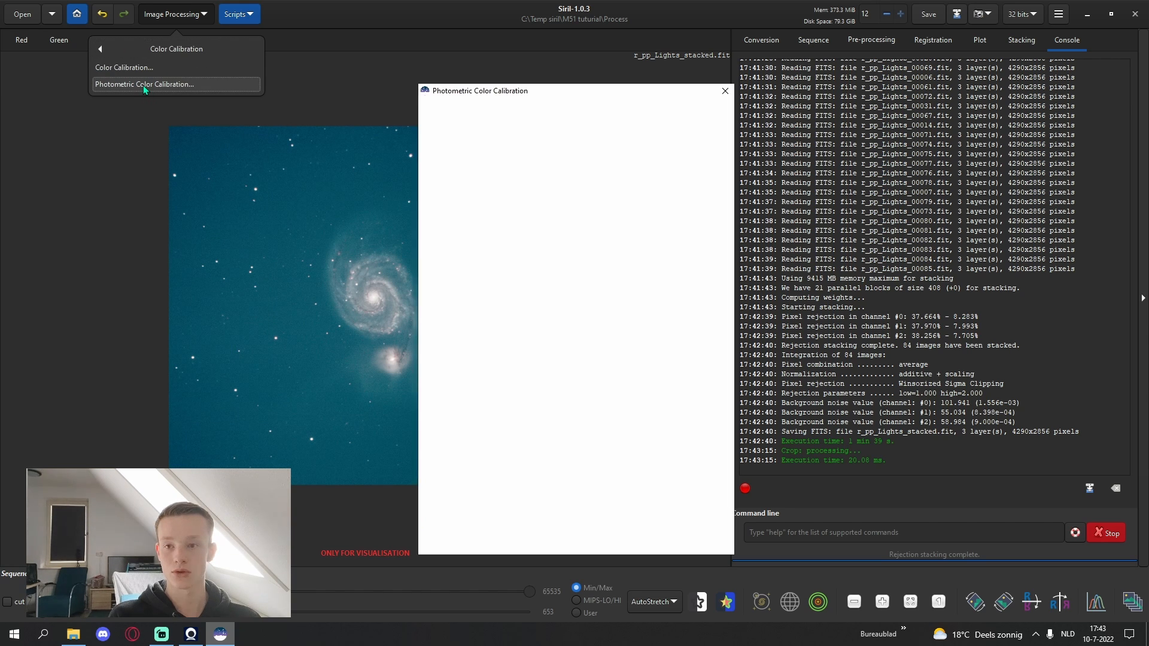
left_click_drag(525, 94, 851, 100)
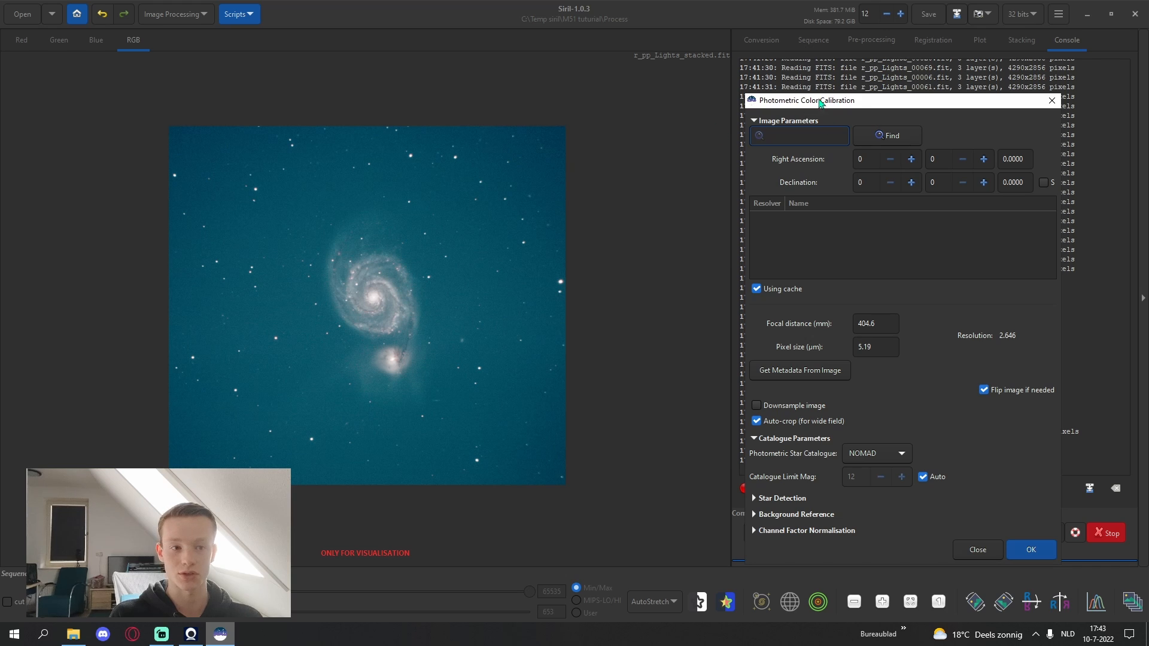
type("m51")
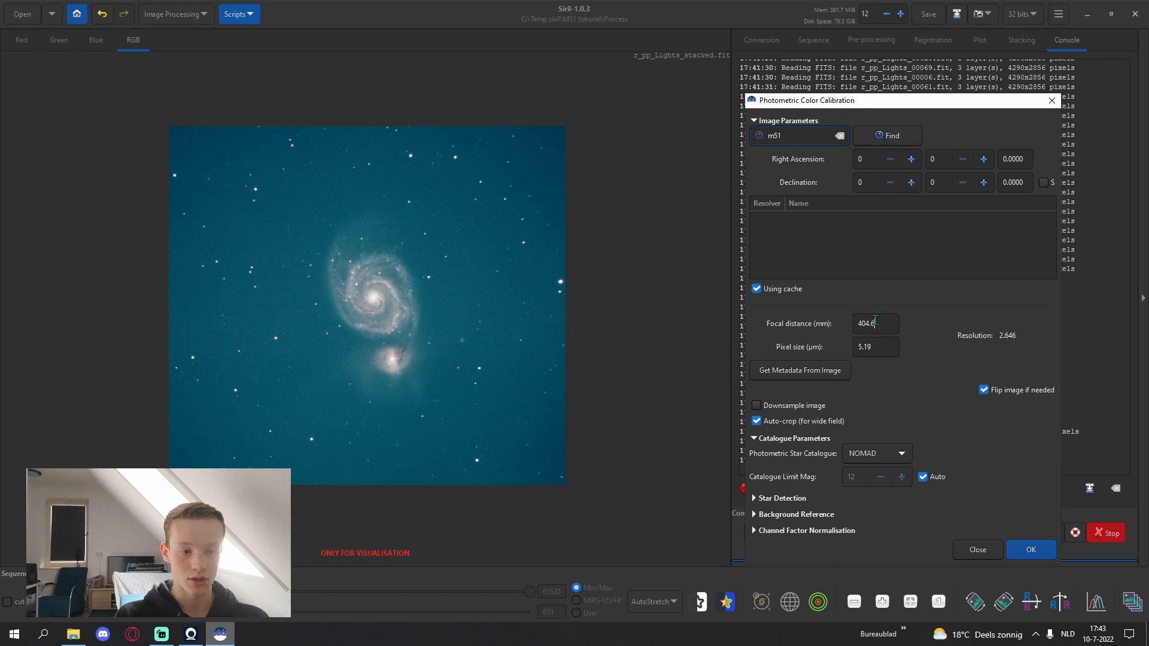
left_click_drag(874, 323, 761, 320)
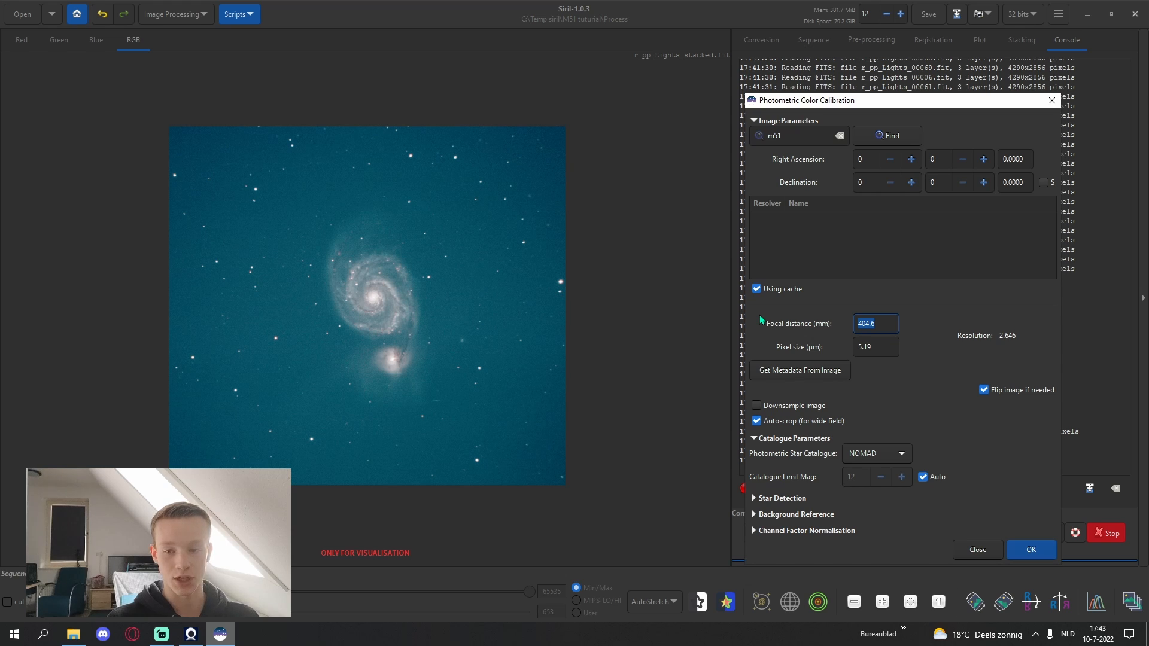
type("152")
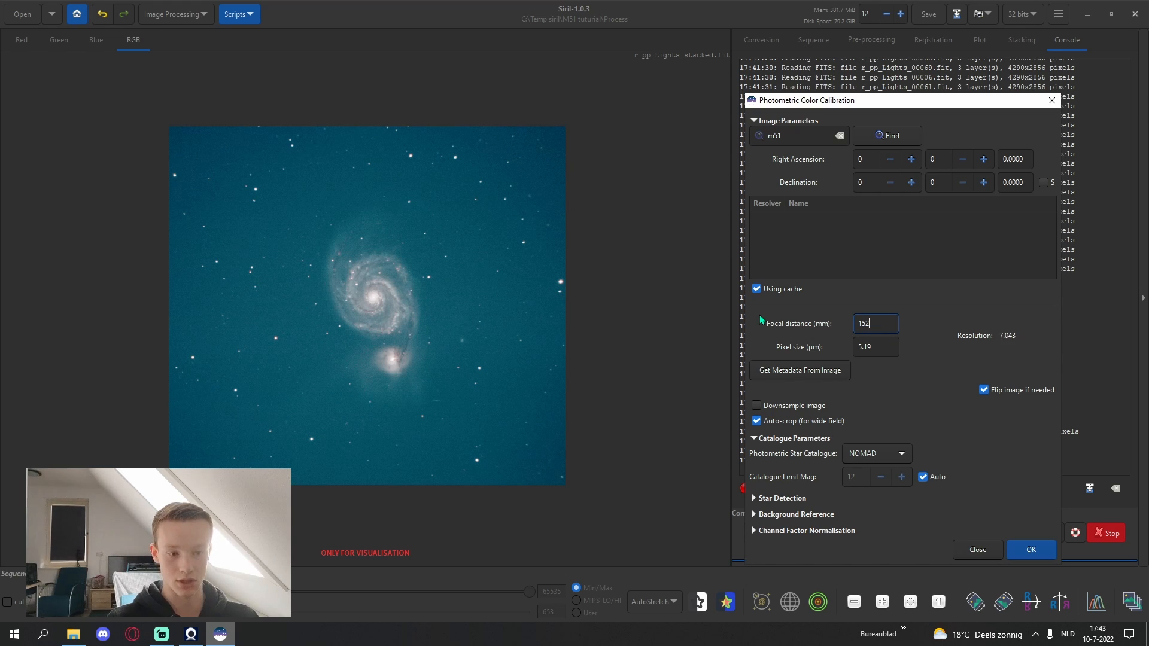
type("0")
left_click(871, 347)
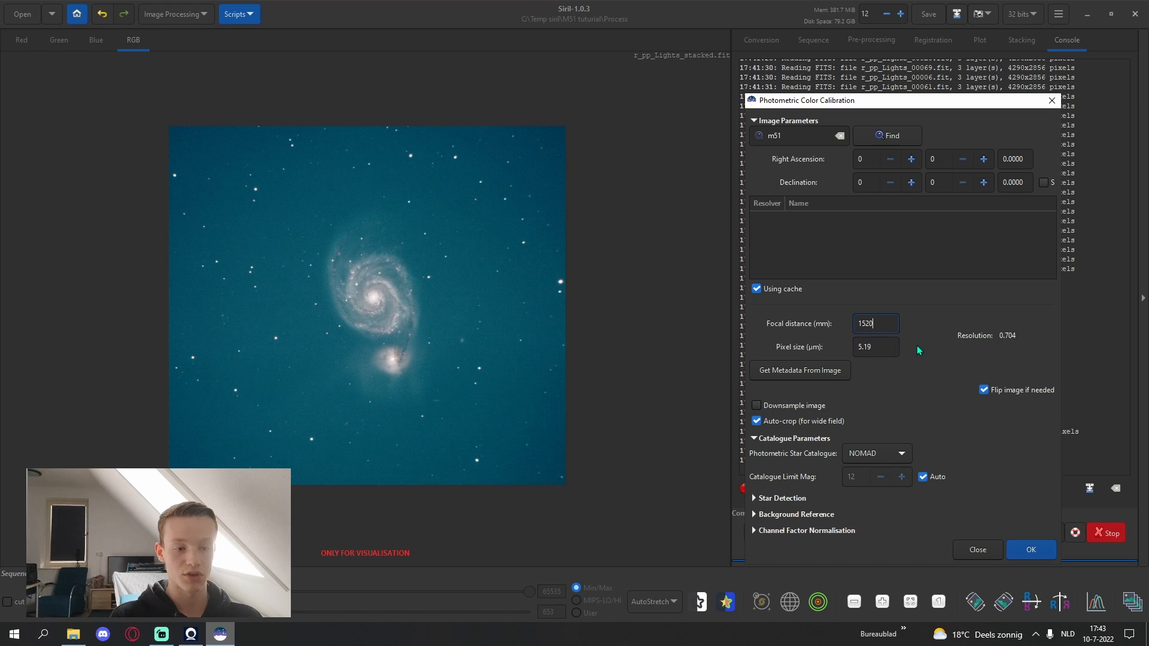
Look up the target's coordinates, choose the Simbad Whirlpool Galaxy entry and run the photometric color calibration
left_click(895, 142)
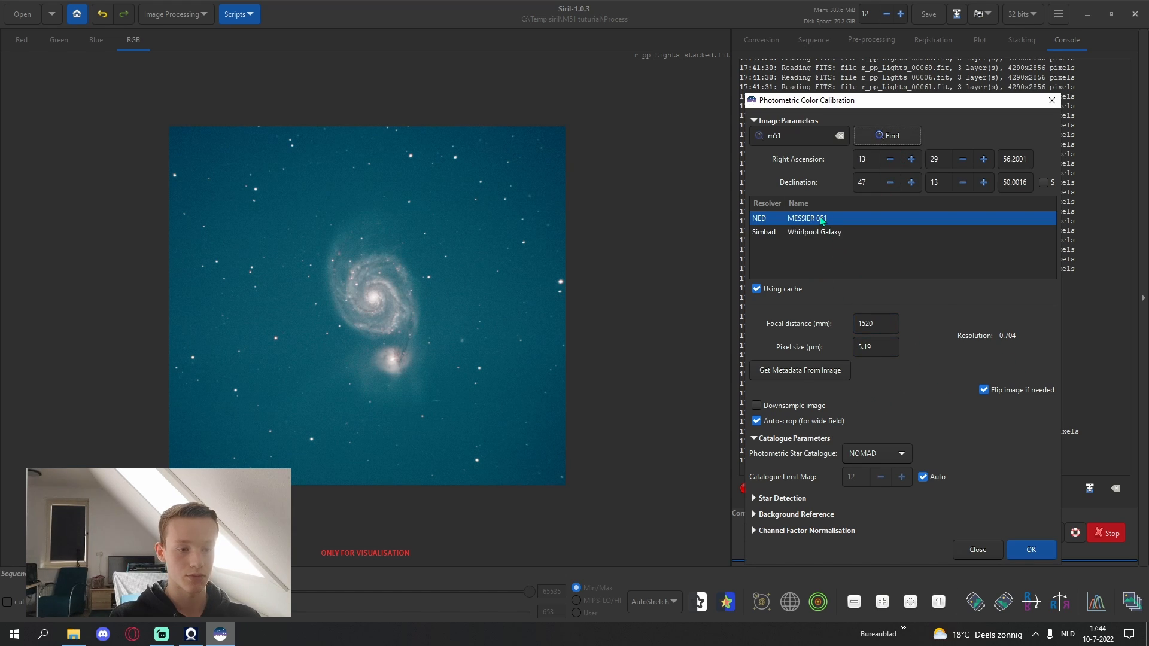
left_click(826, 233)
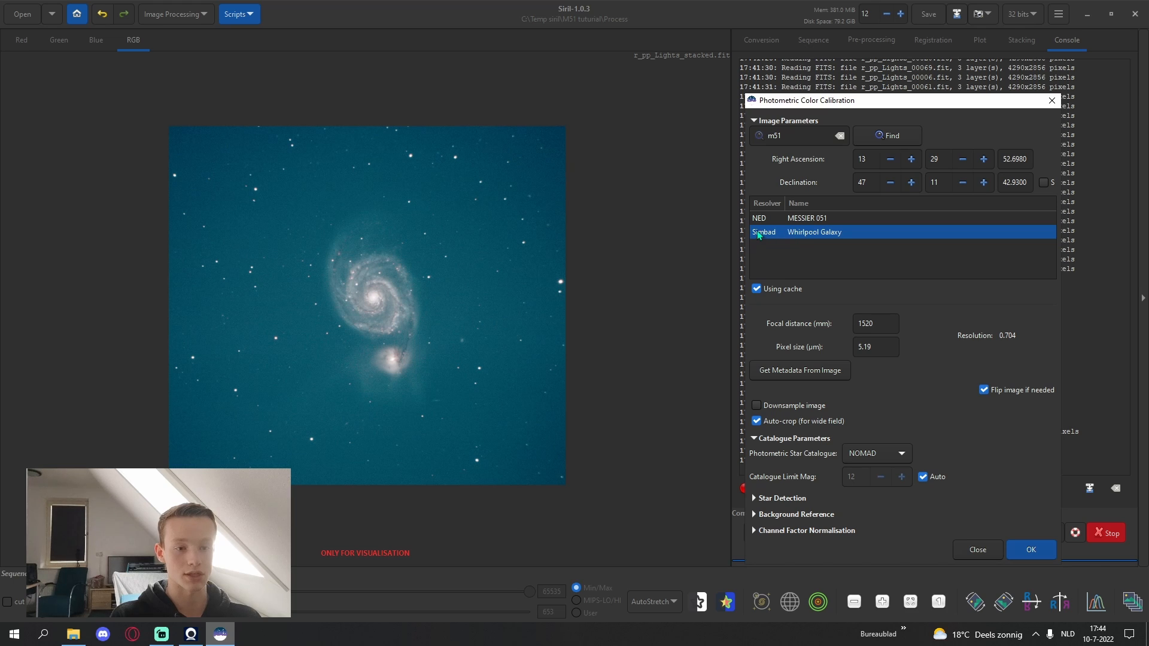
left_click(774, 220)
left_click(781, 231)
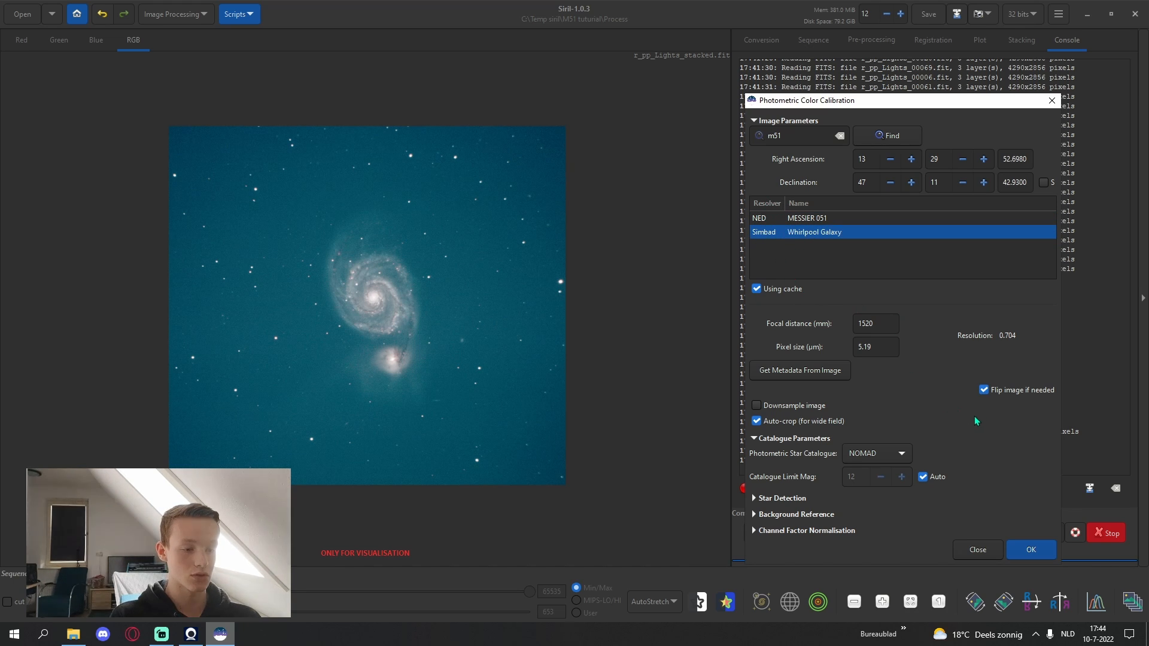
left_click(1031, 555)
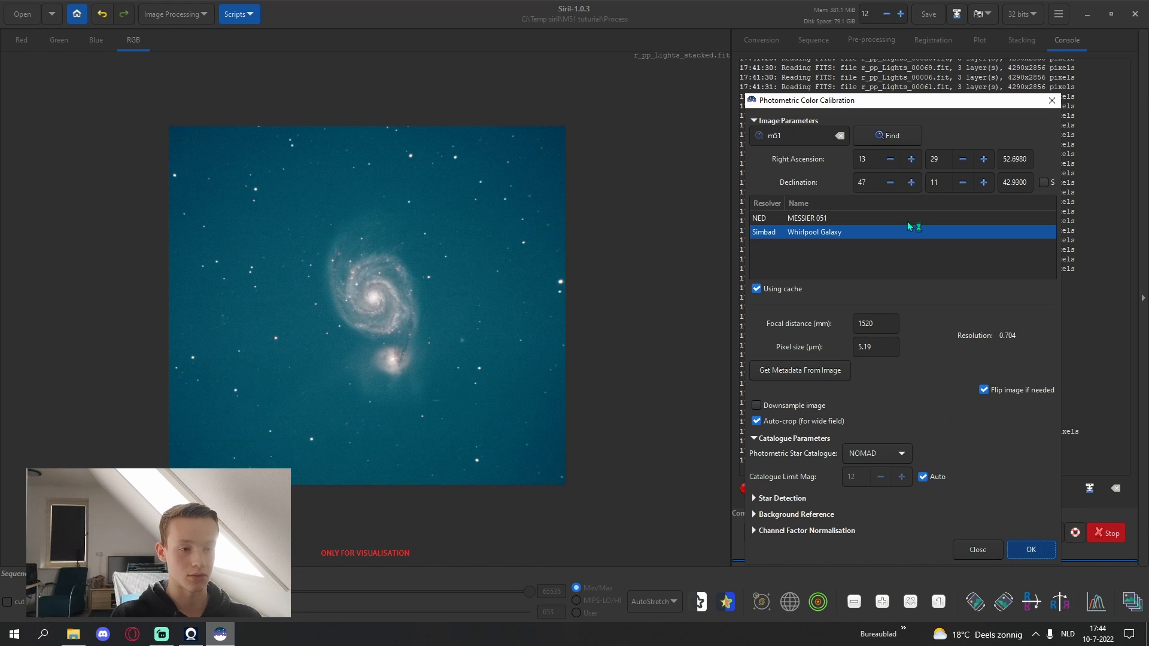
left_click_drag(910, 103, 587, 119)
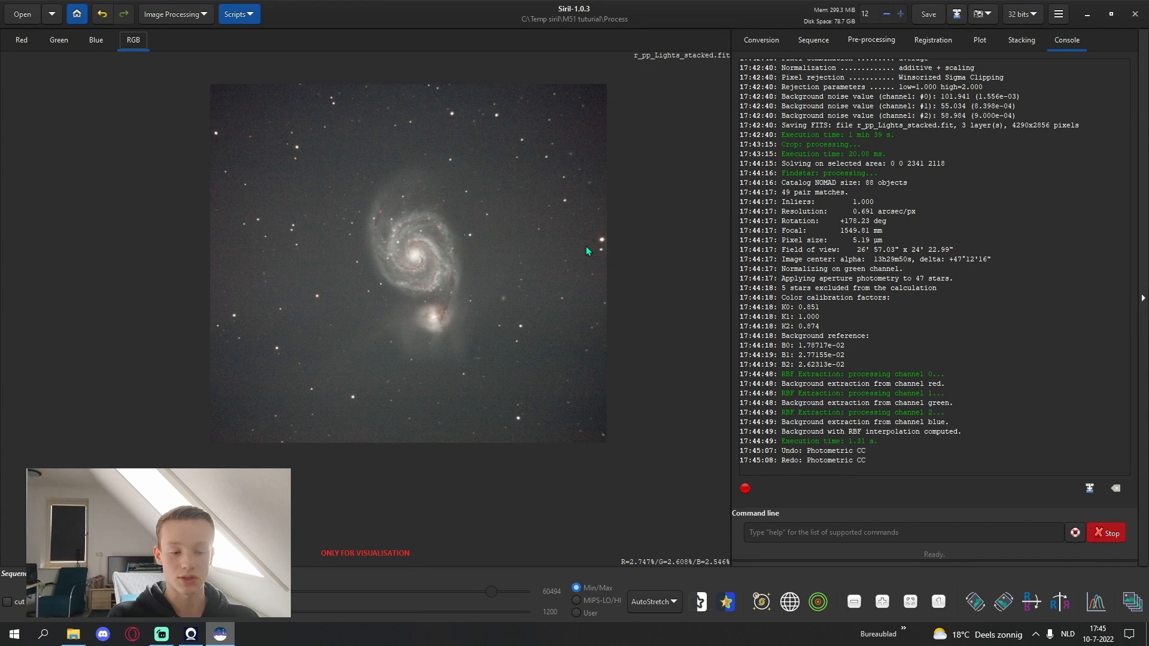
Apply an RBF Background Extraction by Subtraction, generating 20 samples per line with a grid tolerance of 2.05
left_click(175, 13)
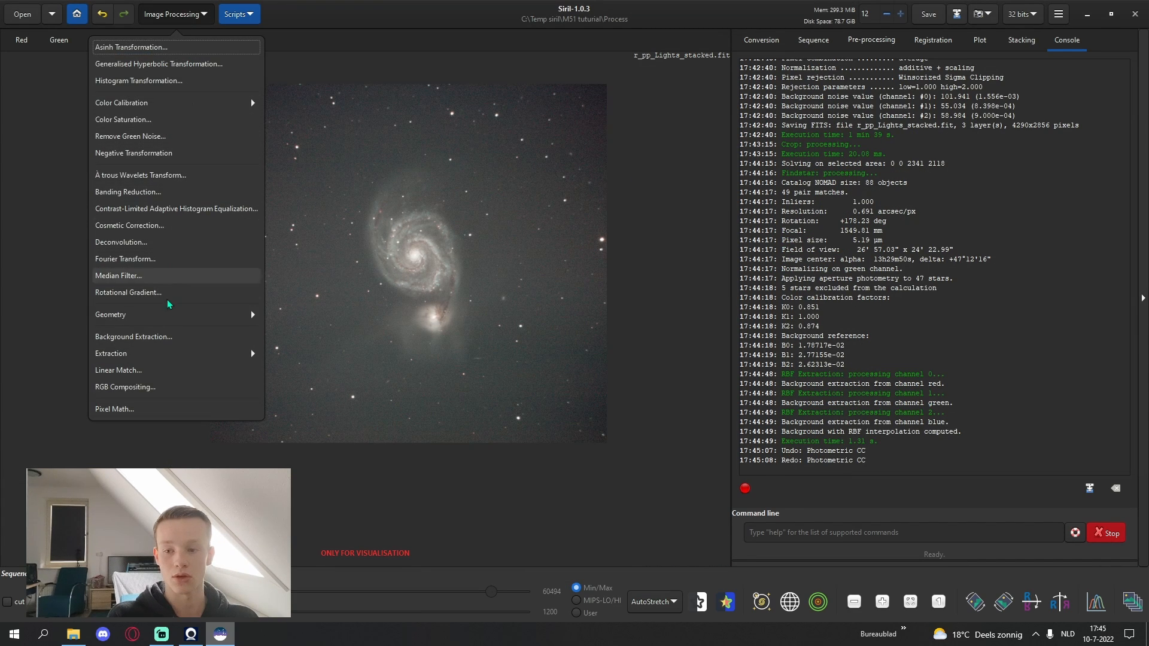
left_click(173, 338)
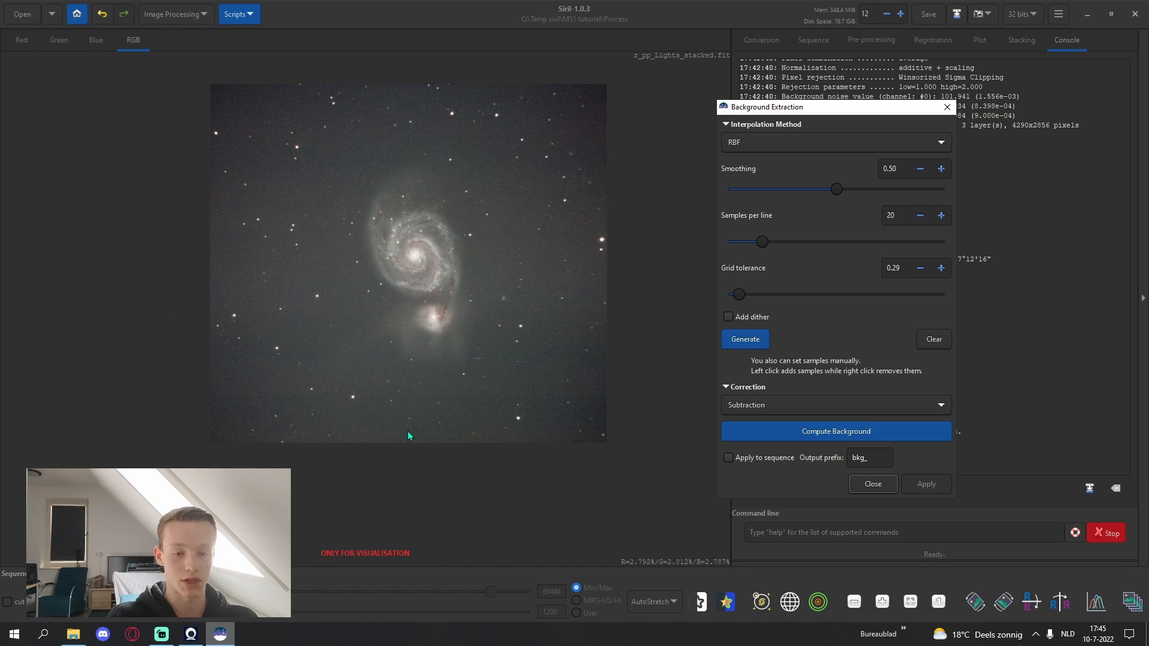
left_click_drag(746, 299, 806, 301)
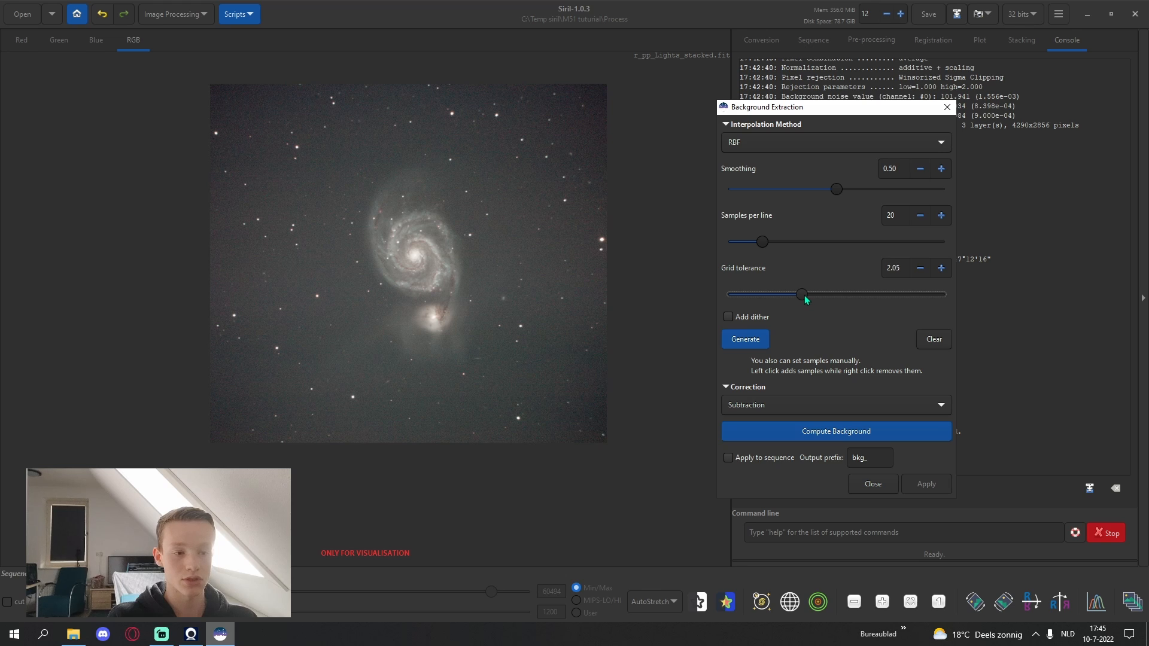
left_click(756, 340)
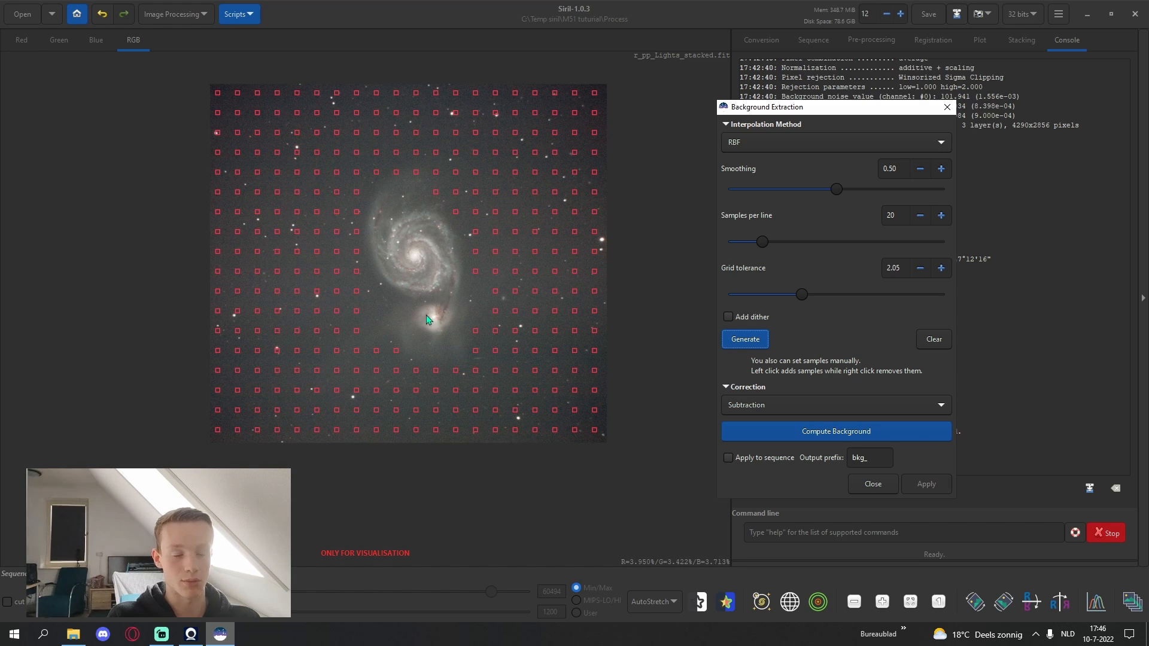
left_click(806, 433)
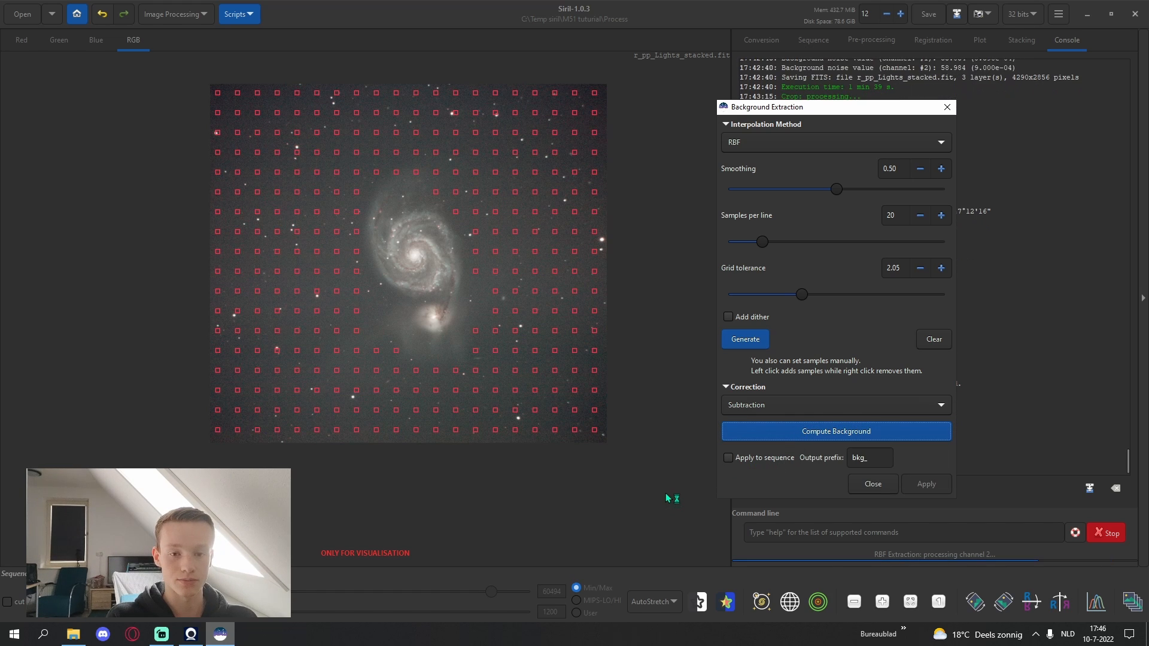
left_click(929, 485)
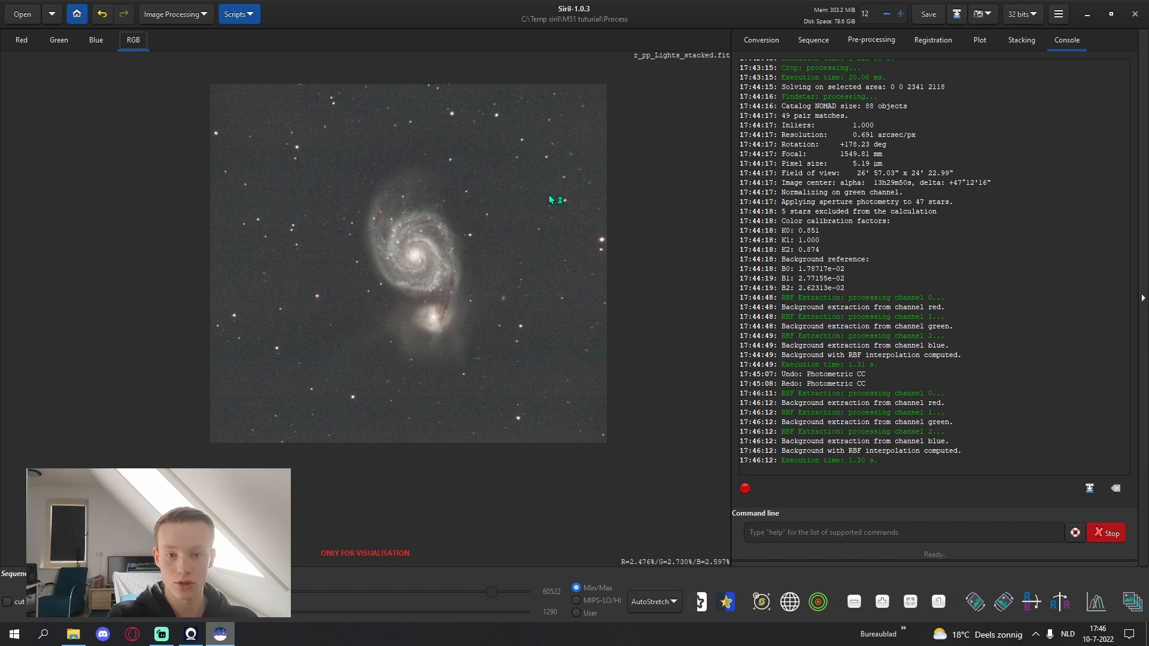
Compare the image before and after the background extraction by undoing and redoing it
key("ctrl+z")
key("ctrl+shift+z")
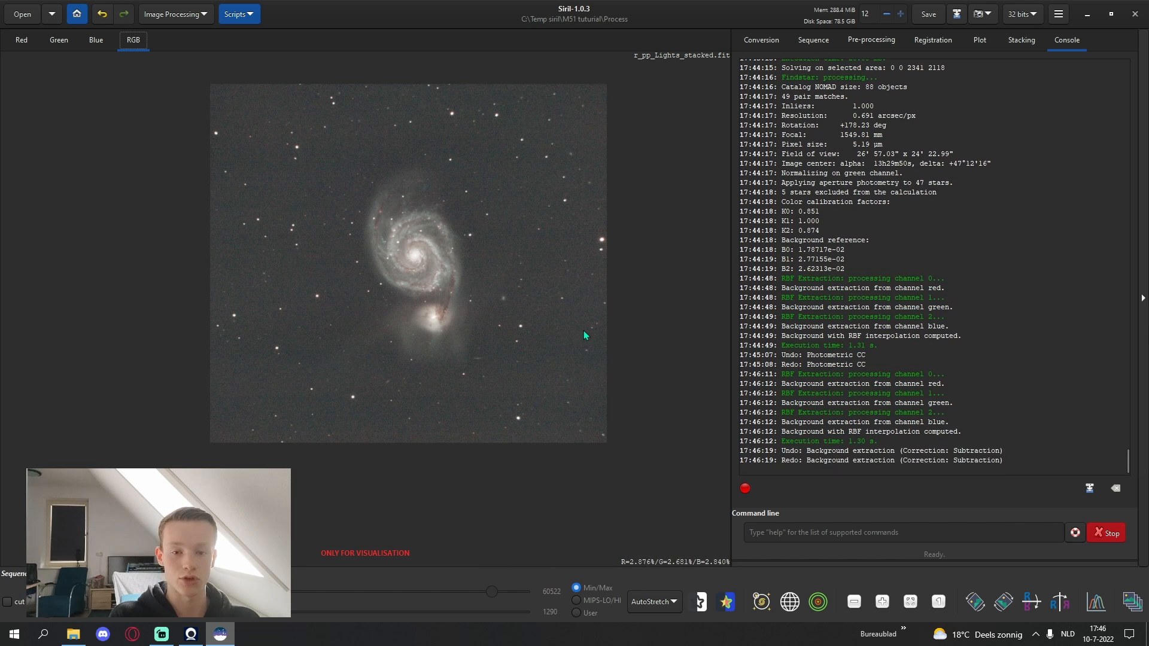
scroll(533, 289, "down", 1)
scroll(558, 300, "up", 1)
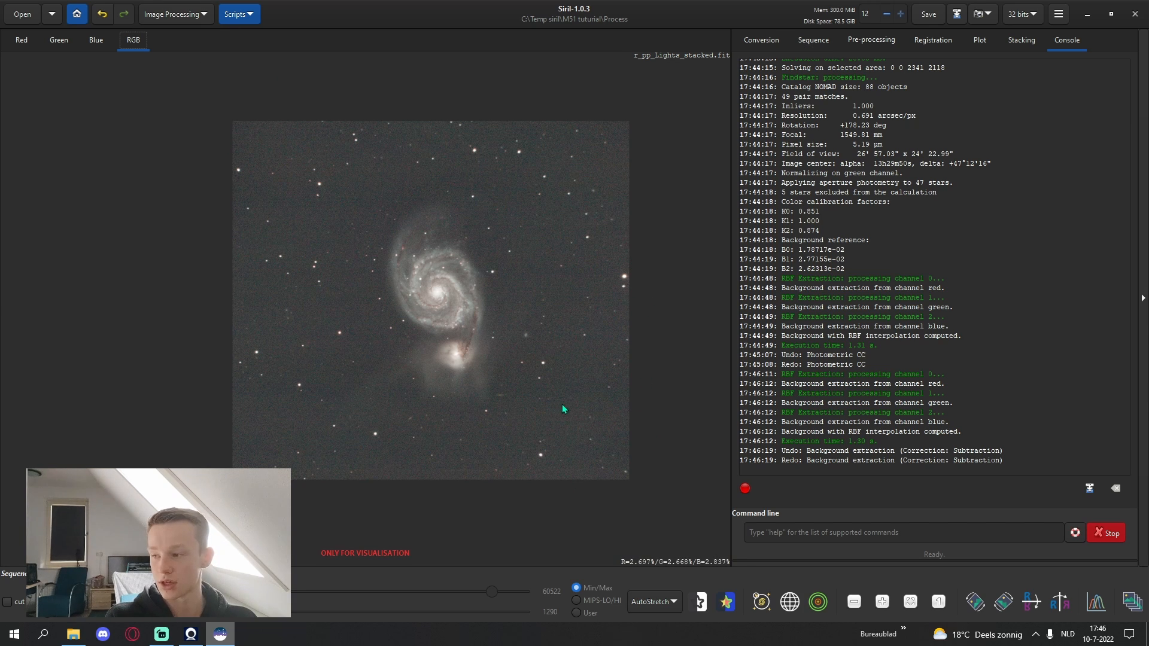
Apply Banding Reduction to the stacked image with an amount of 1.0, Protect from Highlights enabled and a 1/Sigma factor of 1.0
scroll(542, 377, "up", 2)
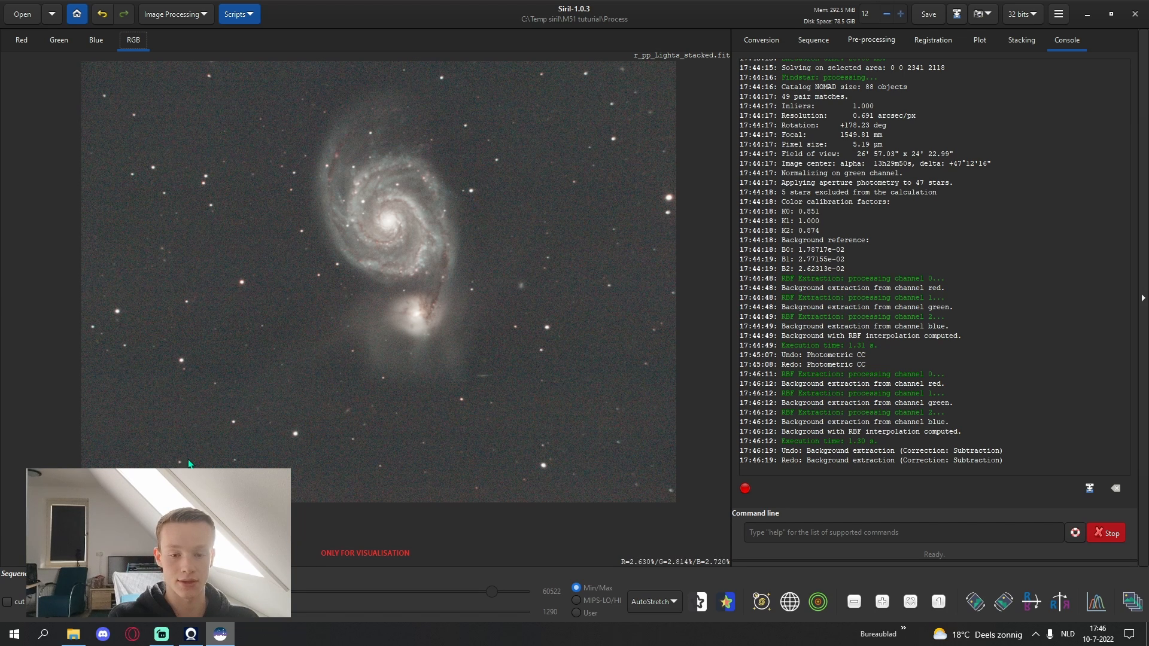
left_click(172, 14)
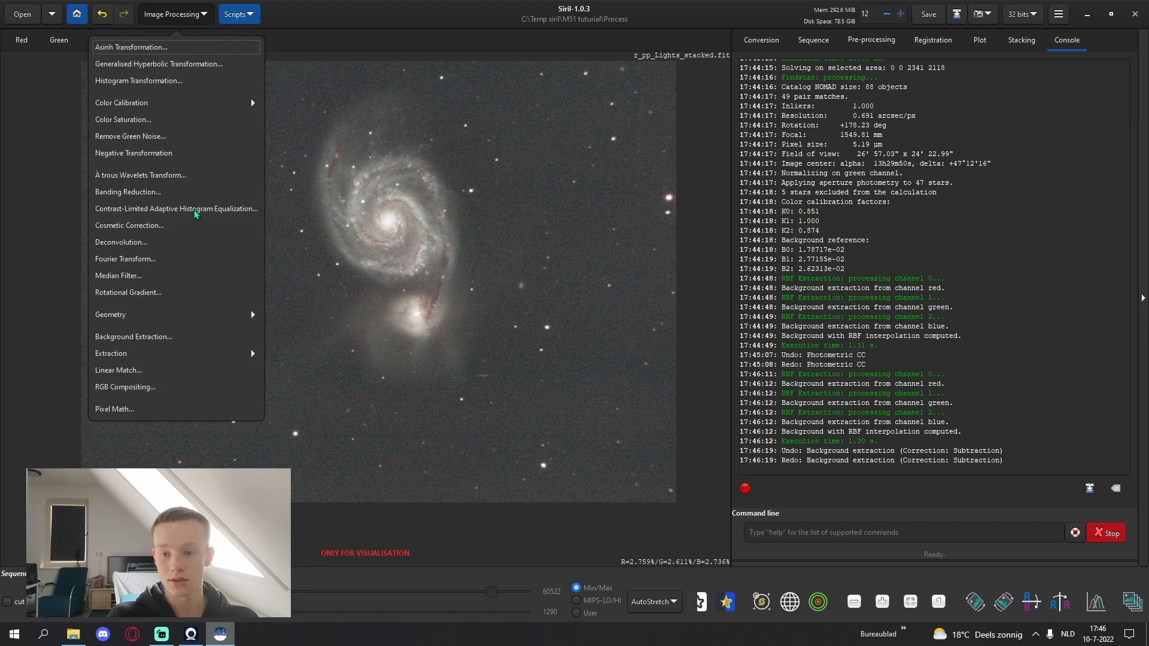
left_click(154, 191)
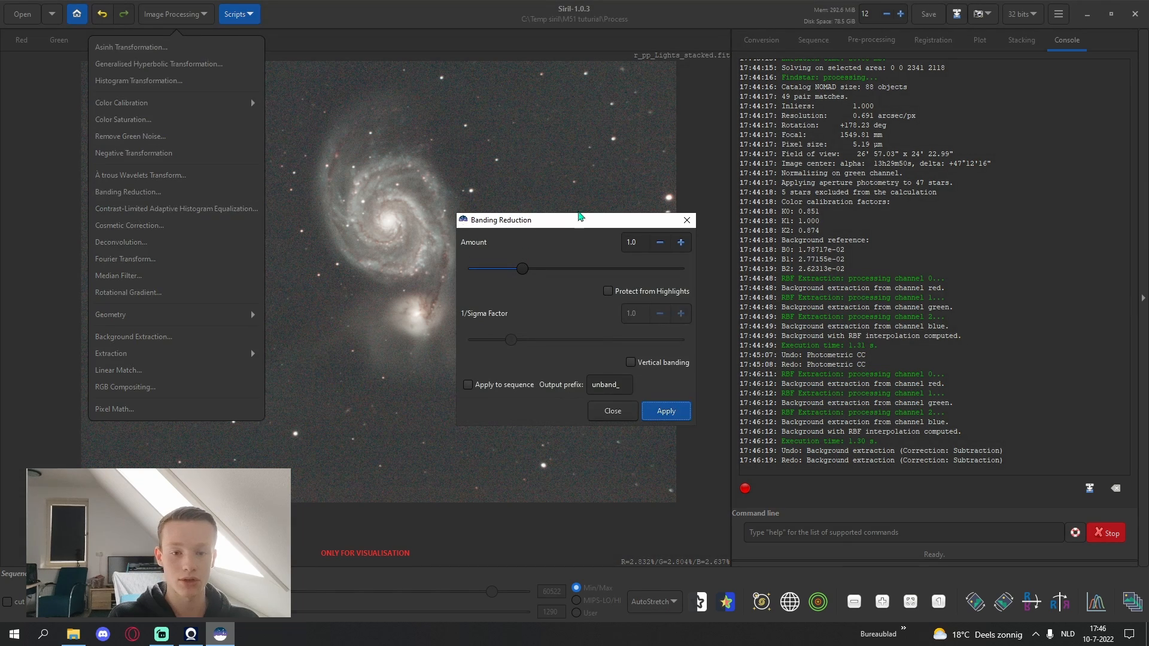
left_click_drag(624, 221, 740, 205)
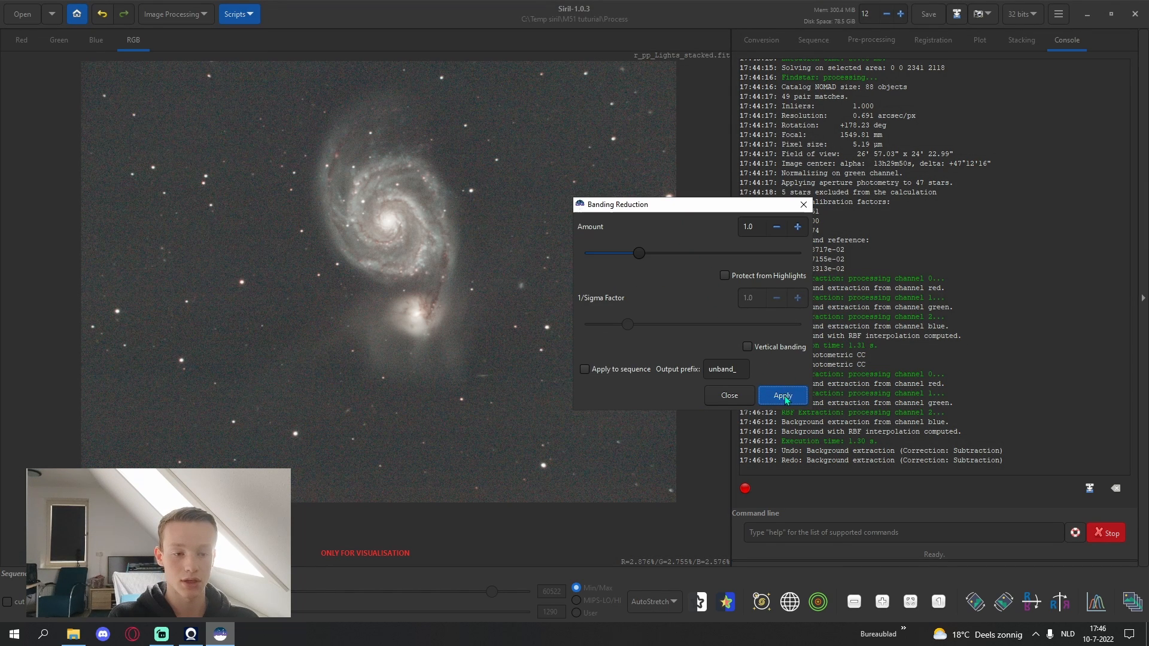
left_click(725, 276)
left_click(783, 399)
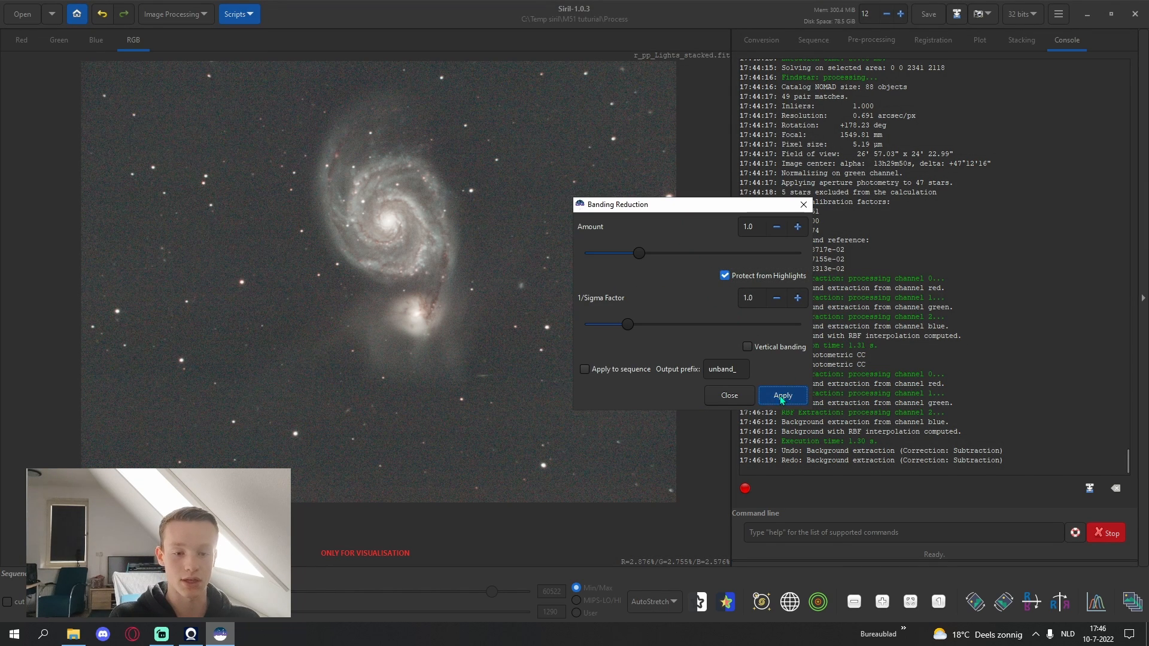
left_click(728, 395)
scroll(515, 393, "down", 1)
scroll(465, 305, "up", 2)
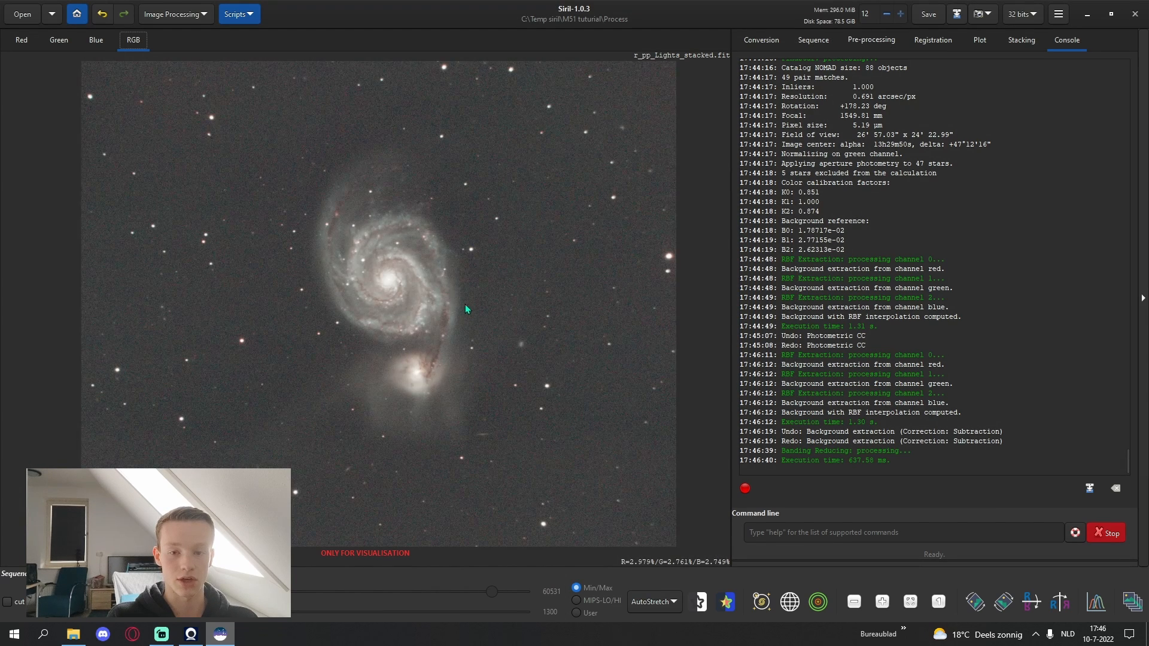
scroll(454, 296, "down", 1)
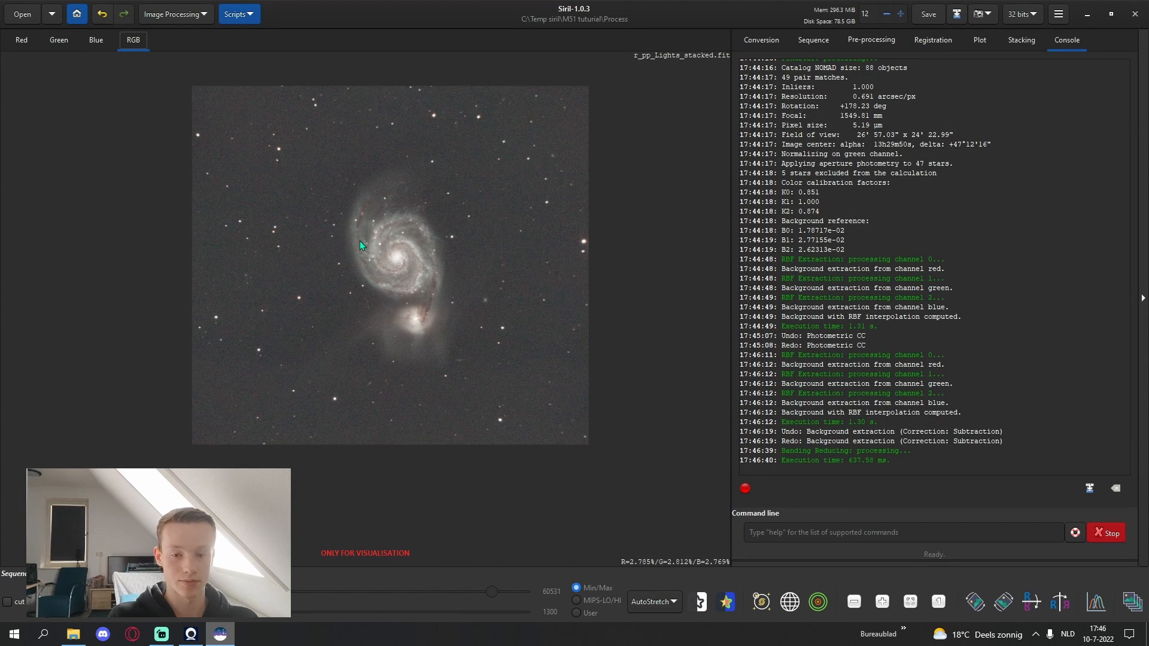
Switch the image display mode from AutoStretch to Linear and inspect the unstretched image
key("super+Down")
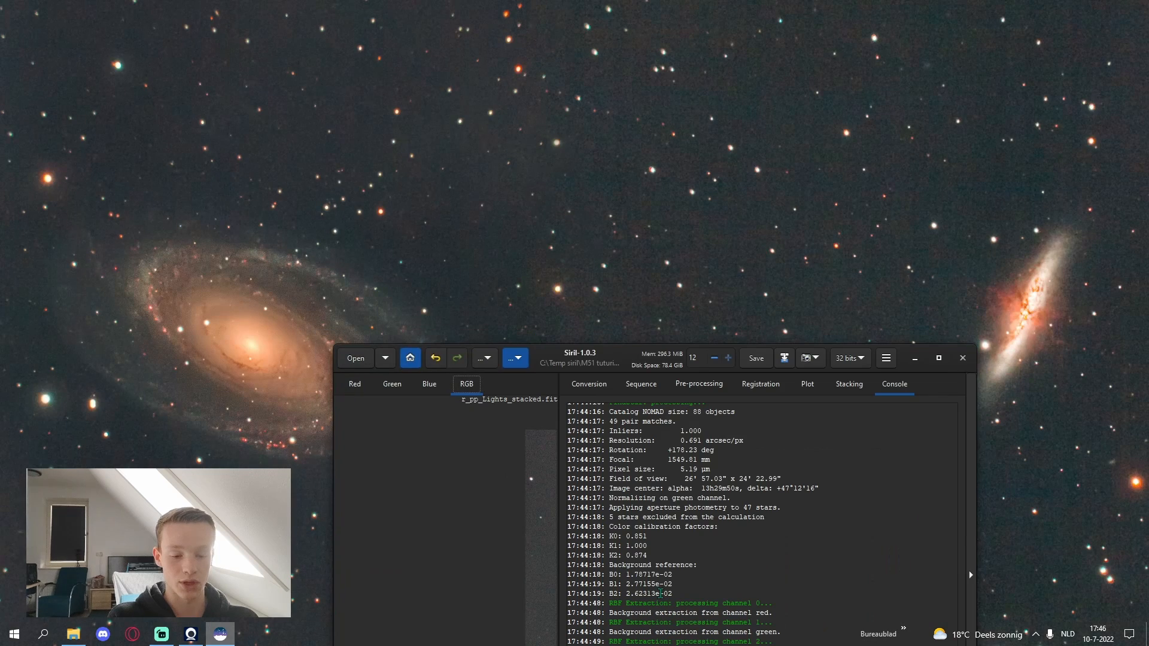
left_click(949, 357)
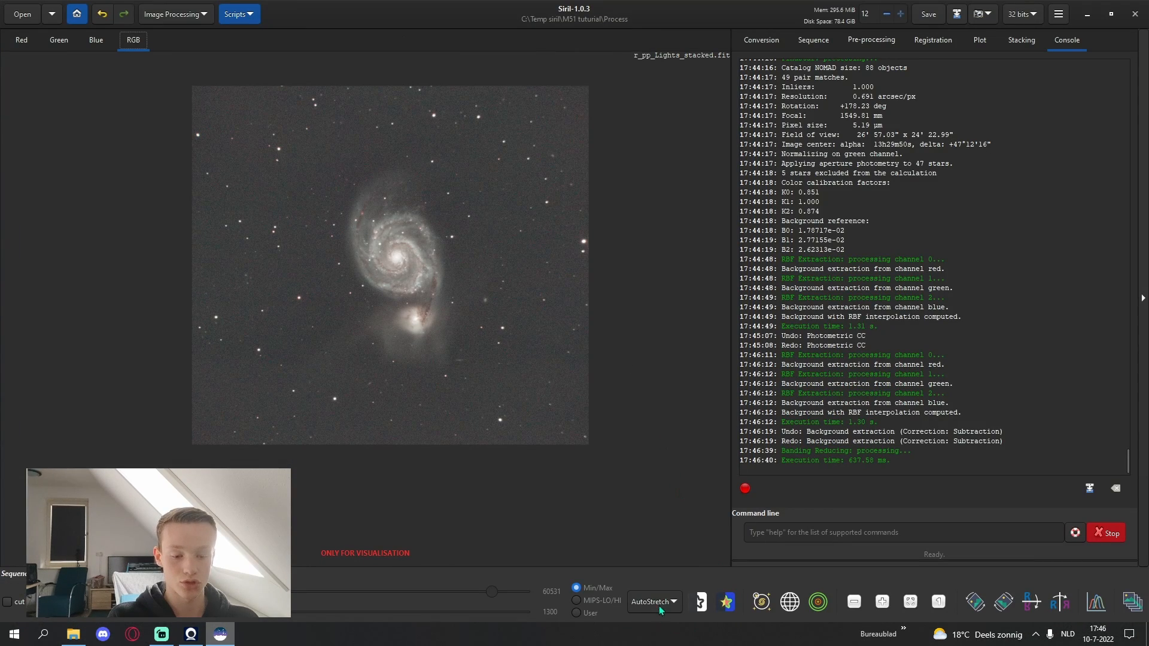
left_click(658, 601)
left_click(658, 491)
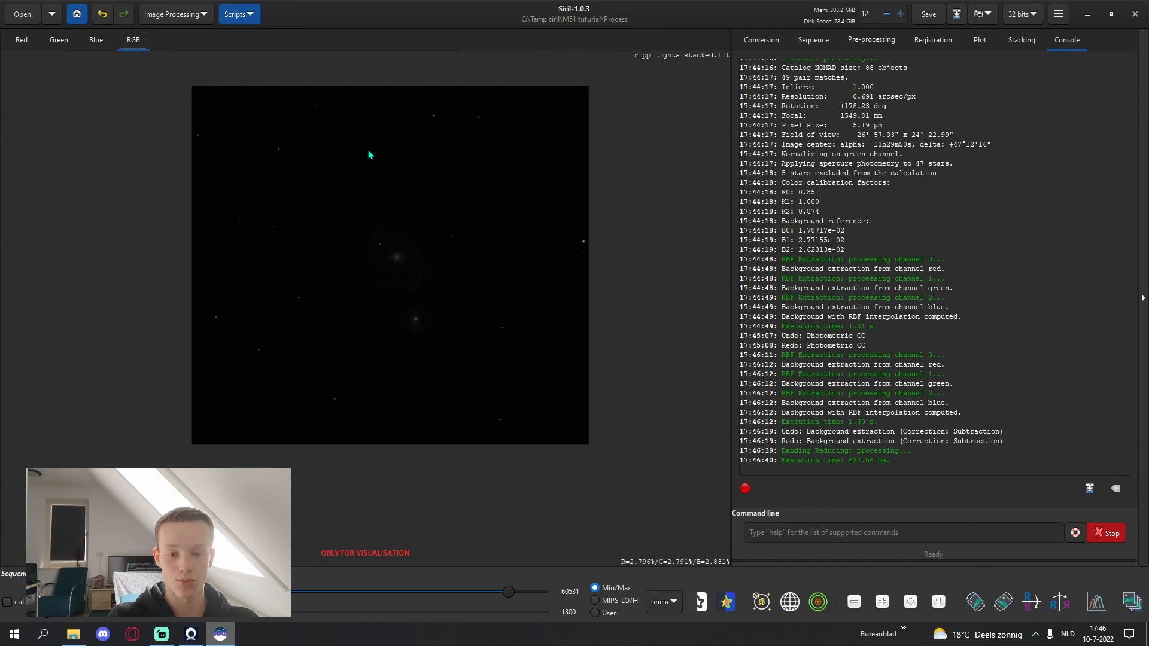
scroll(369, 154, "up", 2)
scroll(487, 325, "down", 2)
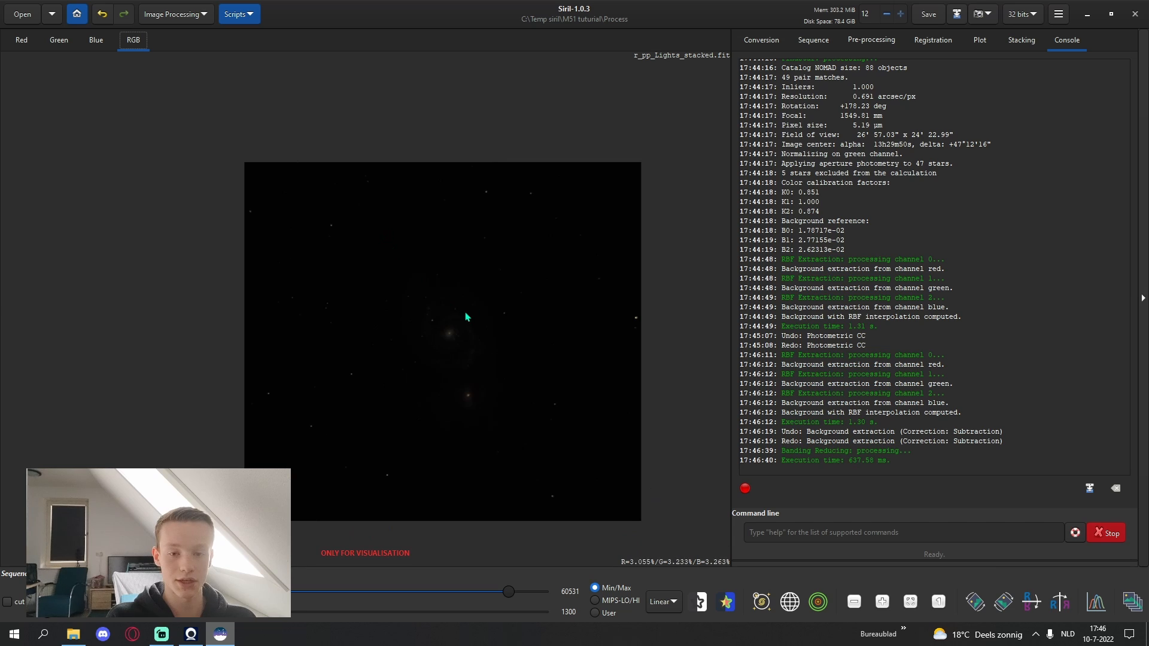
Apply an Asinh Transformation with a stretch factor of 787.7 and a black point of 0.02458, keeping RGB working space enabled
left_click(151, 16)
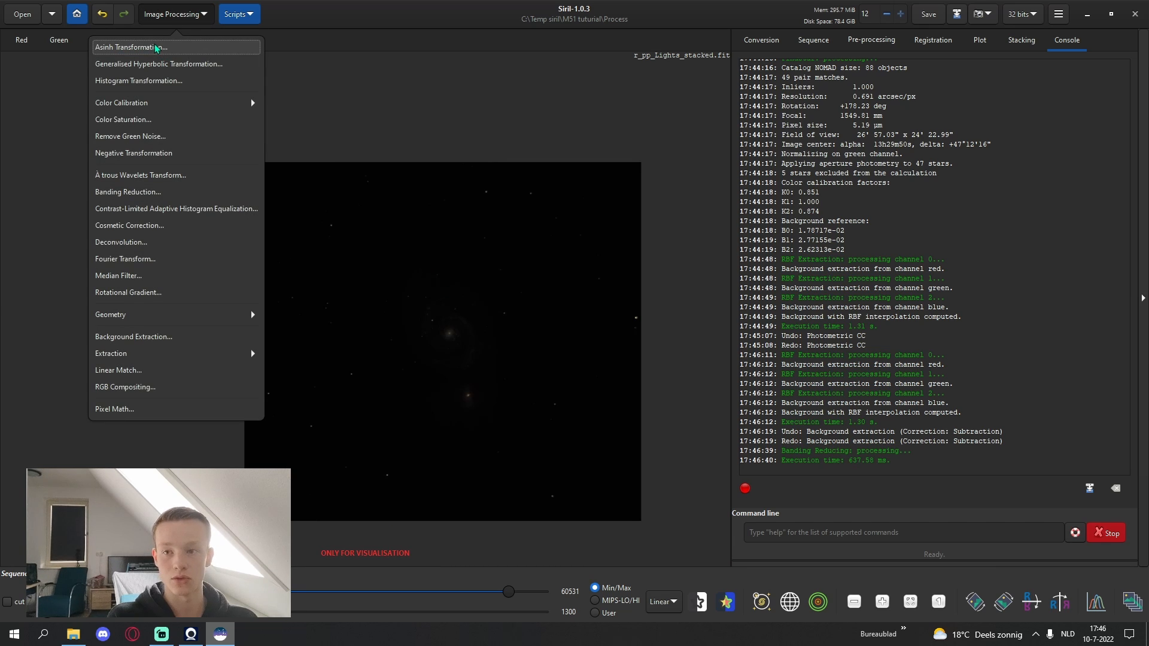
left_click(158, 47)
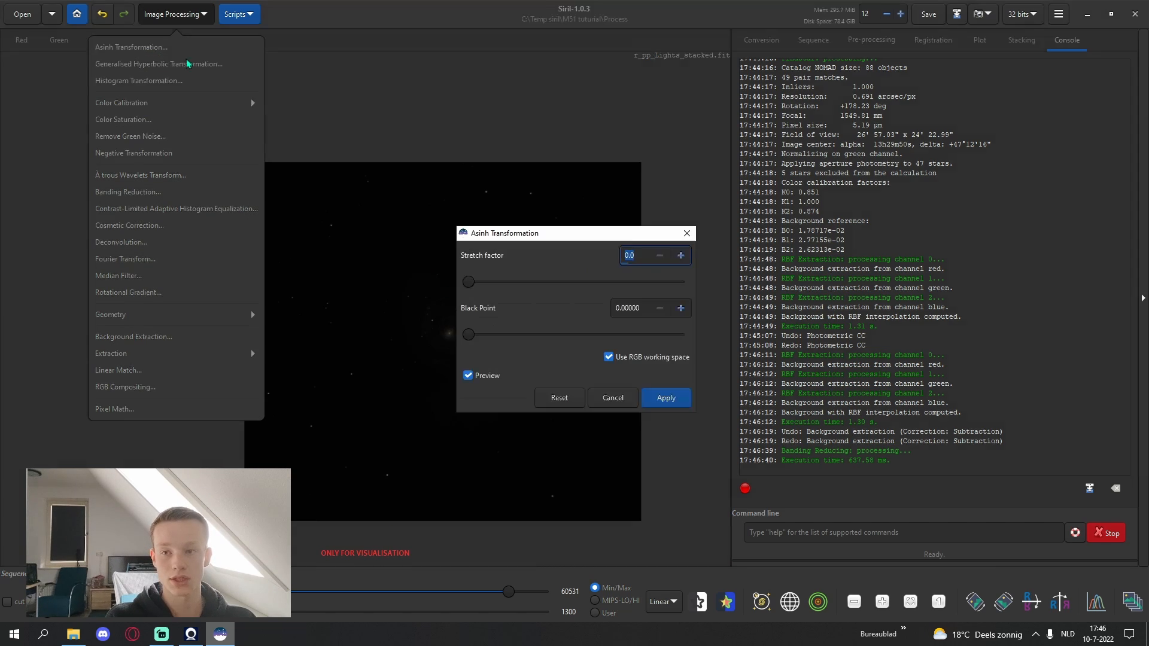
left_click_drag(476, 284, 646, 281)
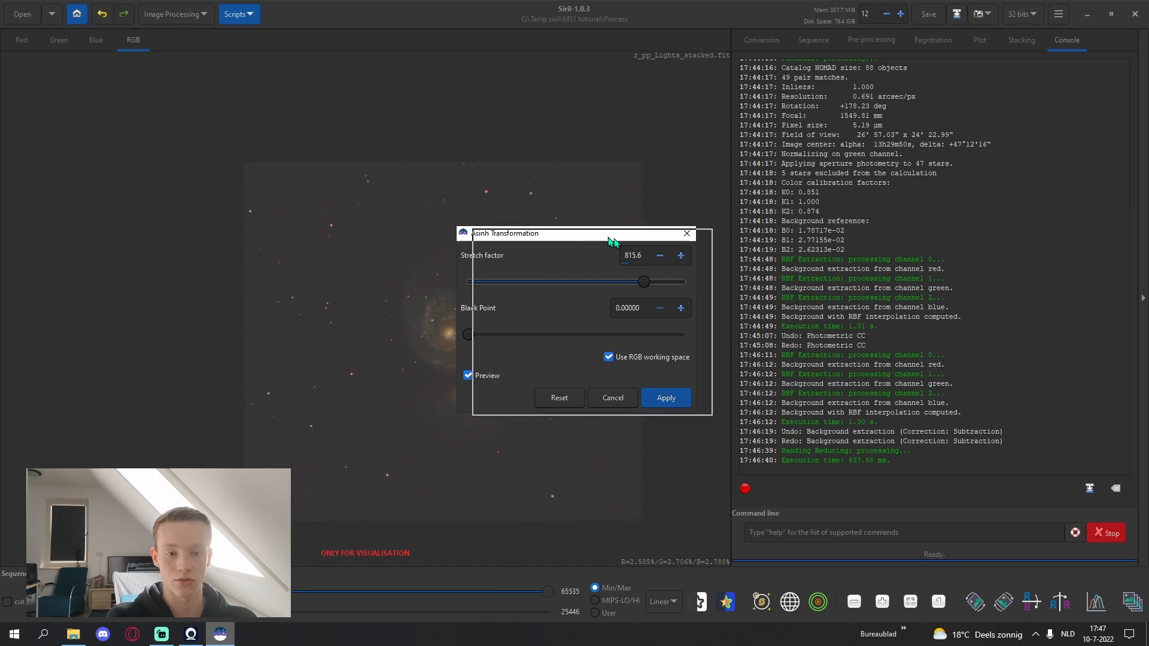
left_click_drag(508, 233, 748, 200)
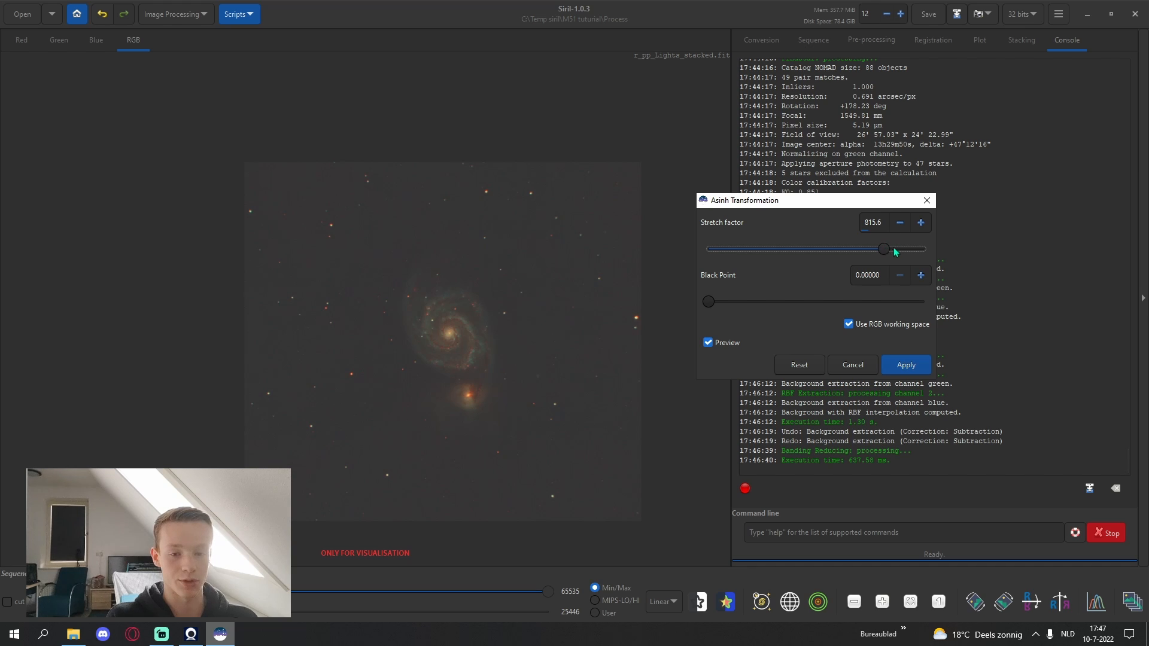
mouse_move(901, 250)
left_mouse_down()
mouse_move(880, 250)
mouse_move(966, 250)
mouse_move(860, 251)
mouse_move(880, 250)
left_mouse_up()
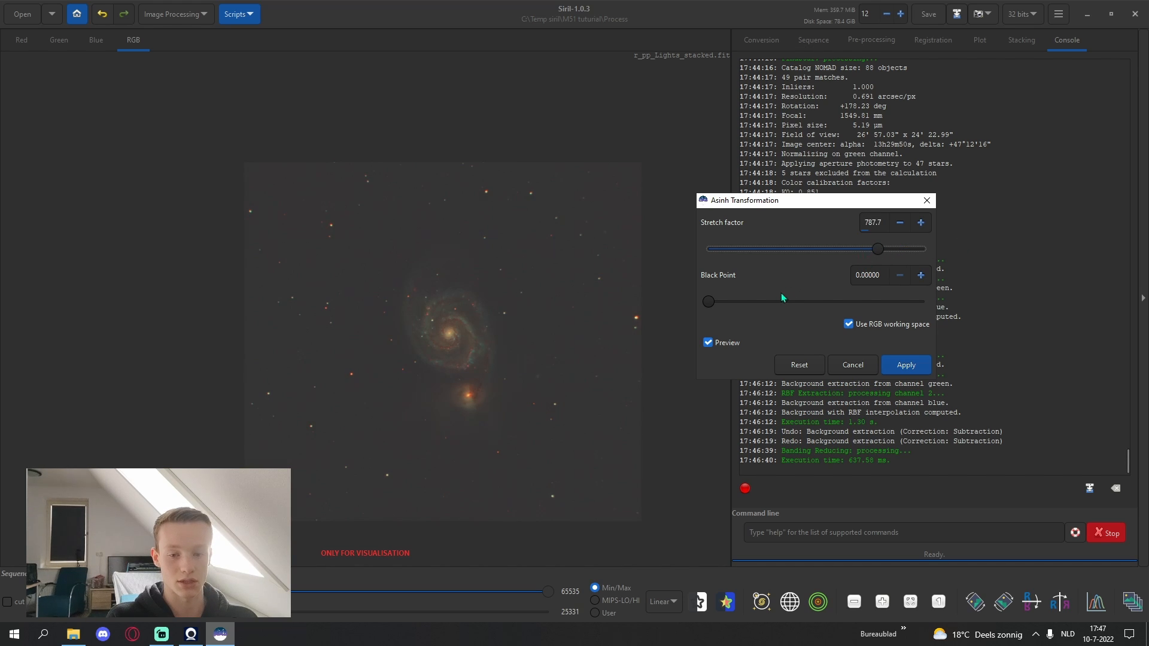
left_click_drag(709, 302, 734, 303)
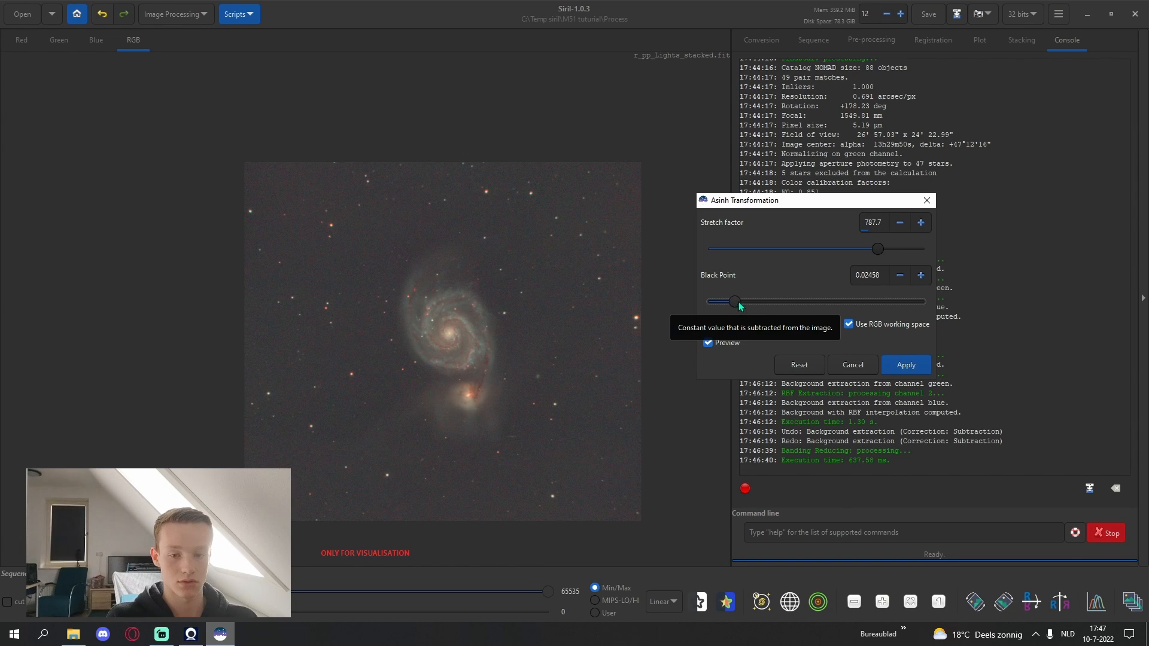
left_click(905, 365)
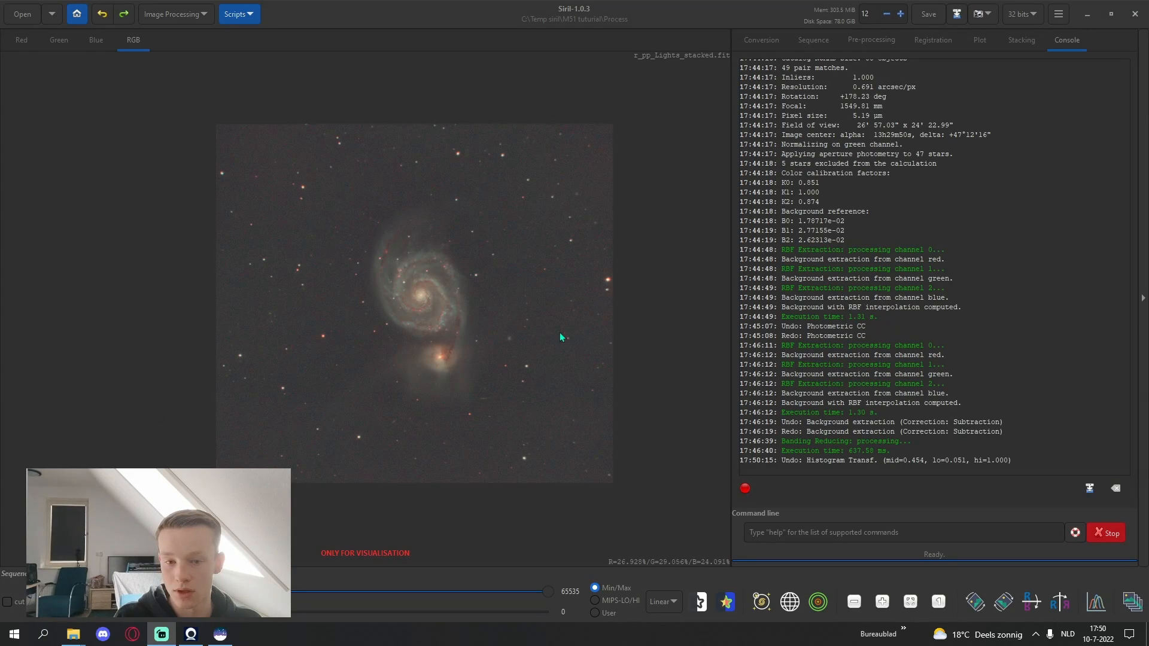
Open Histogram Transformation, compute the automatic stretch and adjust the midtones to 0.4159760 with shadows at 0.0507170
left_click(562, 337)
left_click(176, 14)
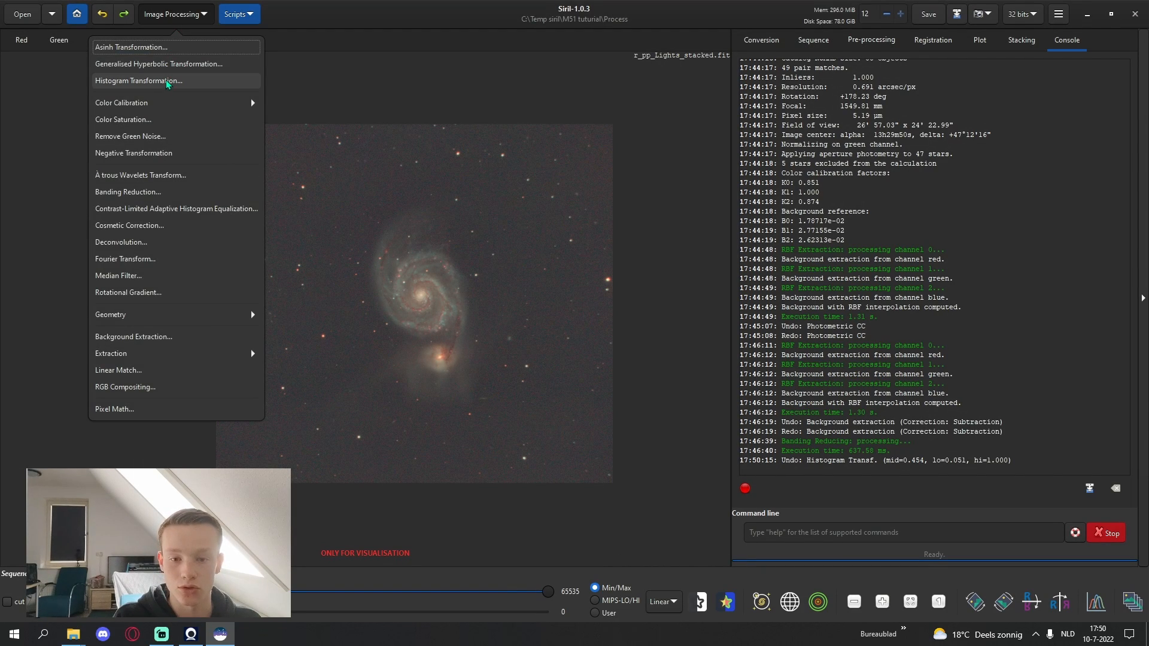
left_click(167, 81)
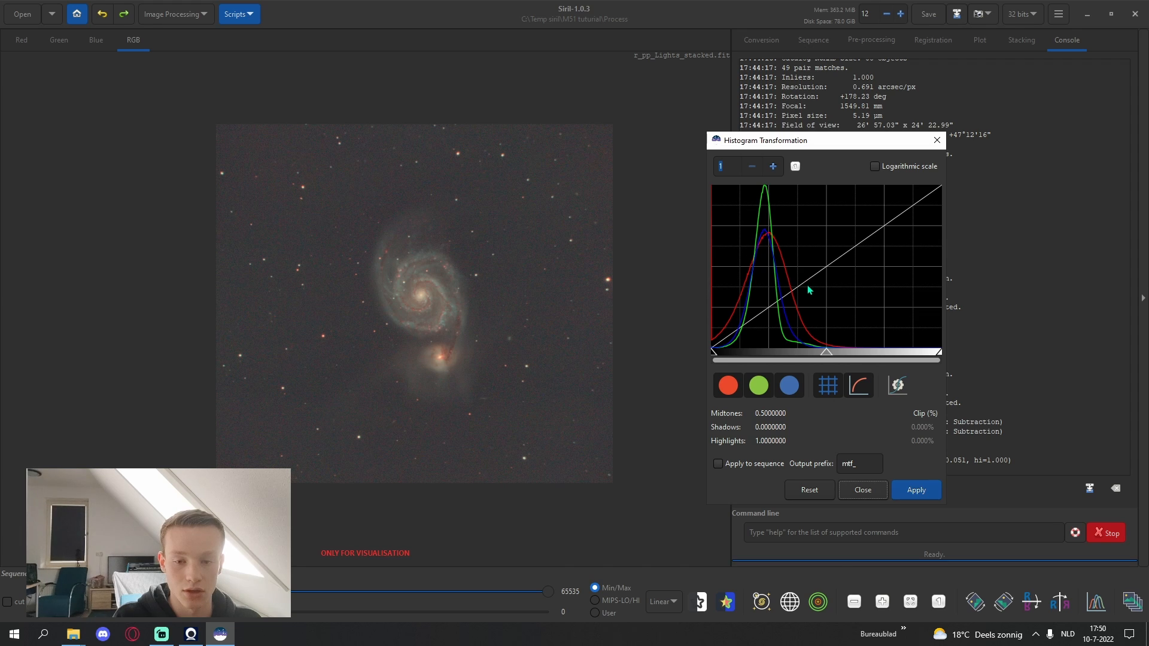
left_click(895, 387)
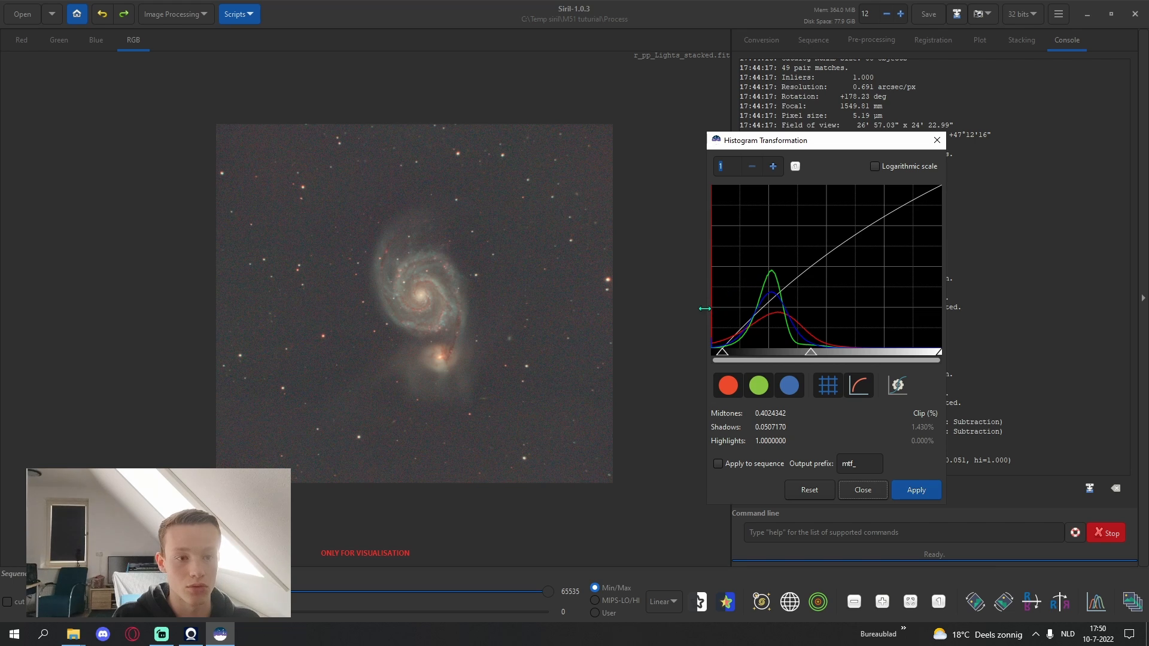
left_click_drag(811, 352, 813, 352)
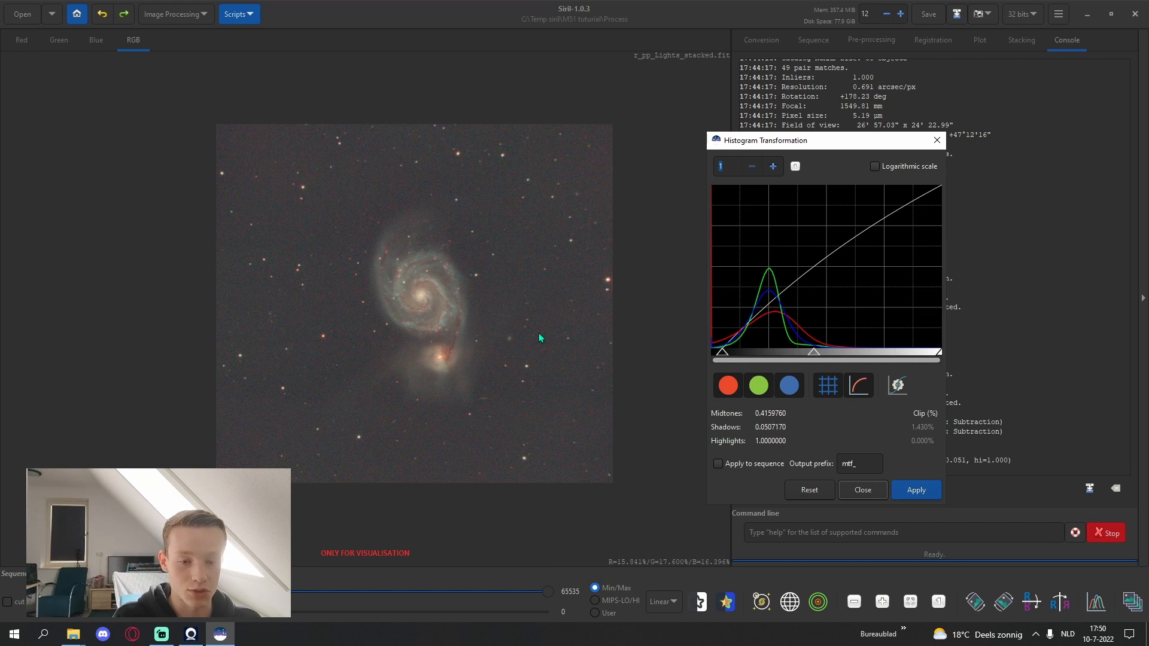
Set the histogram midtones to about 0.46 and apply the stretch to the galaxy image
left_click_drag(813, 352, 826, 352)
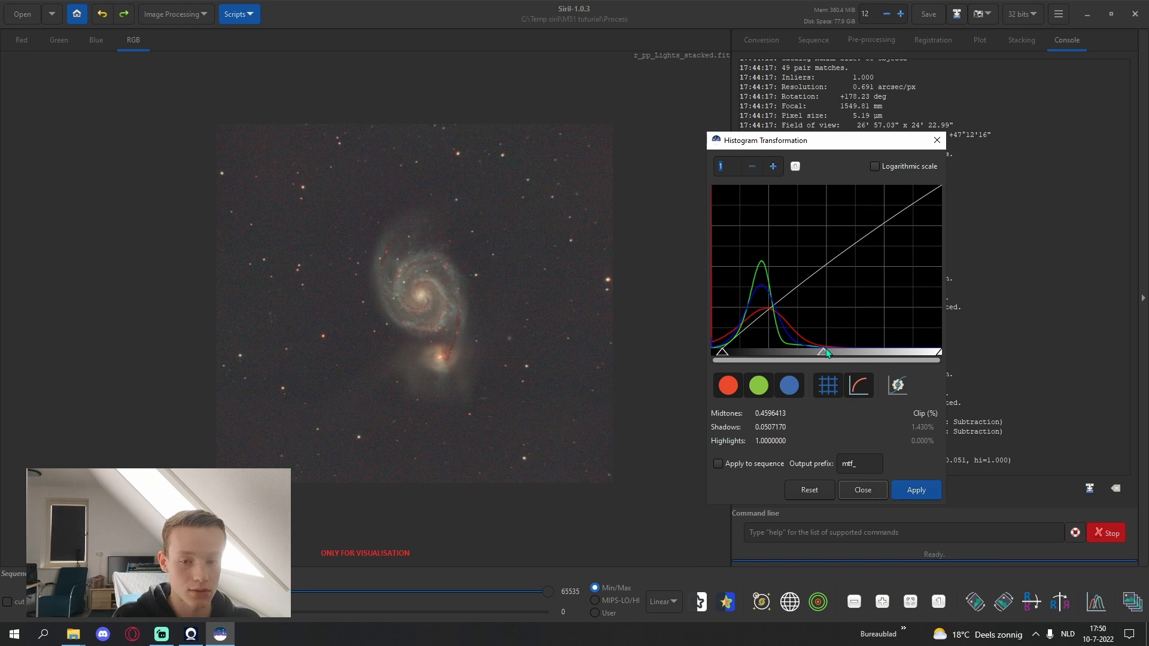
left_click(863, 498)
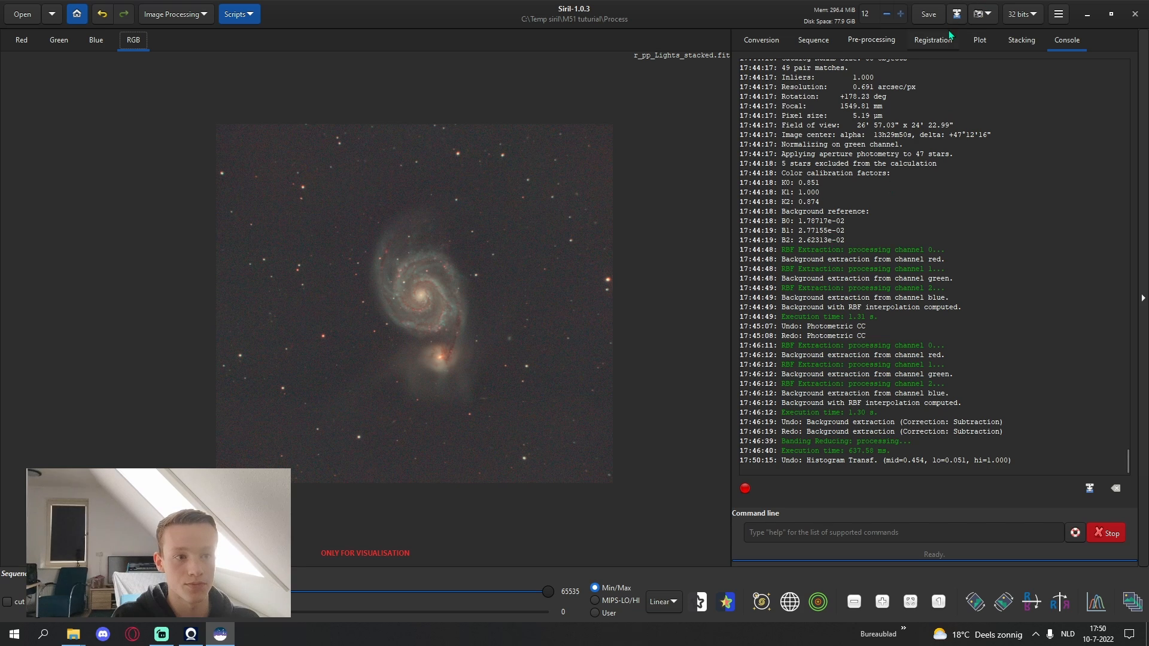
Export the RGB image as a 16-bit unsigned integer TIFF named "fa siril"
right_click(461, 275)
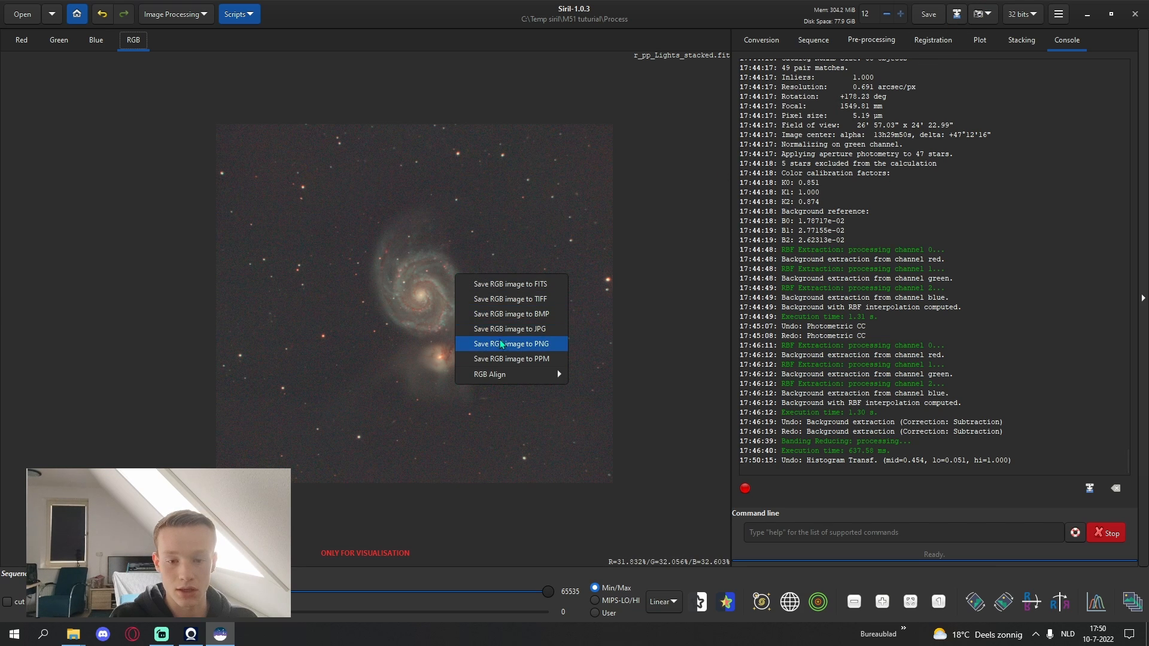
left_click(499, 299)
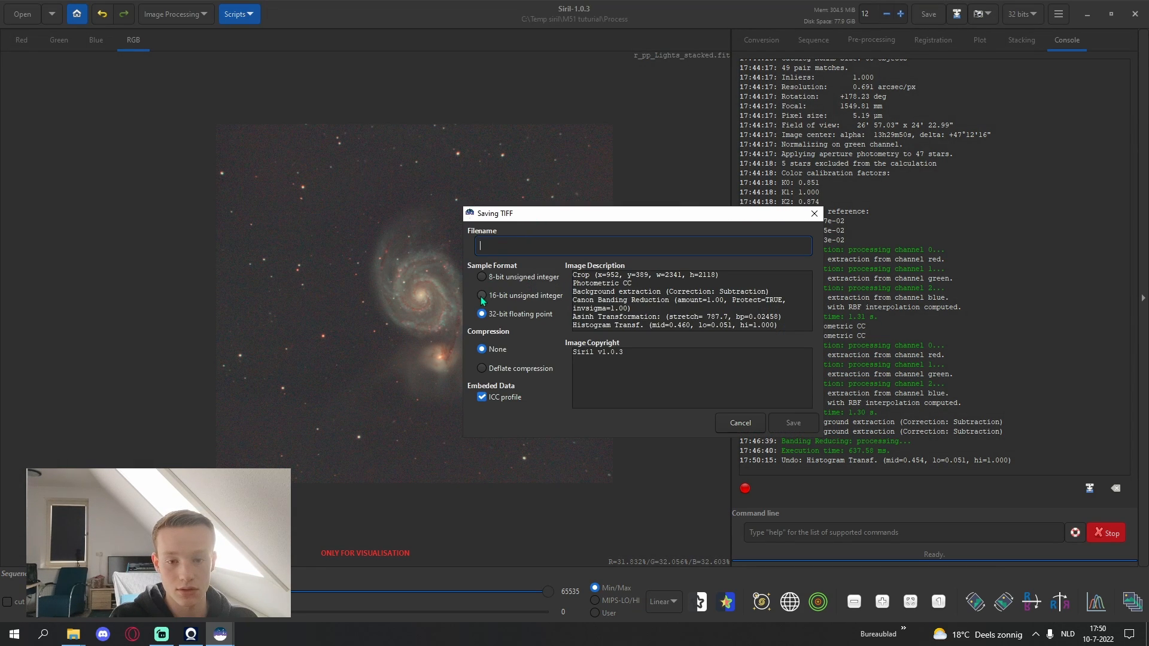
left_click(481, 295)
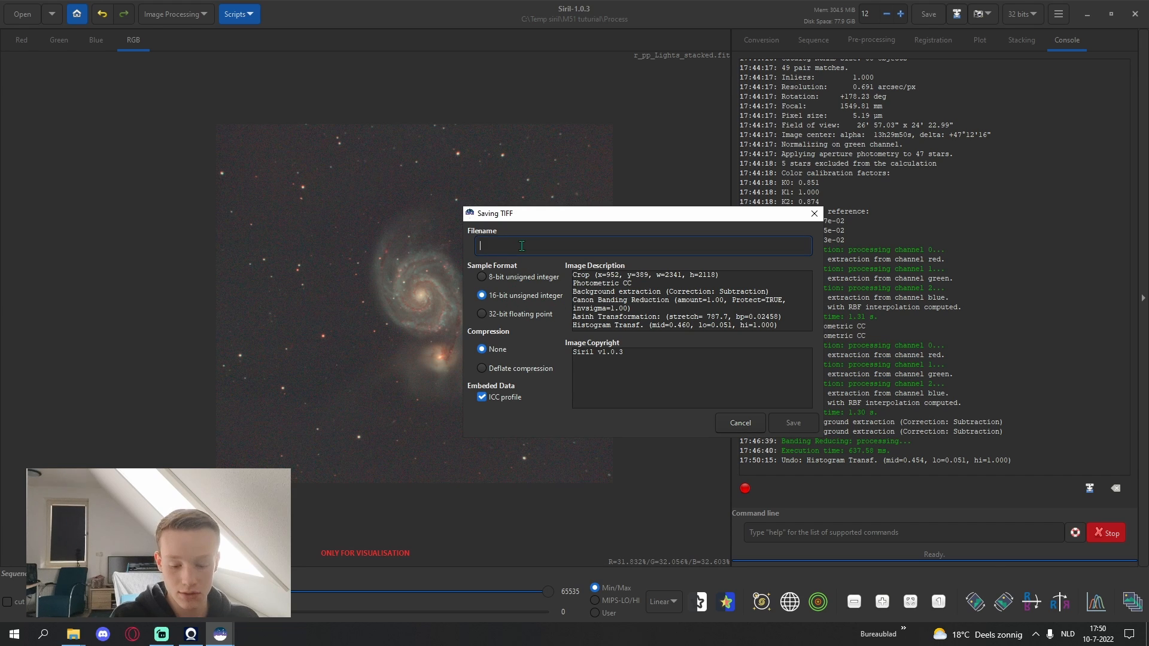
type("fa siril")
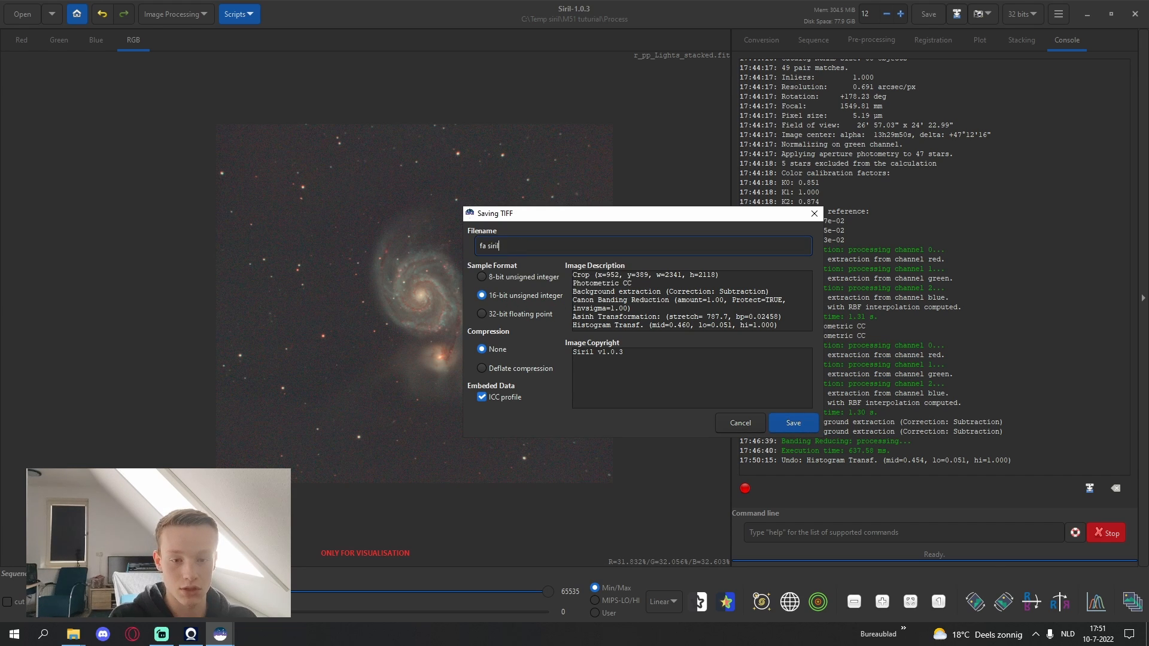
left_click(794, 423)
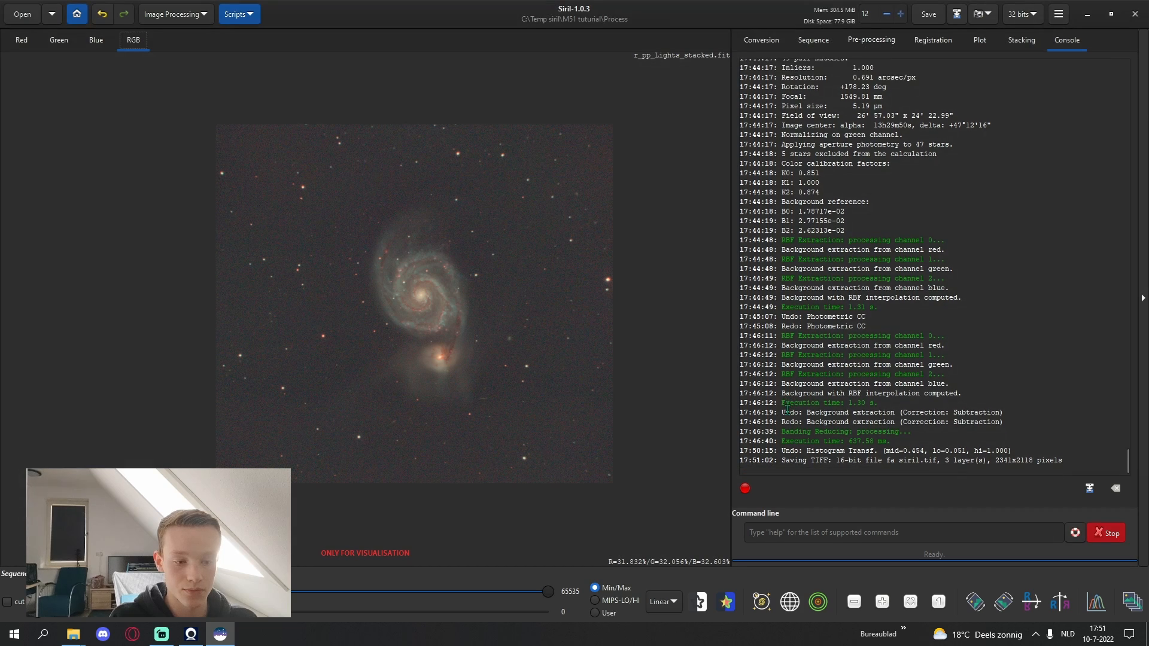
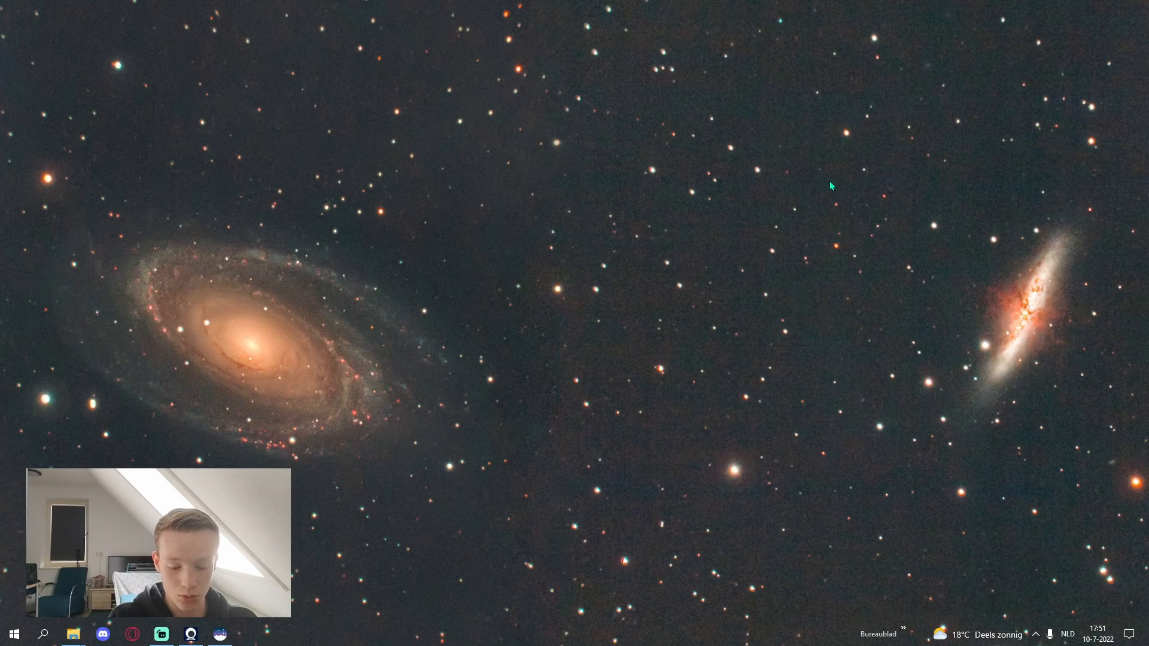
Launch StarNet++ GUI and load fa siril.tif from the Process folder as the input file
key("super")
type("starn")
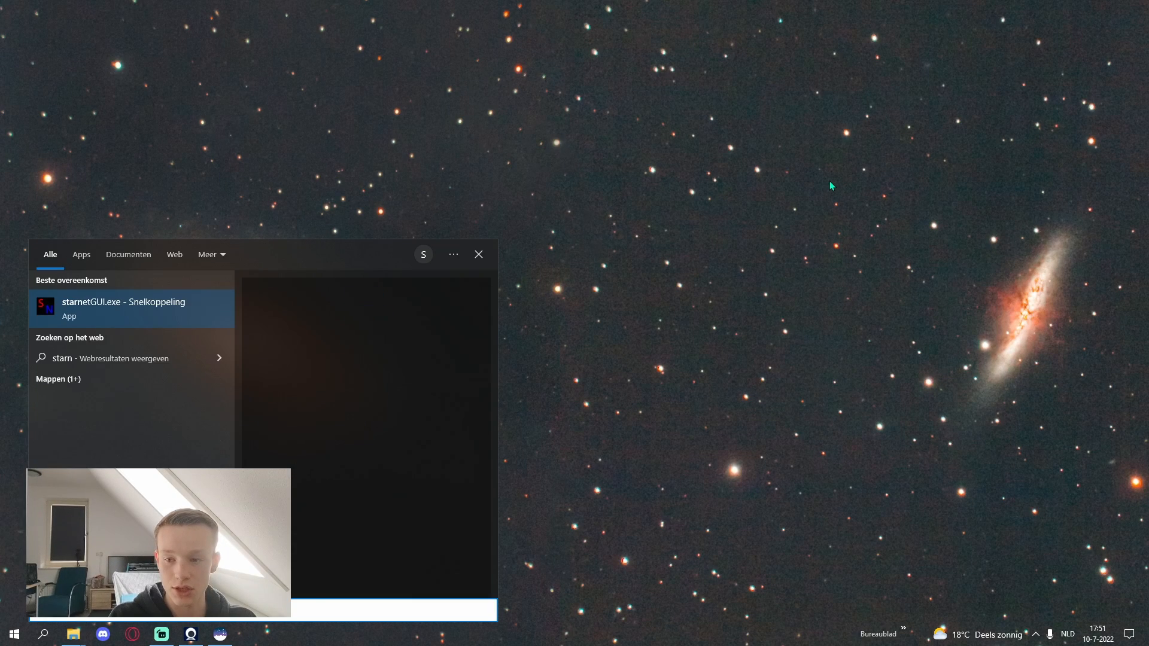
key("Return")
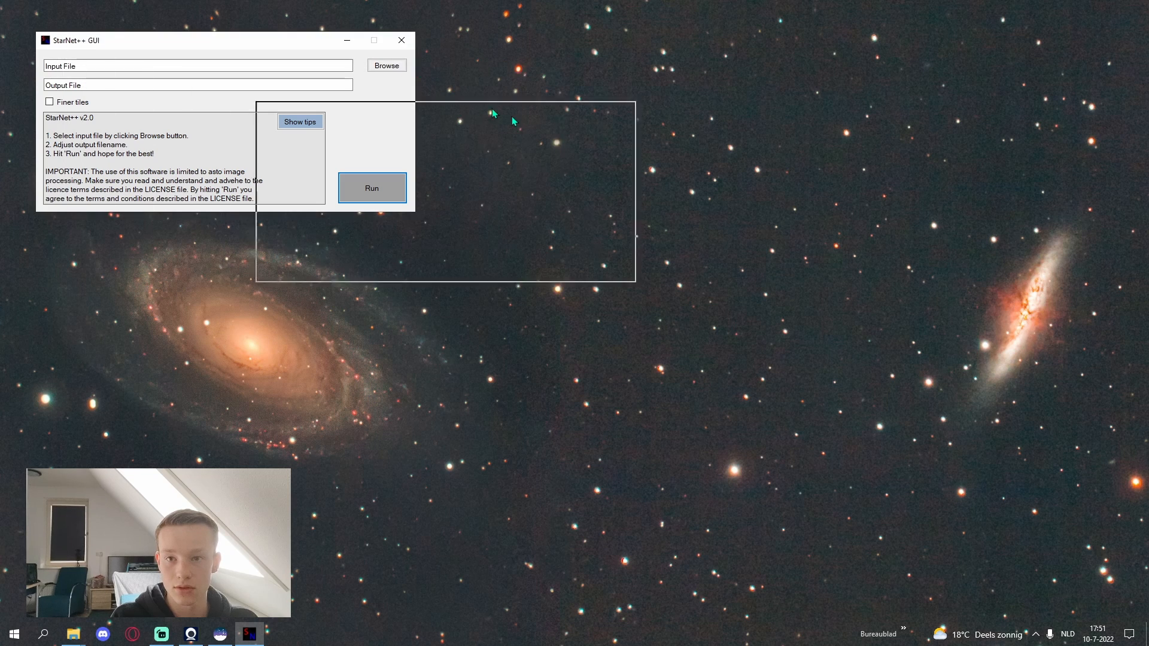
left_click_drag(513, 121, 661, 178)
left_click(754, 193)
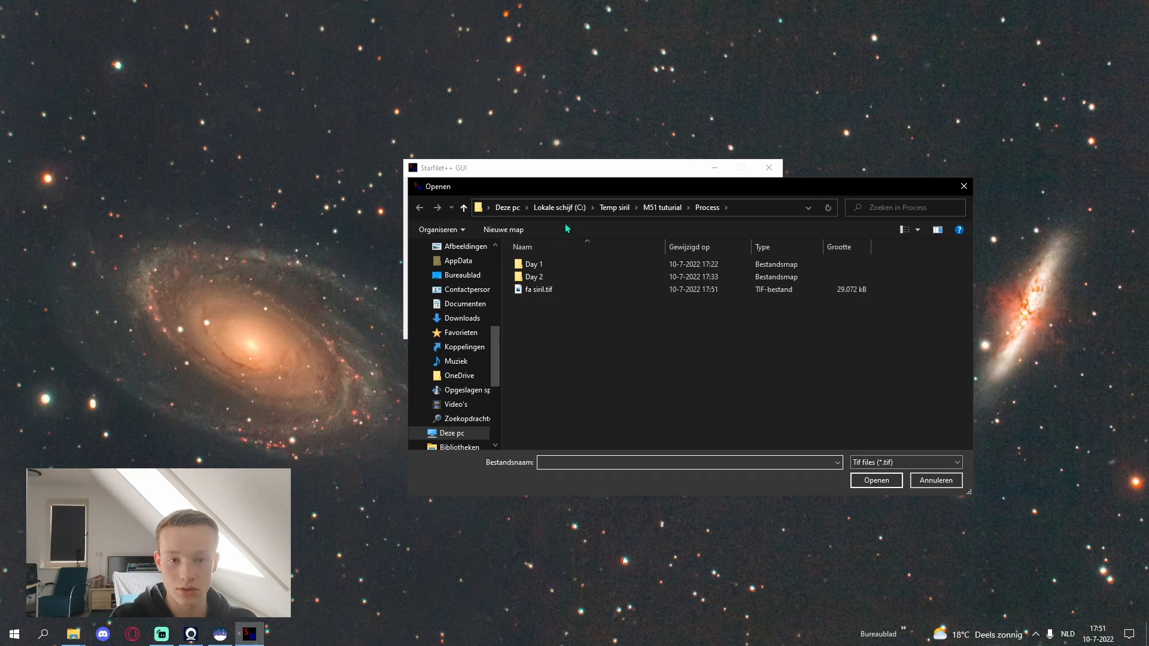
double_click(539, 289)
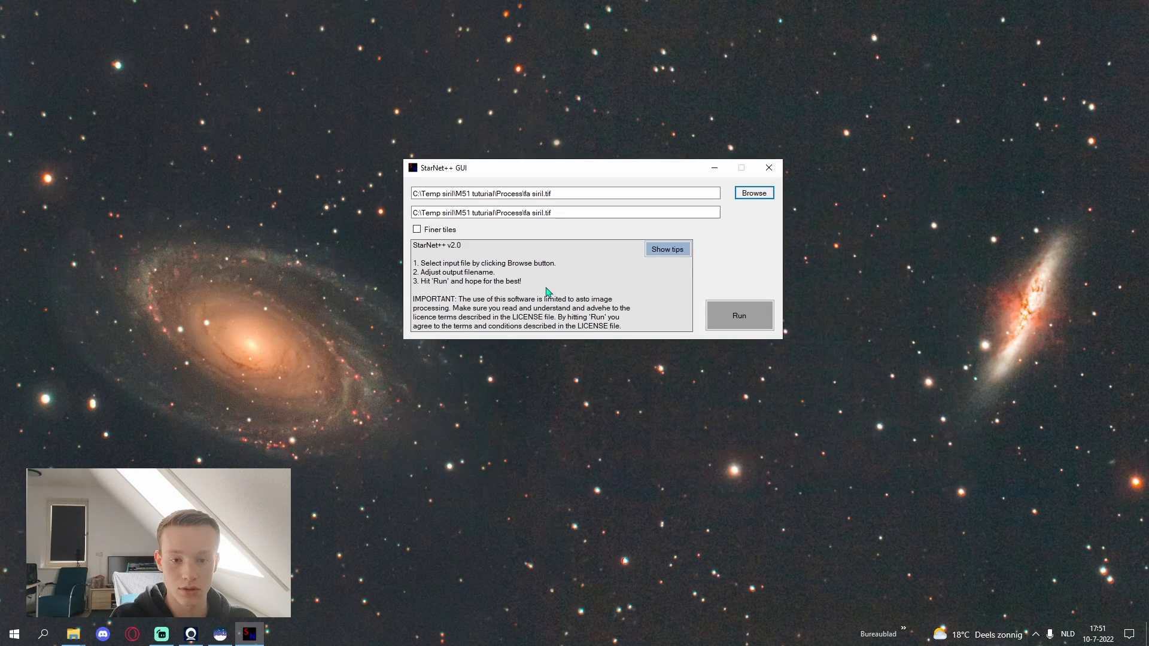
Name the output file "fa siril starless.tif" and run the star removal
left_click(542, 212)
type("starless")
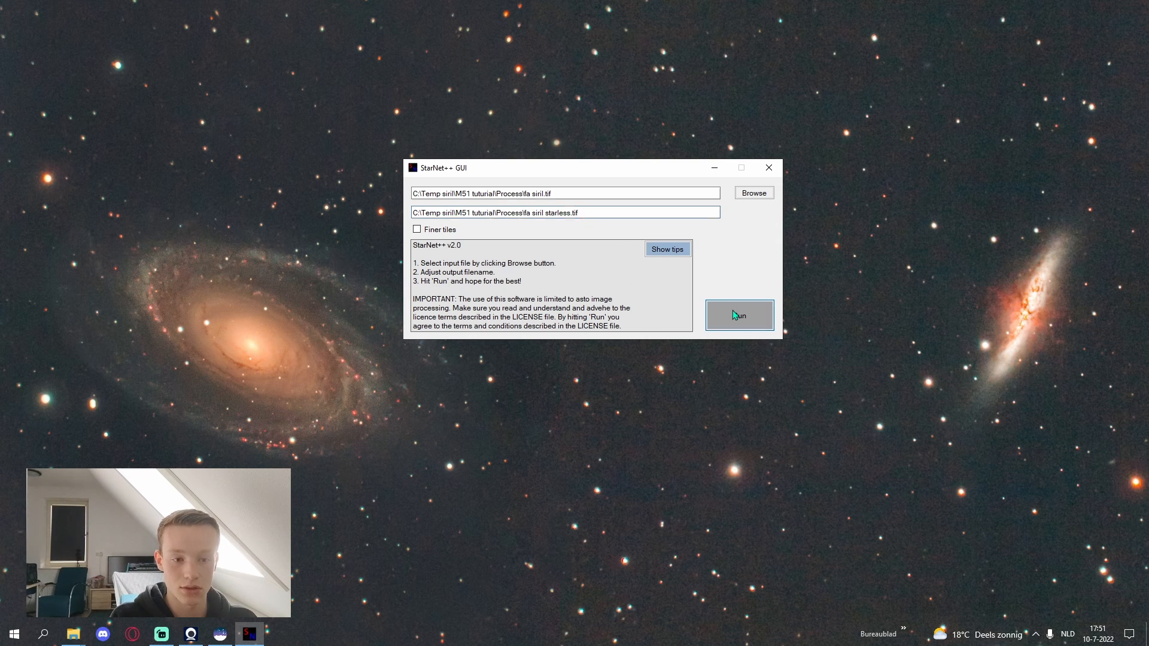
left_click(739, 320)
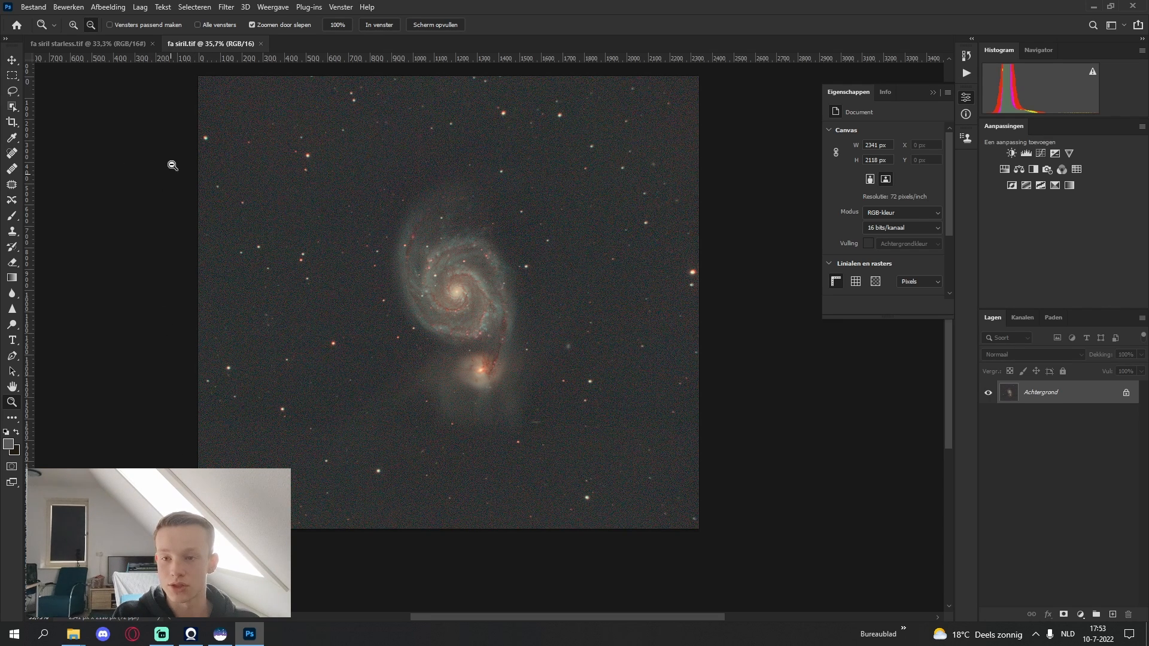
Compare the two open images and duplicate the background layer of fa siril.tif
left_click(105, 47)
left_click(209, 48)
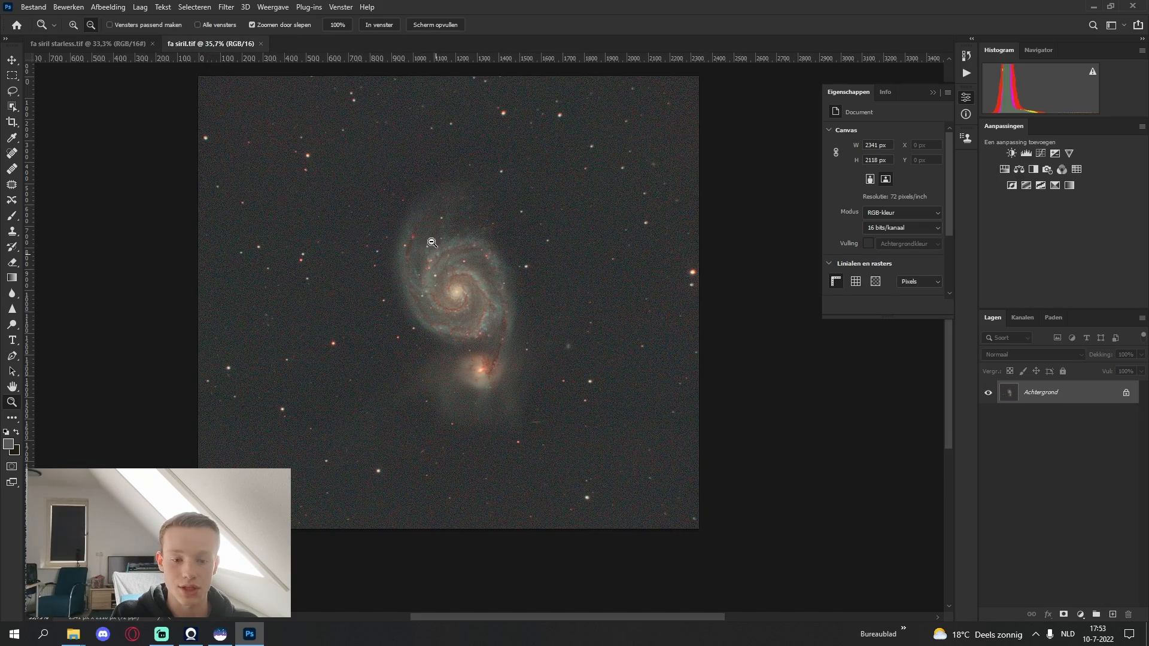
left_click_drag(405, 175, 418, 209)
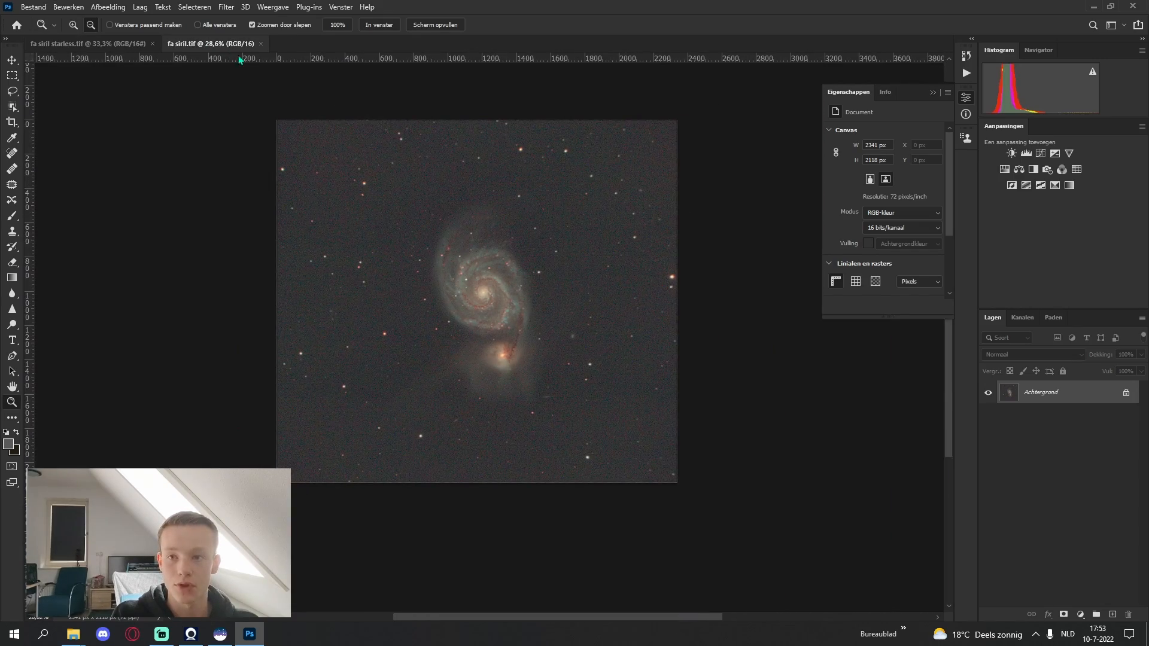
left_click_drag(506, 185, 525, 187)
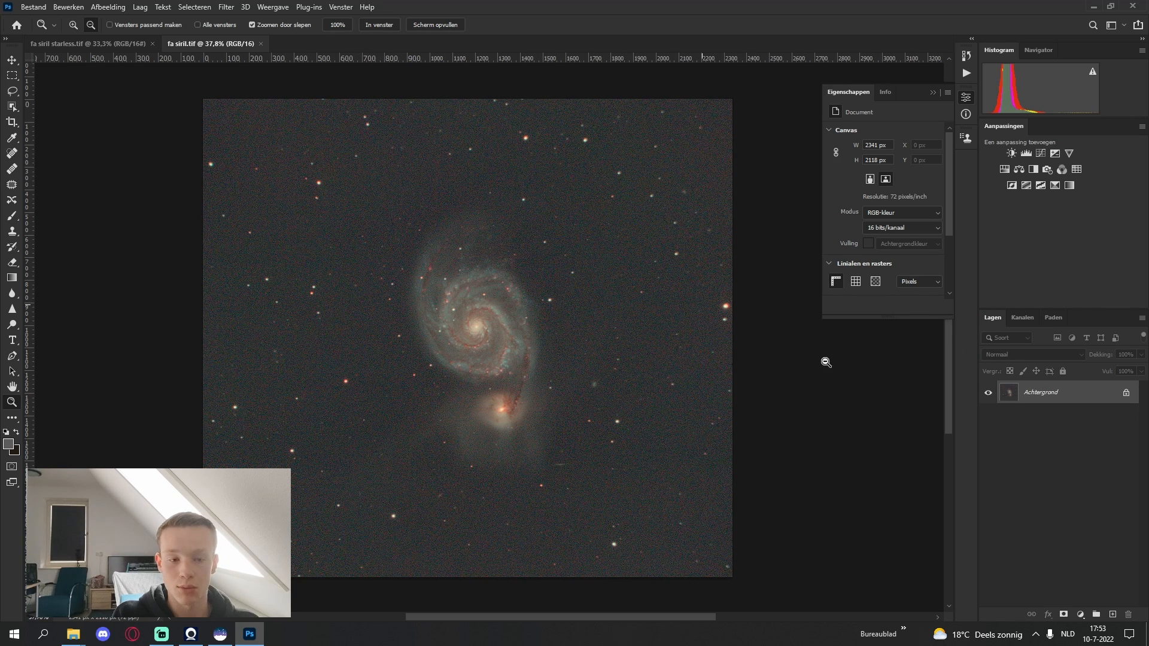
left_click_drag(1061, 396, 1112, 615)
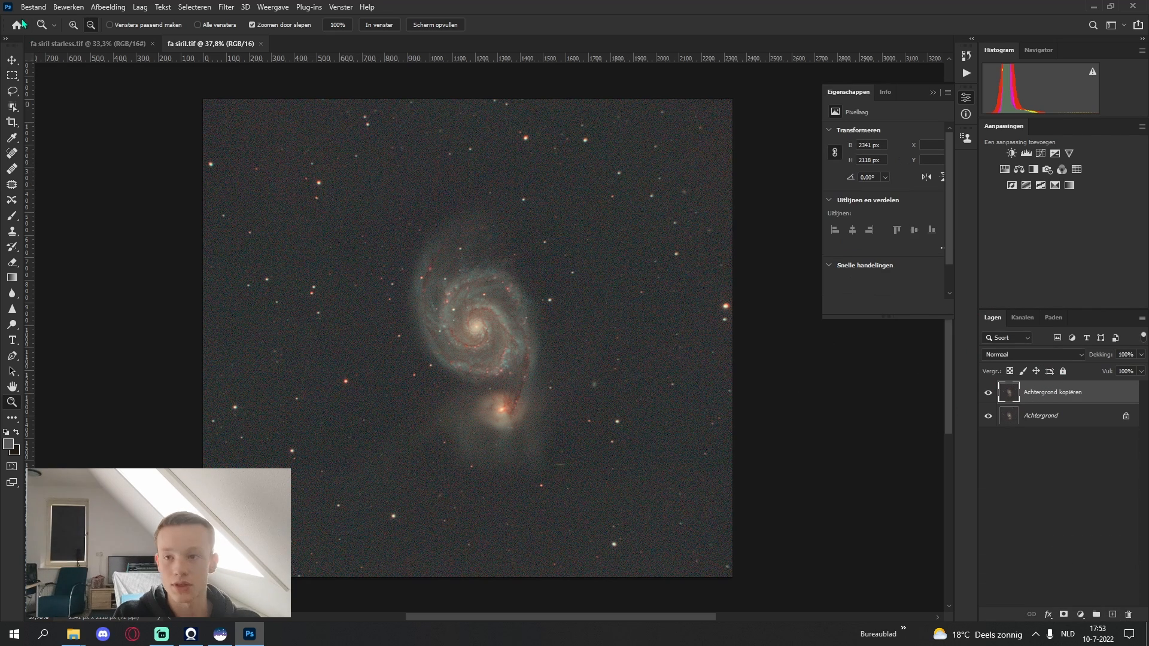
Set up Apply Image on the duplicated layer with blending Aftrekken (Subtract) and fa siril starless.tif as the source
left_click(103, 7)
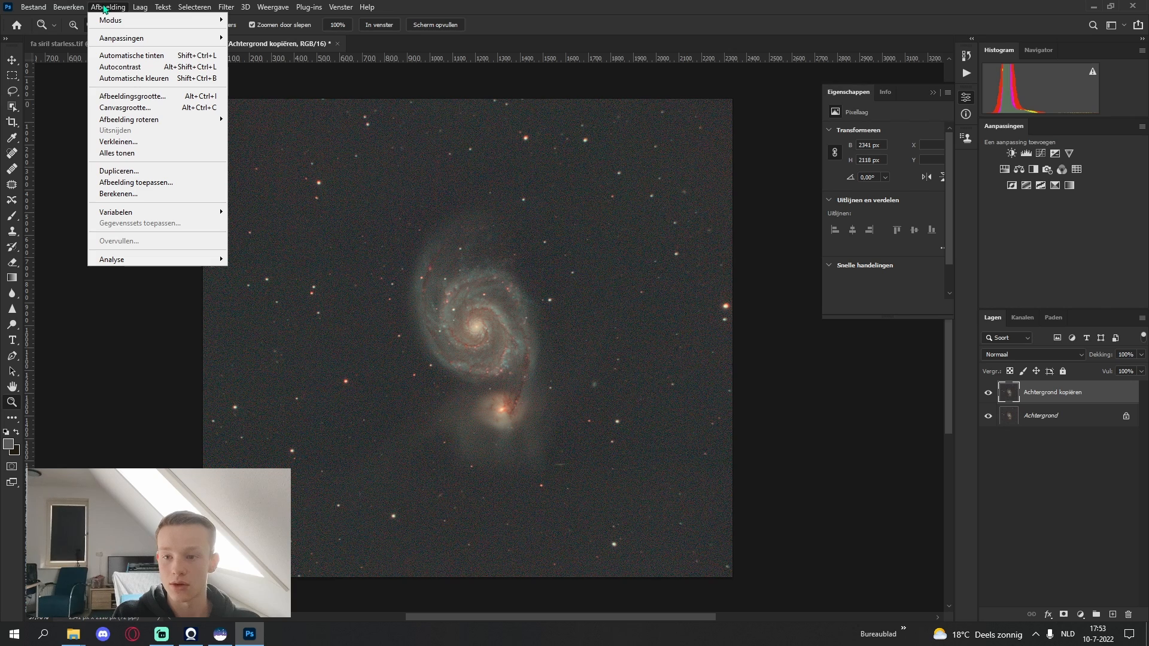
left_click(149, 188)
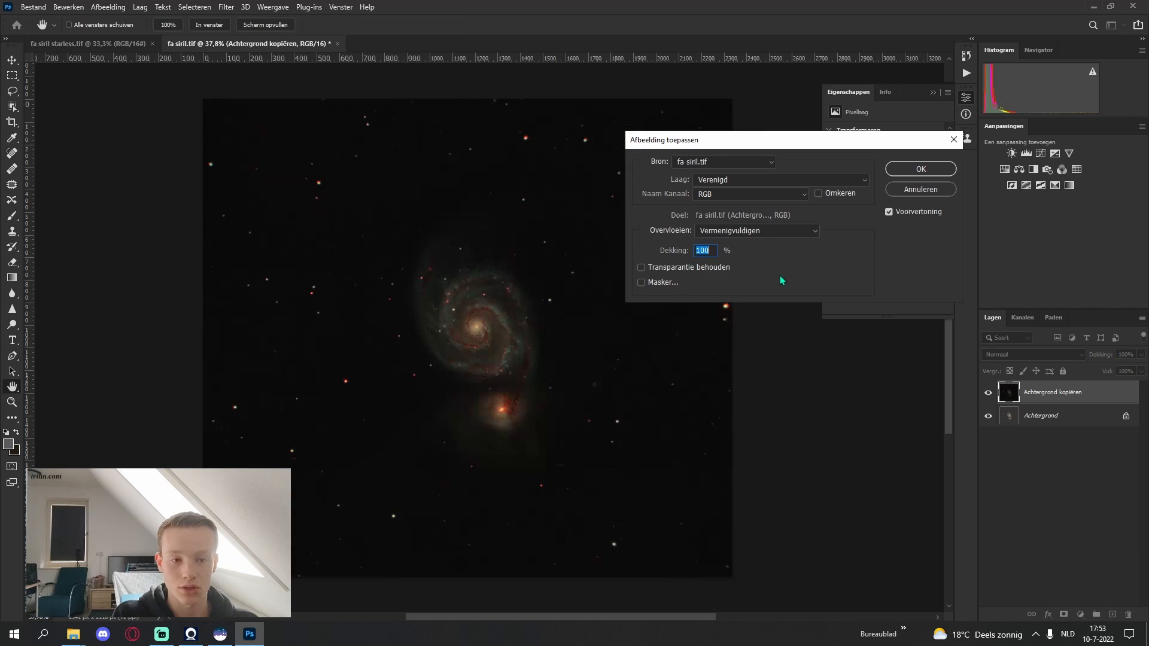
left_click(751, 232)
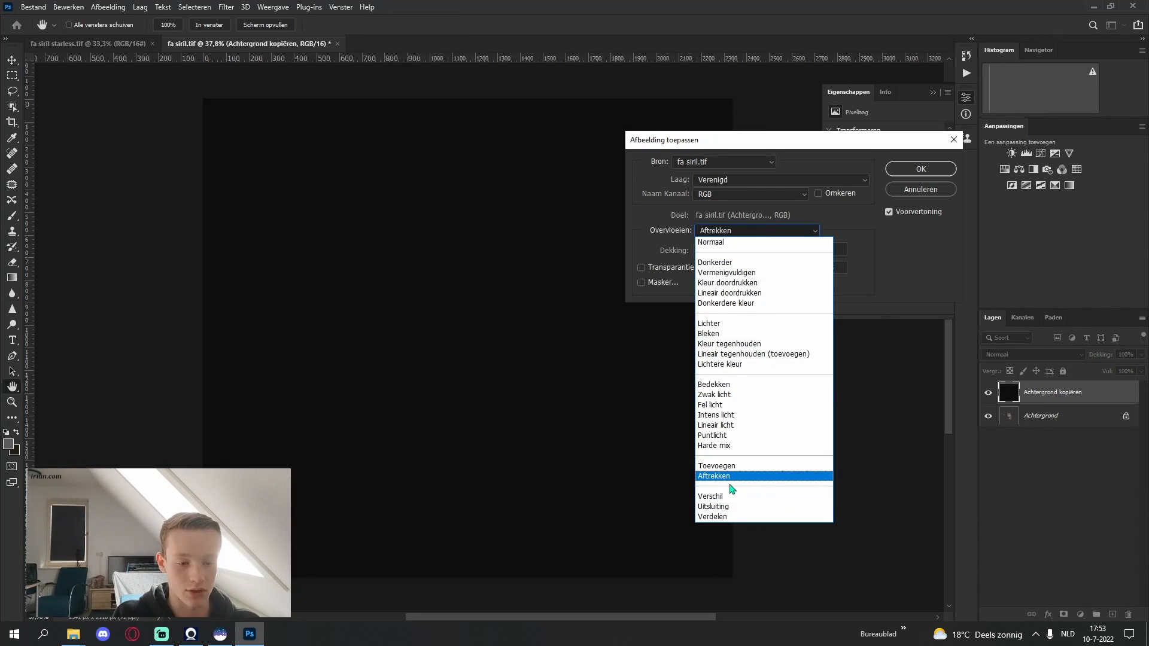
left_click(731, 477)
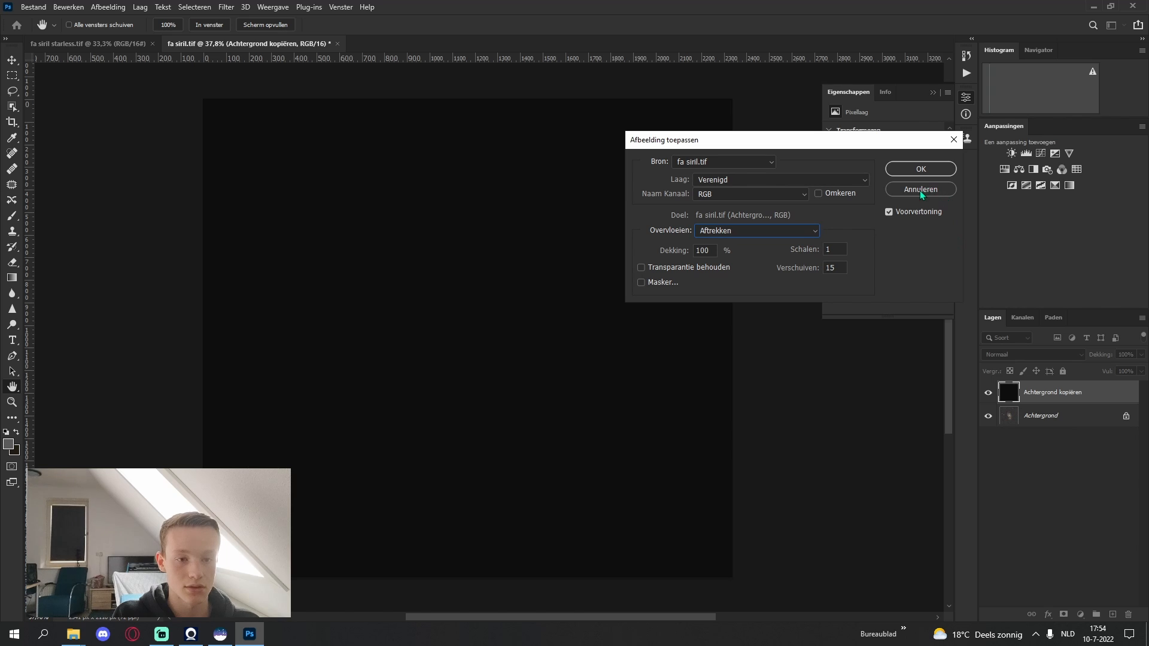
left_click(723, 161)
left_click(706, 171)
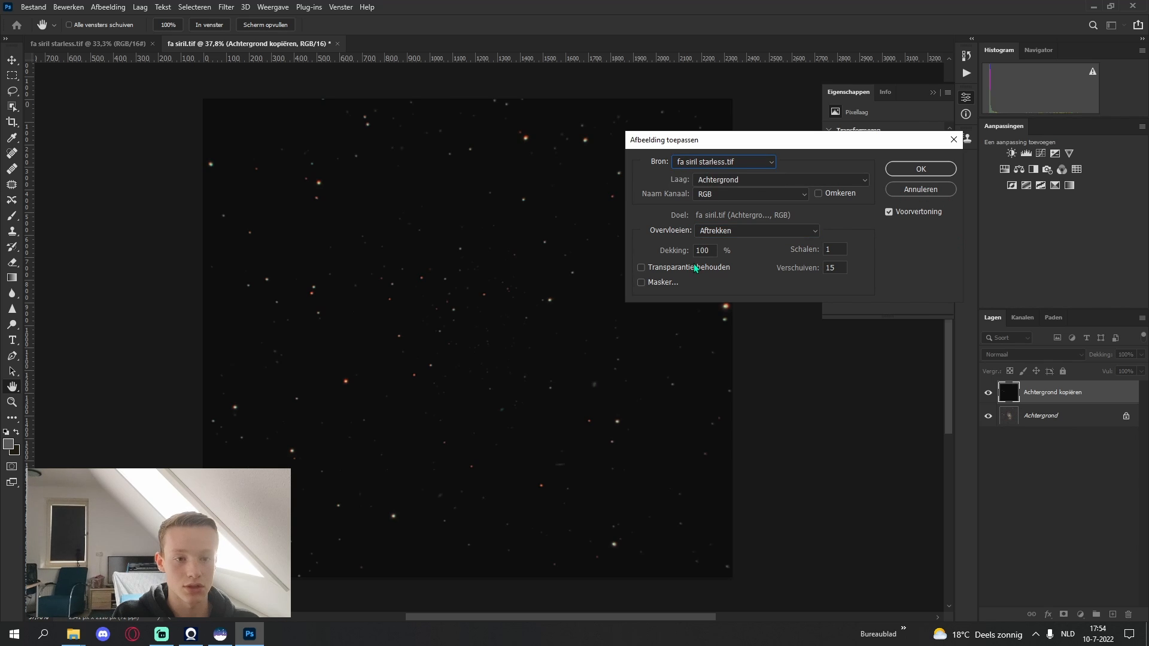
Examine individual stars with the Apply Image preview on and off to compare the subtraction with the original
left_click_drag(628, 429, 648, 453)
left_click_drag(481, 331, 447, 325)
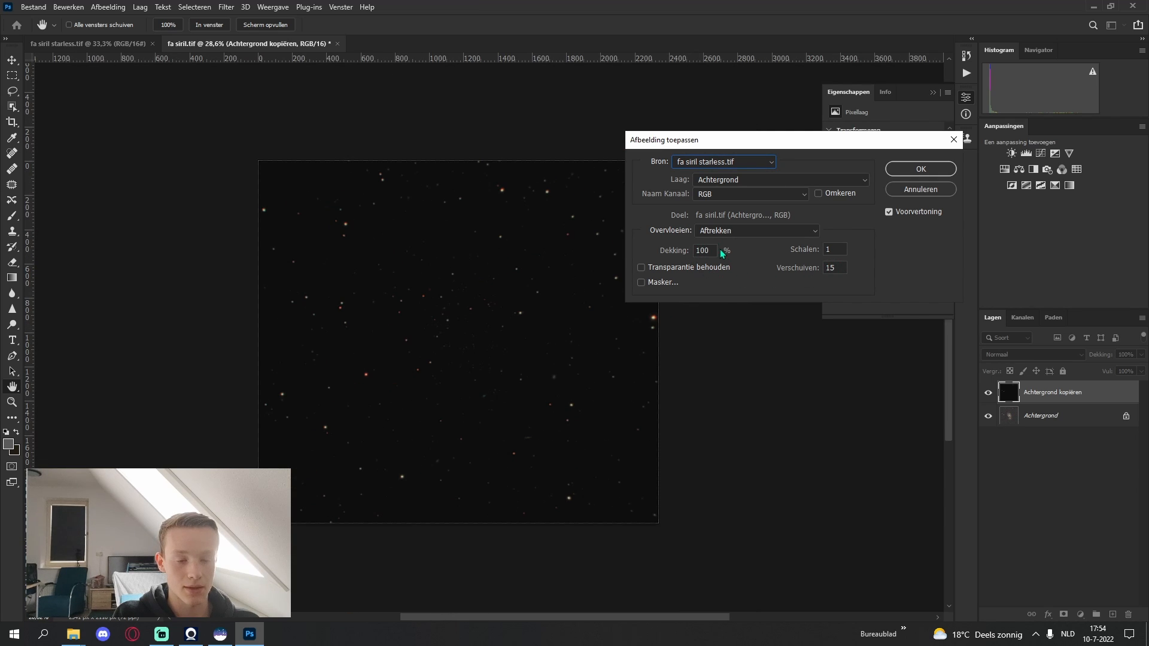
double_click(830, 264)
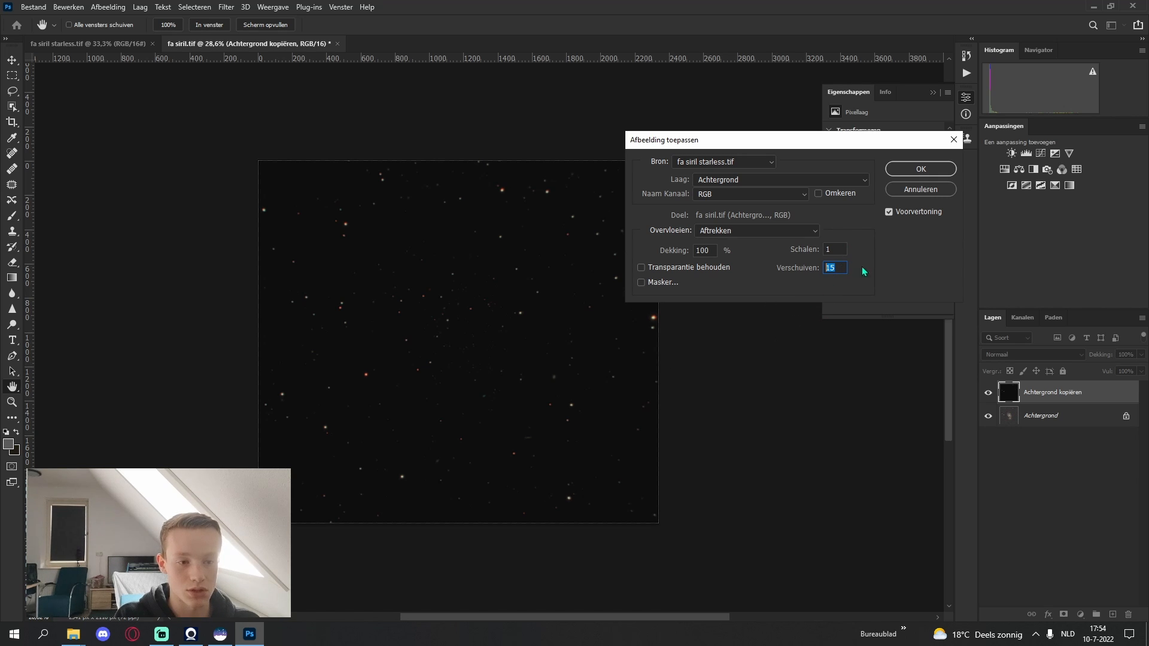
left_click_drag(559, 400, 704, 421)
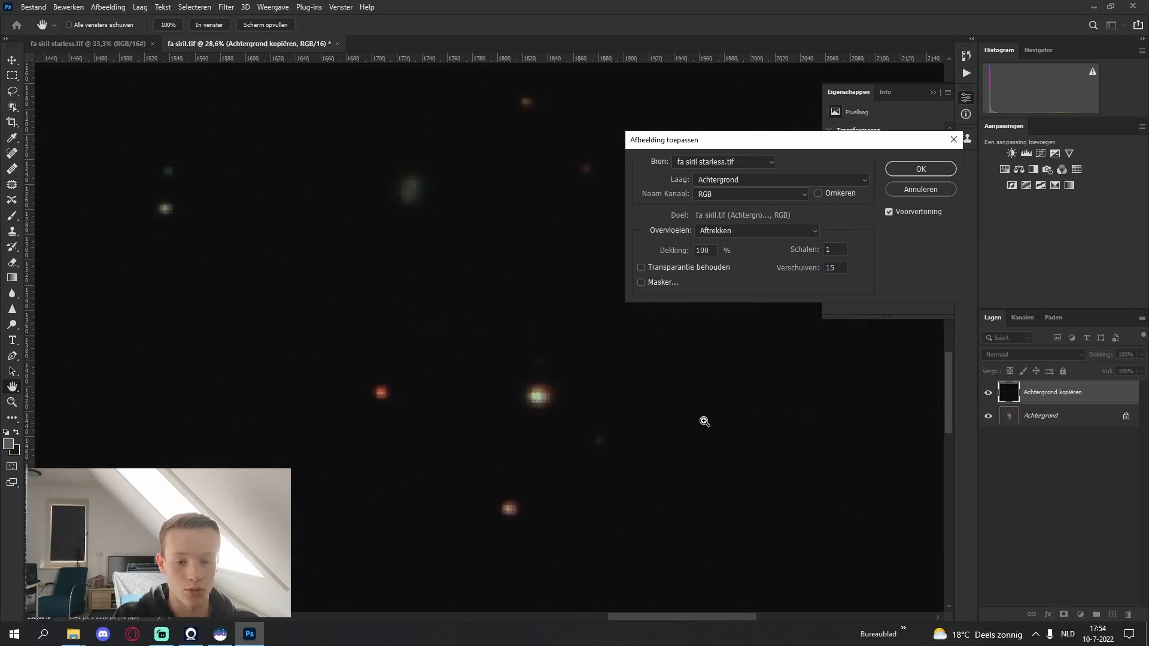
left_click(887, 211)
left_click(888, 211)
left_click(888, 211)
left_click(887, 211)
left_click(888, 211)
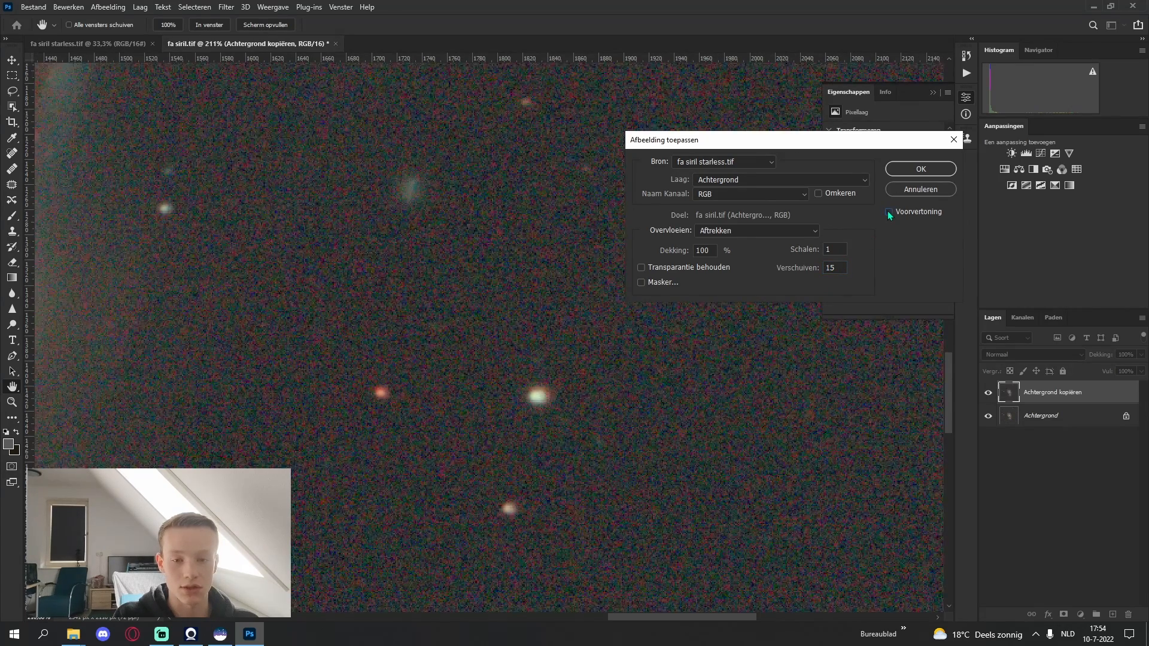
left_click(888, 211)
left_click(888, 211)
left_click(888, 211)
left_click(888, 211)
left_click(888, 211)
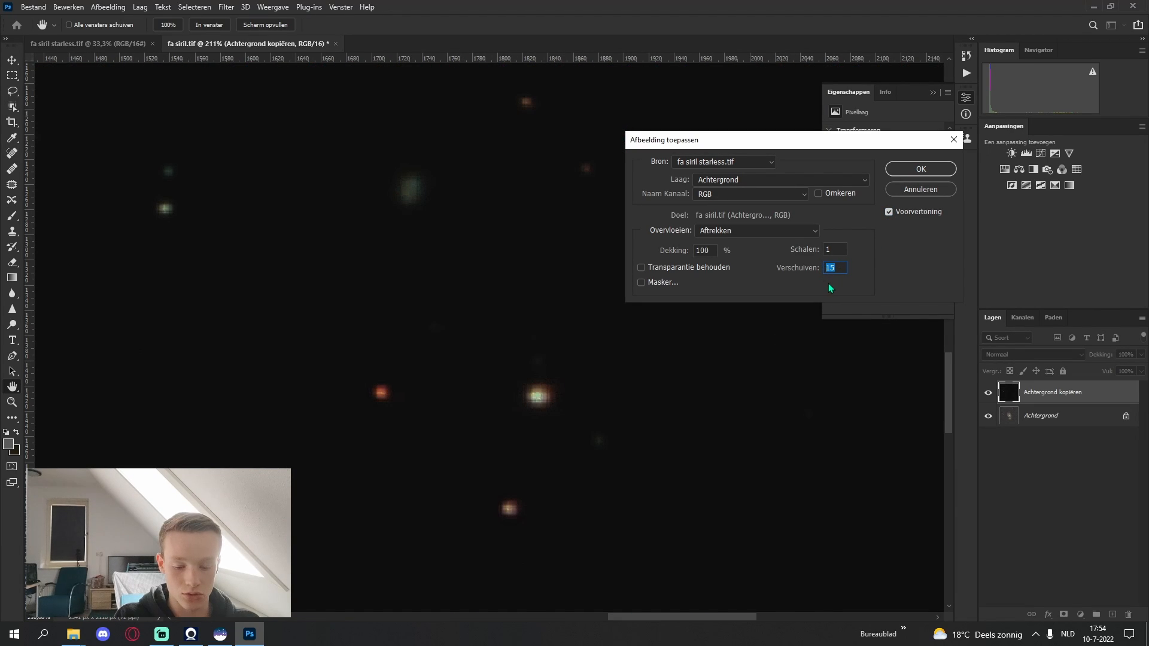
Try offsets of 10 and 5, and apply the subtraction with the offset set back to 15
type("10")
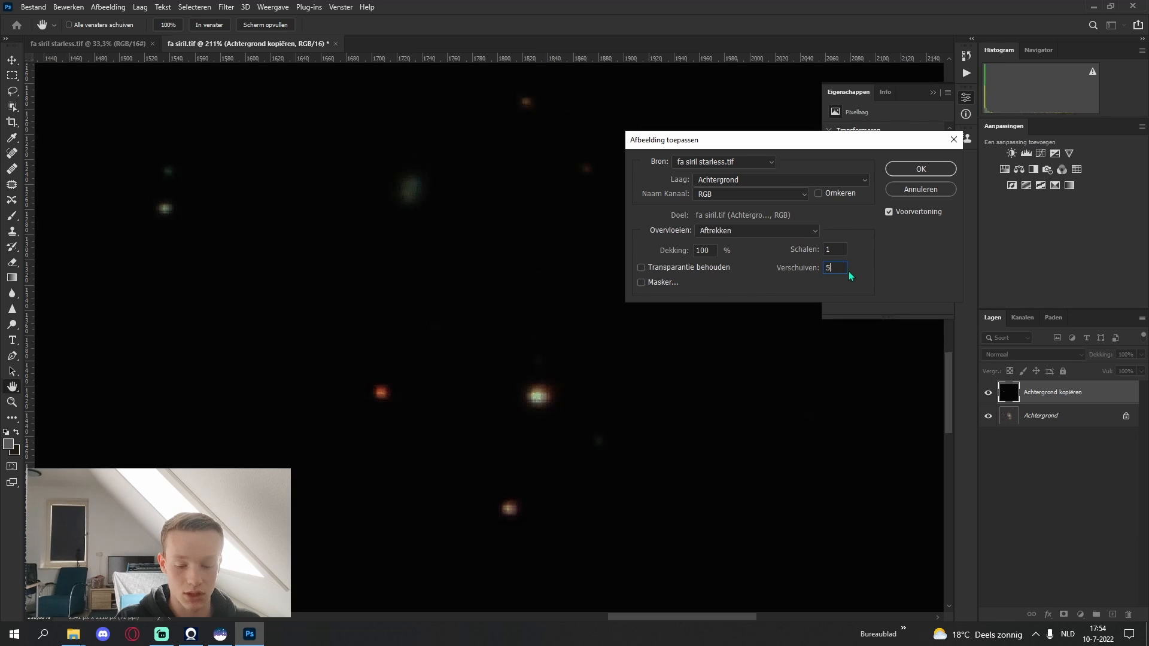
type("5")
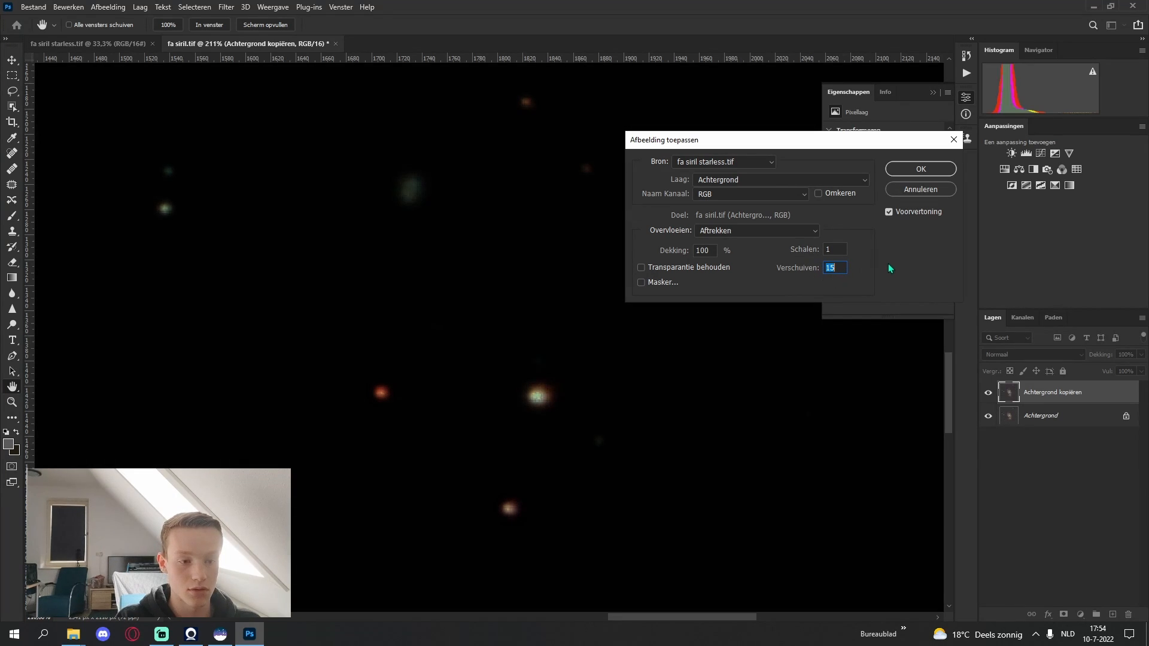
left_click(921, 171)
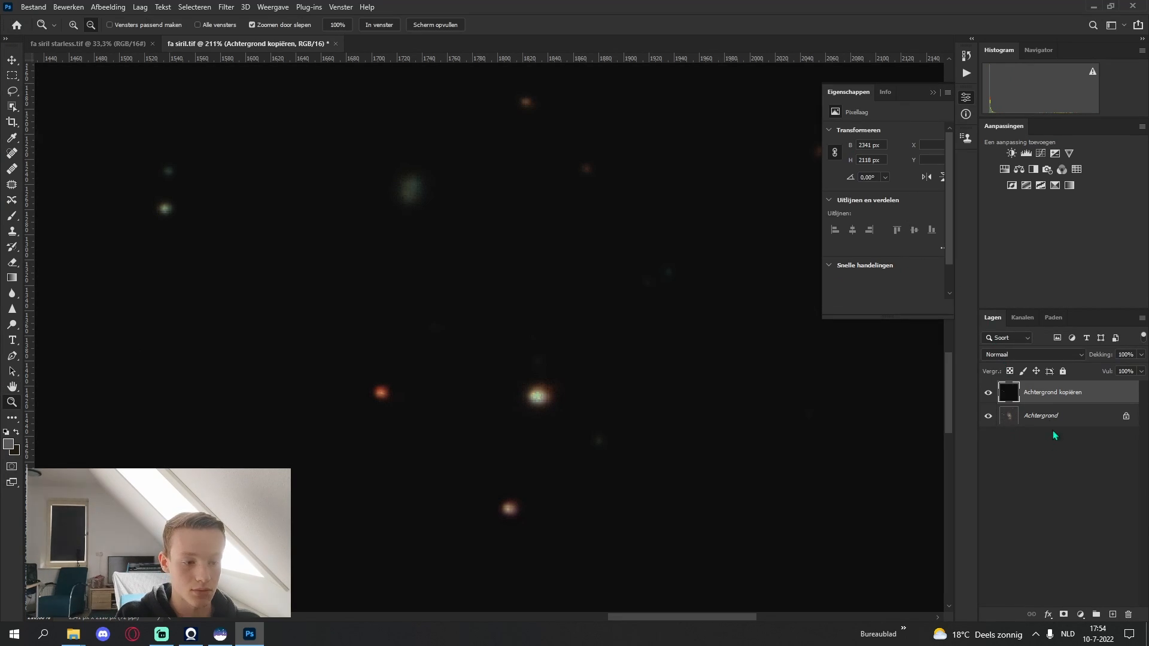
Rename the subtracted layer as "Stars" and deselect it
double_click(1052, 392)
type("Stars")
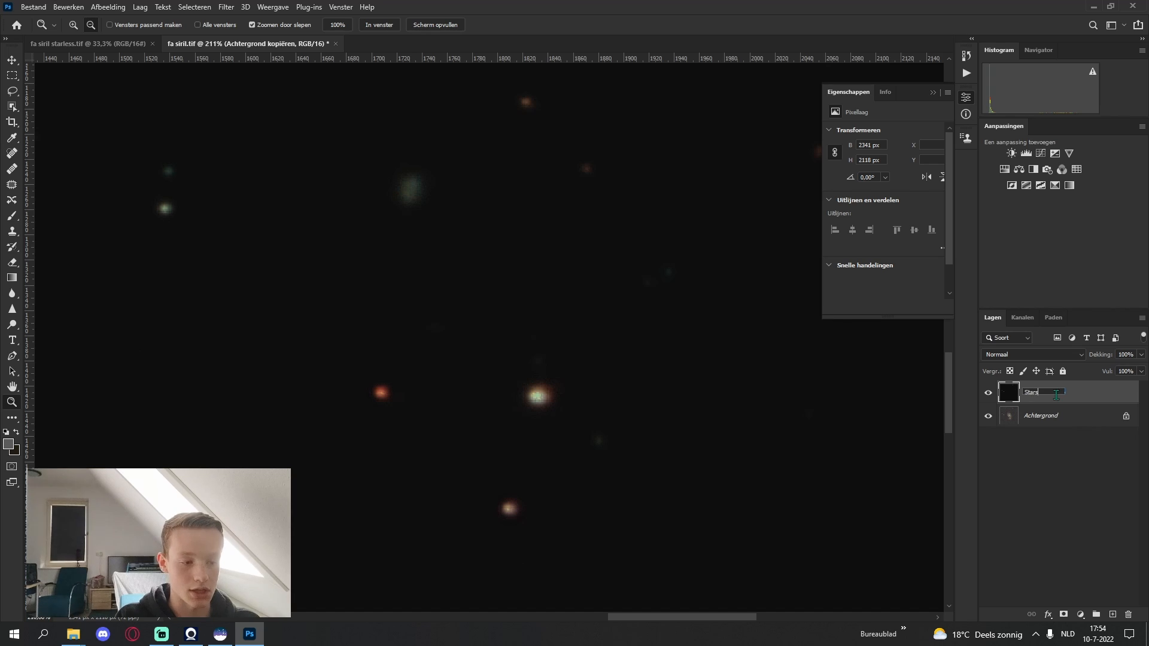
key("Return")
left_click(1044, 487)
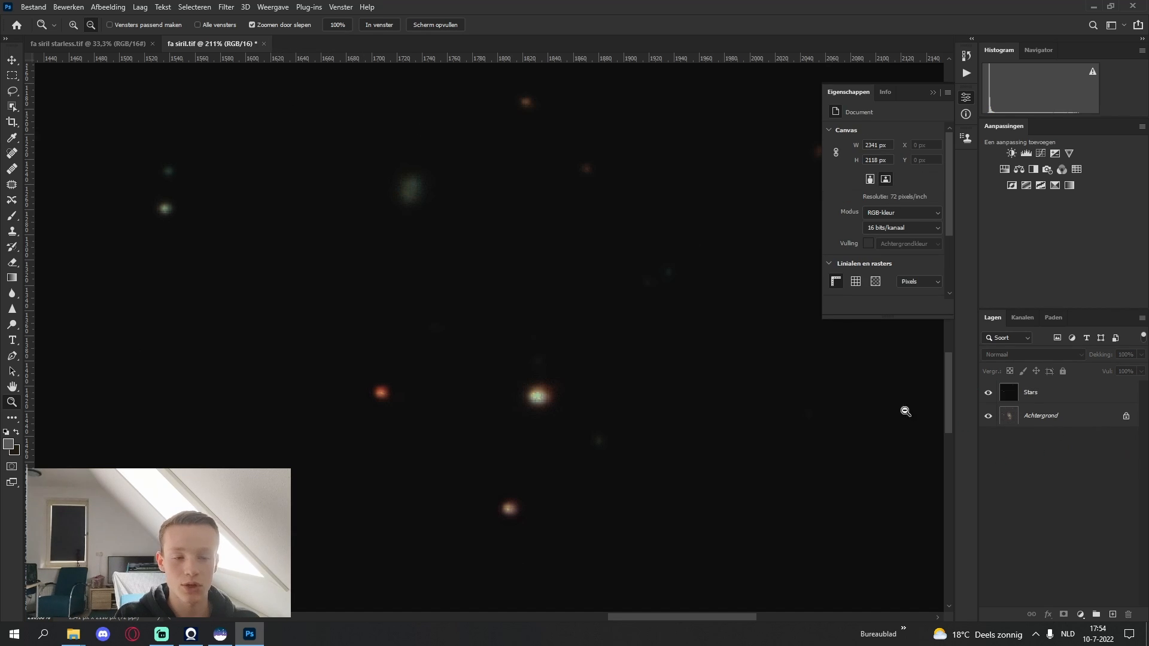
Switch to the fa siril starless.tif document and duplicate its Achtergrond (Background) layer
left_click(117, 43)
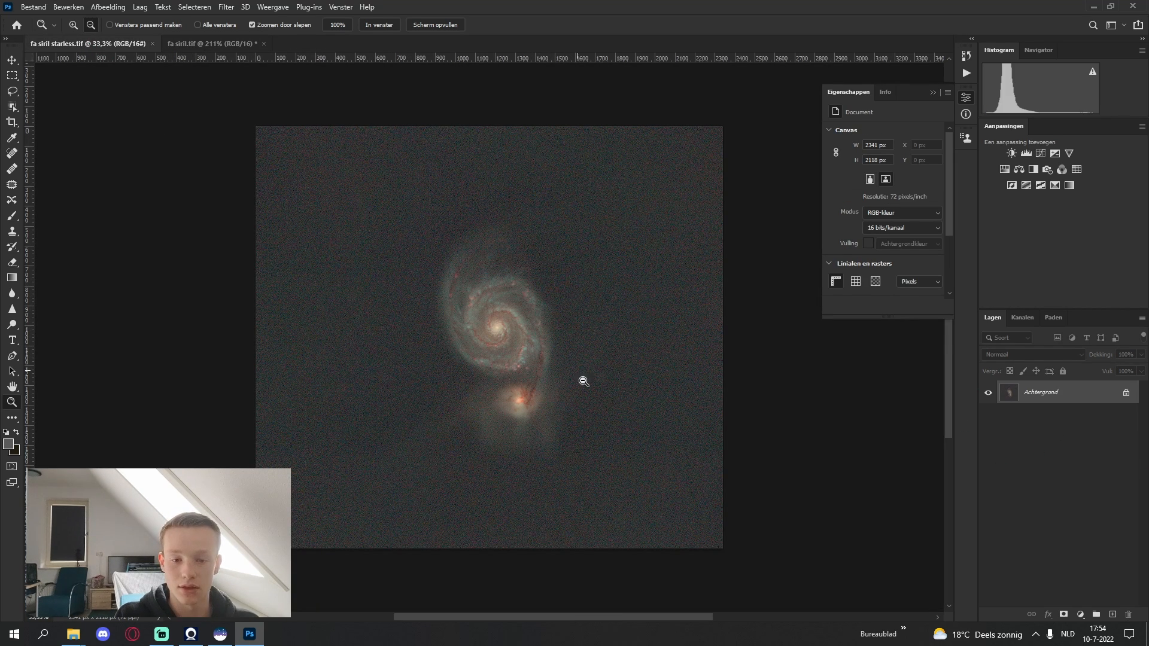
left_click_drag(613, 283, 413, 253)
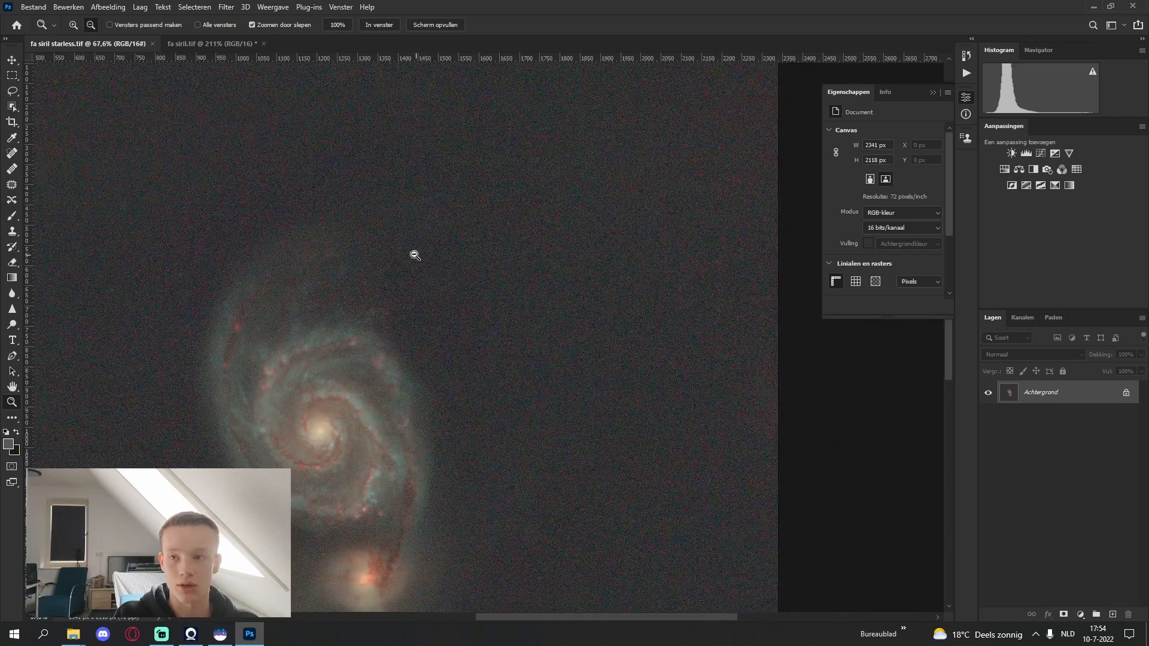
left_click_drag(416, 196, 354, 270)
left_click_drag(354, 275, 370, 309)
left_click_drag(446, 262, 404, 267)
left_click_drag(1033, 397, 1111, 614)
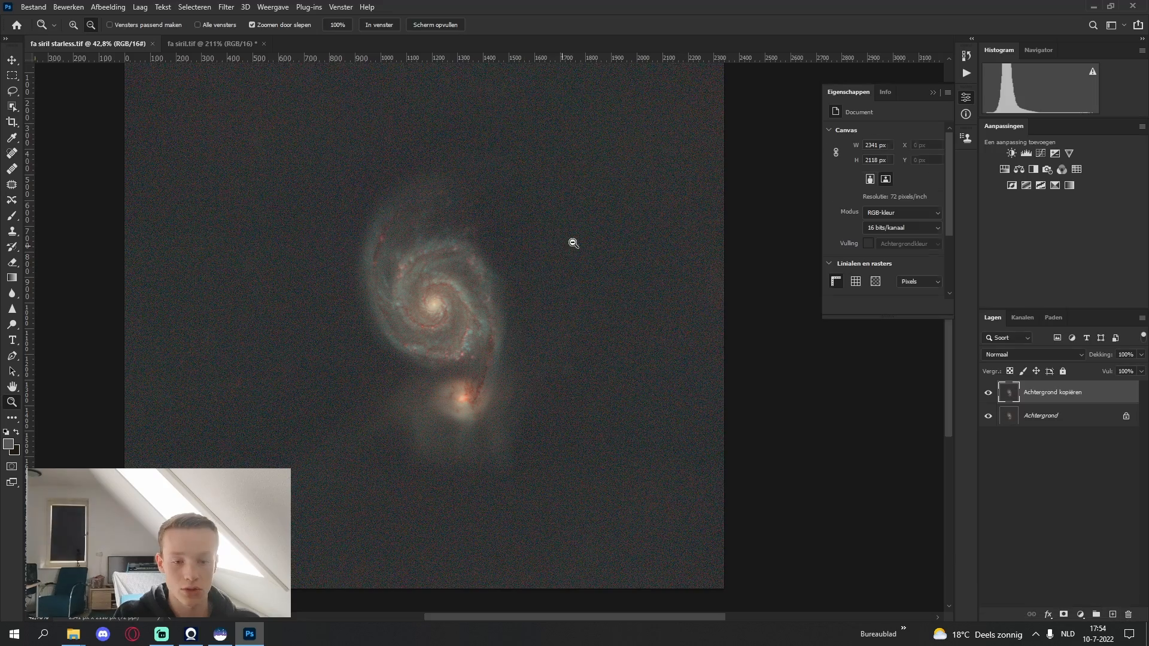
Denoise the duplicated layer with the Camera Raw filter, setting both NR and Kleur-NR (color noise reduction) to 100
left_click_drag(572, 242, 410, 249)
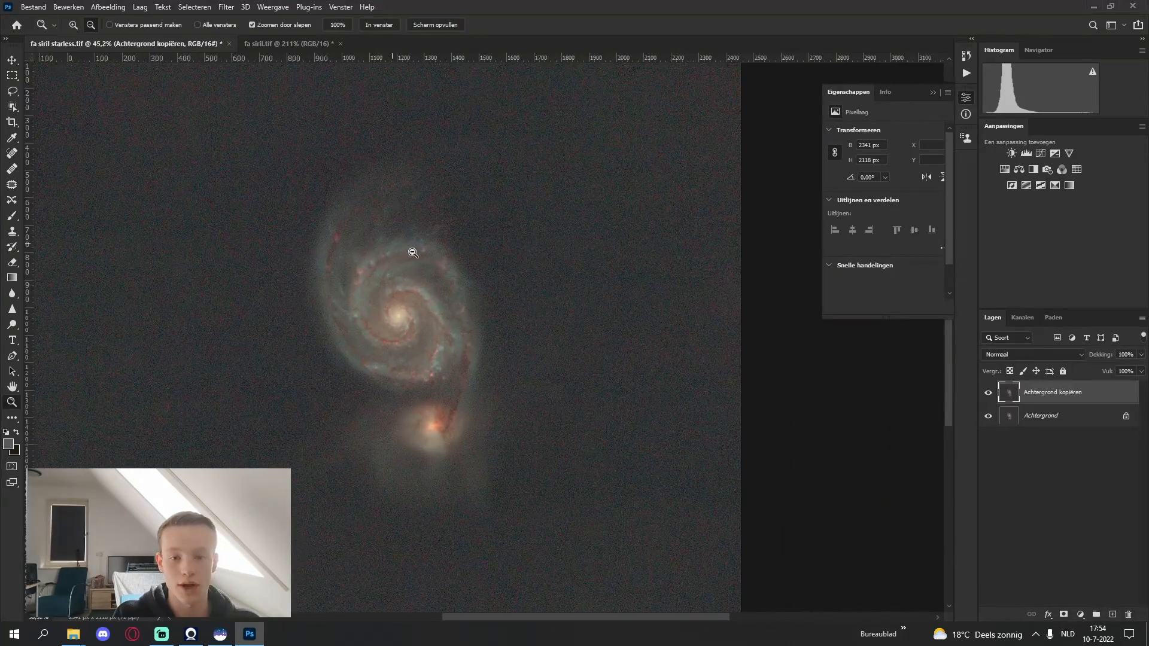
left_click(226, 6)
left_click(274, 105)
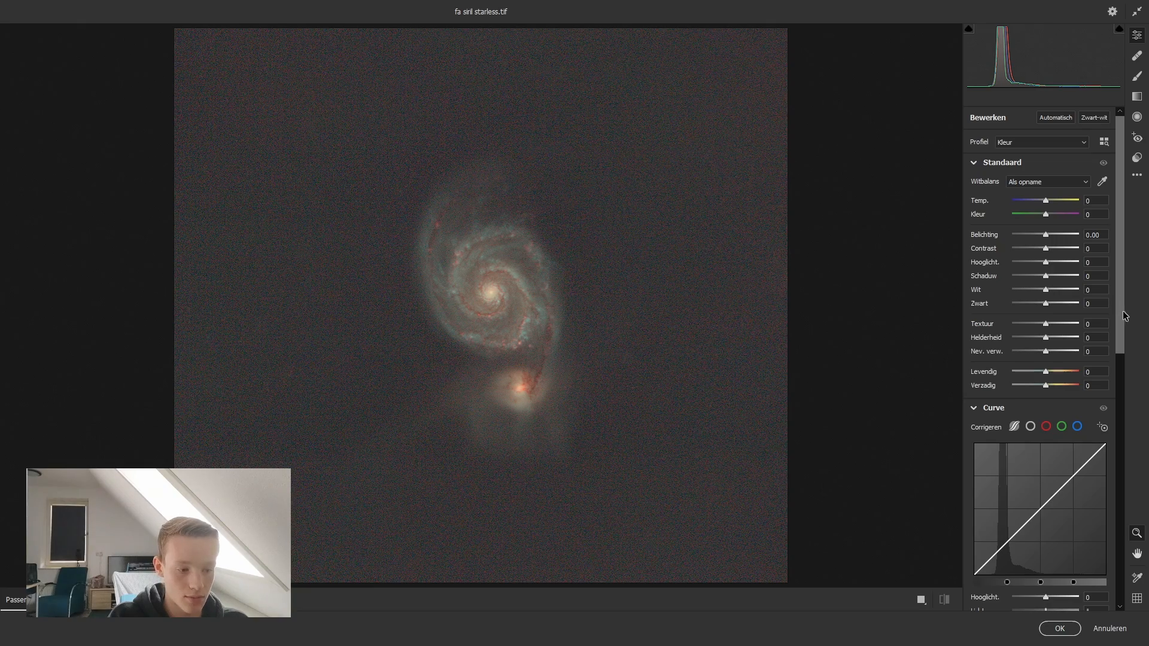
left_click_drag(1120, 308, 1141, 402)
scroll(984, 477, "down", 2)
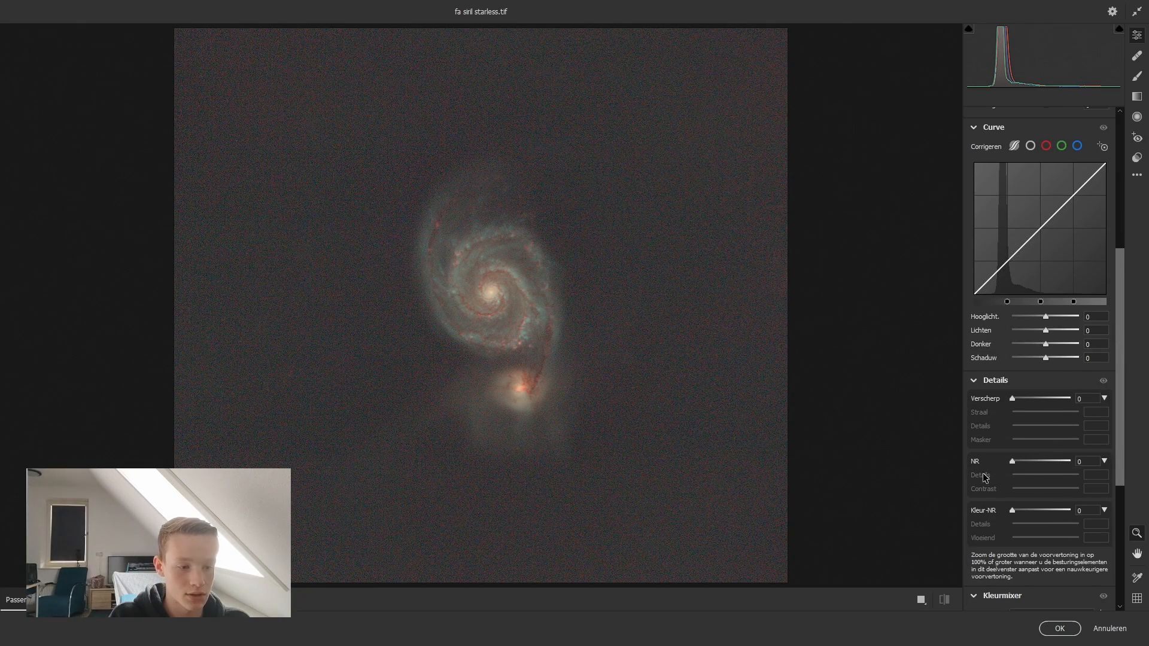
left_click(842, 477)
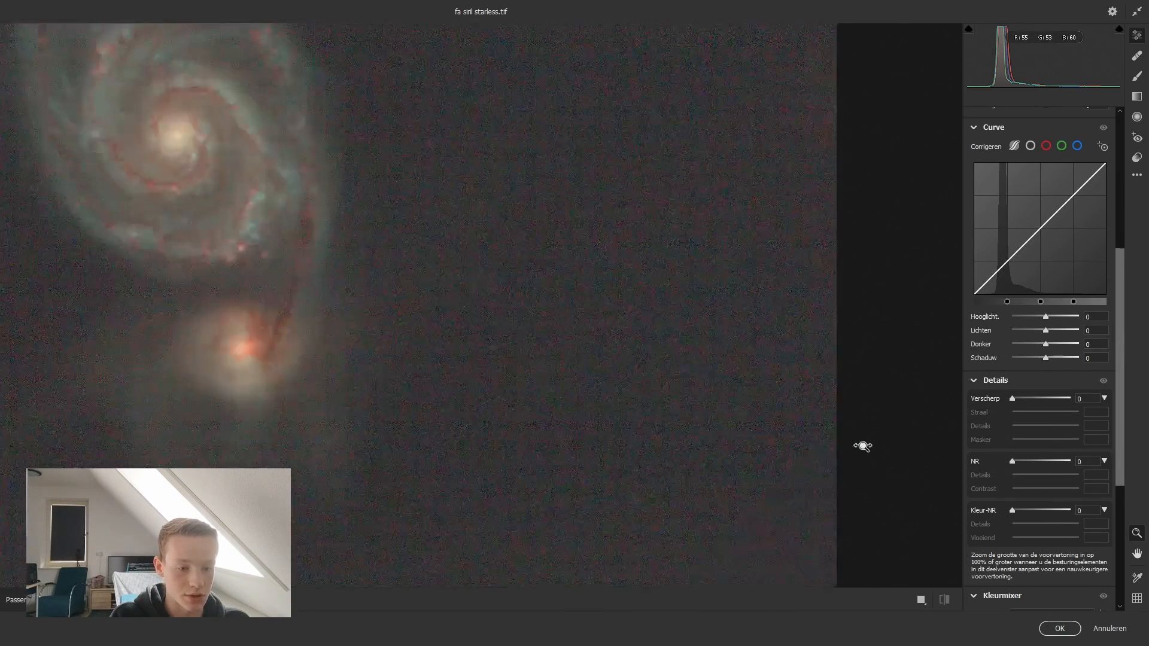
left_click_drag(1021, 462, 1105, 464)
left_click_drag(1012, 510, 1077, 511)
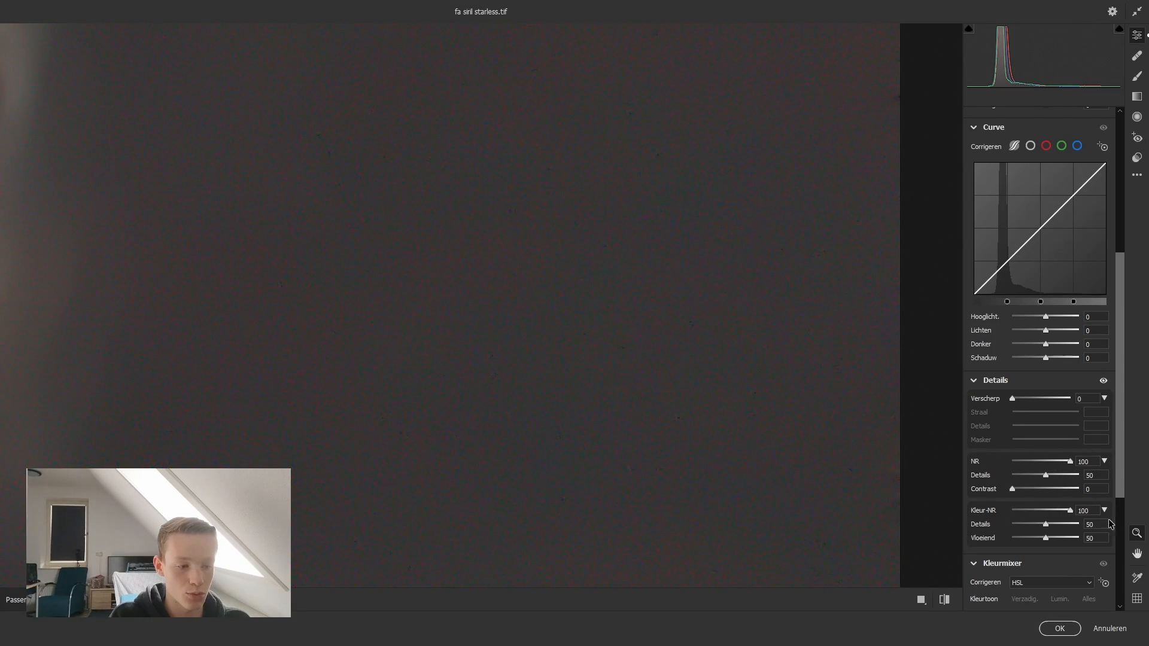
left_click(1059, 628)
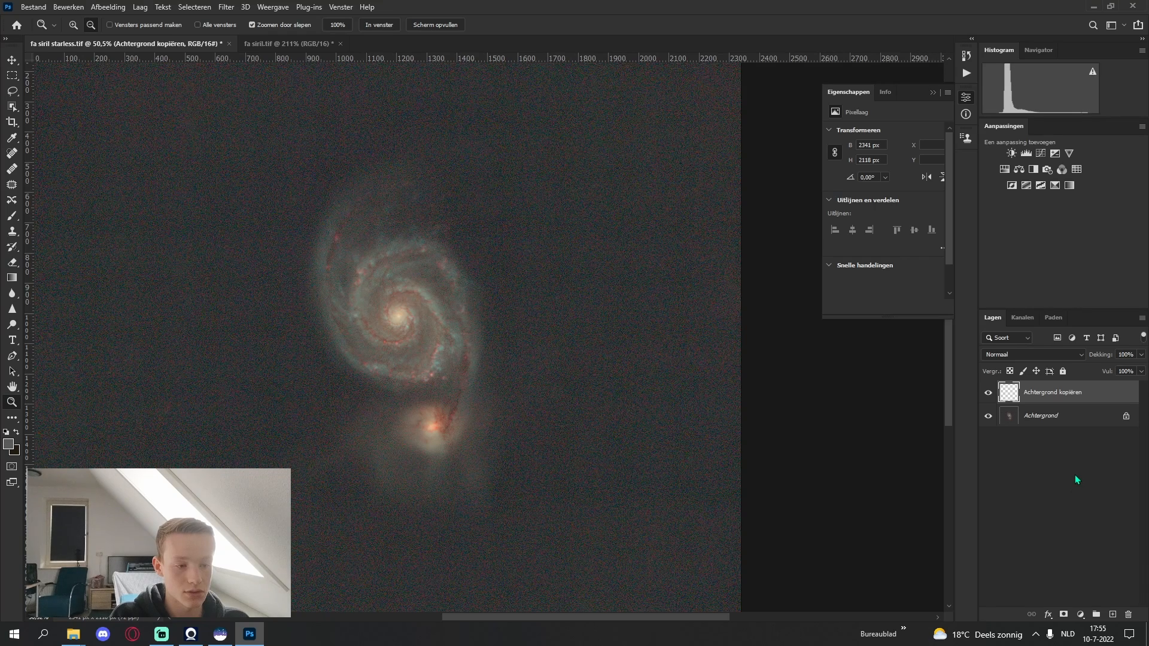
Lower the denoised layer's opacity to 15%, judging the detail in the galaxy's core, and deselect the layer
left_click(1142, 354)
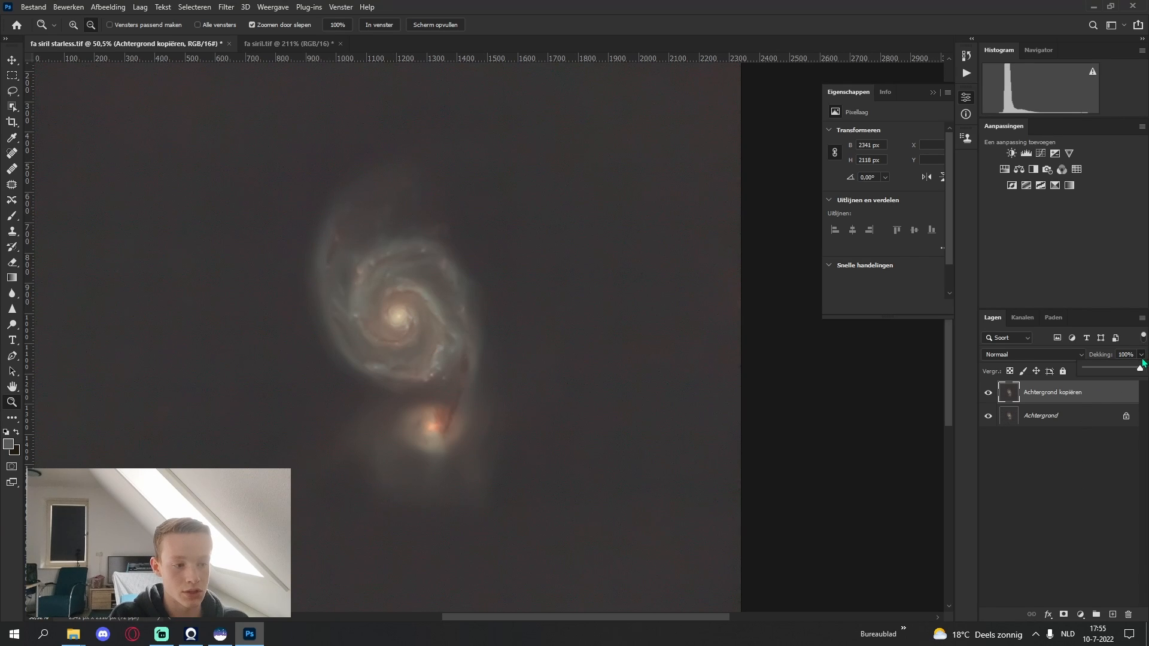
left_click_drag(1141, 370, 1096, 371)
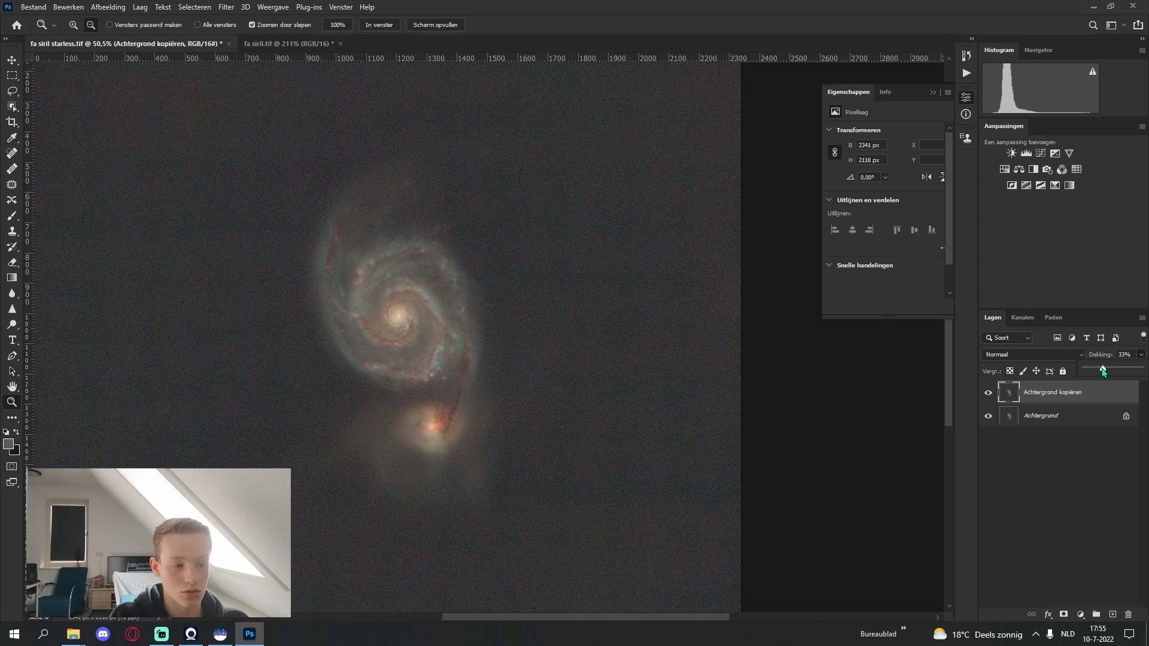
left_click(473, 339)
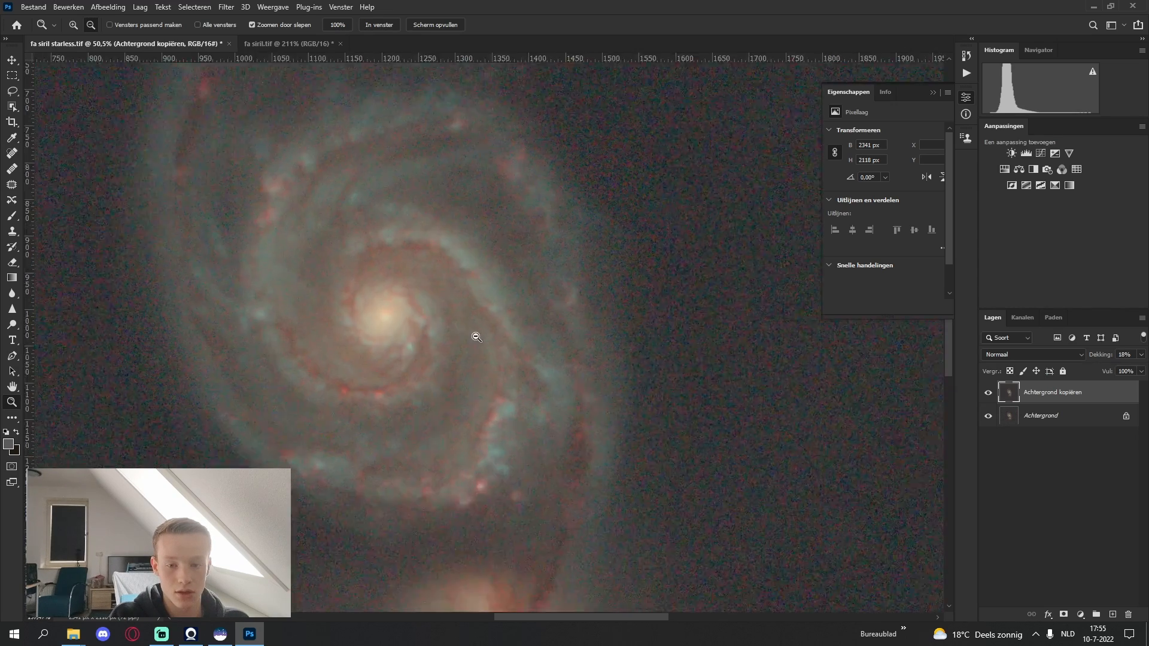
left_click(471, 323)
left_click(474, 359)
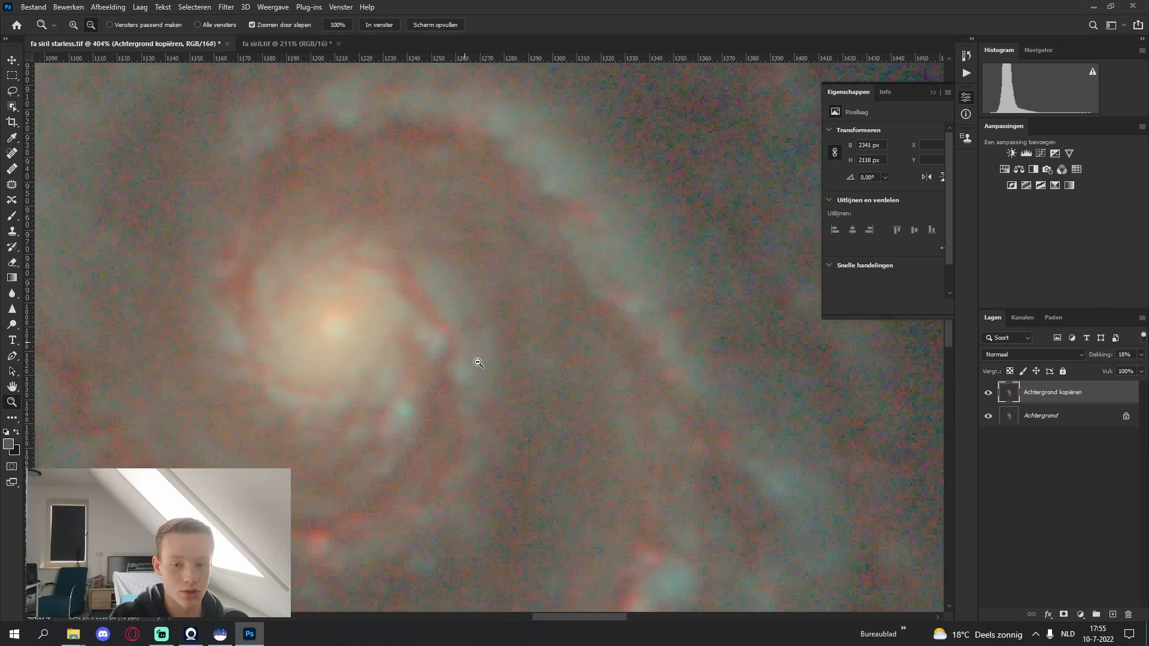
left_click(991, 393)
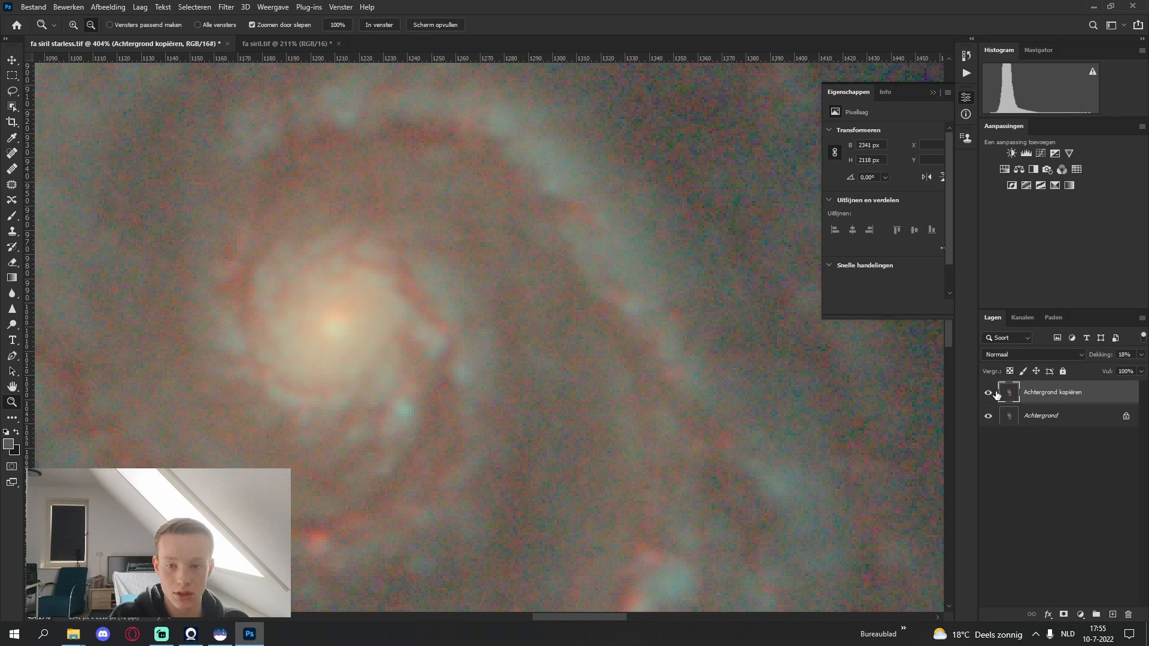
left_click_drag(529, 378, 492, 381)
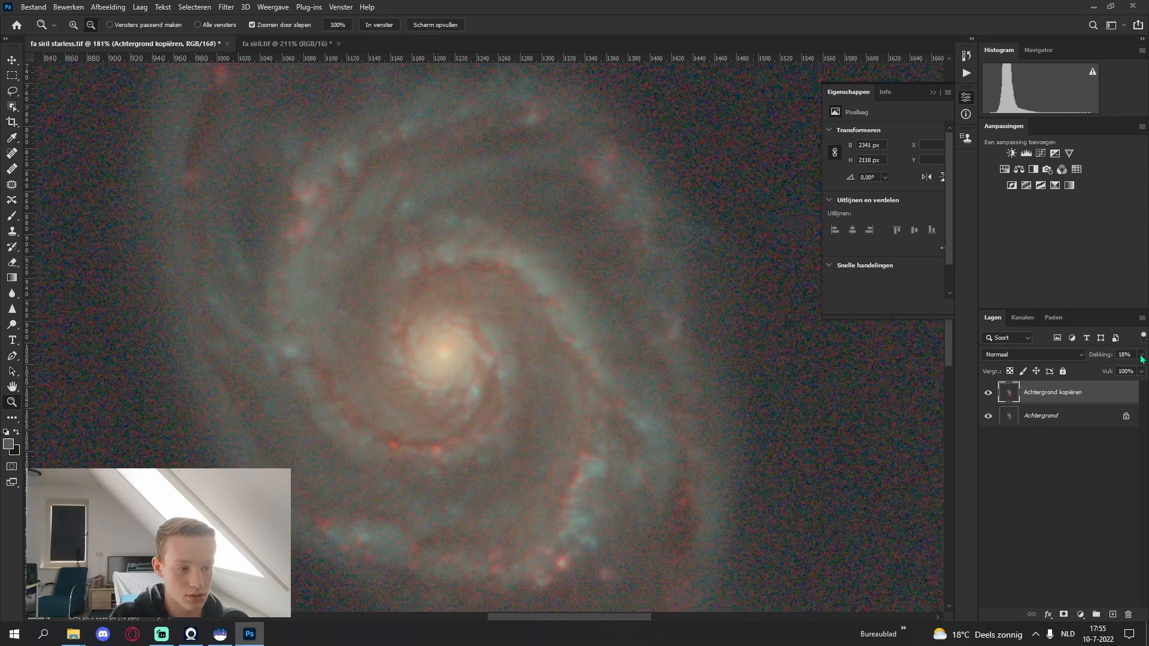
left_click_drag(1096, 368, 1094, 371)
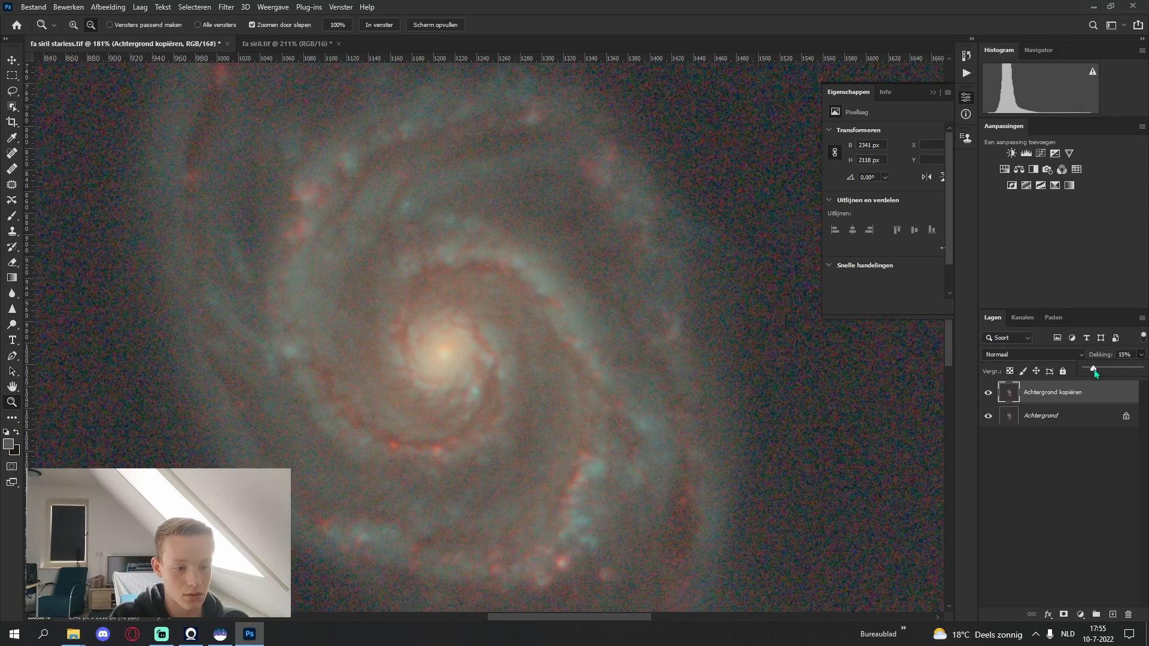
left_click_drag(536, 369, 492, 311)
left_click(1052, 438)
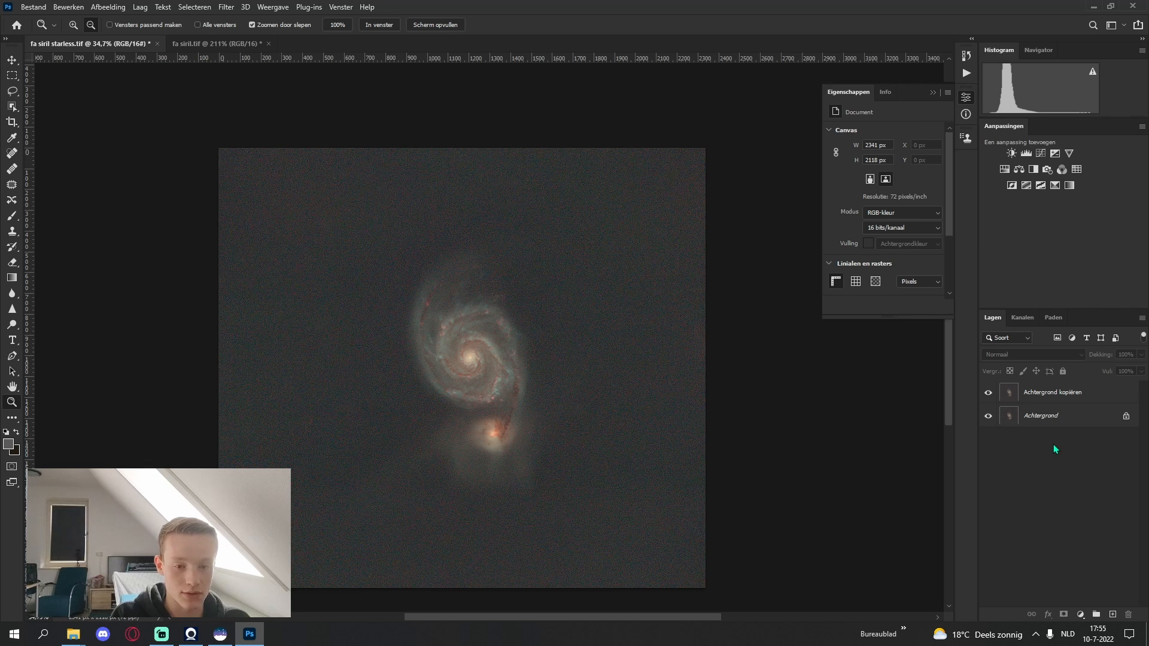
Stamp all visible layers into a new layer on top and rename it "Stamp"
key("ctrl+shift+alt+e")
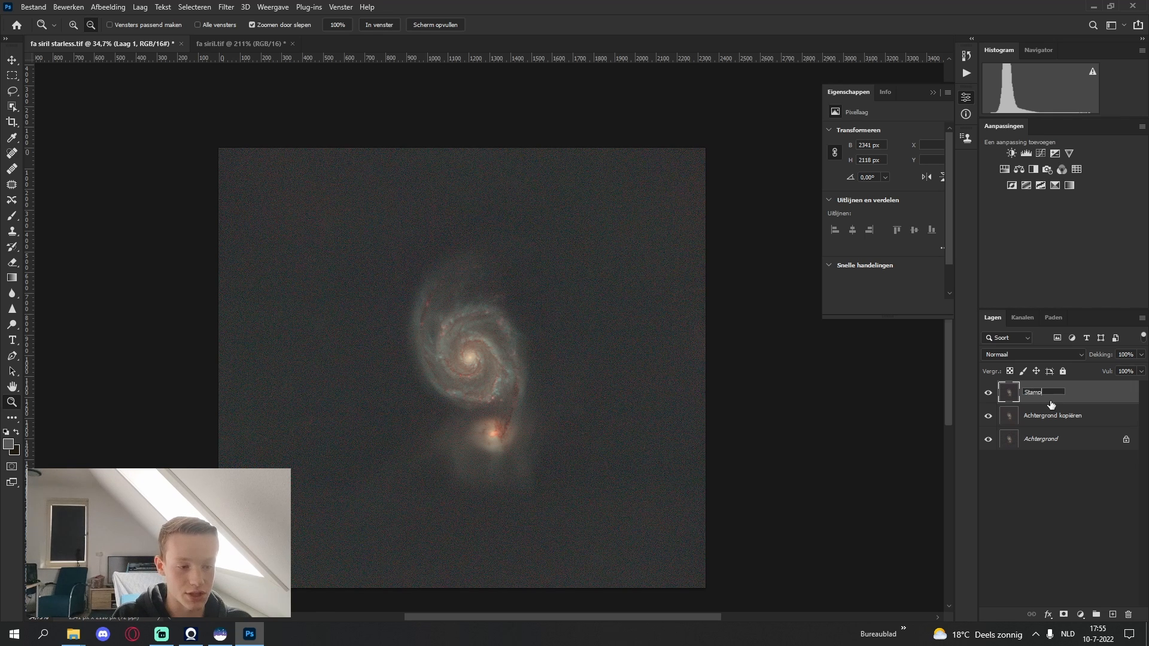
key("Return")
left_click(1035, 459)
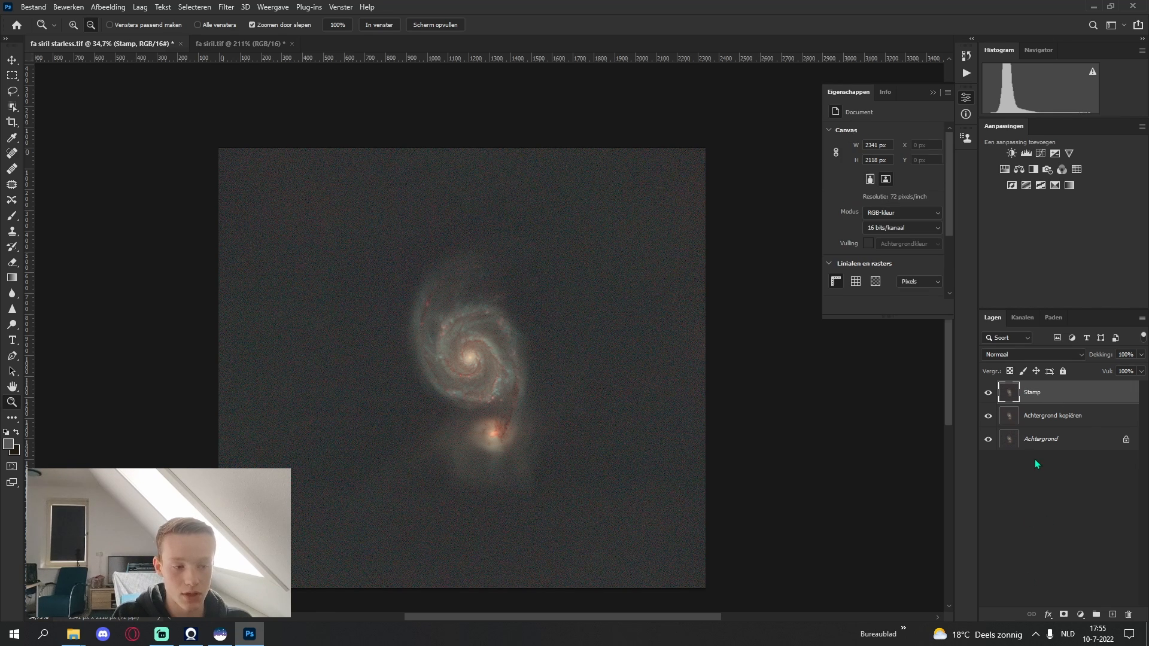
left_click(1042, 396)
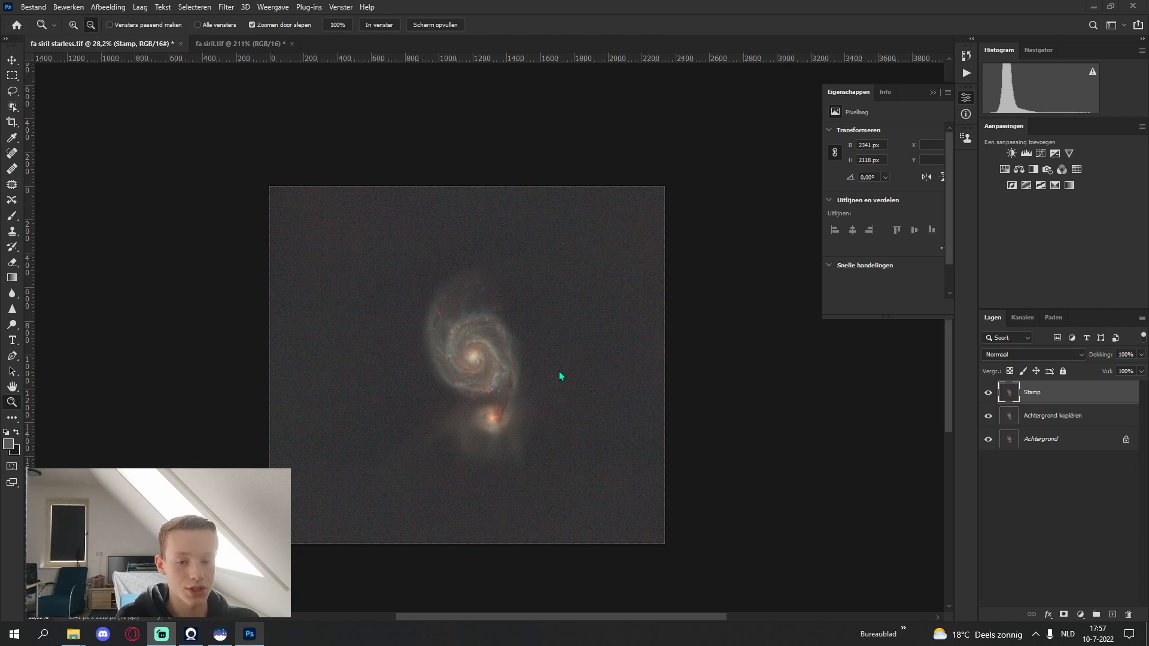
Compare the Stamp layer's red, green and blue channels, and select and copy the entire green channel
left_click_drag(518, 341, 519, 316)
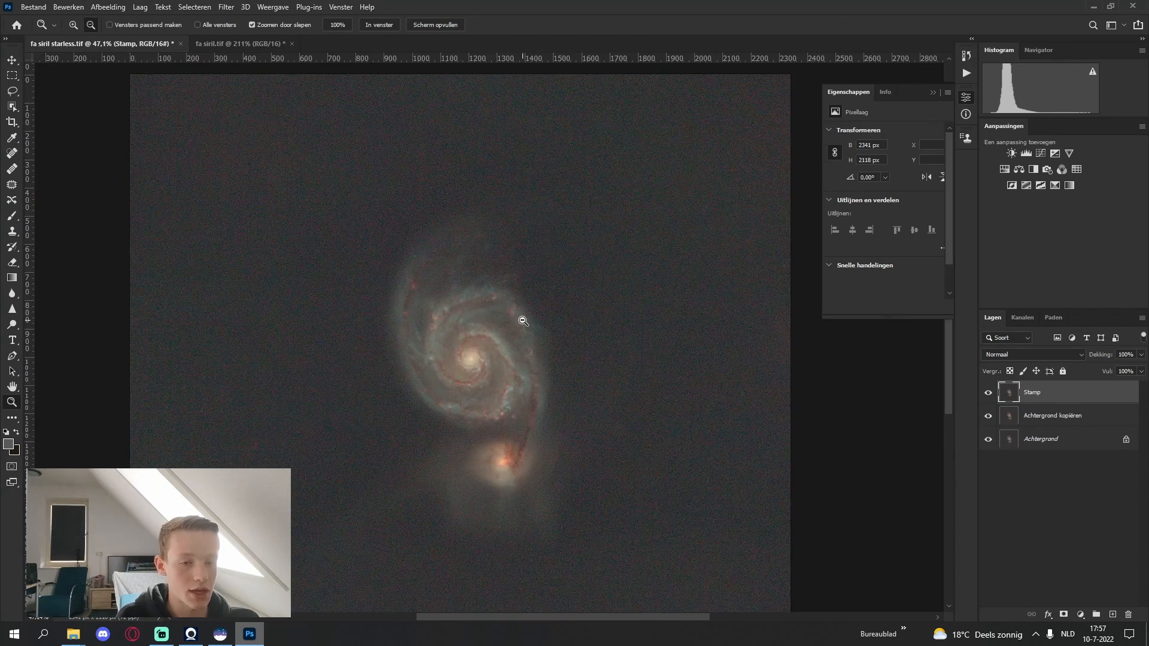
left_click(1021, 319)
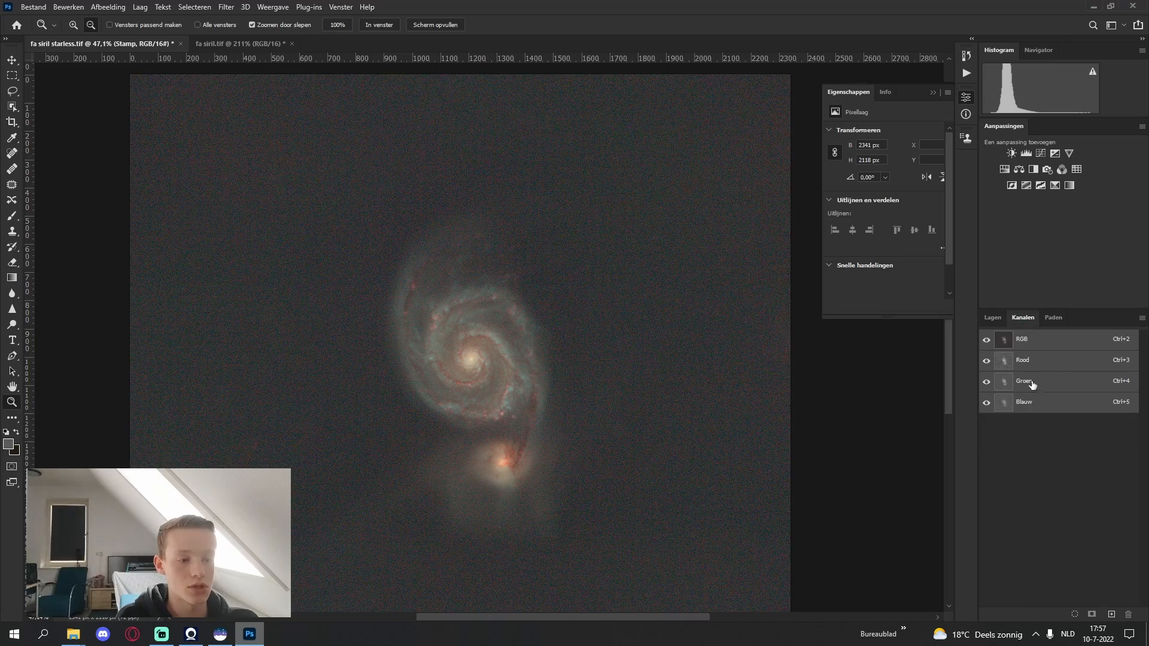
left_click(1023, 378)
left_click(1031, 400)
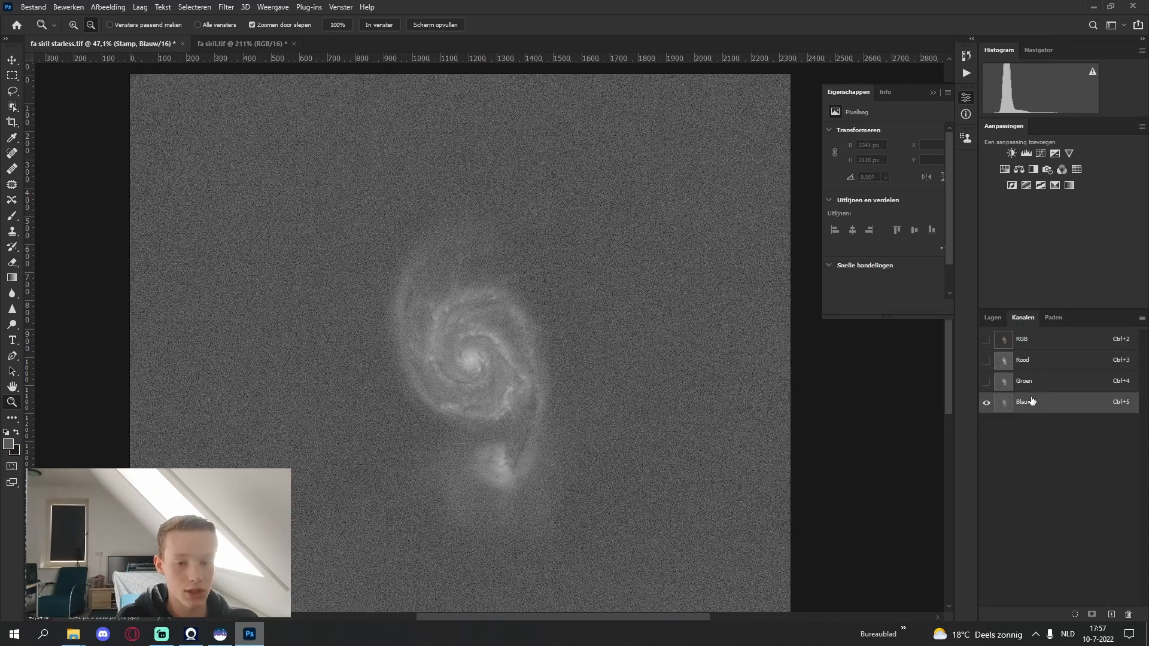
left_click(1028, 362)
left_click(1024, 380)
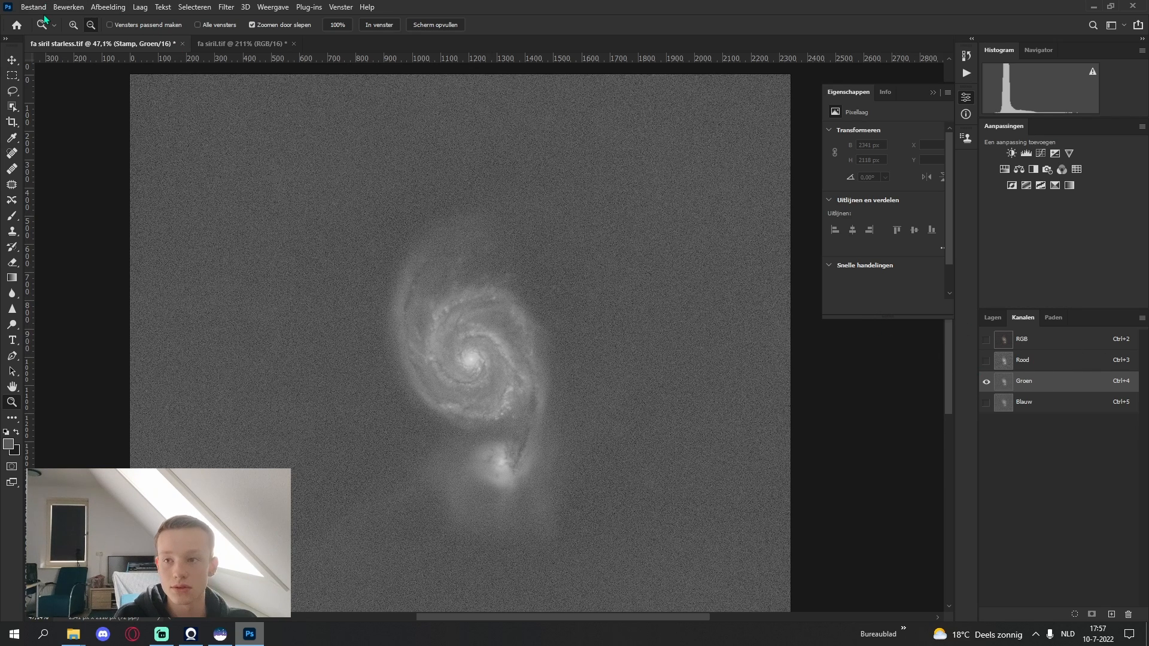
left_click(403, 270, "alt")
key("ctrl+a")
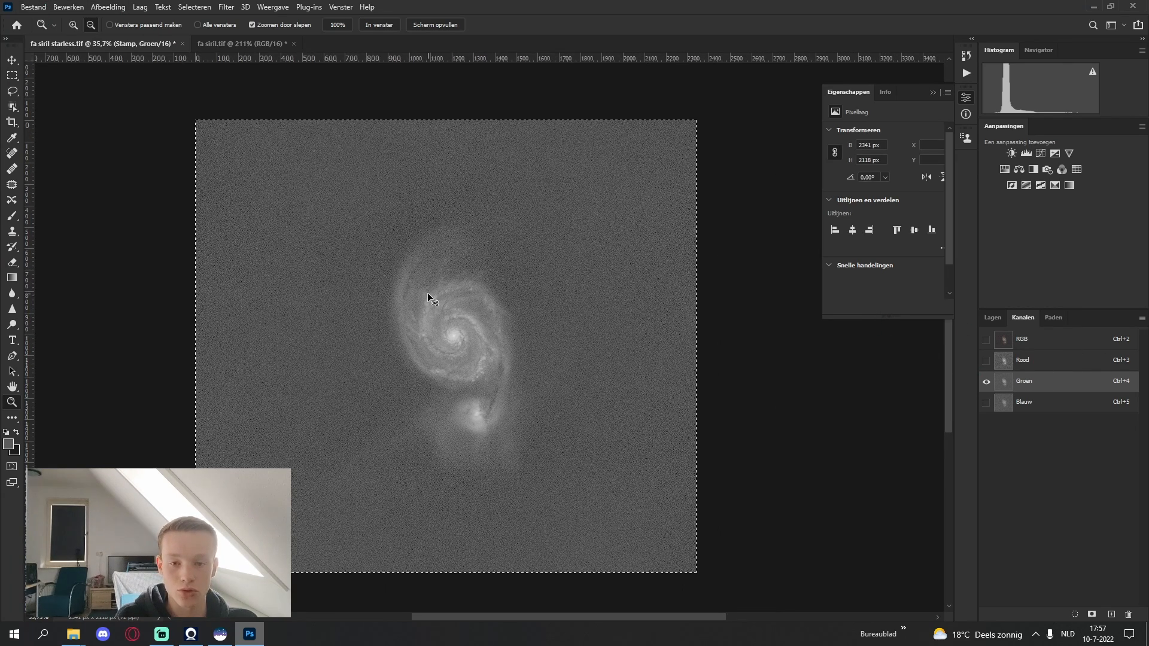
Create a new 2341 x 2118 px, 8-bit grayscale document from the clipboard preset and paste the green channel into it
left_click(34, 7)
left_click(41, 20)
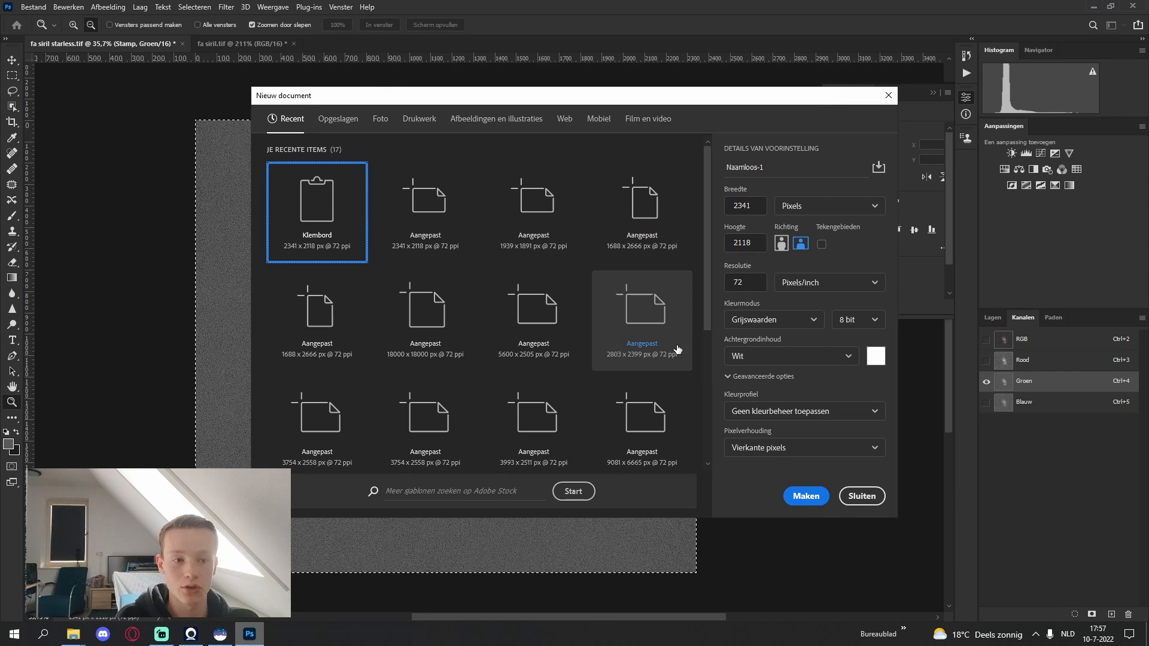
left_click(802, 506)
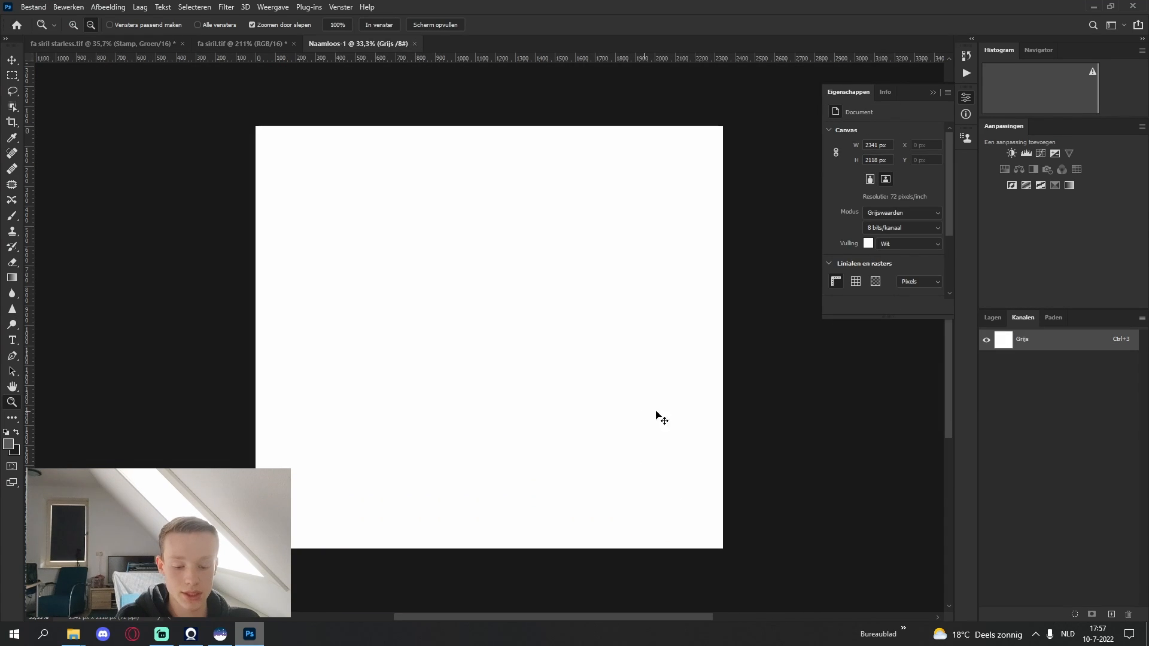
key("ctrl+v")
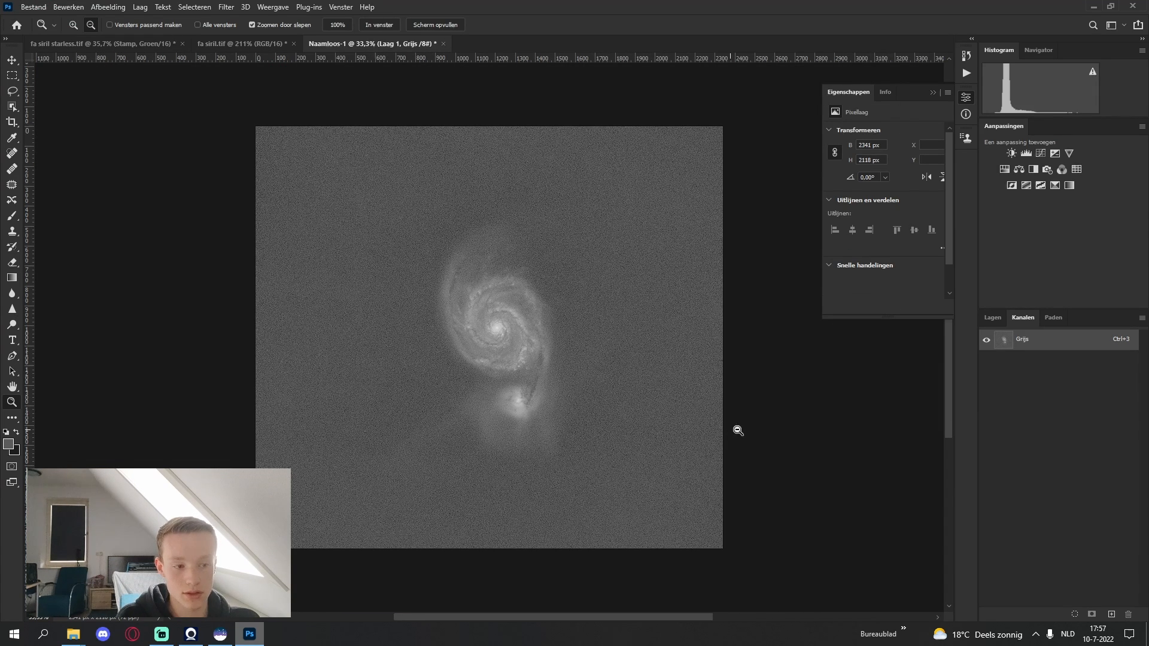
Delete the white Achtergrond layer beneath the pasted green channel in the new document
left_click(992, 317)
left_click(1020, 317)
left_click(994, 318)
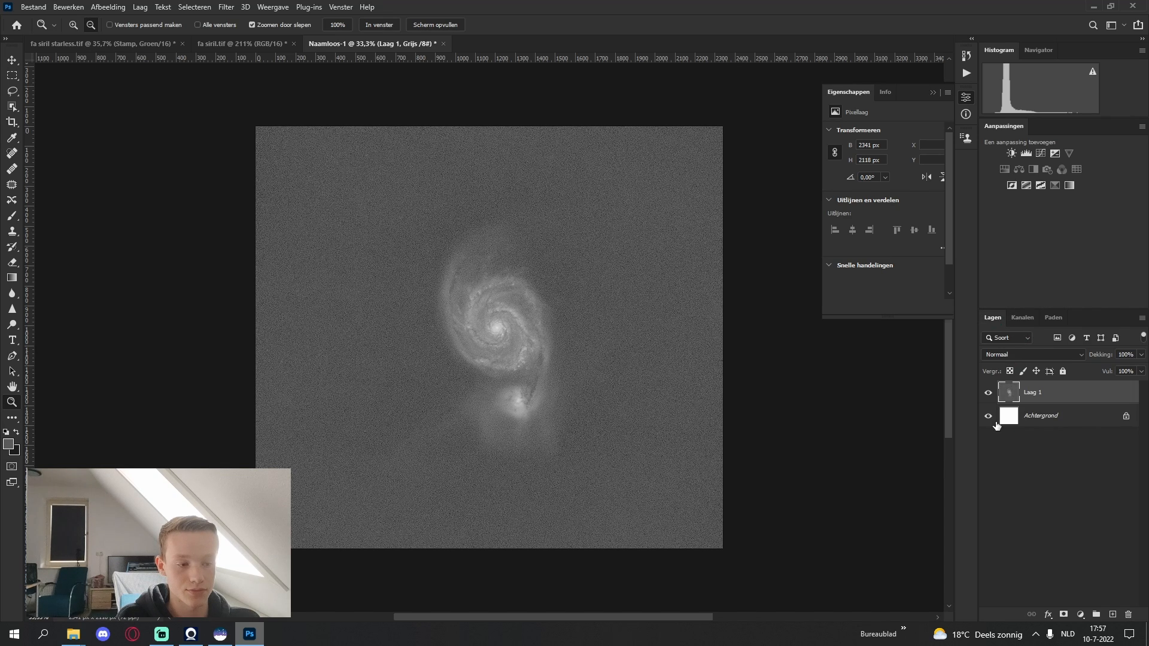
left_click(1050, 418)
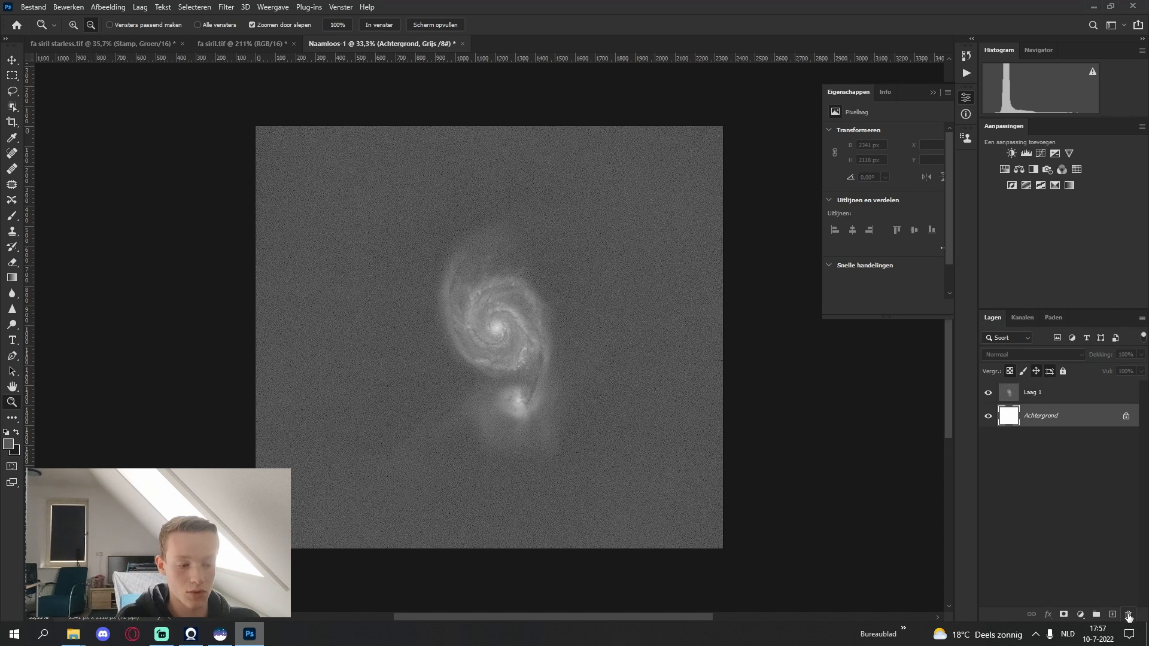
key("Delete")
Copy the red channel from fa siril starless.tif and paste it as a new layer above the green one in Naamloos-1
left_click(149, 44)
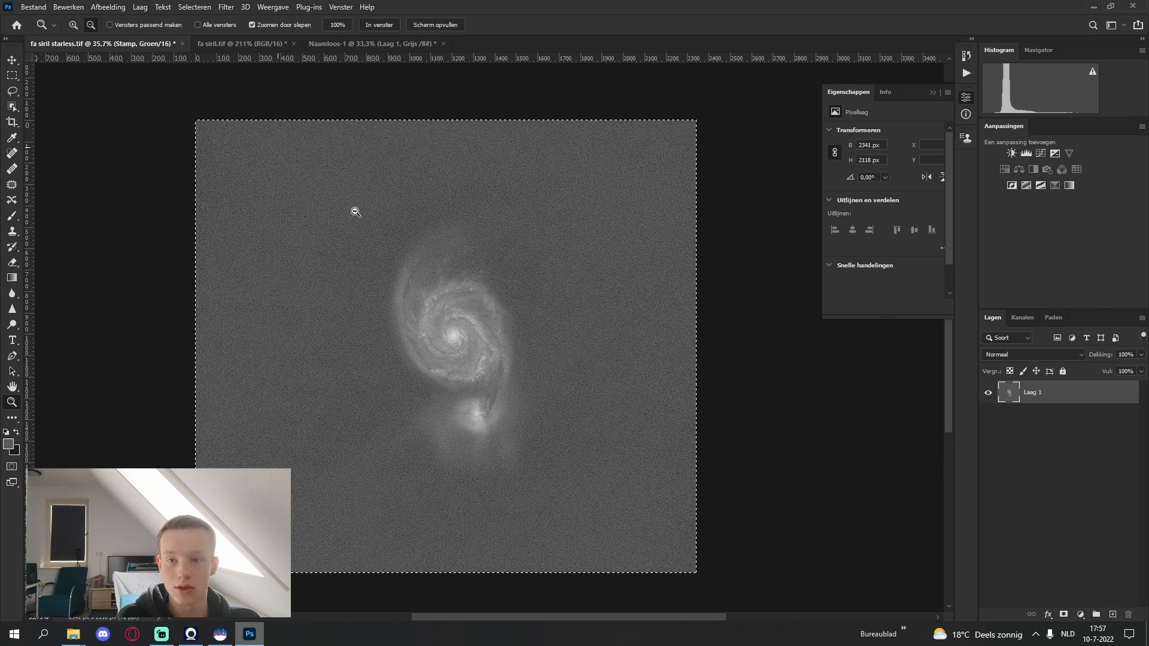
left_click(1022, 317)
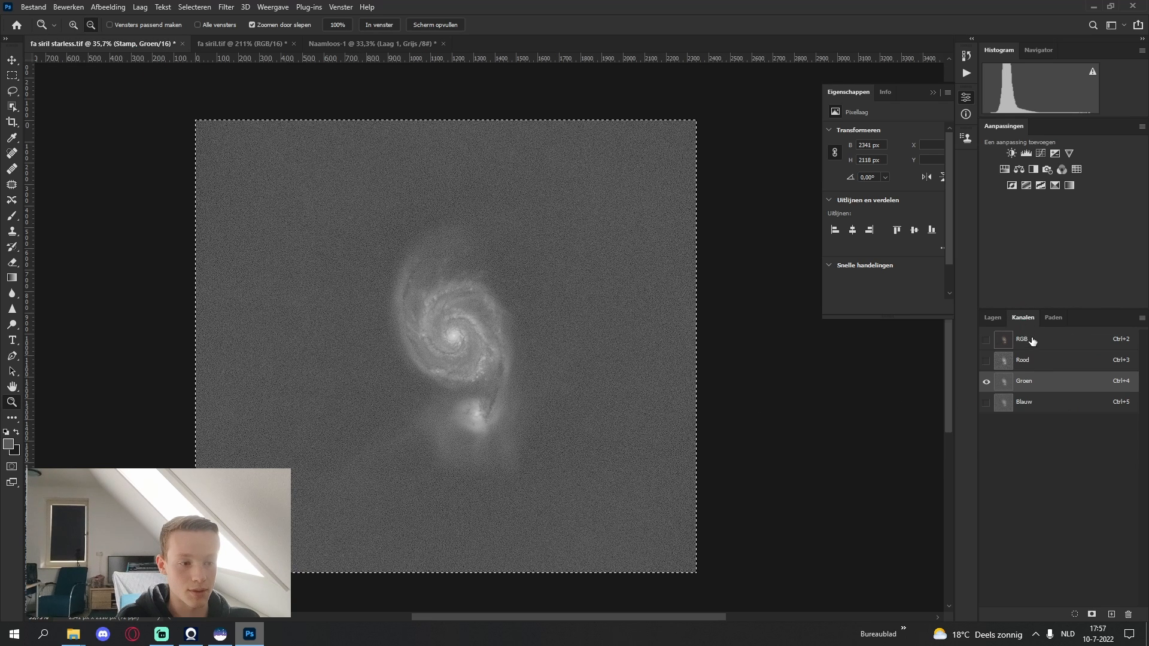
left_click(1022, 360)
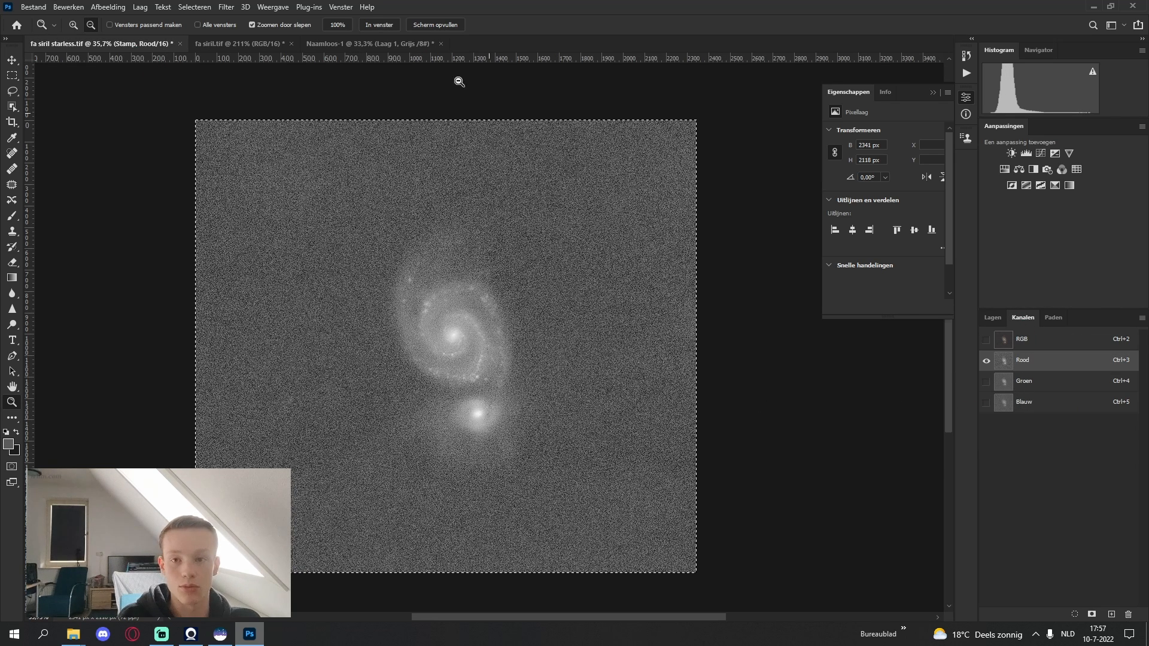
left_click(345, 45)
left_click(993, 318)
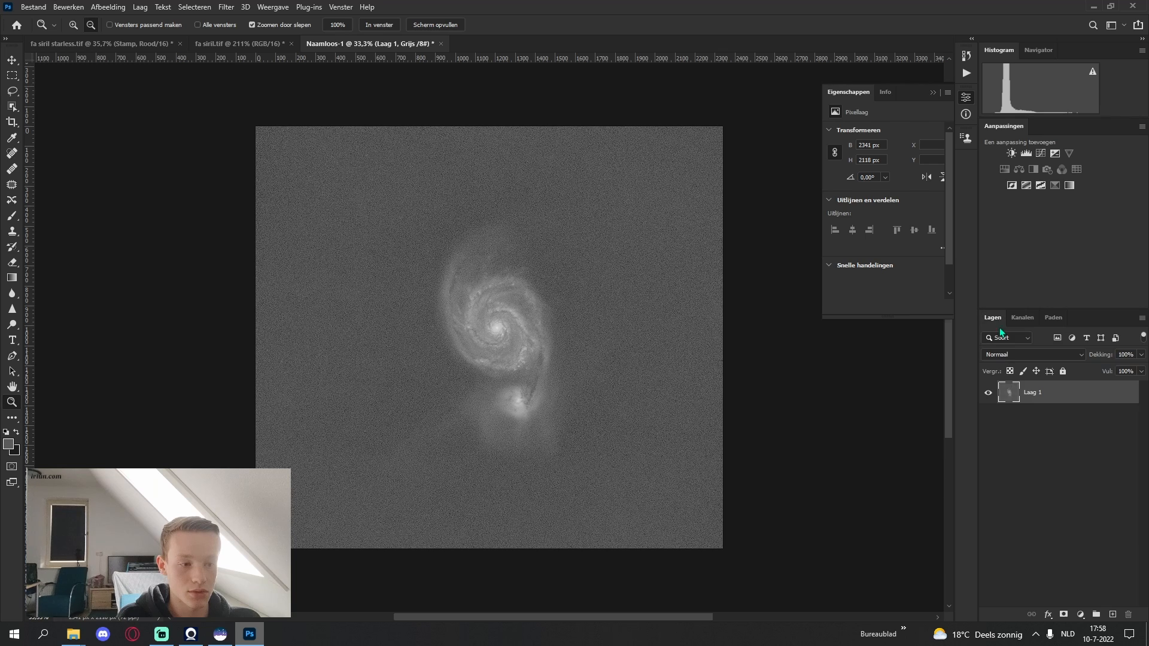
key("ctrl+v")
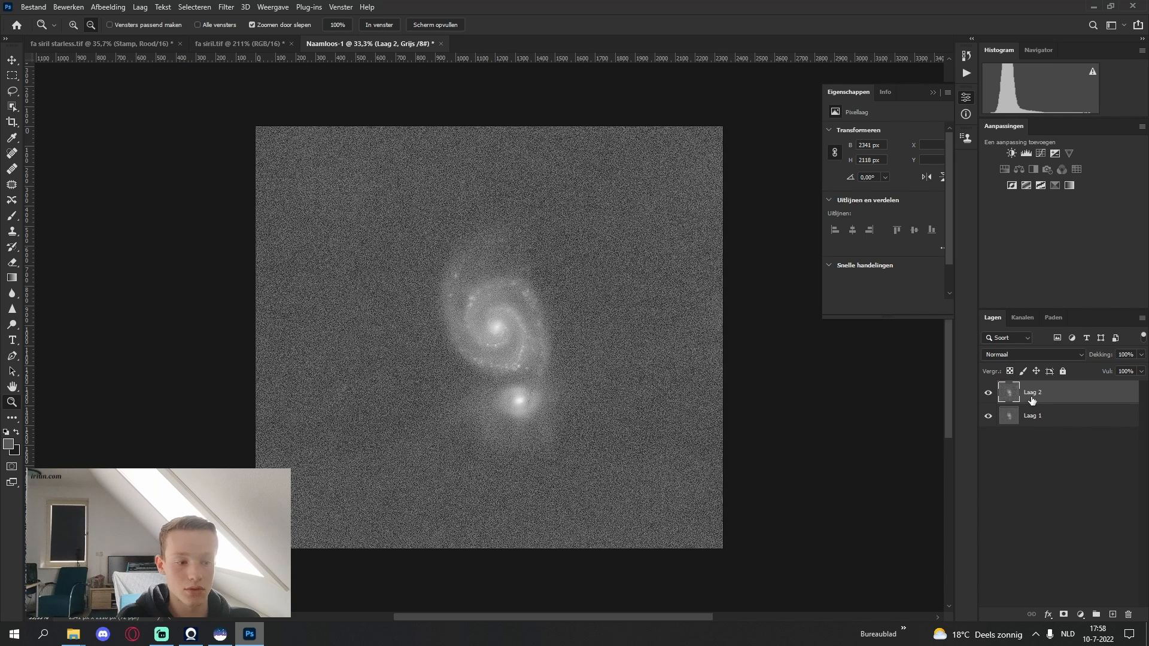
Rename the lower layer of Naamloos-1 to G and the one above it to R
double_click(1036, 416)
type("G")
double_click(1041, 395)
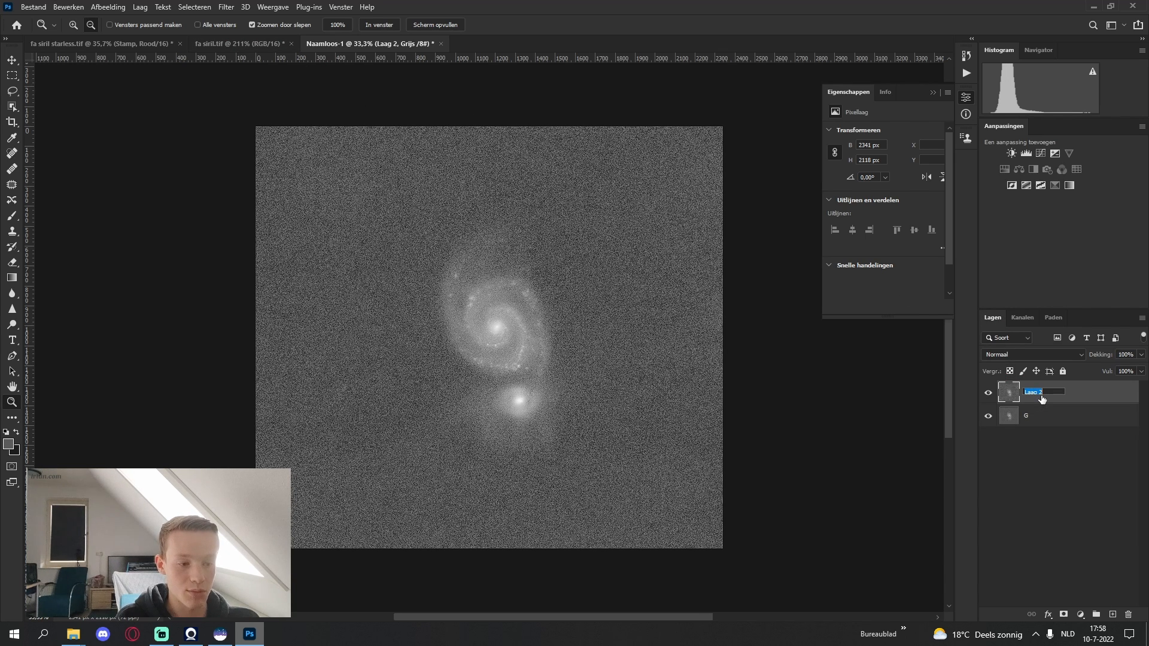
type("R")
left_click(1077, 461)
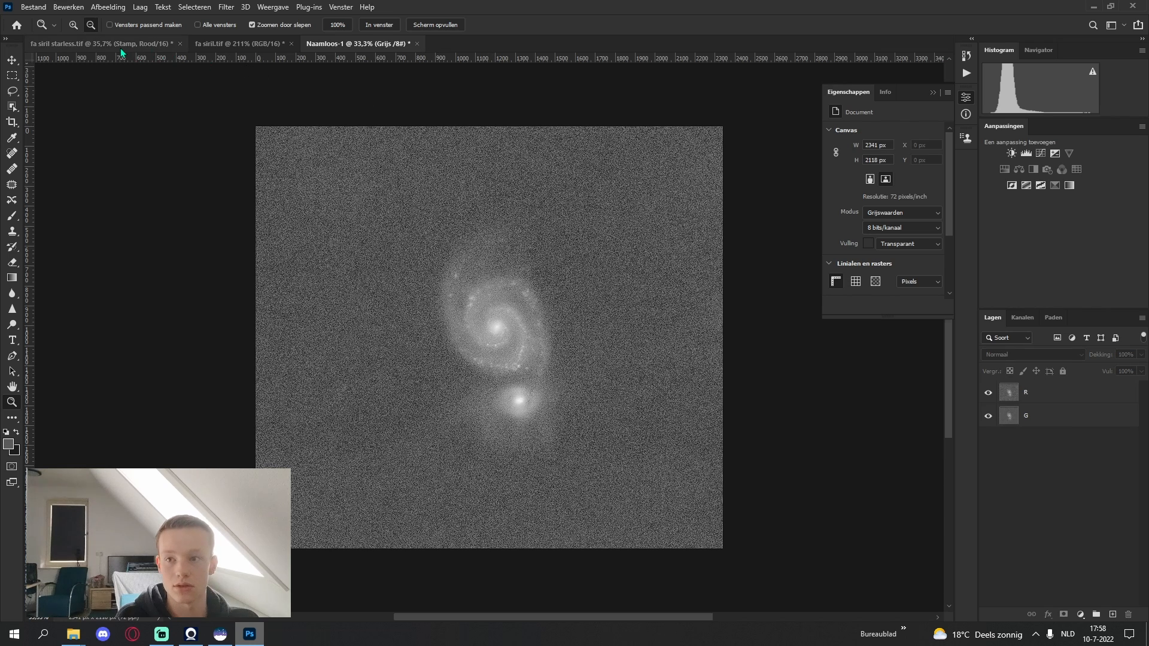
Copy the blue channel from fa siril starless.tif, paste it as a new top layer in Naamloos-1 and name it B
left_click(119, 45)
left_click(1023, 317)
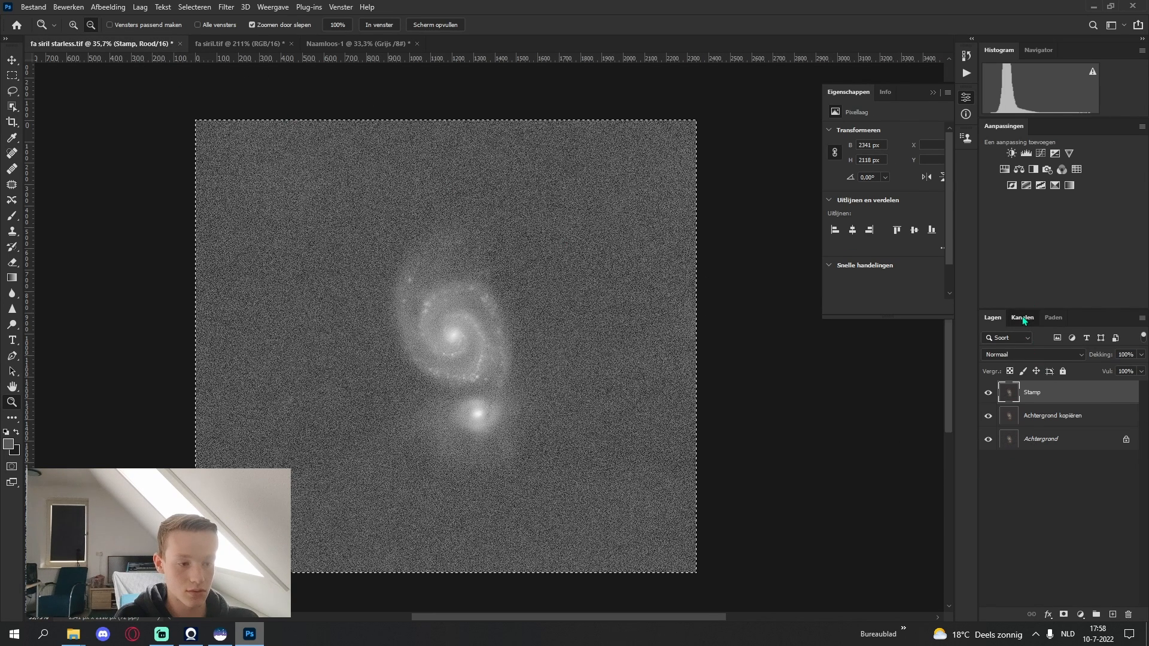
left_click(1033, 402)
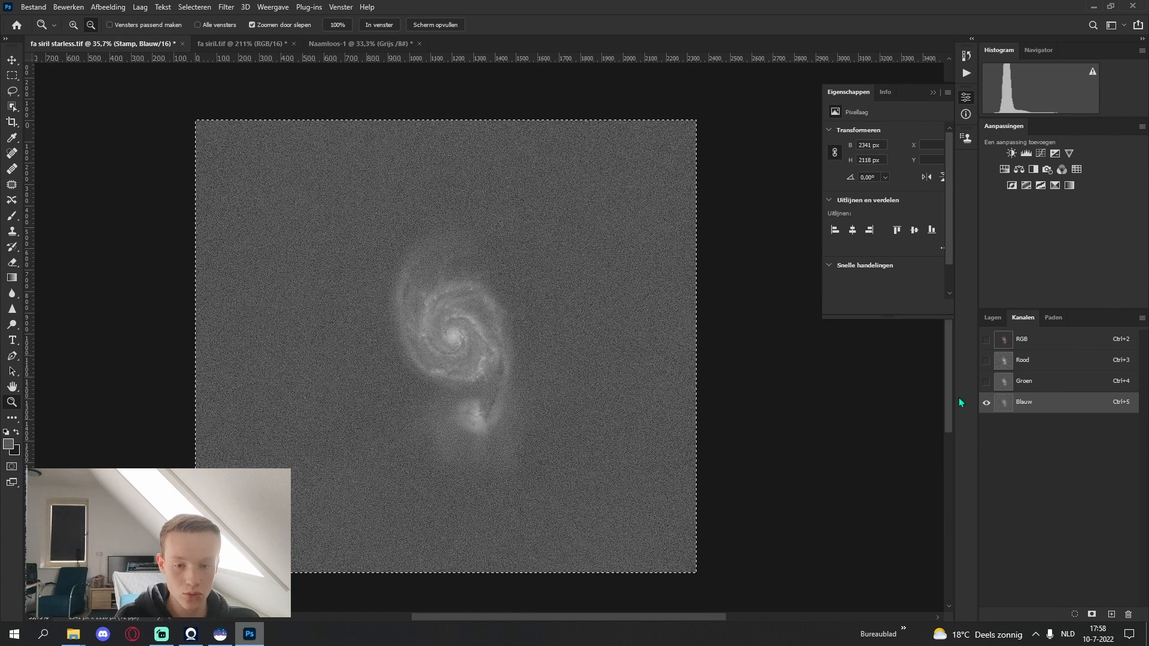
left_click(344, 44)
left_click(1003, 318)
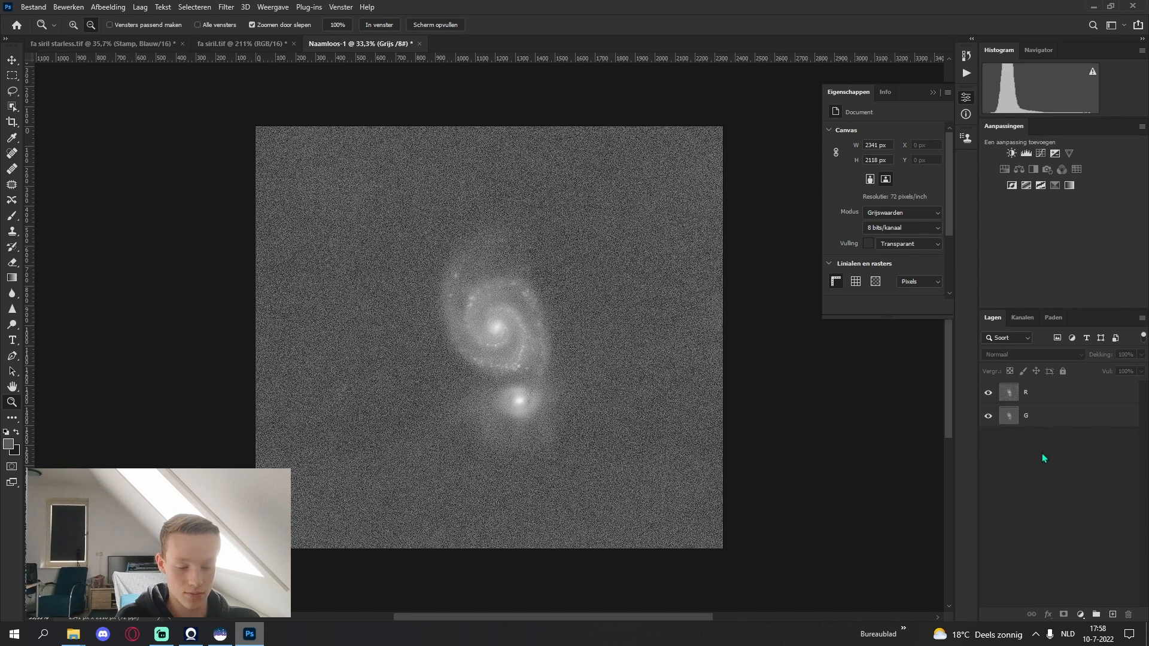
key("ctrl+v")
double_click(1034, 392)
type("B")
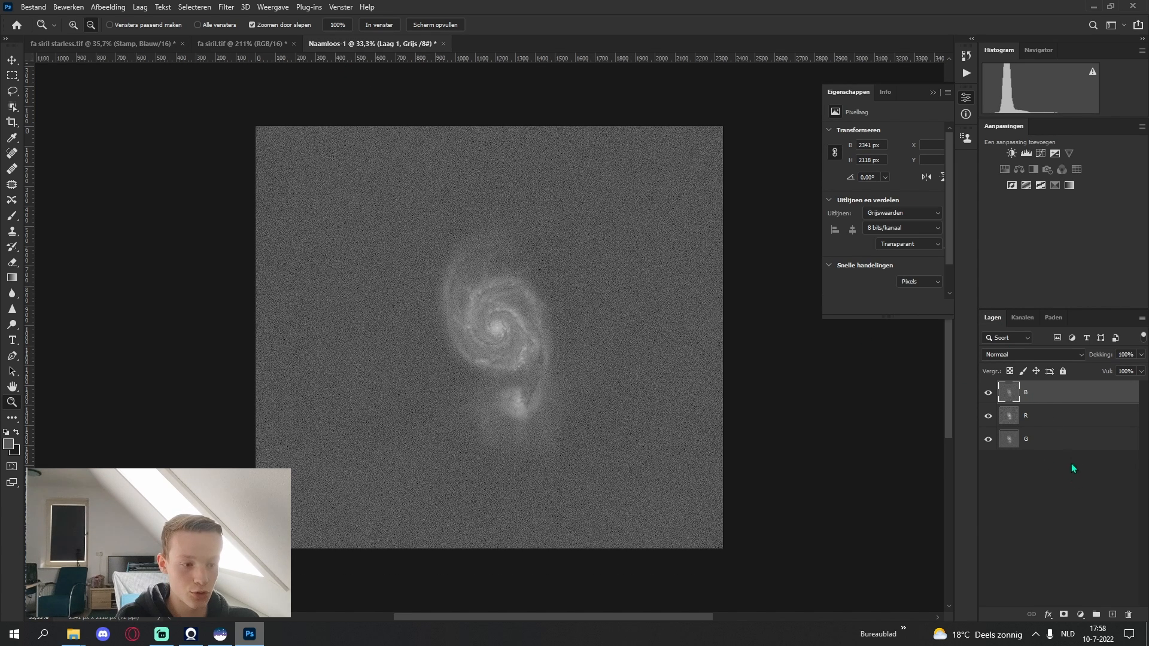
key("Return")
Lower the R layer's opacity to 22% and reduce the B layer's opacity in a similar way
left_click(1011, 441)
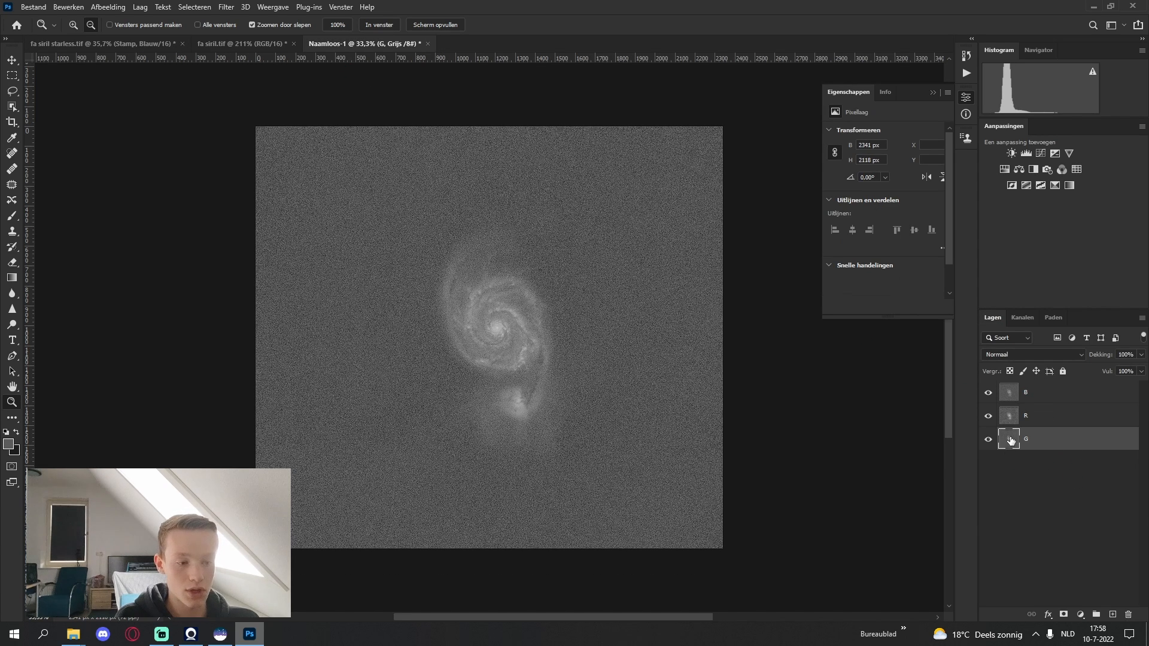
left_click(1033, 413)
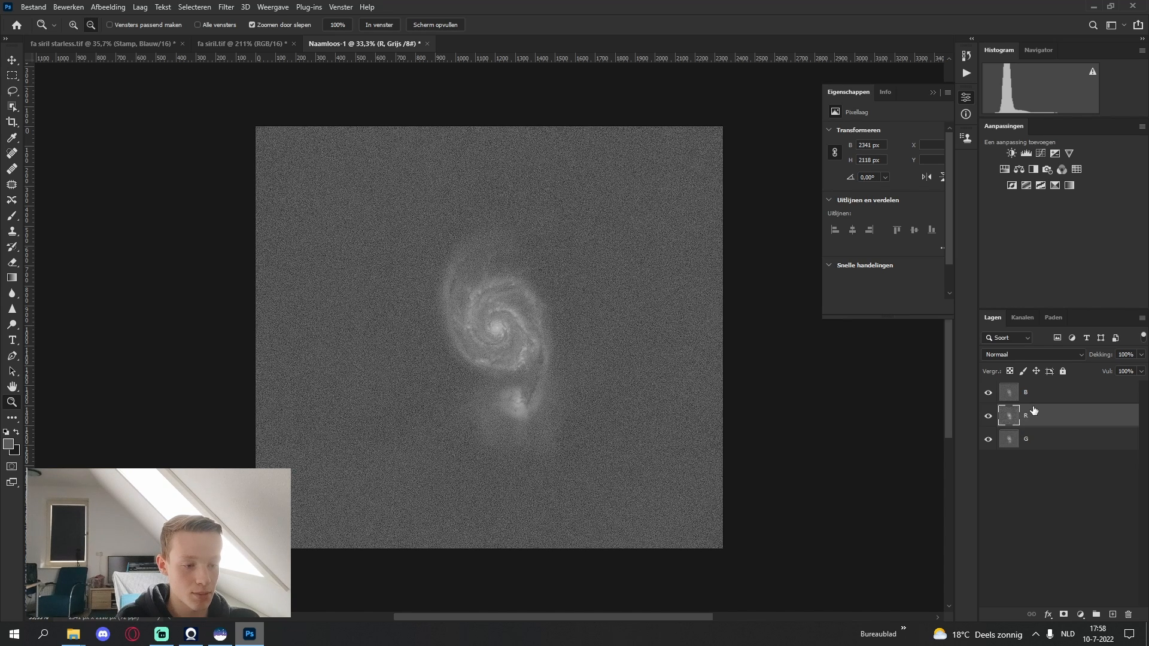
left_click_drag(1142, 357, 1098, 370)
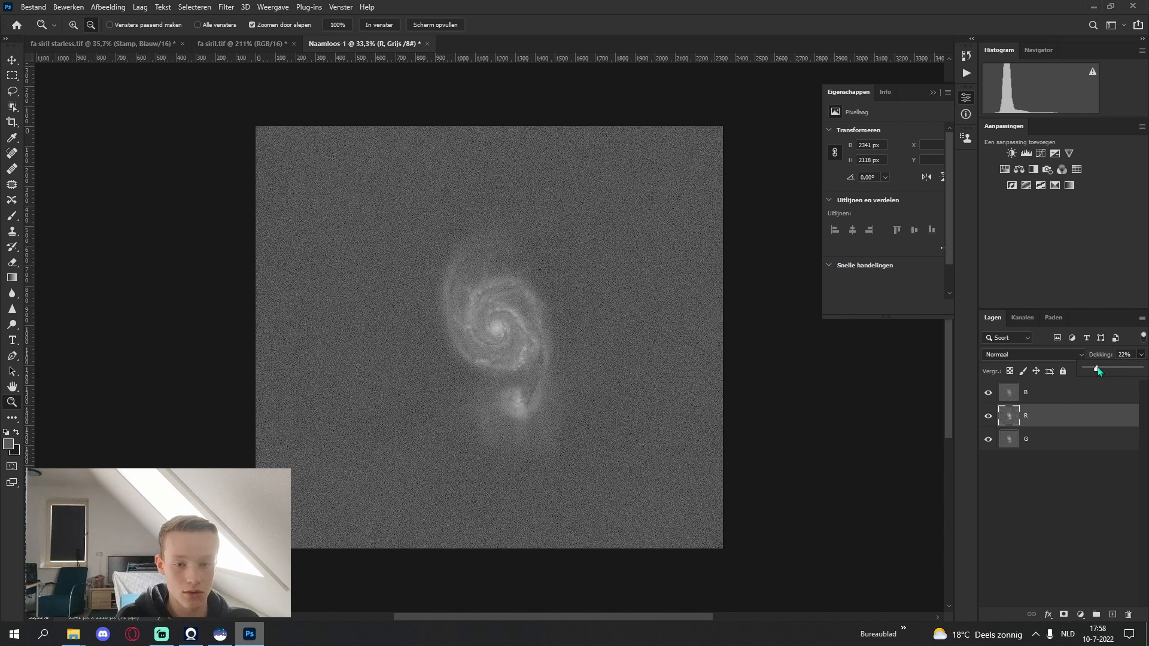
left_click(1015, 395)
left_click(1141, 356)
left_click_drag(1142, 367, 1095, 373)
Adjust the channel blend against the background noise, with the B layer at 37% opacity and R at 32%
left_click_drag(651, 349, 927, 431)
left_click(1141, 355)
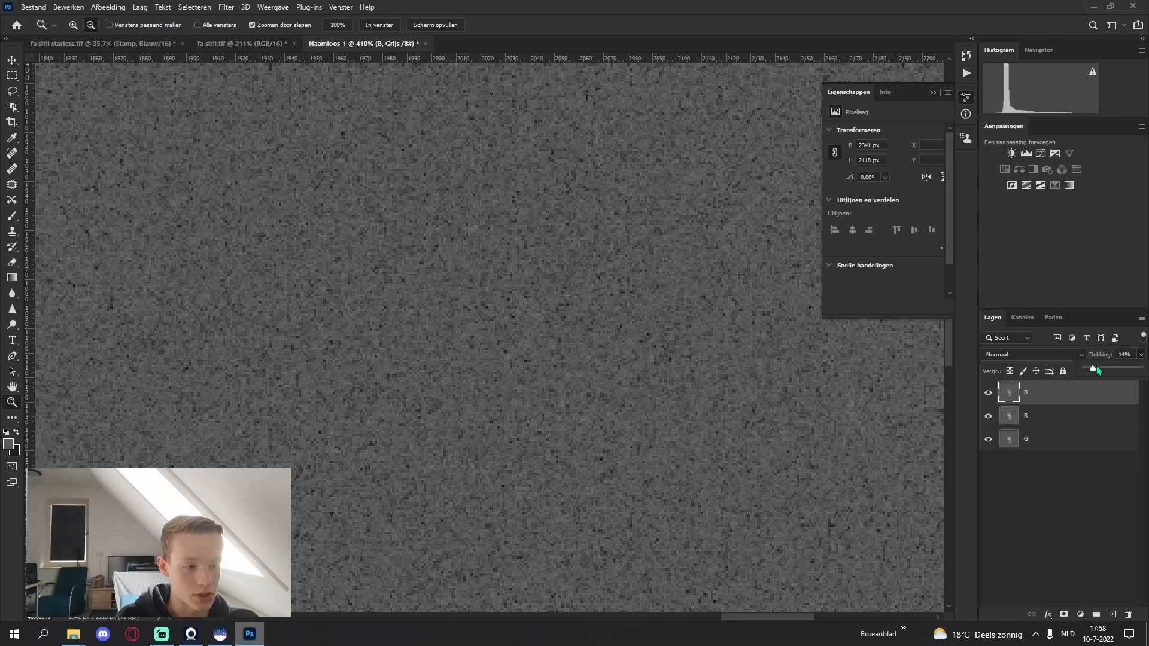
left_click_drag(1102, 371, 1107, 368)
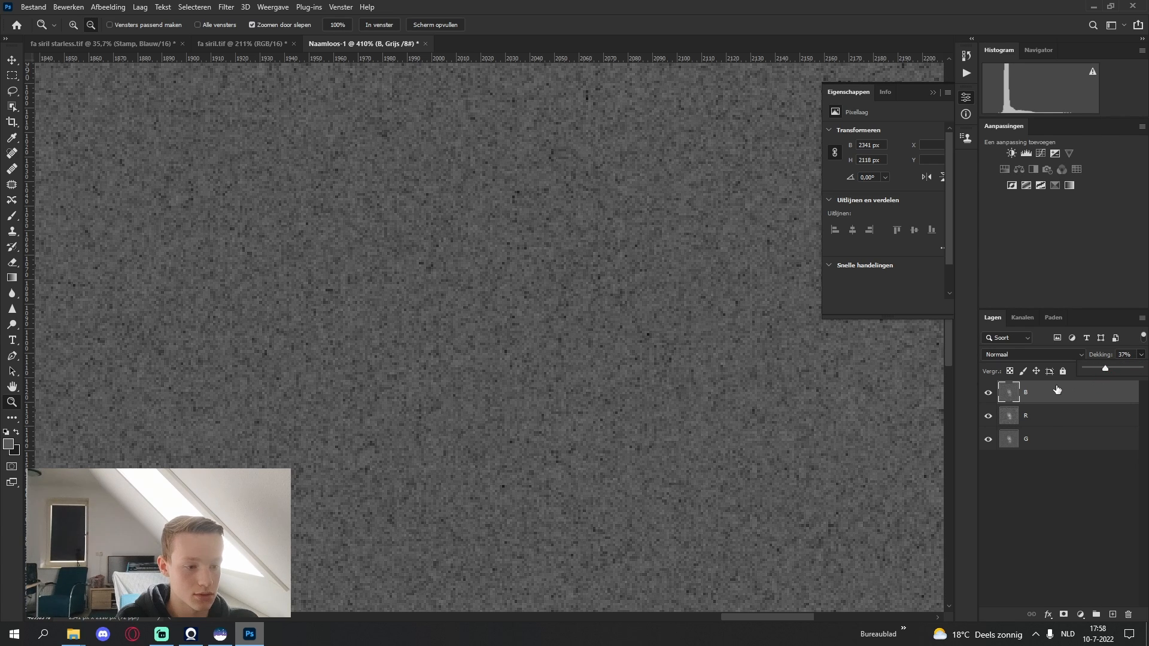
left_click(1051, 421)
left_click(1141, 357)
left_click_drag(1101, 371, 1110, 369)
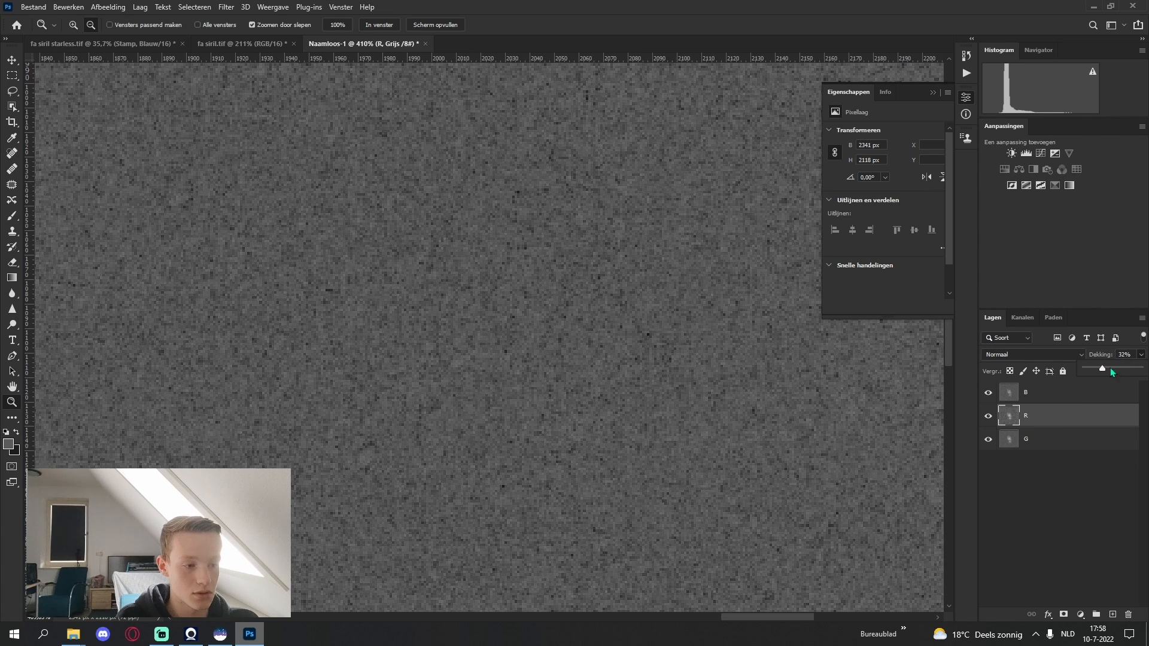
Set the B layer's opacity to 30% and the R layer's opacity to 28%
left_click(1042, 395)
left_click(1141, 355)
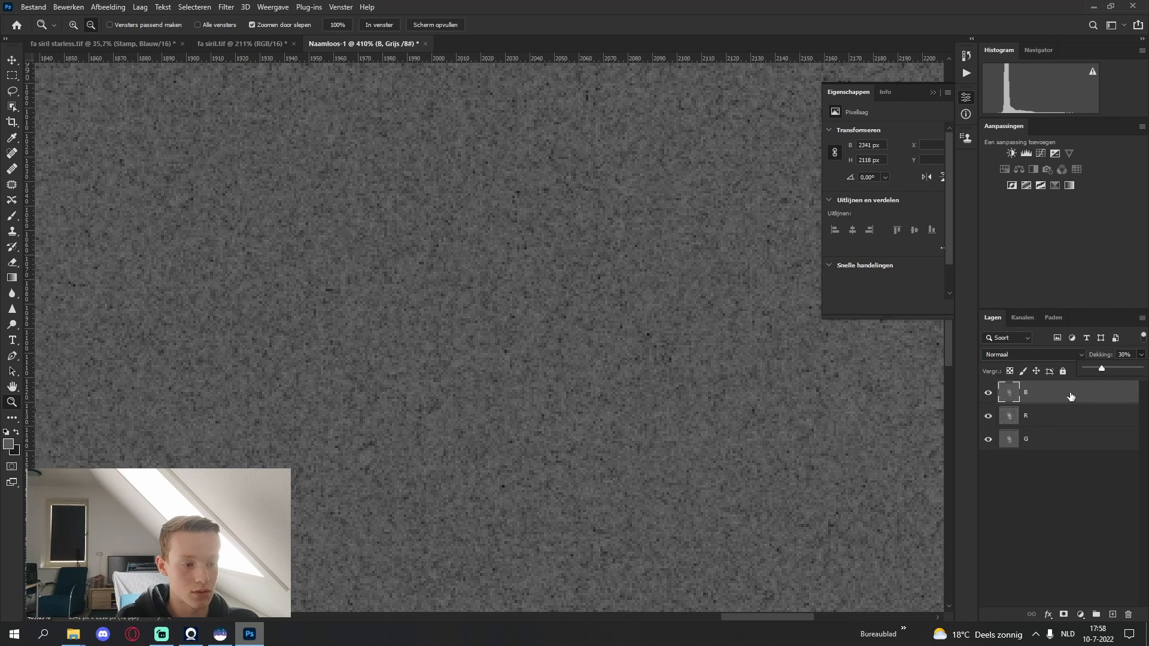
left_click(1057, 417)
left_click(1141, 354)
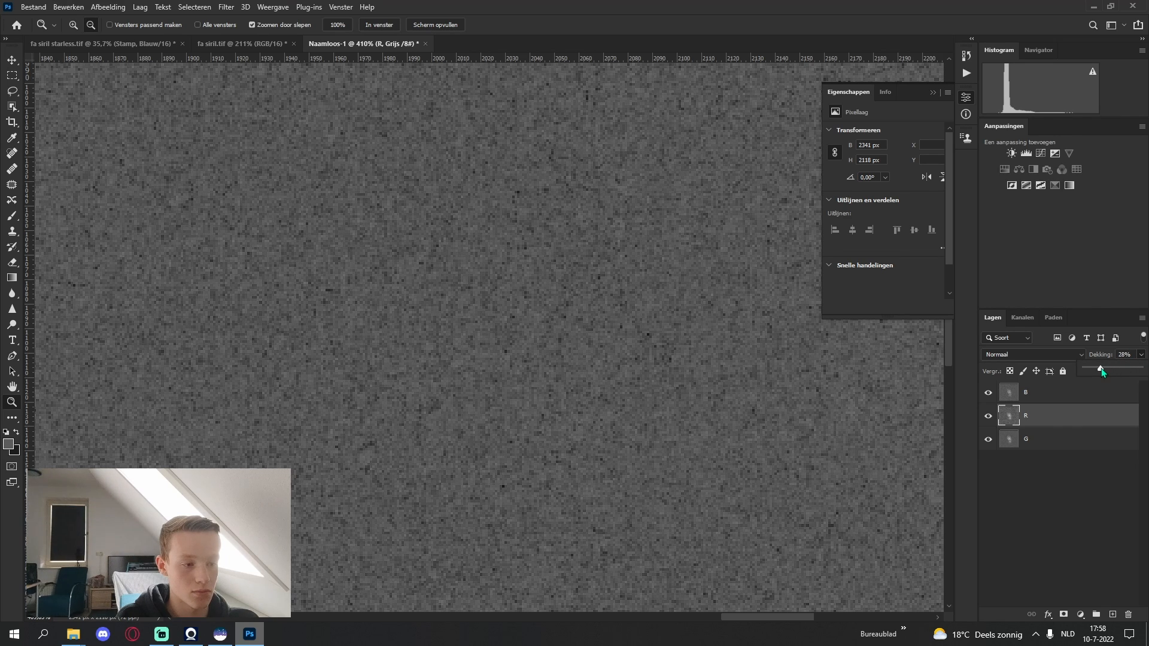
Stamp the visible B, R and G layers into a new merged layer at the top of the stack
left_click_drag(651, 329, 538, 332)
left_click(1058, 489)
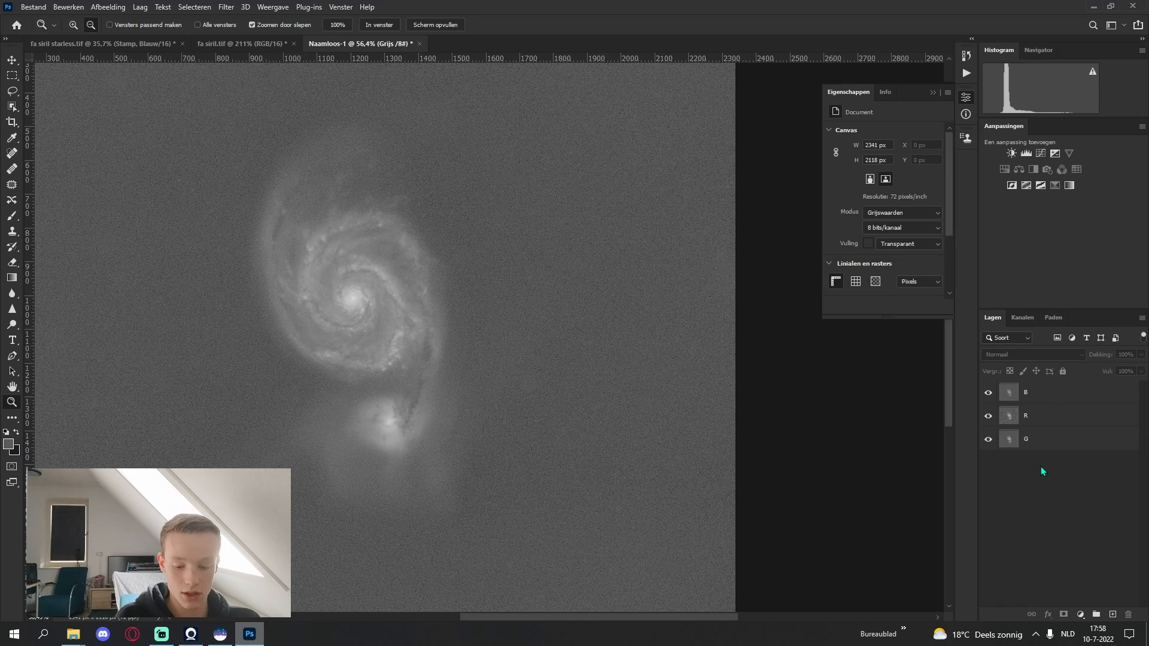
key("ctrl+shift+alt+e")
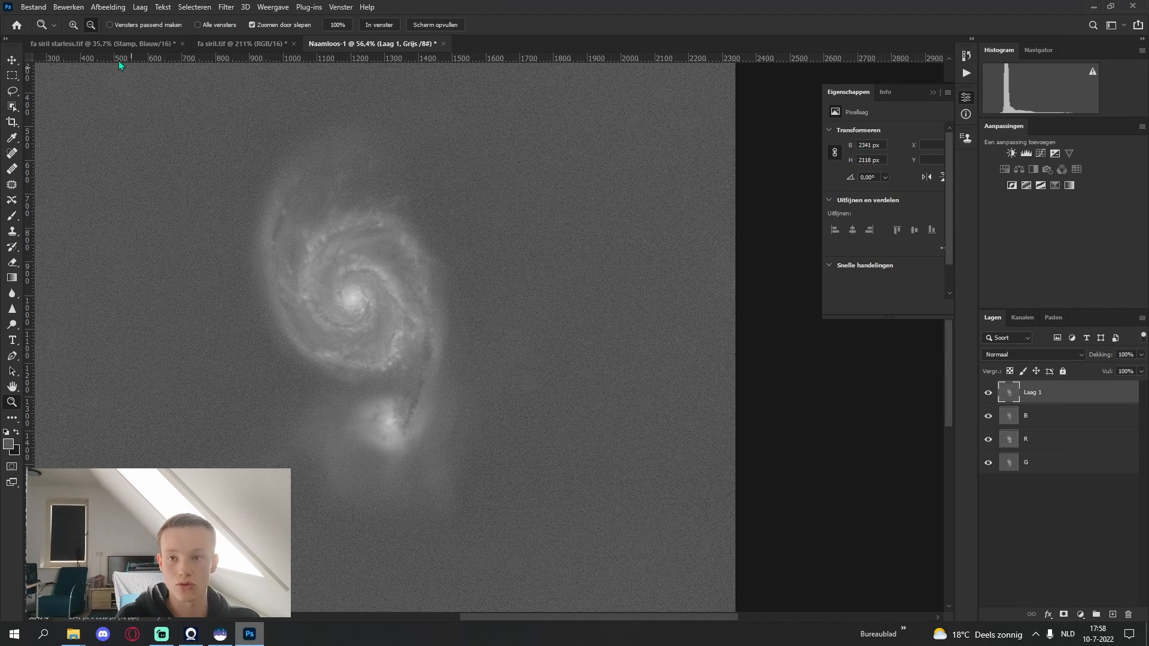
Copy the merged grayscale layer into fa siril starless.tif as a new layer above Stamp
left_click(110, 43)
left_click(1054, 476)
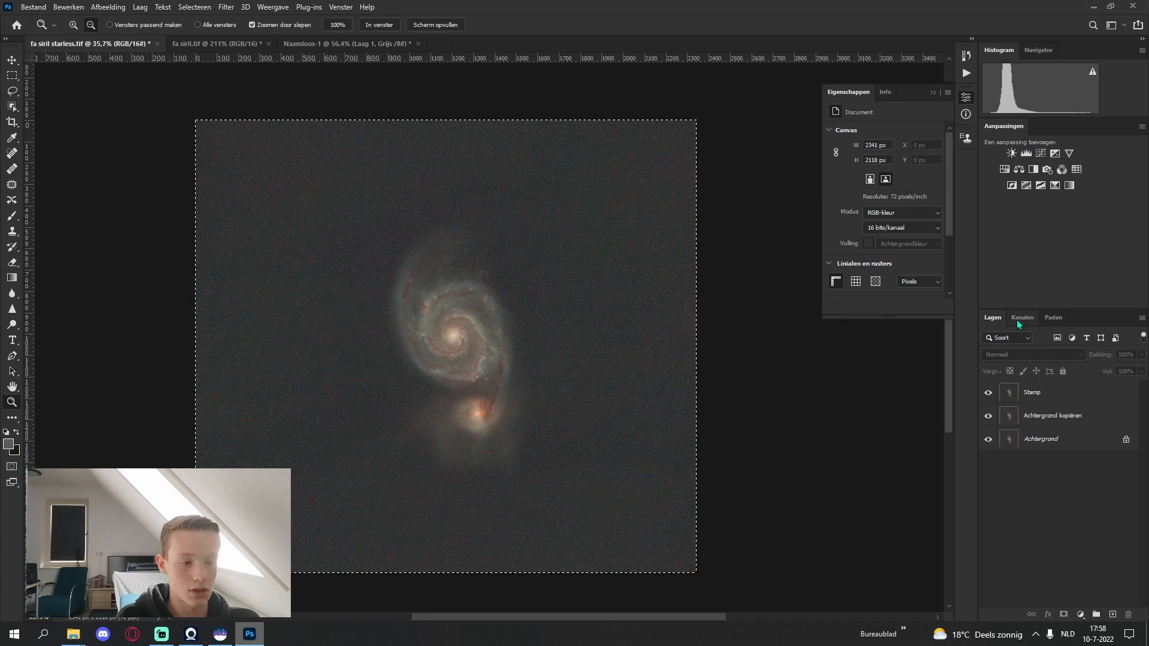
left_click(1021, 317)
left_click(992, 318)
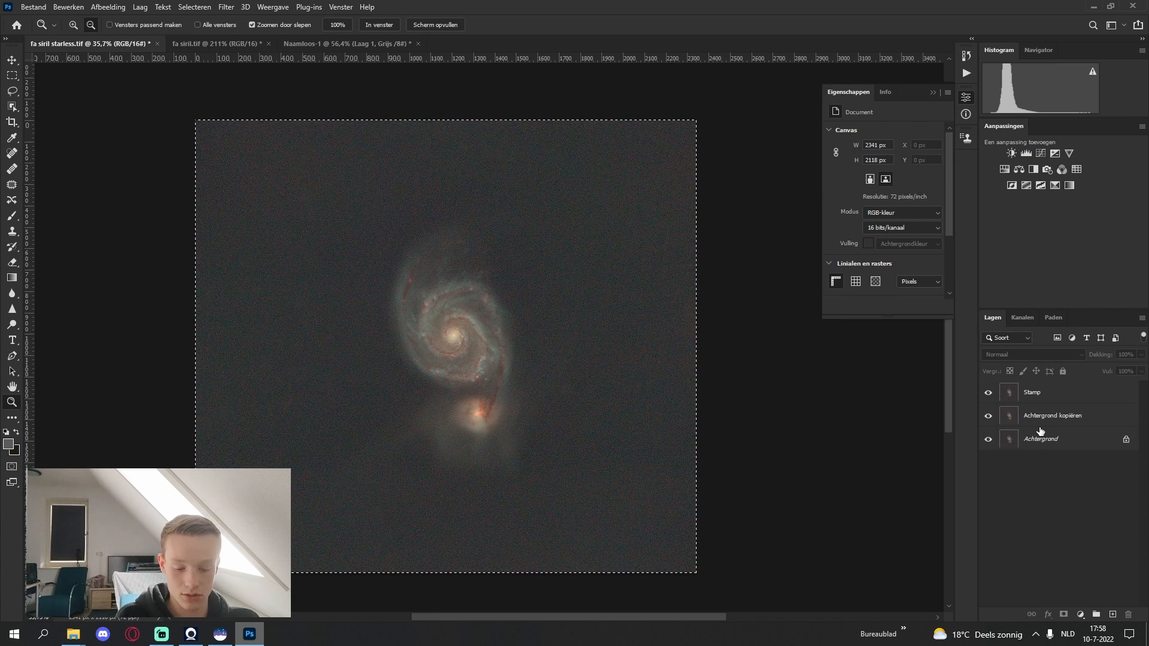
key("ctrl+v")
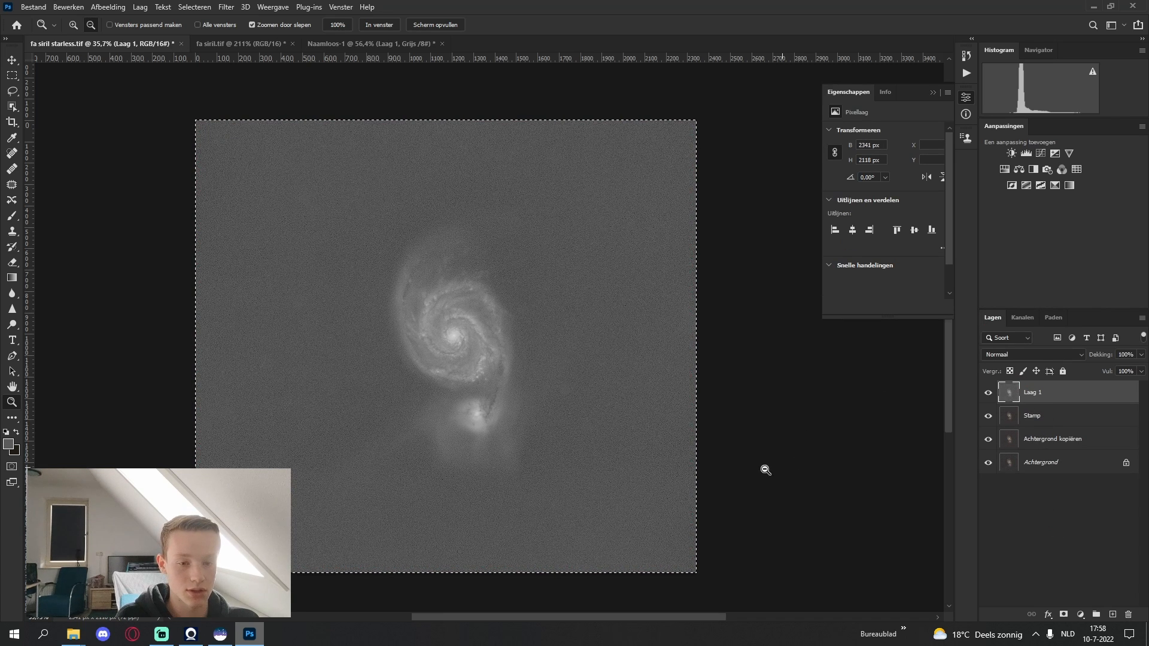
Change the blend mode of the pasted grayscale layer to Lichtsterkte
left_click(1035, 353)
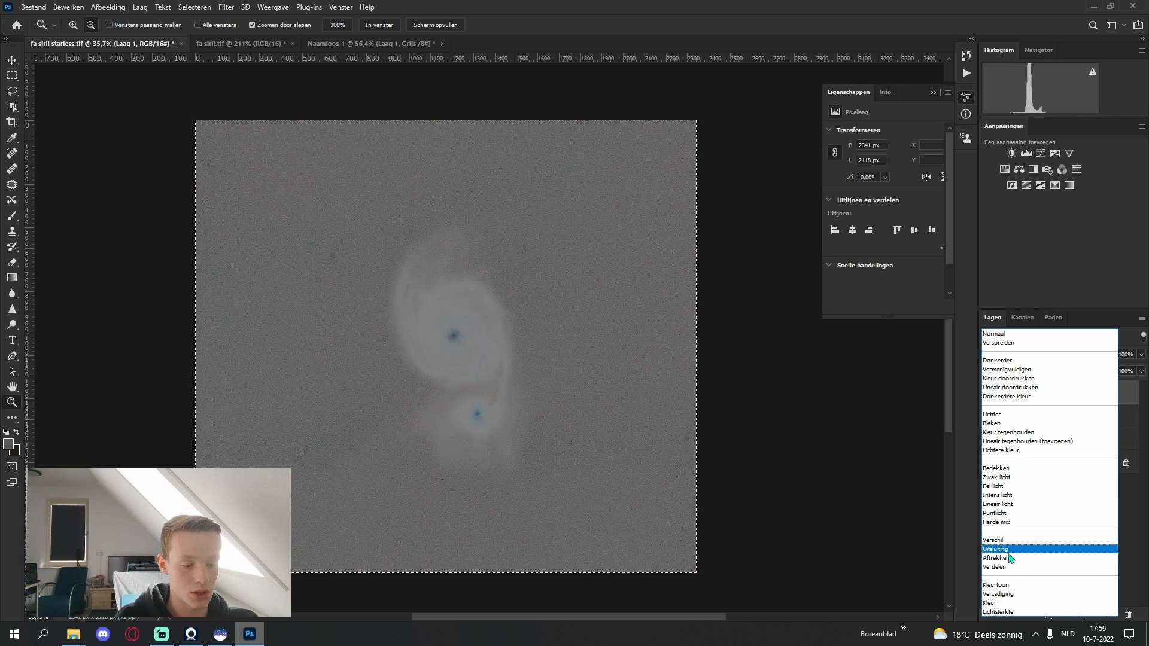
left_click(778, 407)
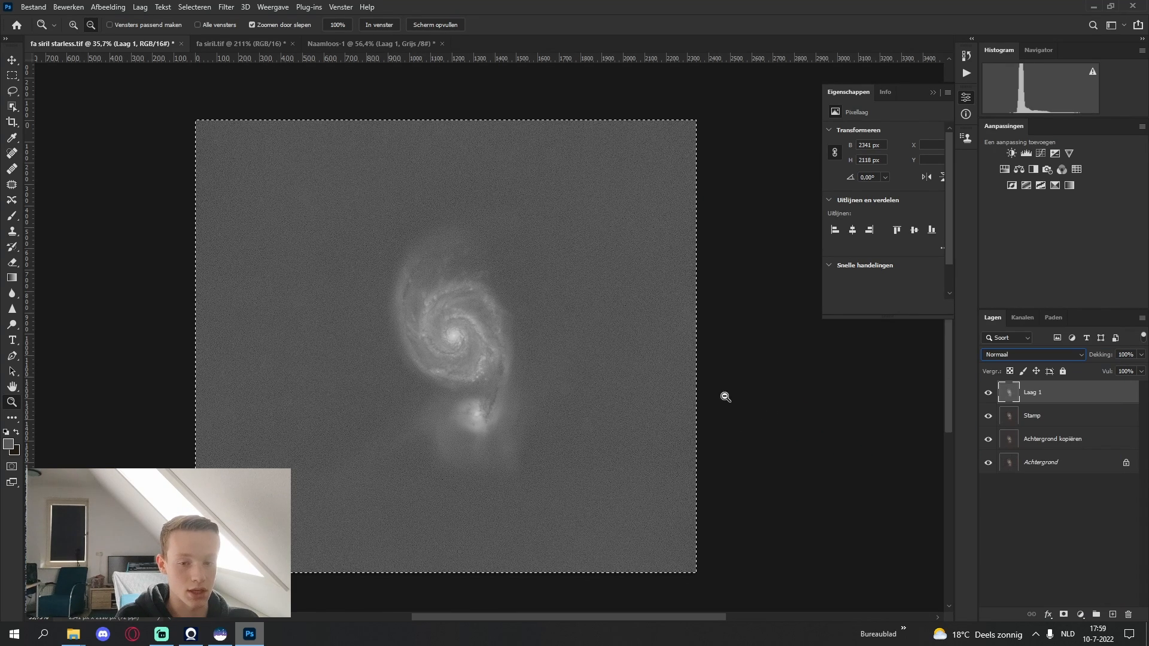
left_click(1044, 355)
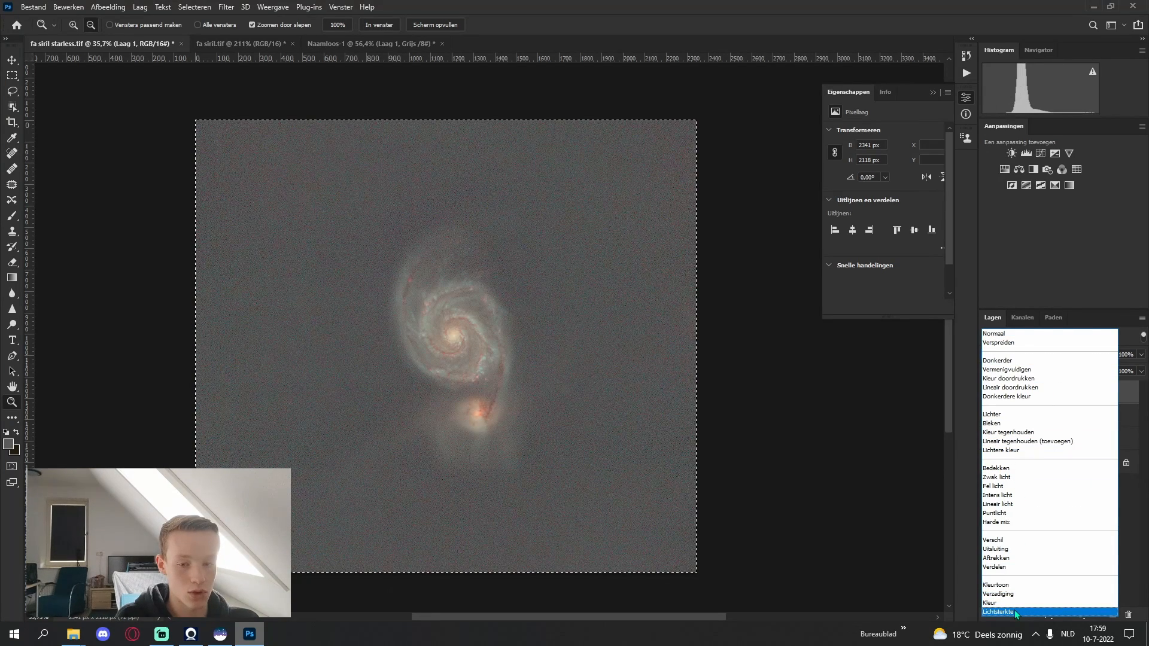
left_click(1014, 610)
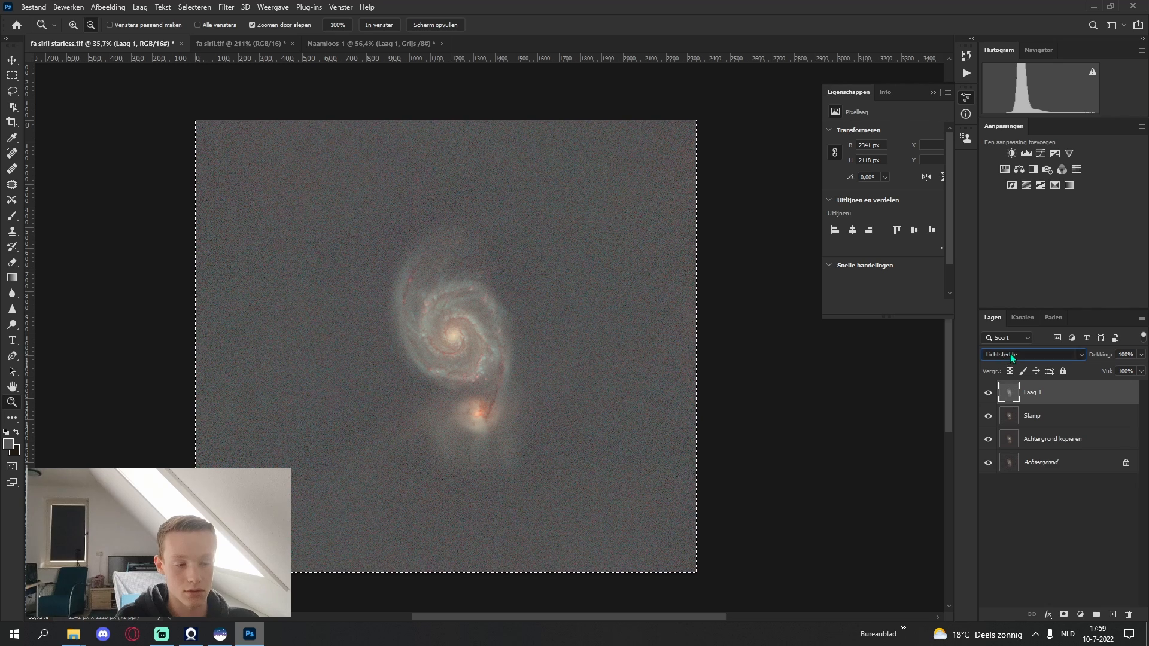
left_click(1010, 354)
left_click(993, 611)
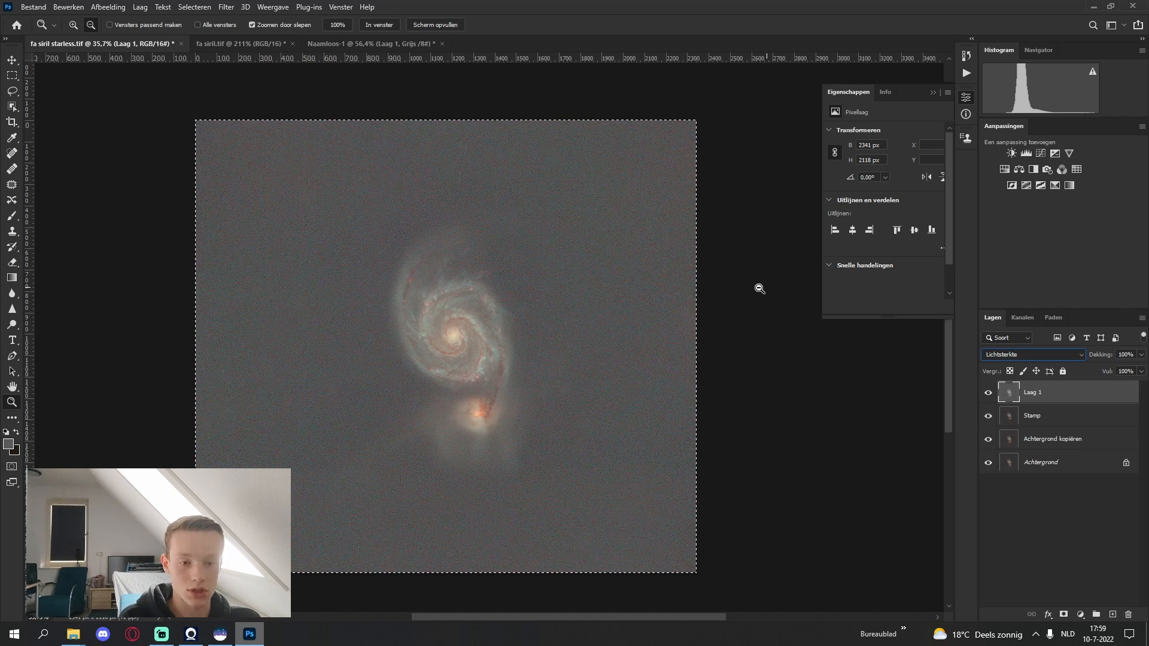
Apply Curves to the grayscale layer with the black point at input 31, a shadow point at 88/57 and raised highlights
key("ctrl+m")
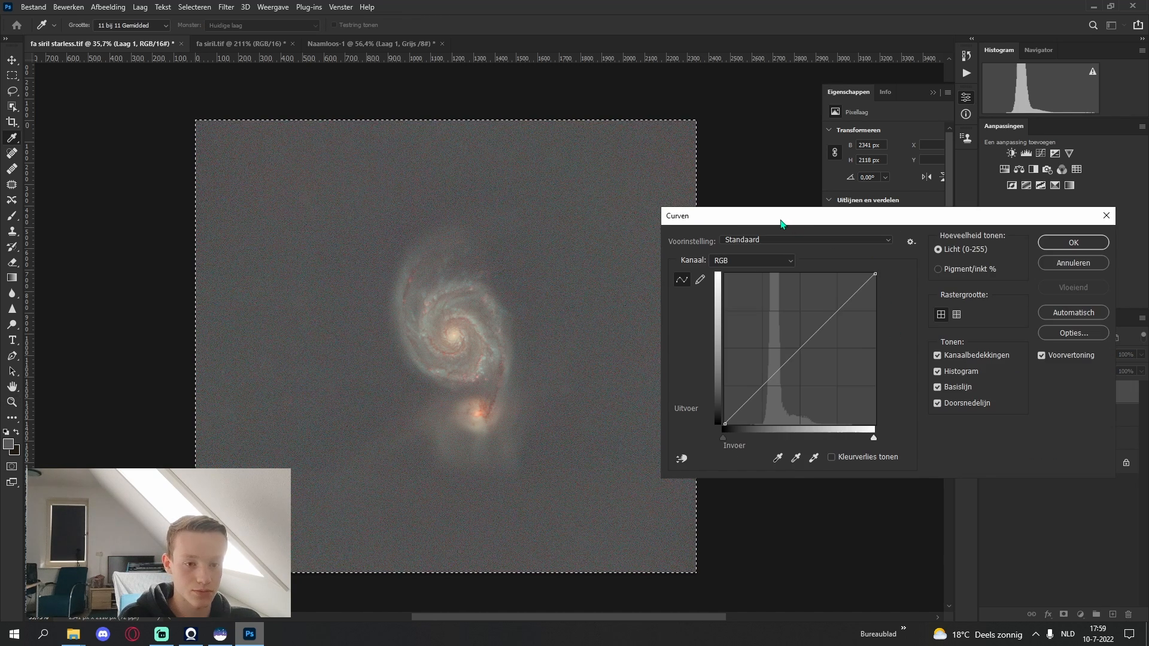
left_click(648, 337)
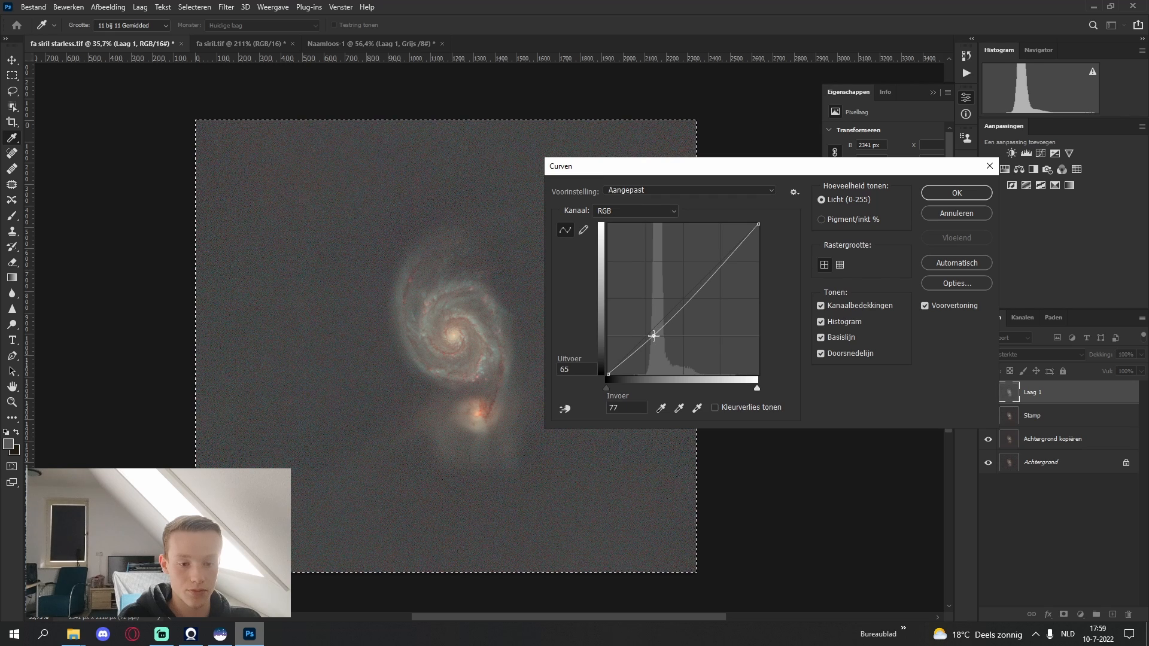
left_click_drag(606, 388, 626, 387)
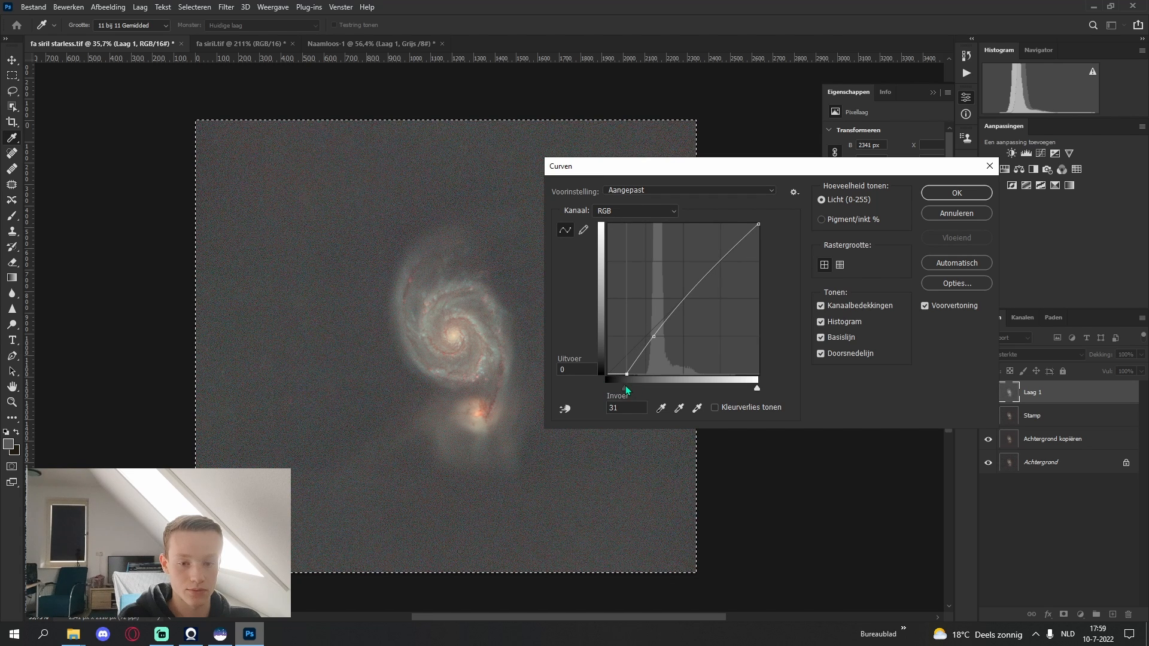
left_click_drag(655, 336, 692, 292)
left_click_drag(659, 340, 661, 342)
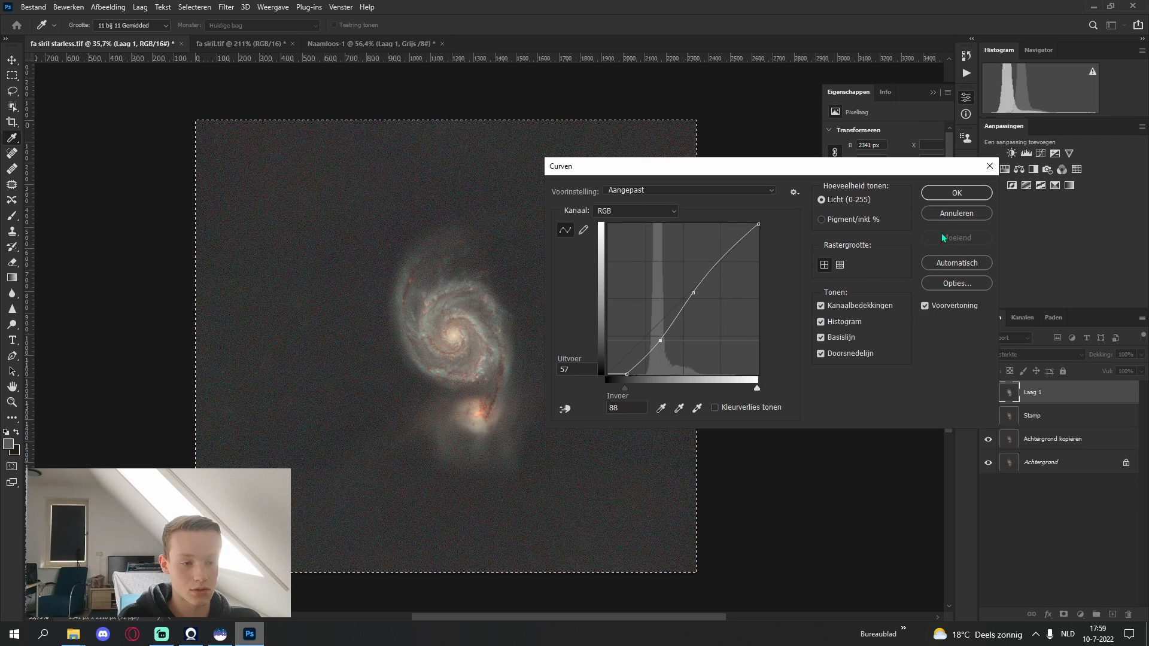
left_click(956, 193)
Darken the background of the grayscale layer using Levels with a black input level of 14
mouse_move(463, 337)
left_mouse_down()
mouse_move(504, 337)
mouse_move(457, 337)
left_mouse_up()
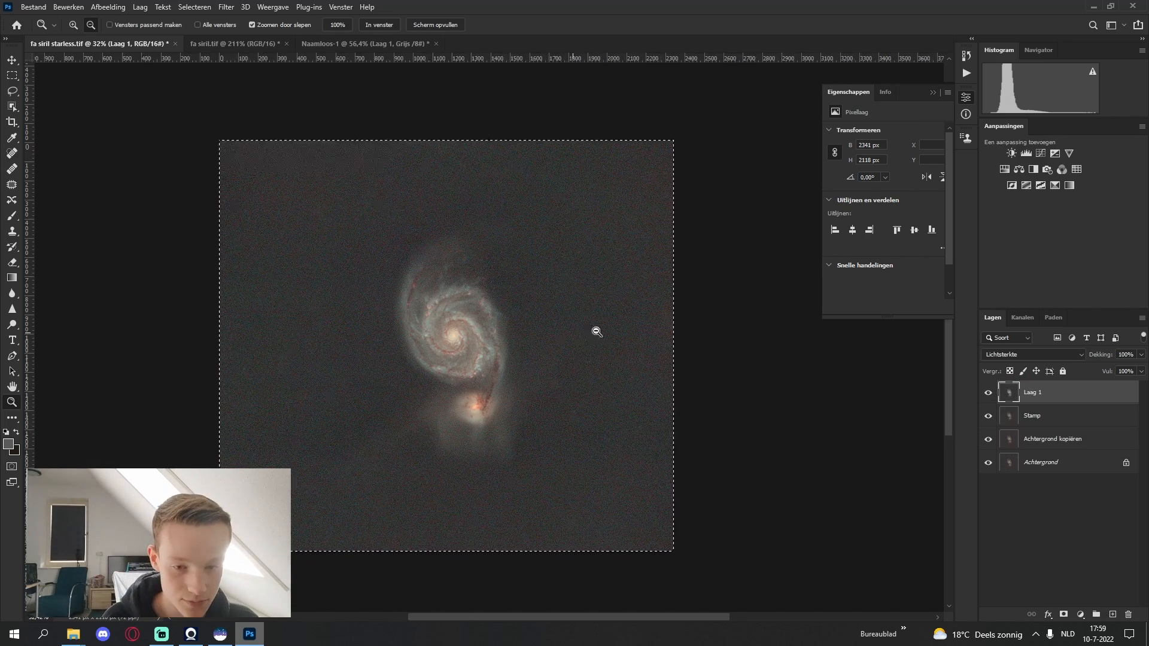
mouse_move(595, 331)
left_mouse_down()
mouse_move(636, 328)
mouse_move(591, 337)
left_mouse_up()
mouse_move(462, 325)
left_mouse_down()
mouse_move(396, 309)
mouse_move(458, 318)
left_mouse_up()
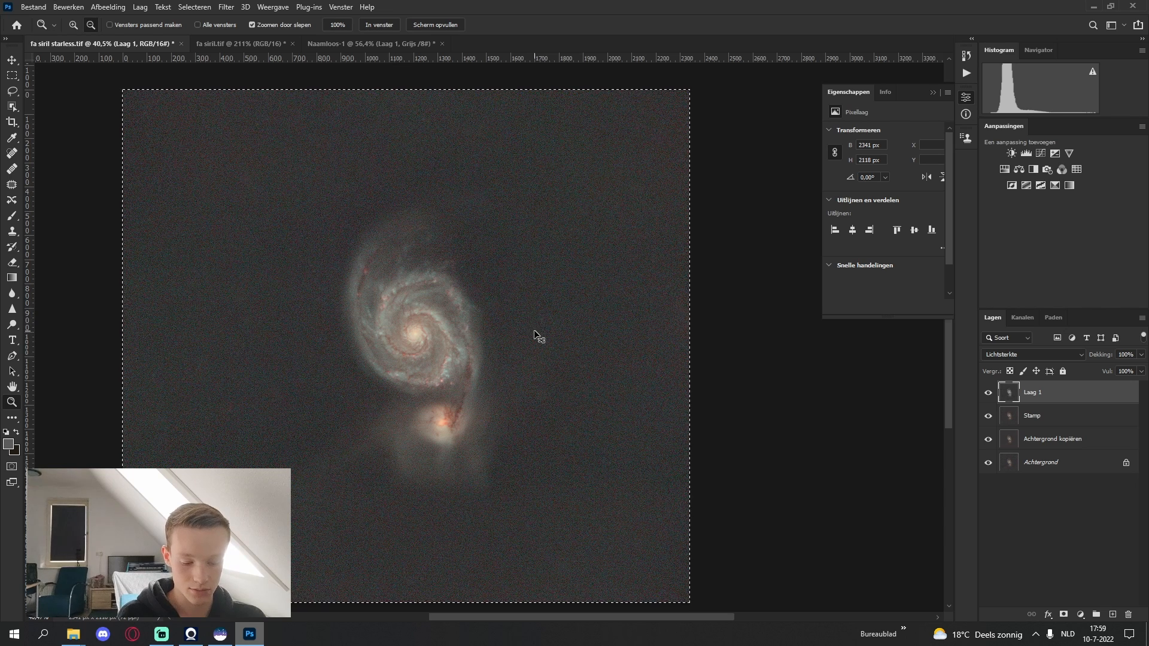
key("ctrl+l")
left_click_drag(850, 268, 859, 268)
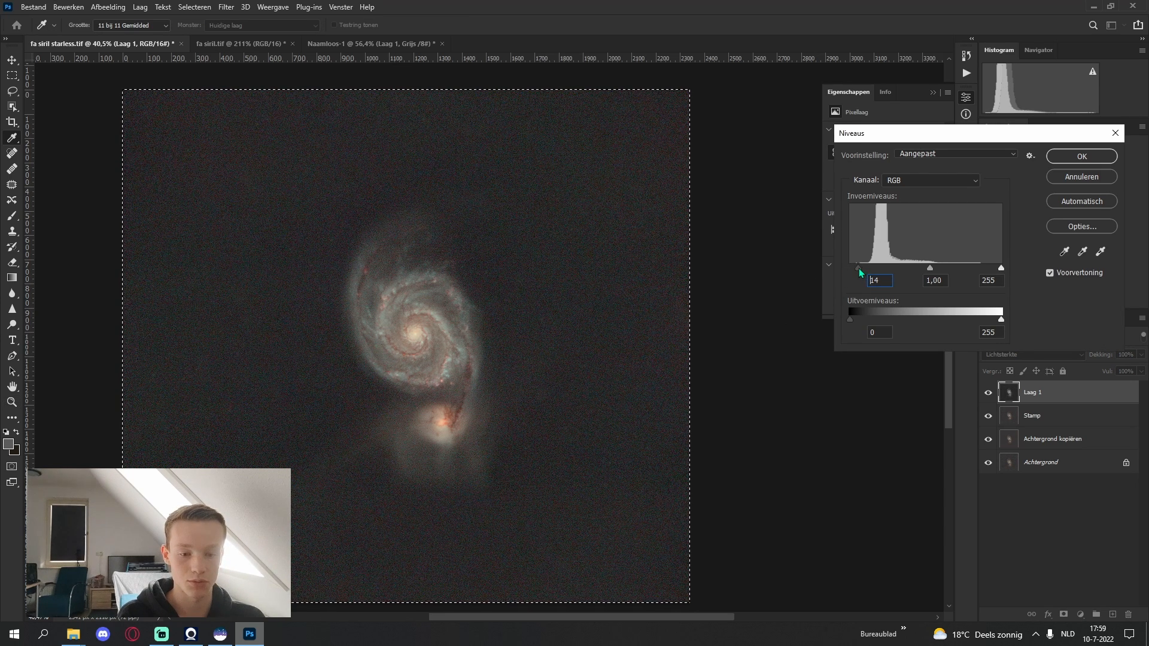
left_click(1081, 156)
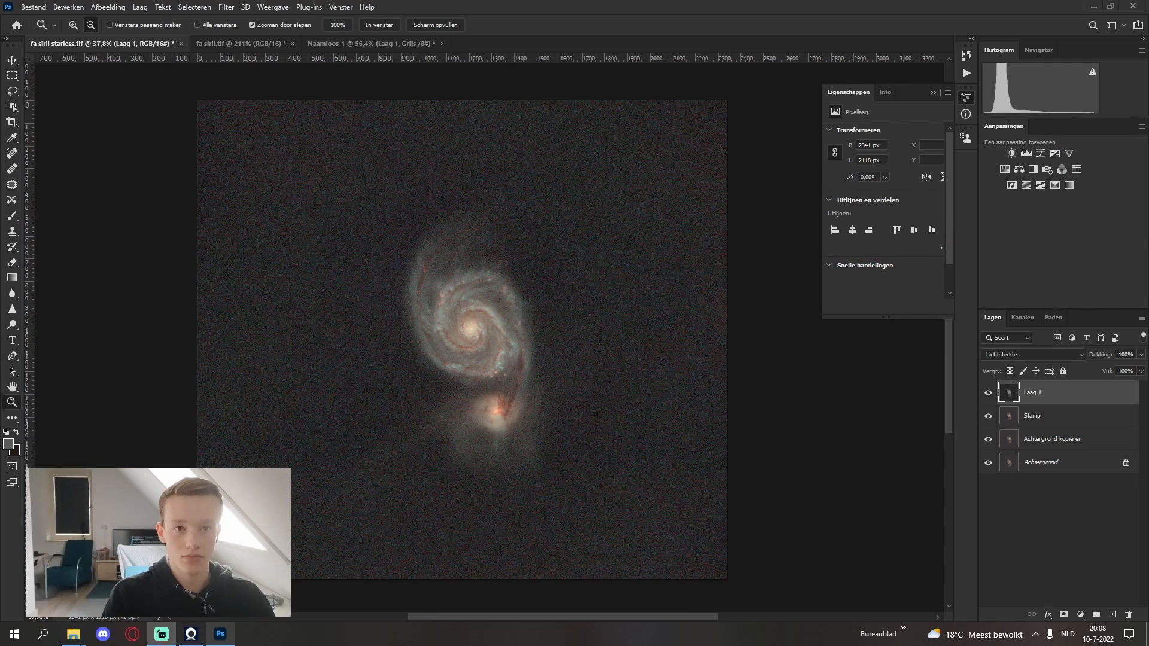
Select the whole canvas and stamp all visible layers of fa siril starless.tif into a new top layer
key("ctrl+a")
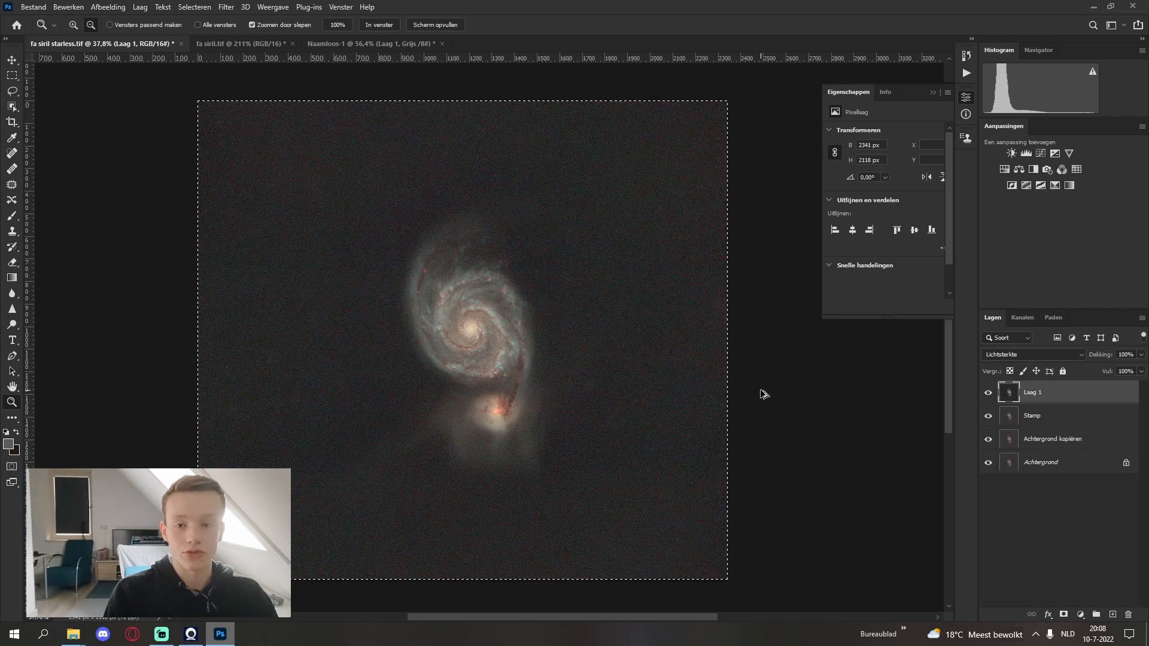
key("ctrl+alt+shift+e")
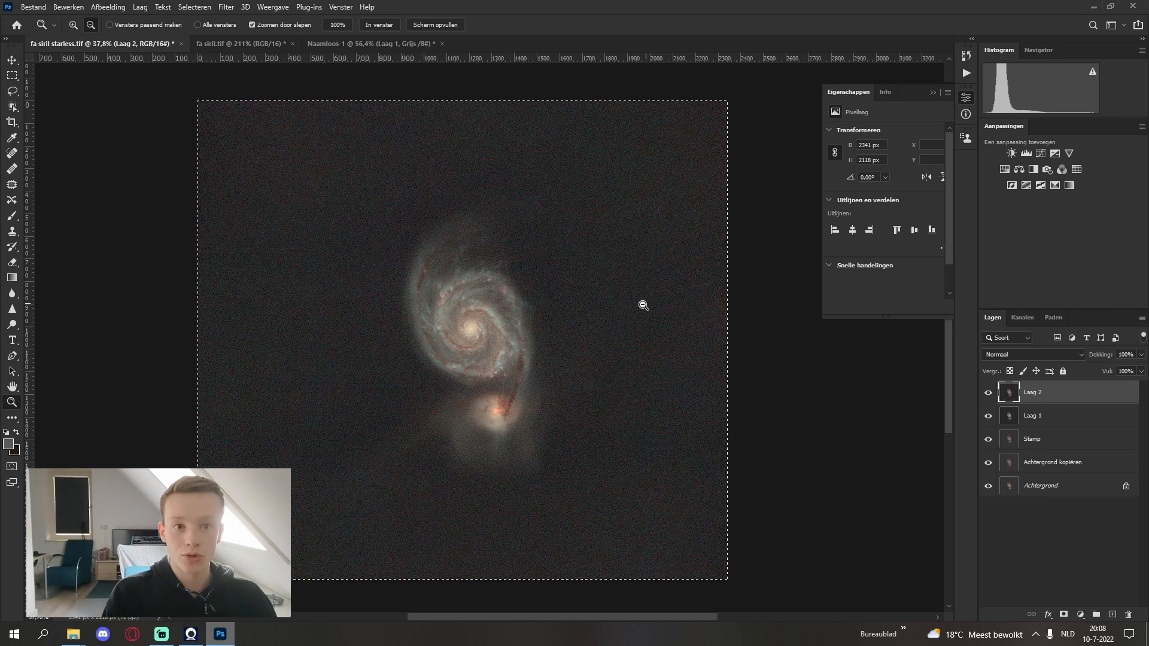
scroll(481, 307, "up", 5)
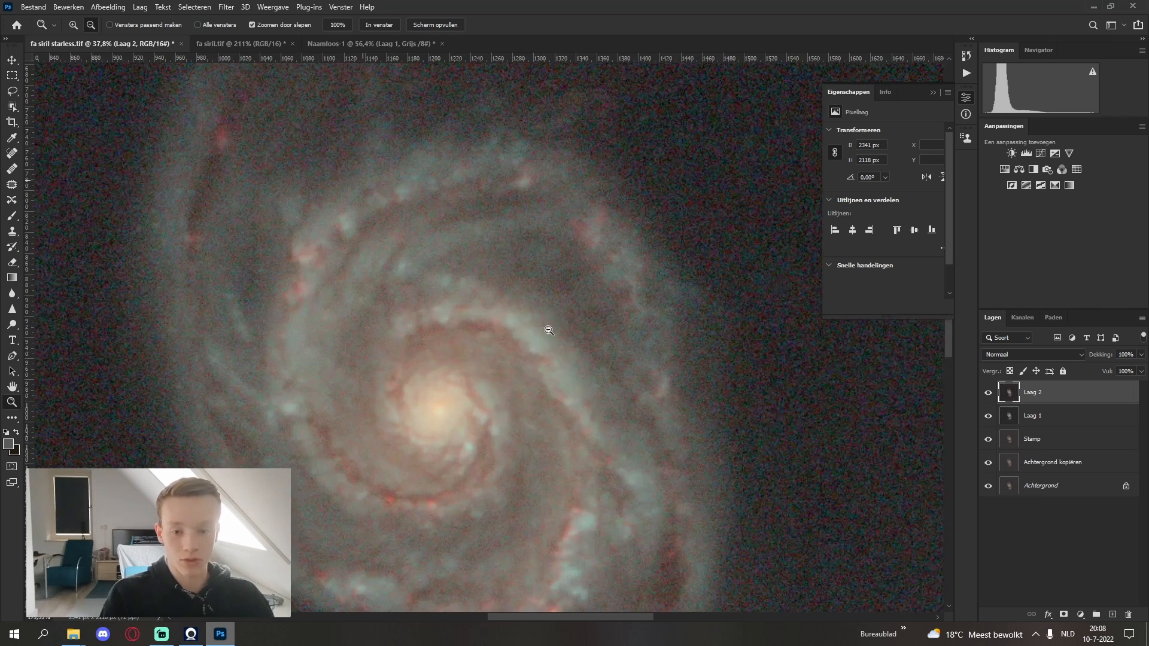
Examine the noise in the spiral arms and the dark background of the stamped layer
left_click_drag(553, 280, 576, 280)
left_click_drag(468, 200, 434, 207)
scroll(411, 339, "down", 4)
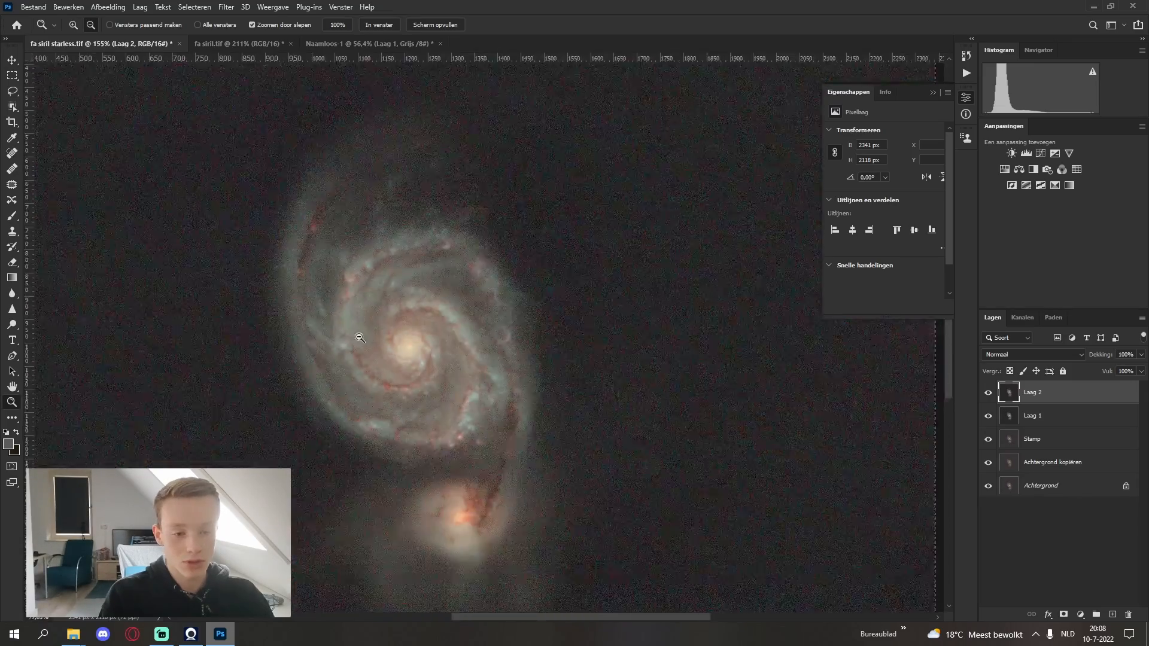
scroll(682, 338, "up", 5)
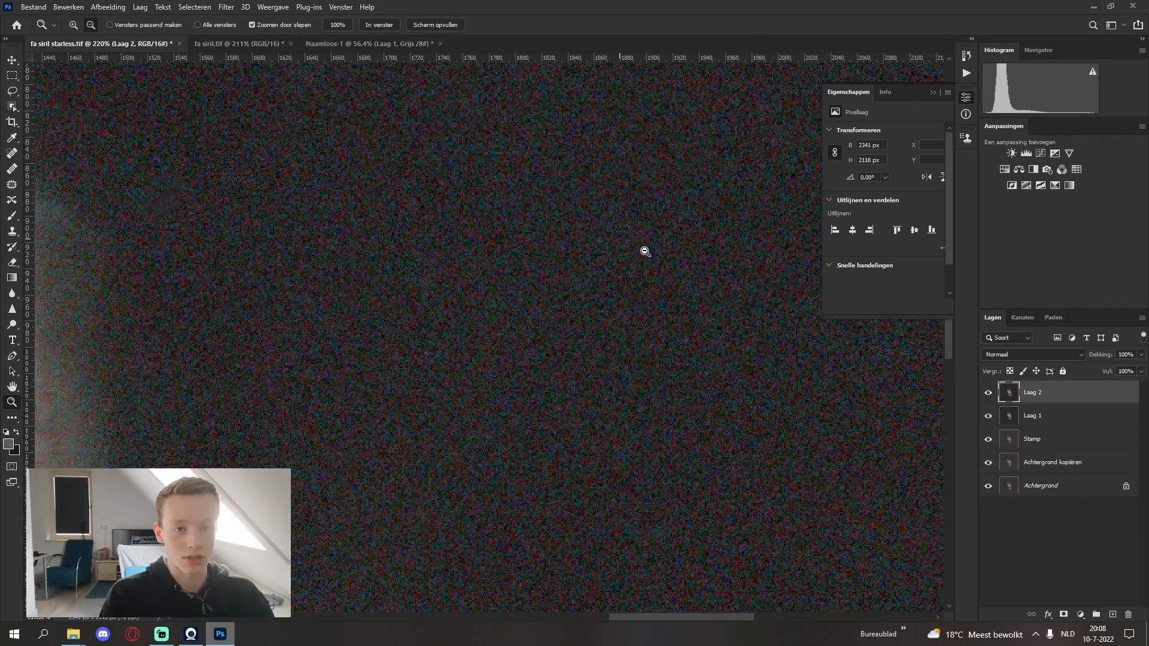
scroll(620, 275, "down", 5)
scroll(597, 314, "down", 2)
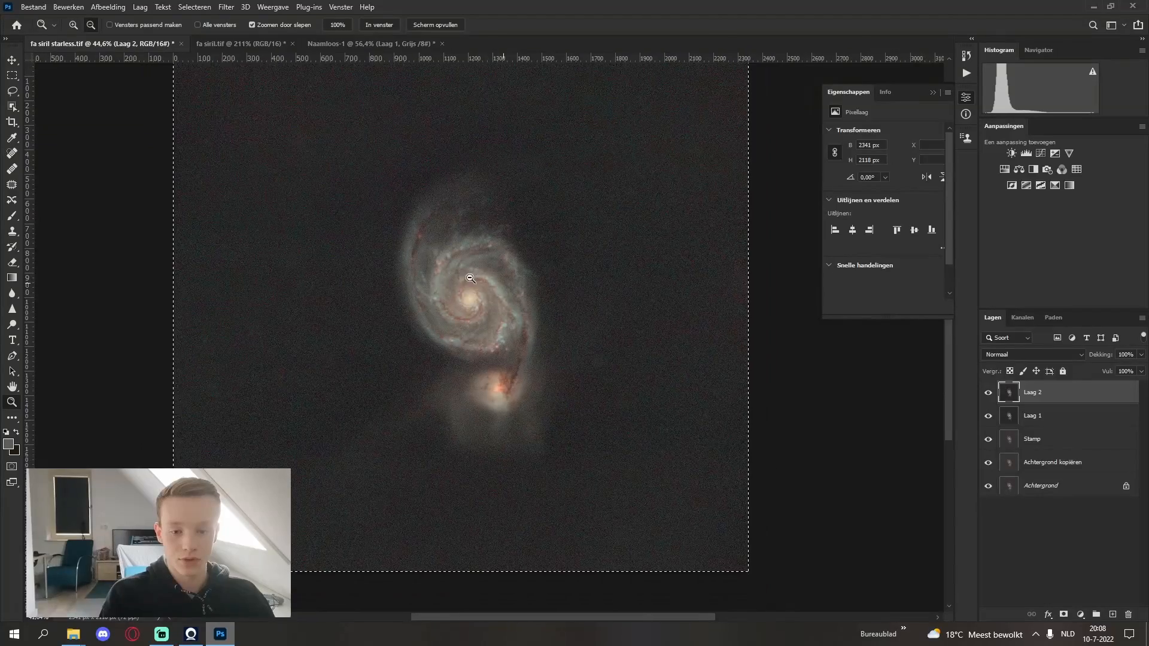
scroll(496, 251, "down", 3)
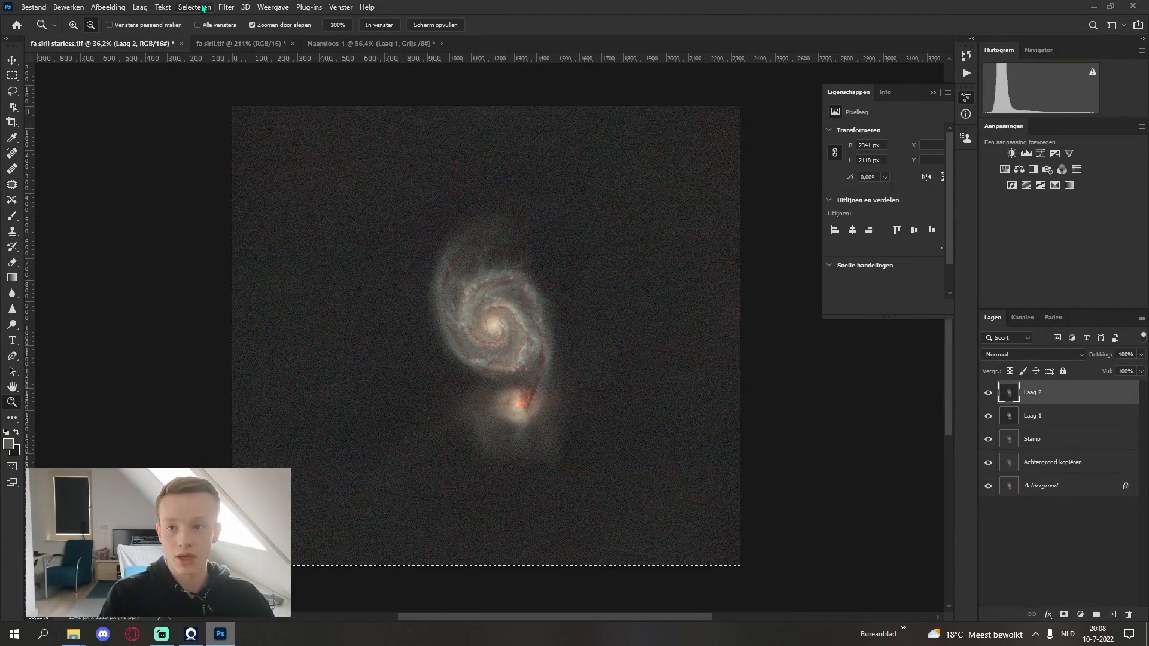
Select the dark background with Kleurbereik set to Schaduwen, a tolerance of 26% and a range of 39
left_click(203, 7)
left_click(217, 124)
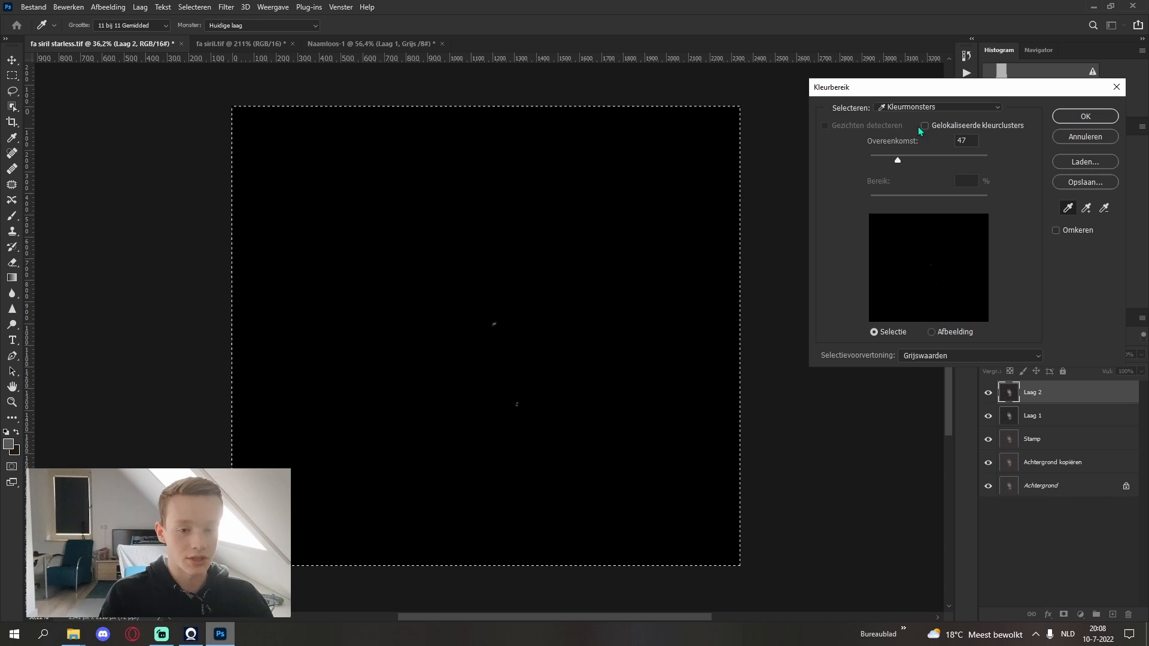
left_click(924, 108)
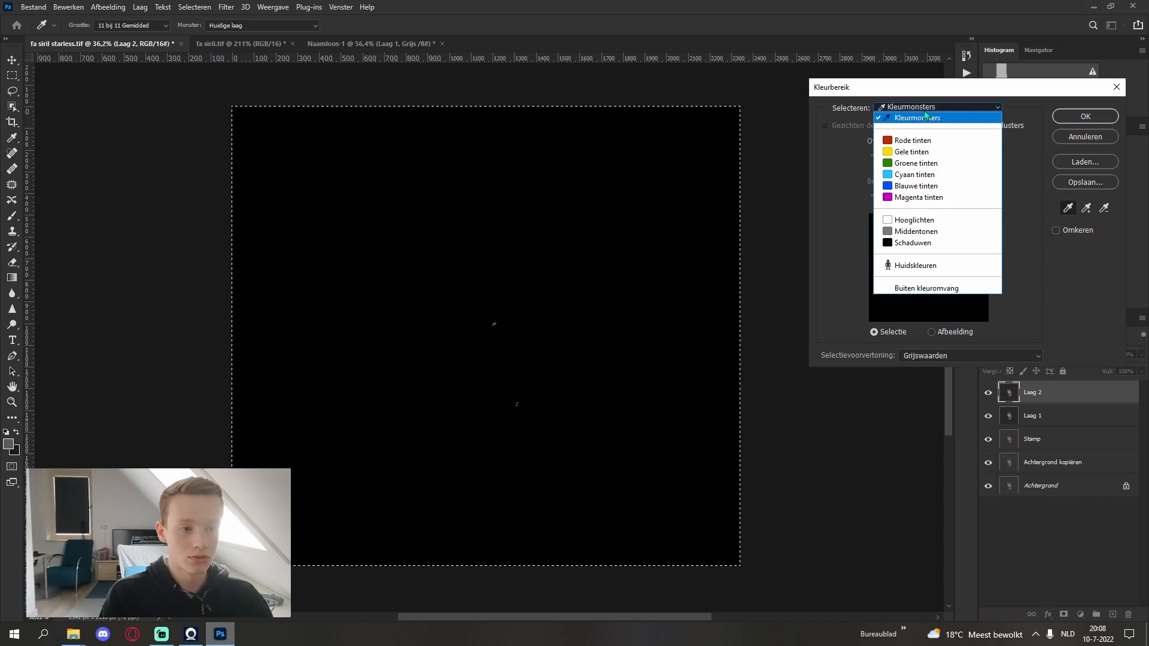
left_click(904, 236)
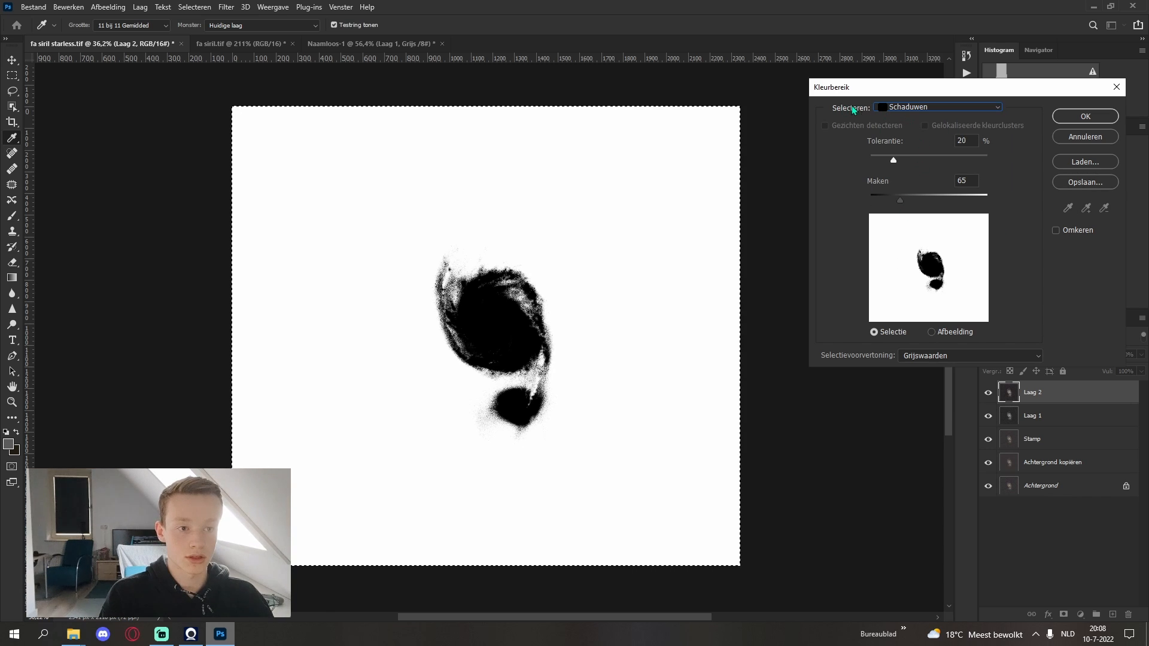
mouse_move(903, 200)
left_mouse_down()
mouse_move(916, 198)
mouse_move(889, 196)
left_mouse_up()
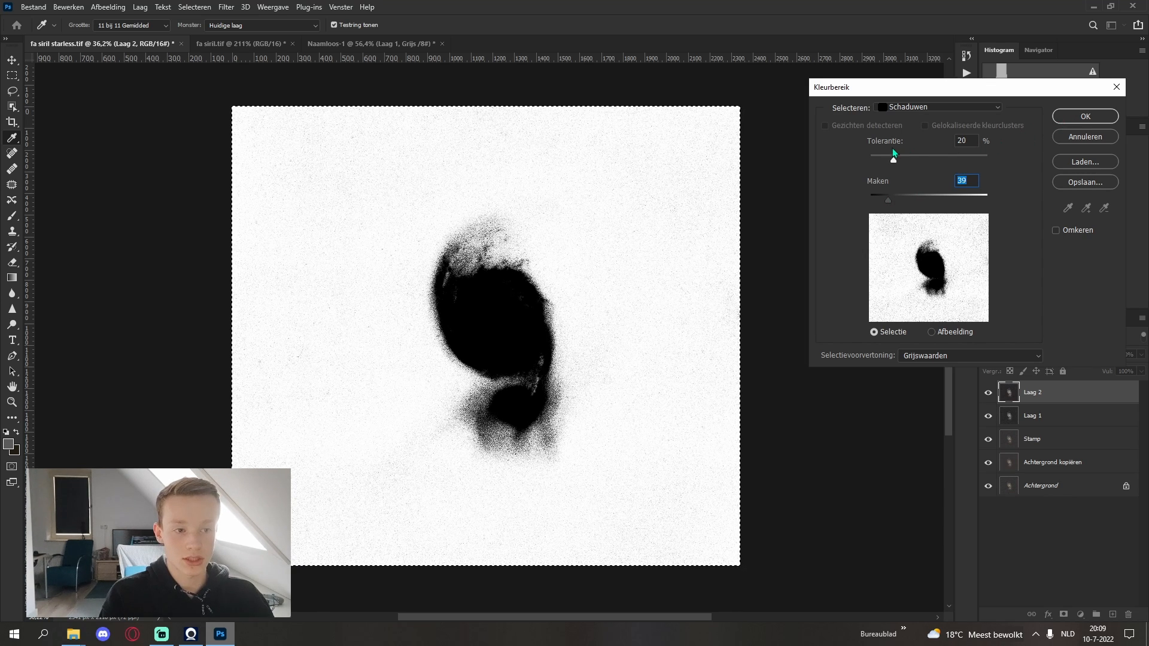
left_click_drag(899, 159, 901, 159)
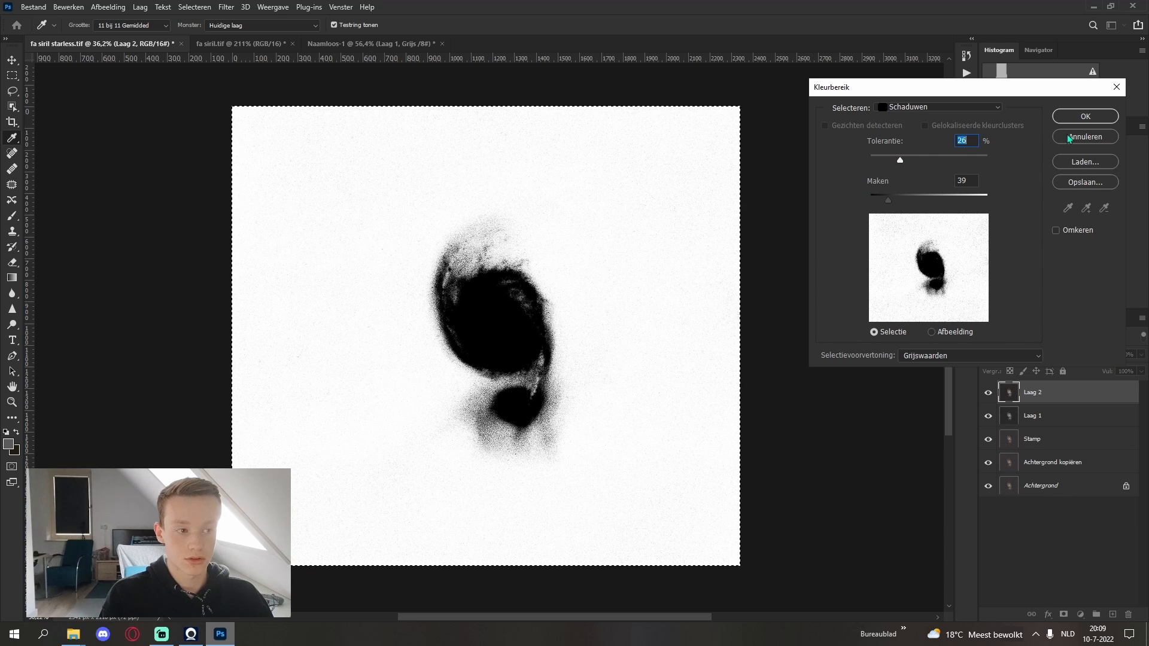
left_click(1084, 116)
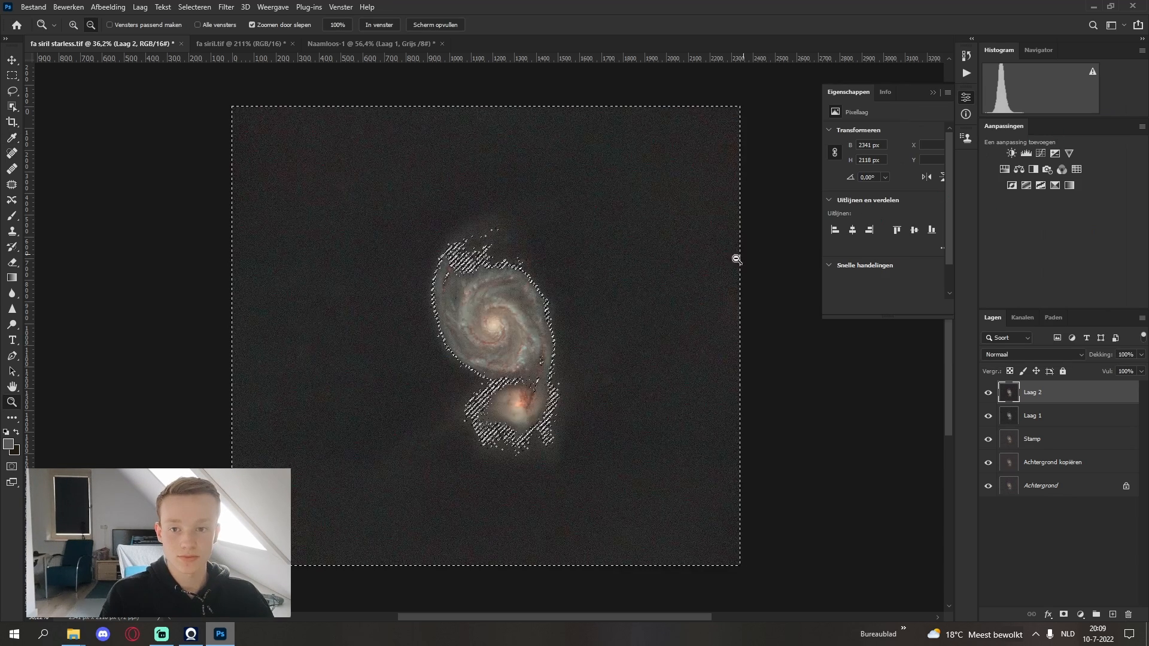
Inspect the selection edges around the galaxy and feather the selection with a radius of 6 pixels
key("z")
scroll(532, 424, "up", 5)
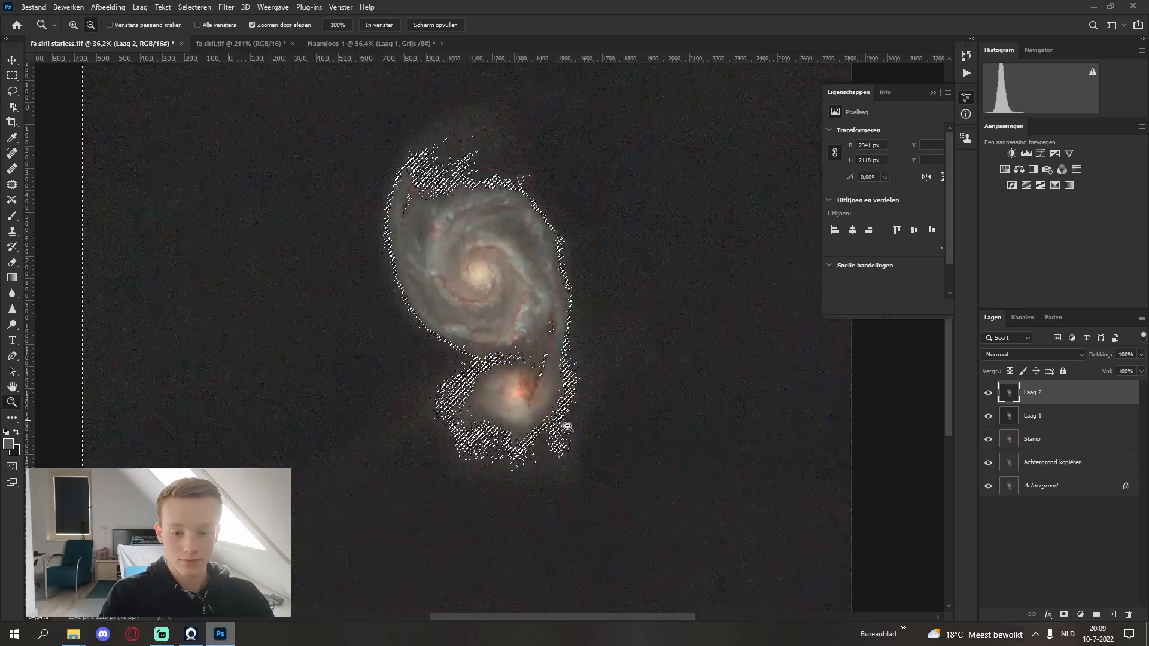
scroll(551, 374, "down", 1)
scroll(282, 195, "down", 3)
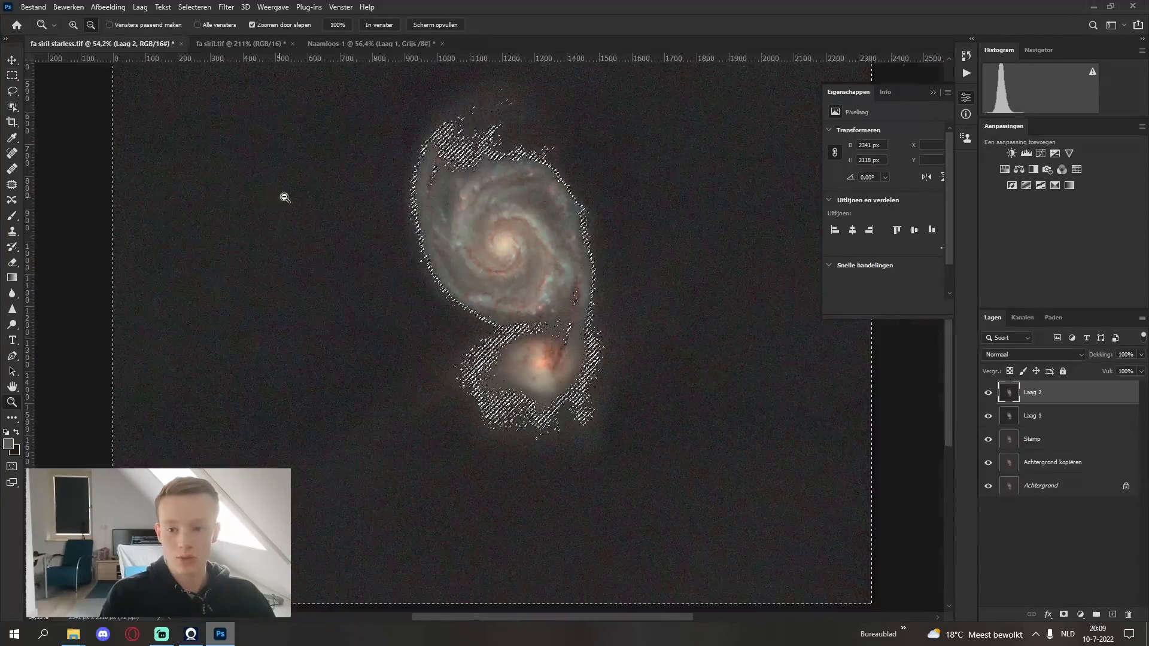
scroll(364, 228, "up", 7)
scroll(360, 249, "up", 3)
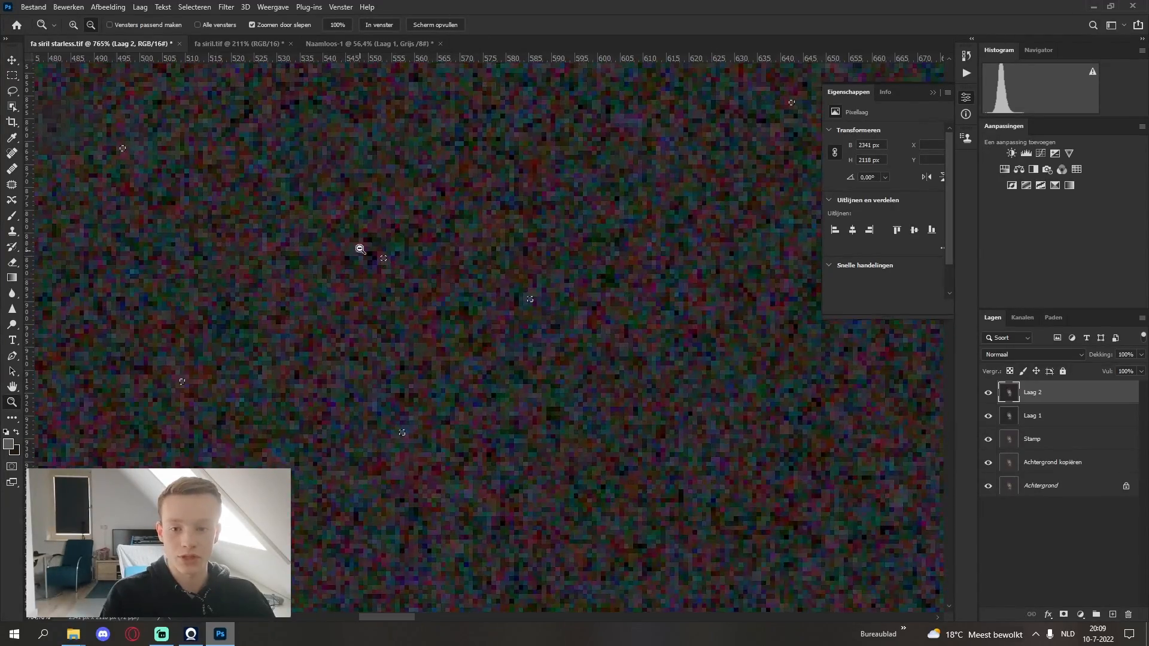
scroll(310, 259, "down", 15)
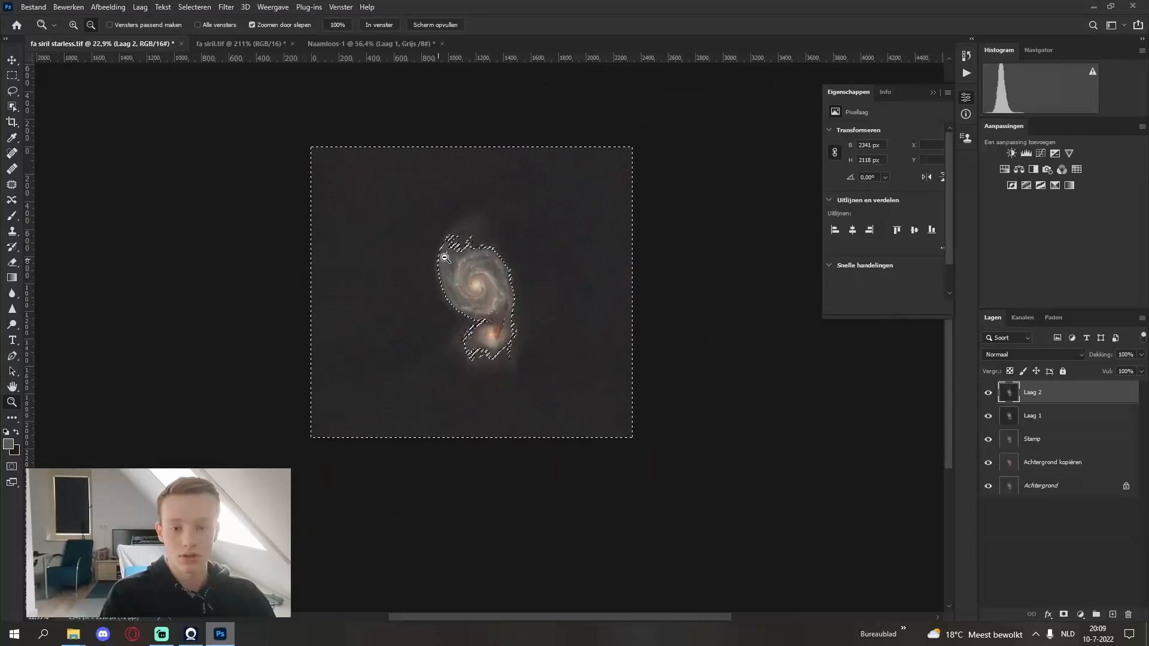
left_click(195, 7)
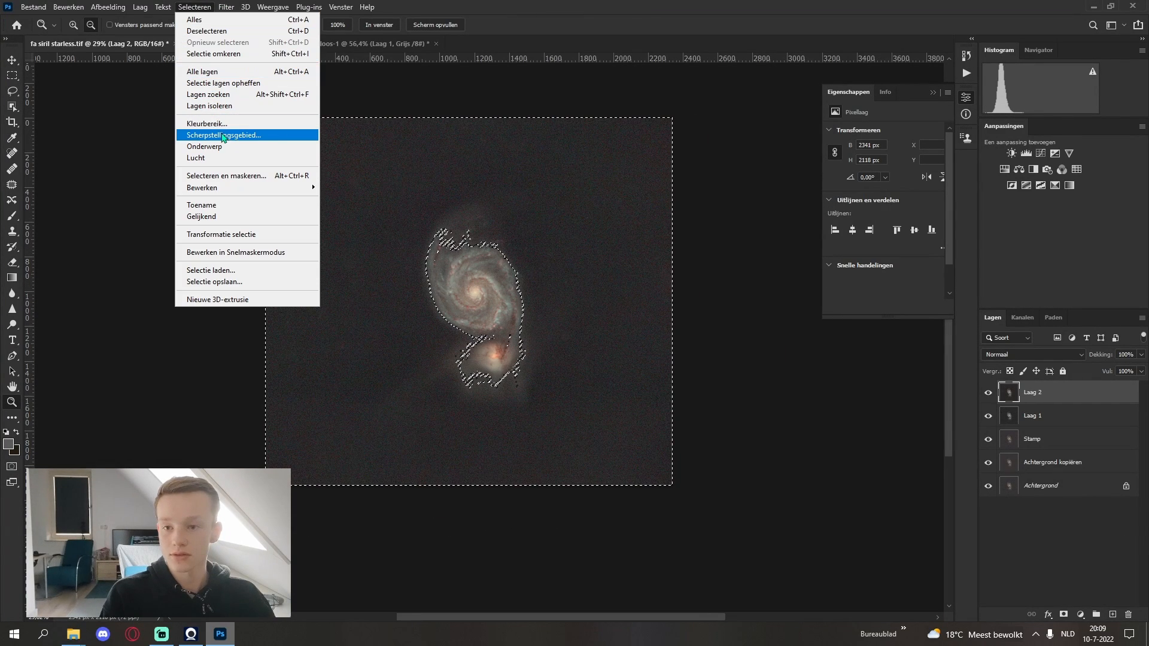
mouse_move(204, 188)
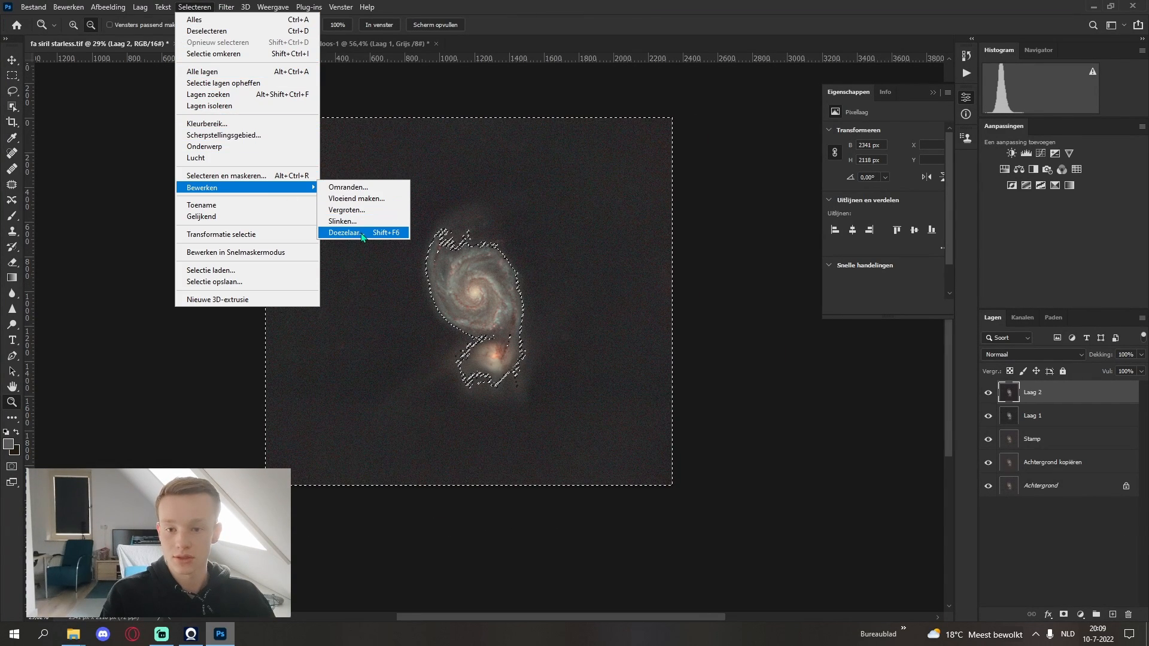
left_click(383, 234)
left_click(534, 201)
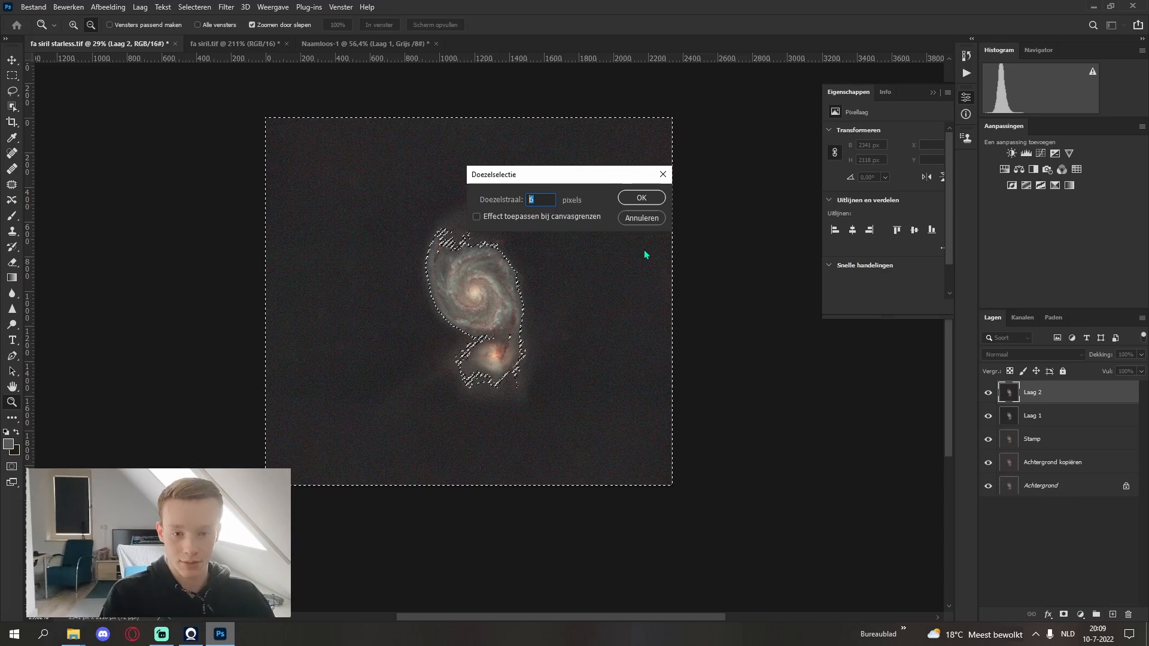
left_click(641, 198)
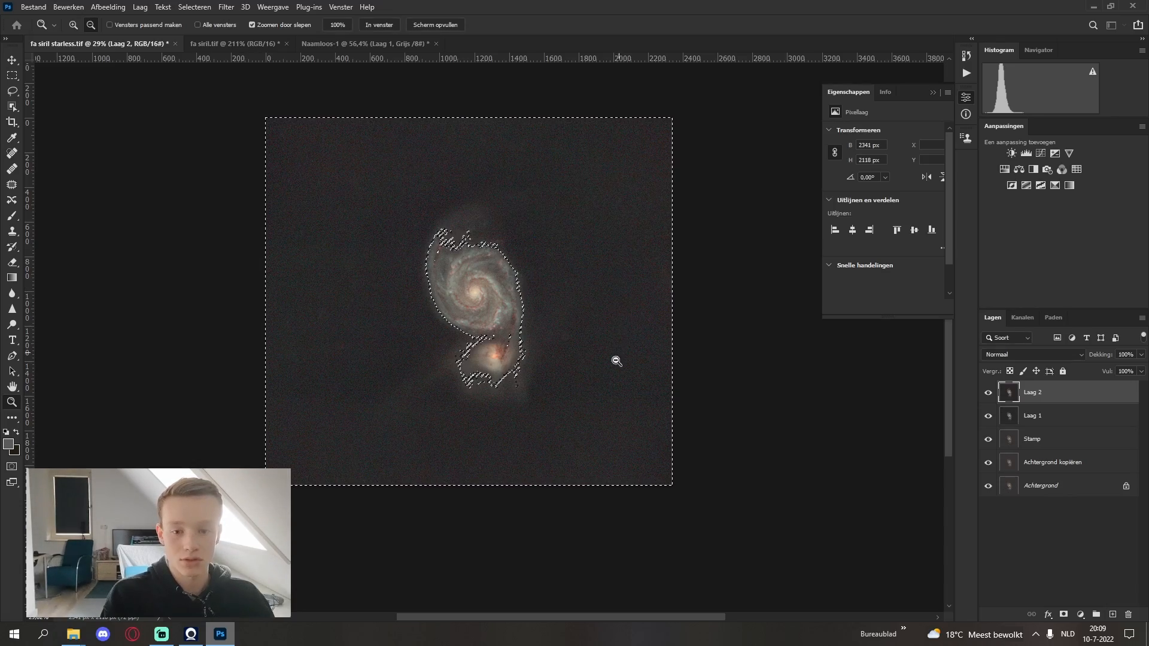
Add a layer mask to the stamped top layer from the feathered background selection
scroll(566, 381, "up", 5)
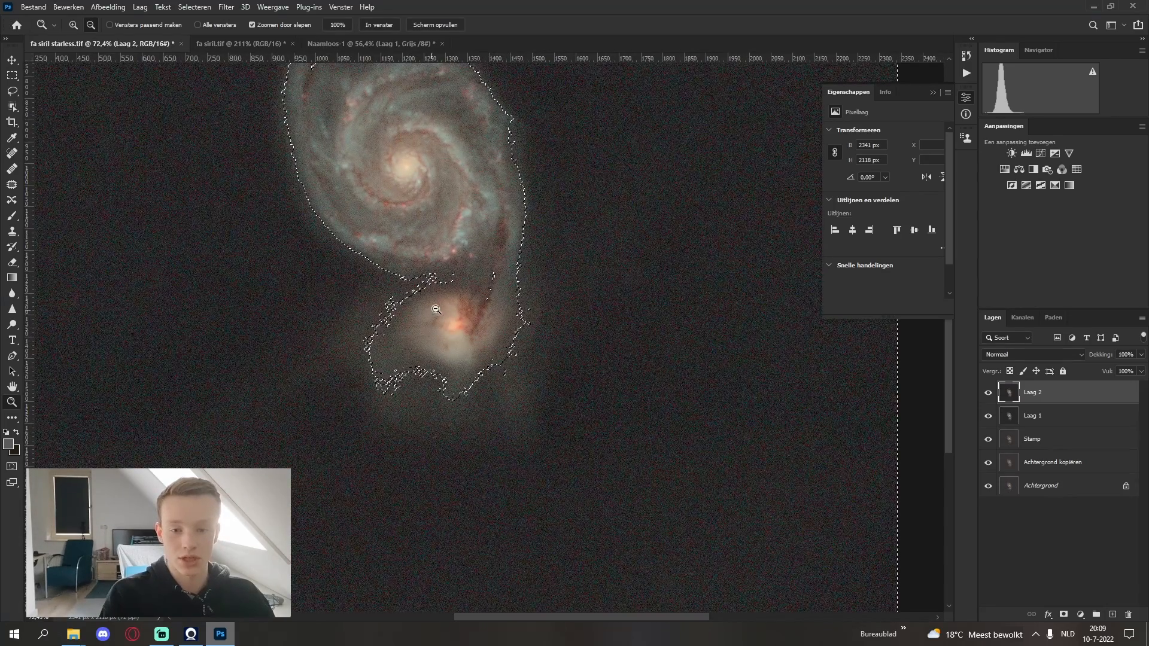
scroll(437, 313, "down", 5)
scroll(422, 344, "up", 2)
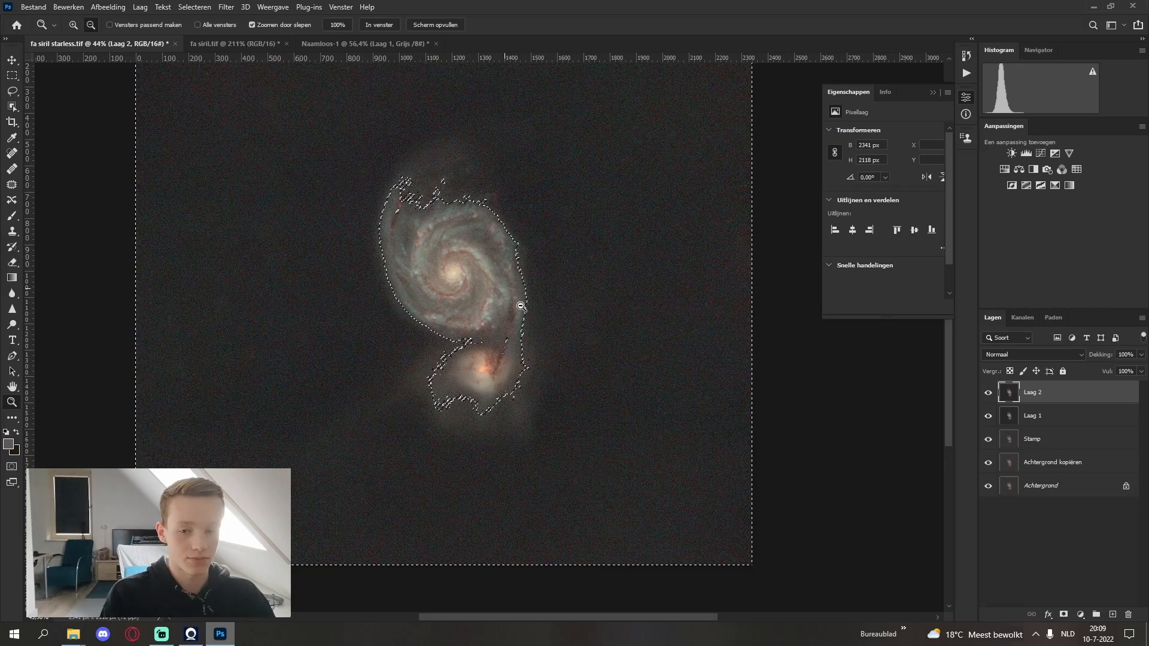
scroll(521, 306, "down", 1)
scroll(508, 299, "up", 3)
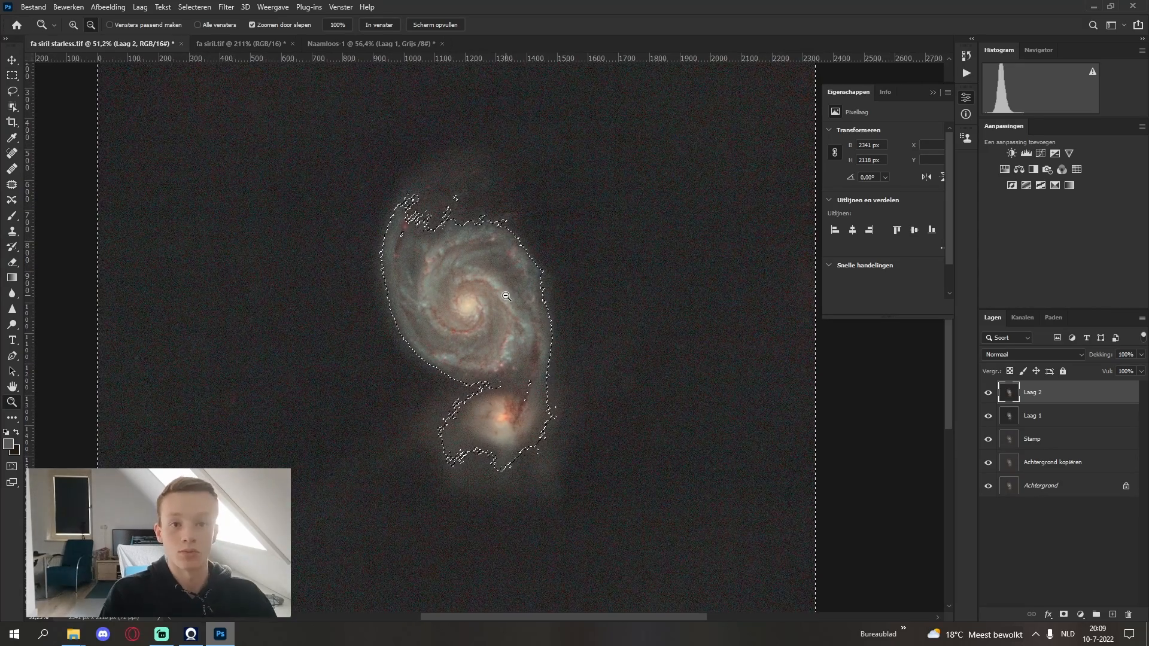
left_click(144, 8)
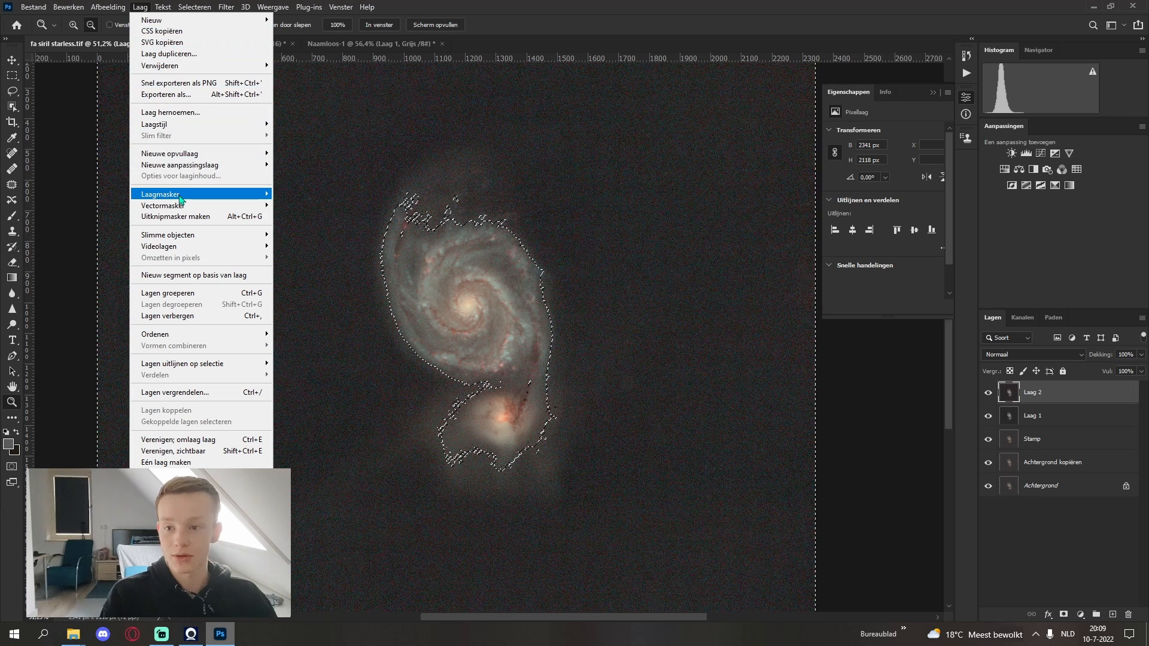
left_click(774, 319)
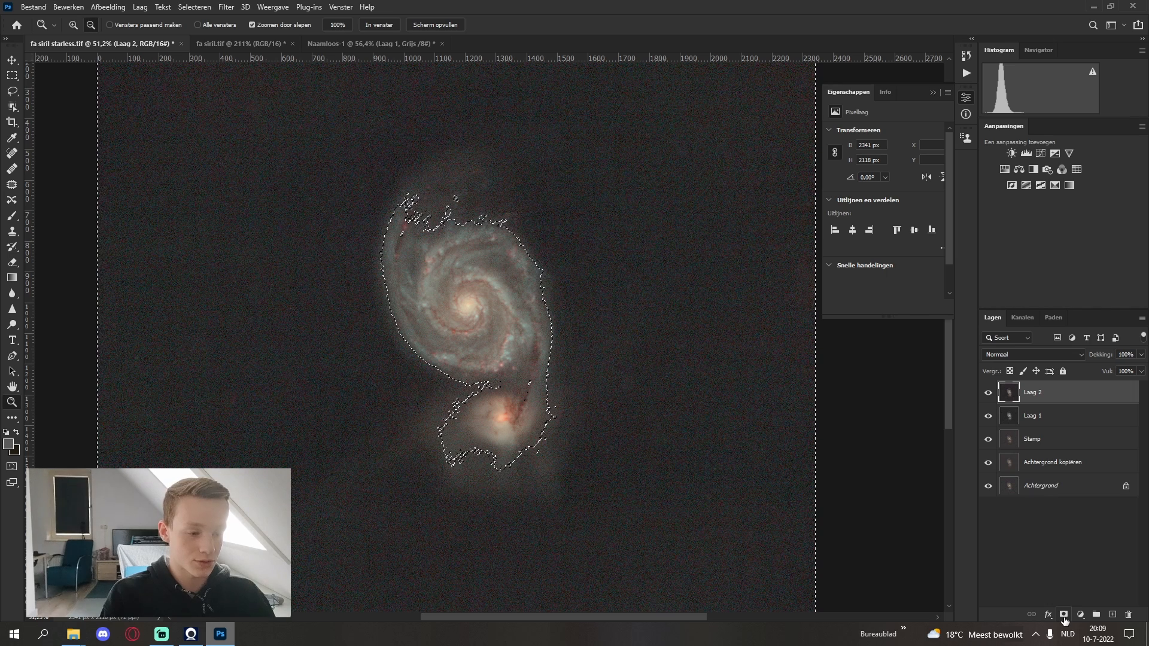
left_click(1063, 617)
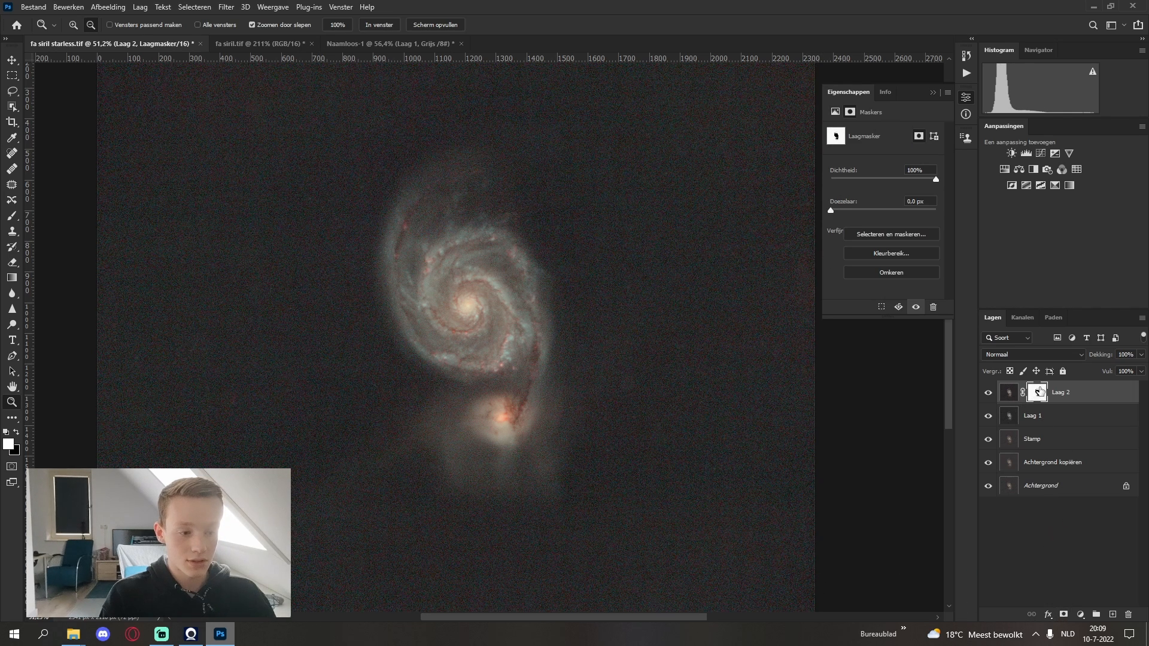
Rename the masked top layer as NR background
left_click_drag(600, 405, 572, 405)
left_click_drag(636, 362, 712, 382)
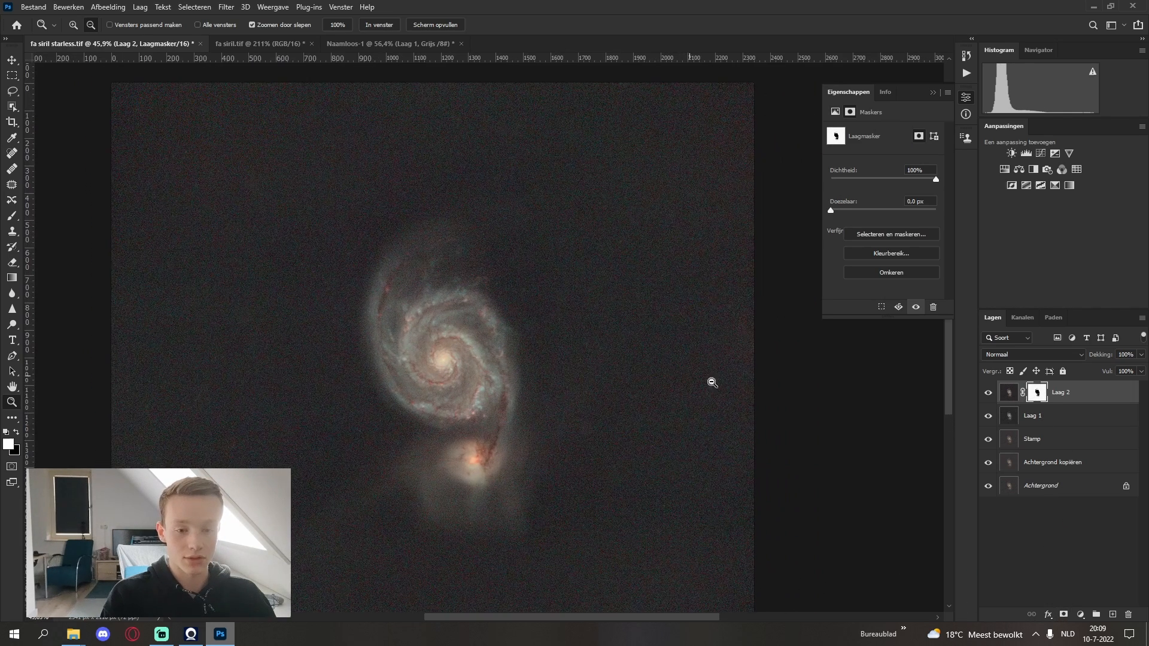
double_click(1062, 393)
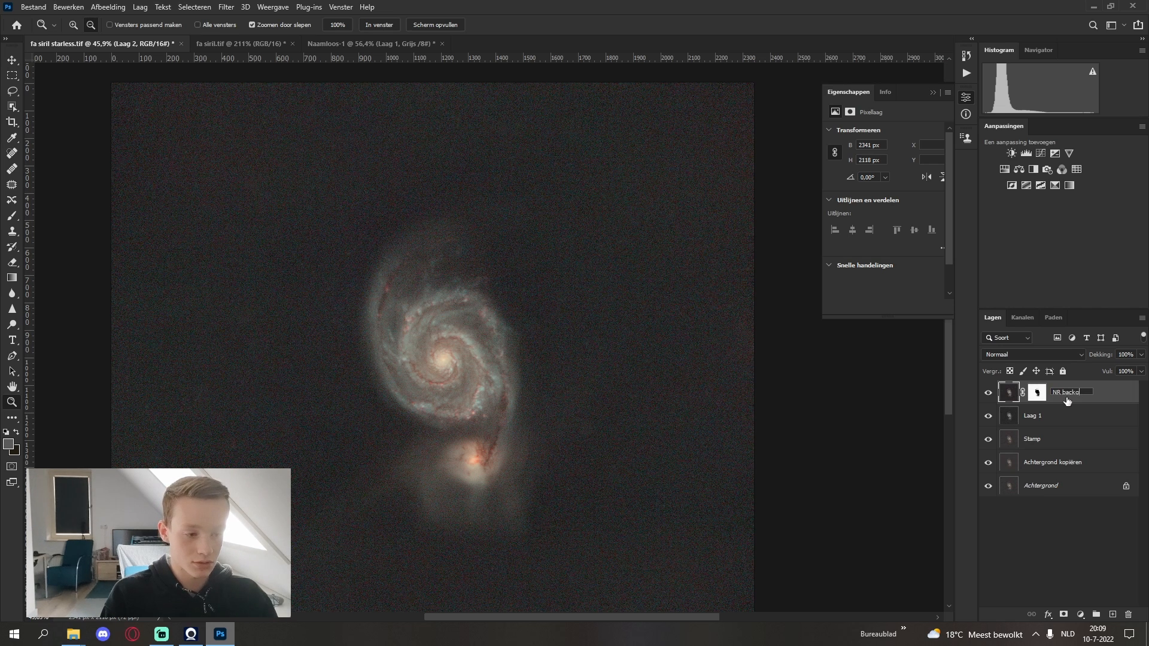
type("NR background")
key("Return")
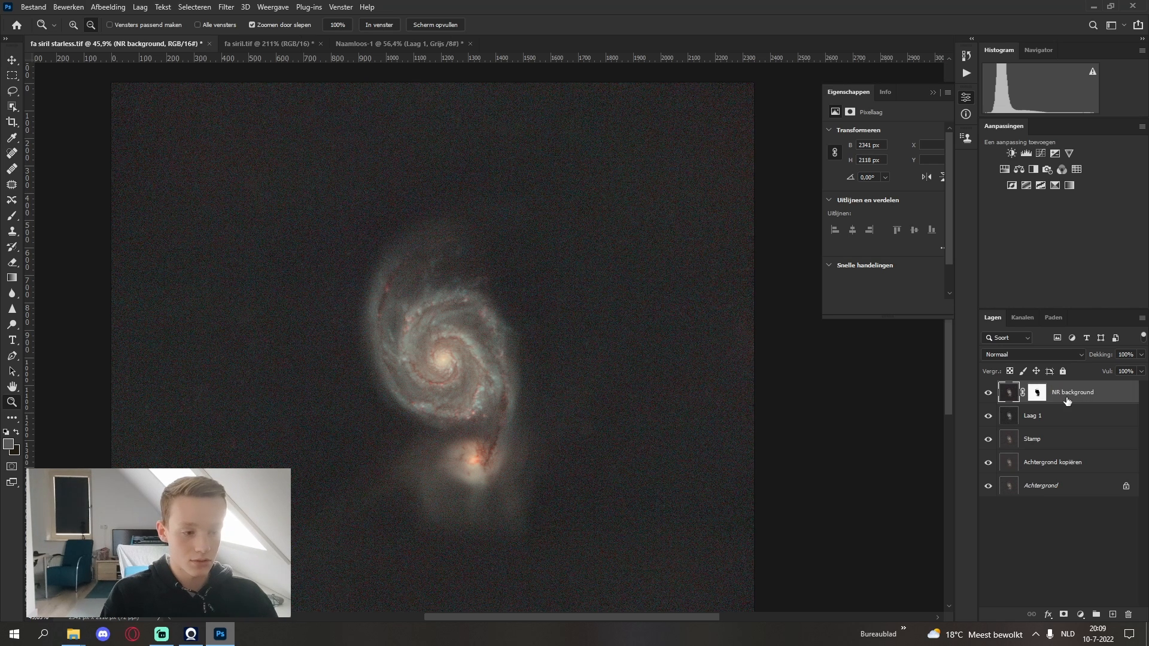
Apply a Gaussian blur with a radius of 4,2 pixels to the NR background layer's image
left_click(228, 7)
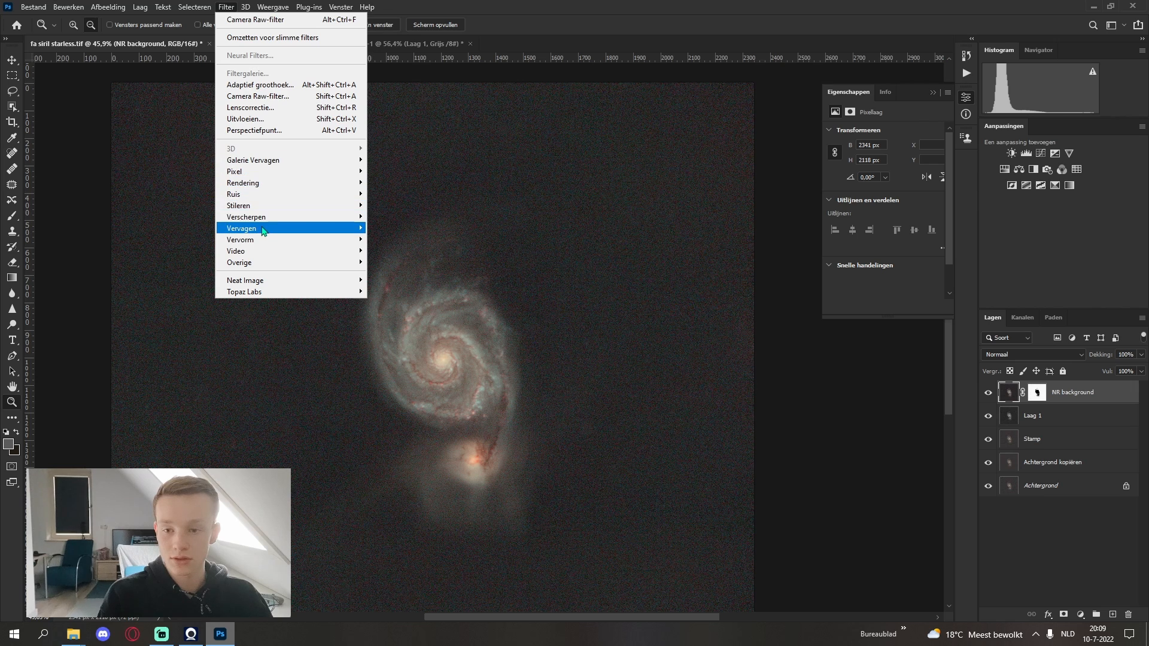
mouse_move(263, 230)
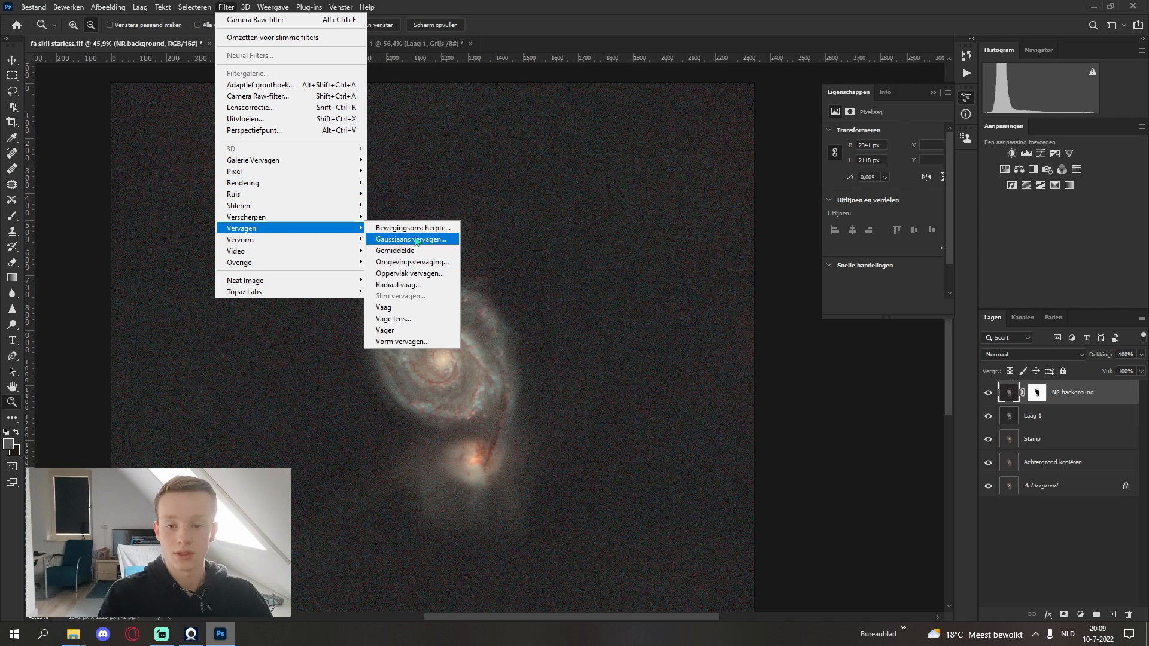
left_click(417, 241)
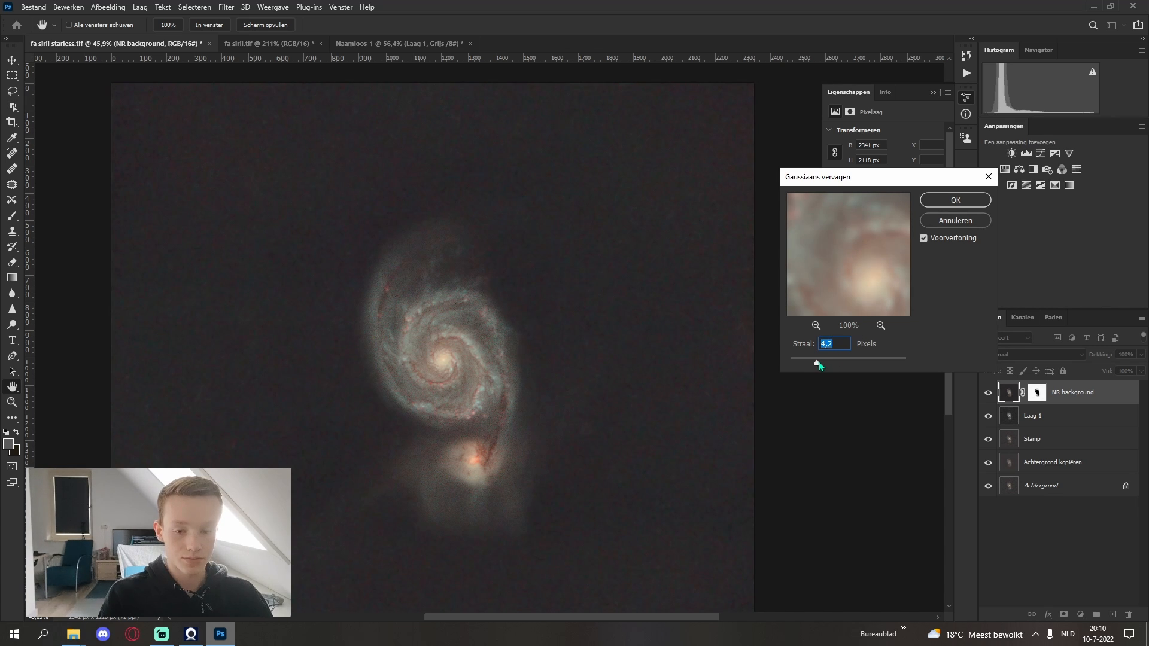
left_click(939, 201)
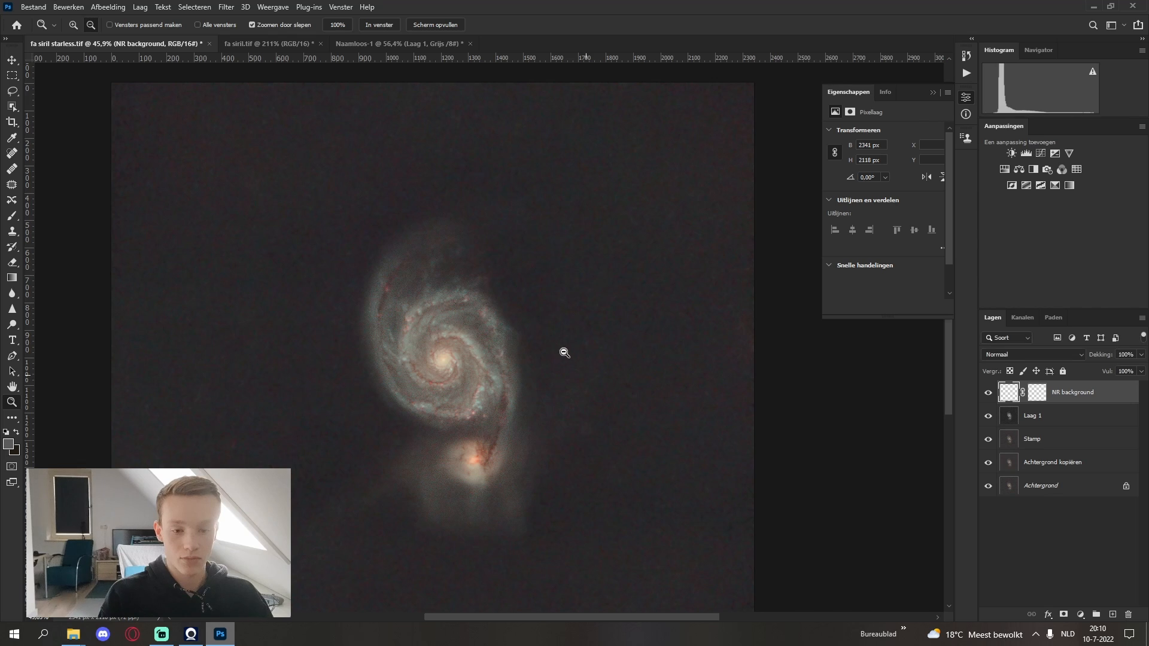
Reduce the opacity of the NR background layer to 62%, judging the blurred background against the outer spiral arms
left_click_drag(586, 315, 521, 326)
left_click_drag(569, 340, 615, 353)
left_click_drag(390, 369, 471, 270)
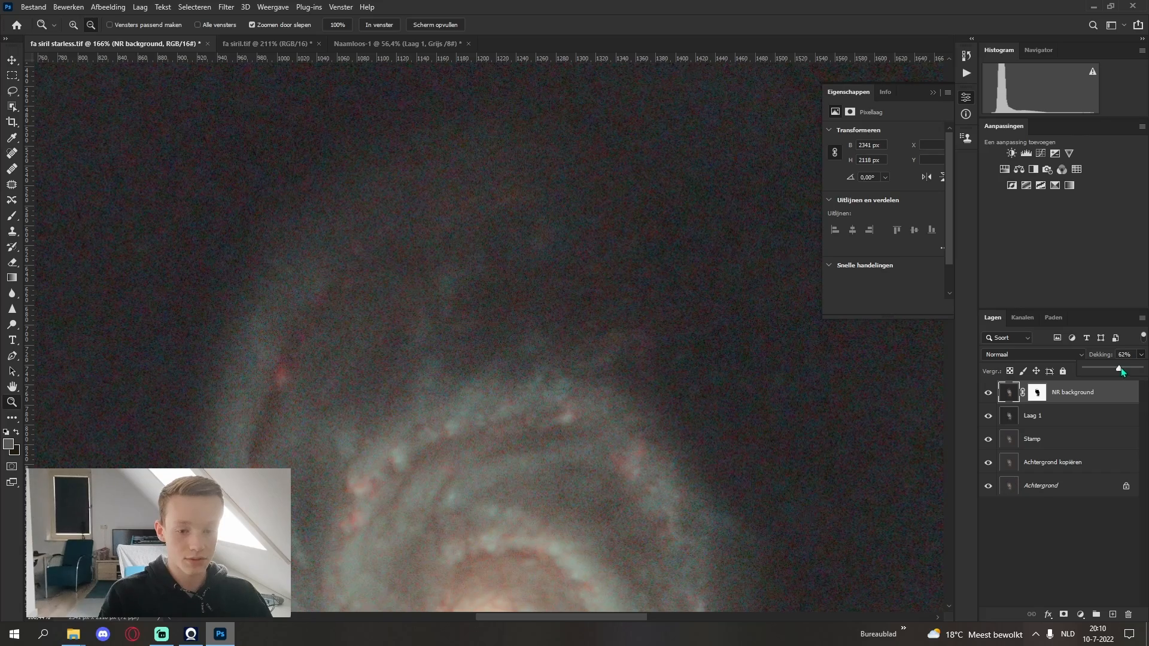
left_click_drag(513, 296, 427, 310)
left_click_drag(539, 412, 620, 311)
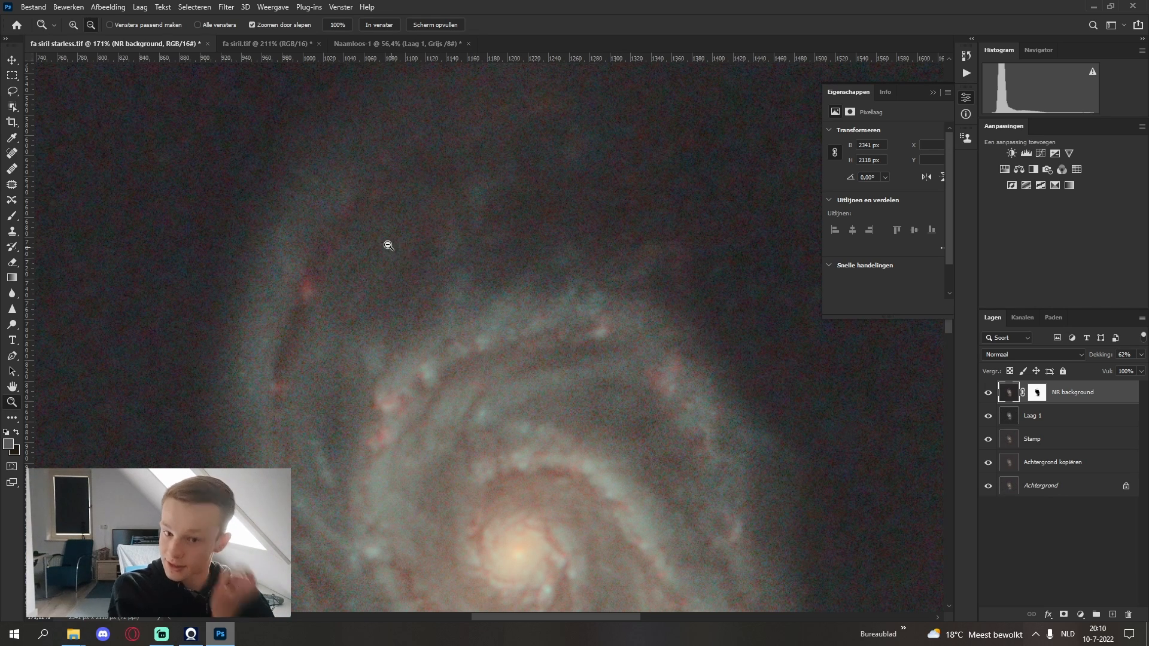
Stamp all visible layers into a new layer above NR background
scroll(387, 245, "down", 14)
scroll(428, 287, "up", 2)
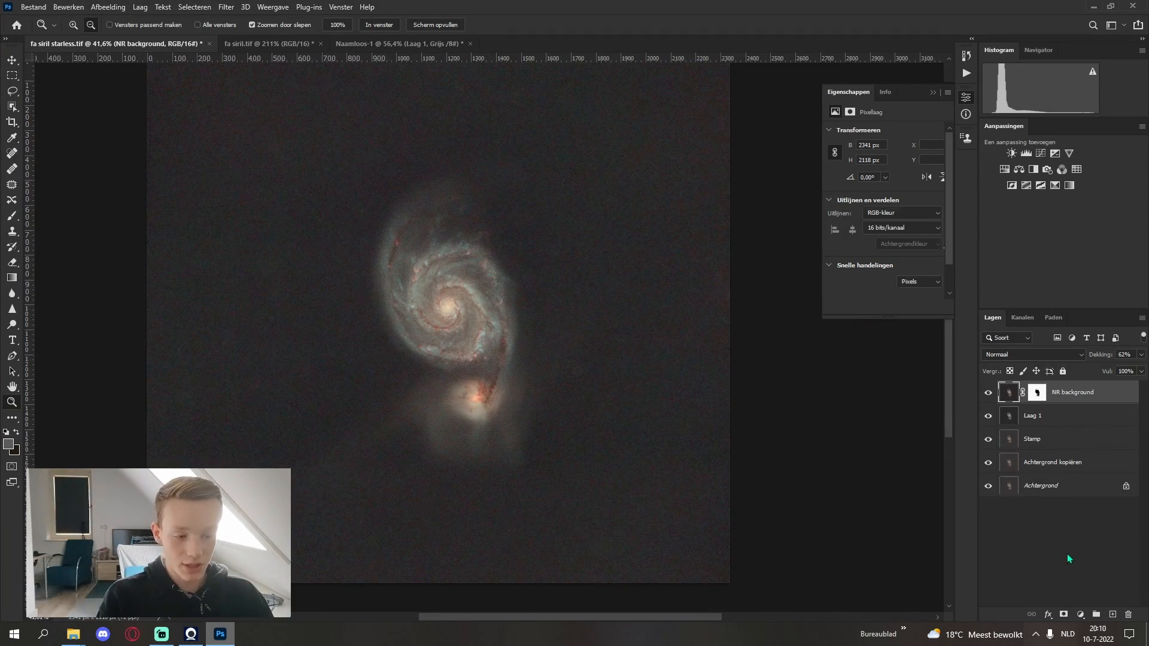
key("ctrl+shift+alt+e")
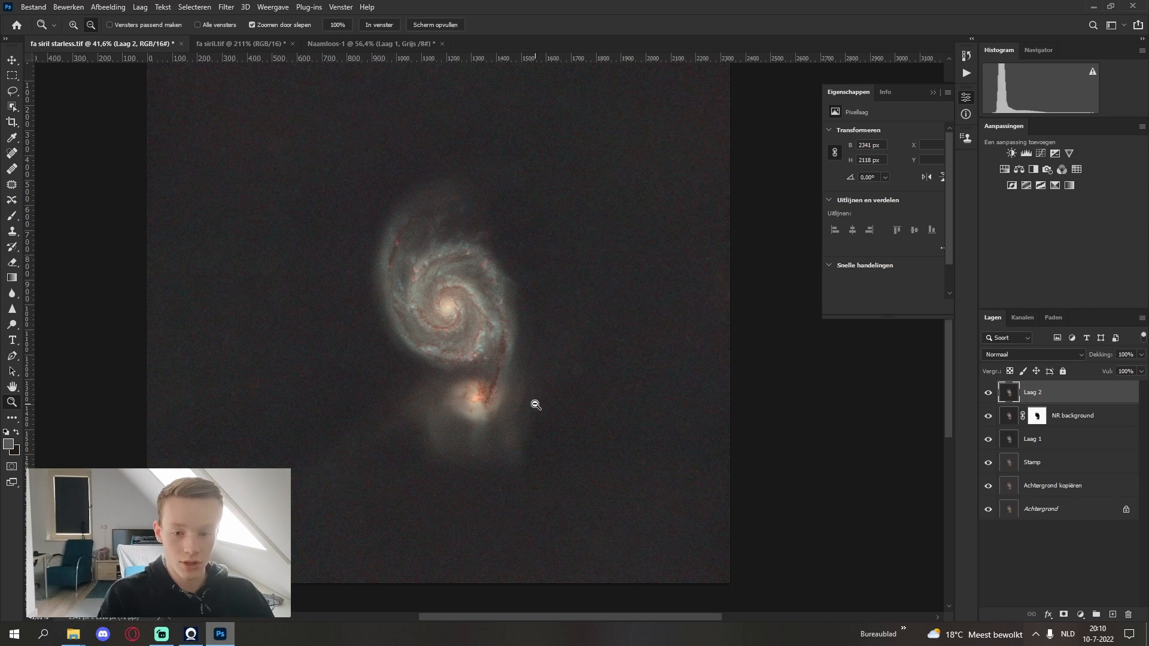
Load the NR background layer's mask as a selection
scroll(528, 420, "up", 18)
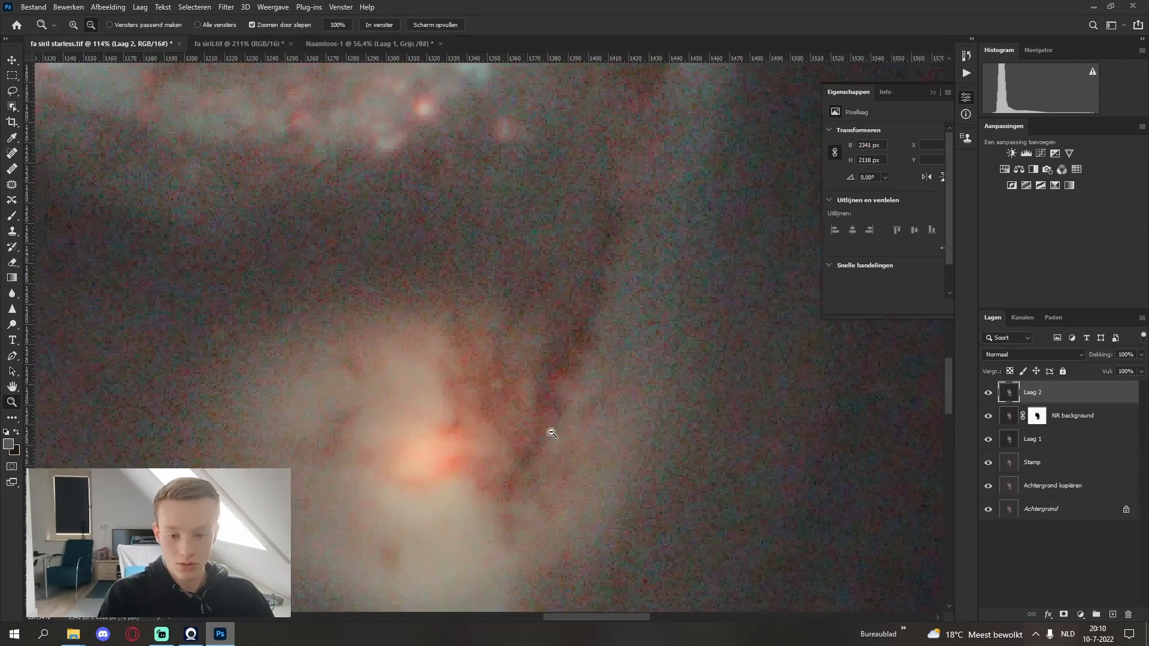
scroll(523, 436, "down", 8)
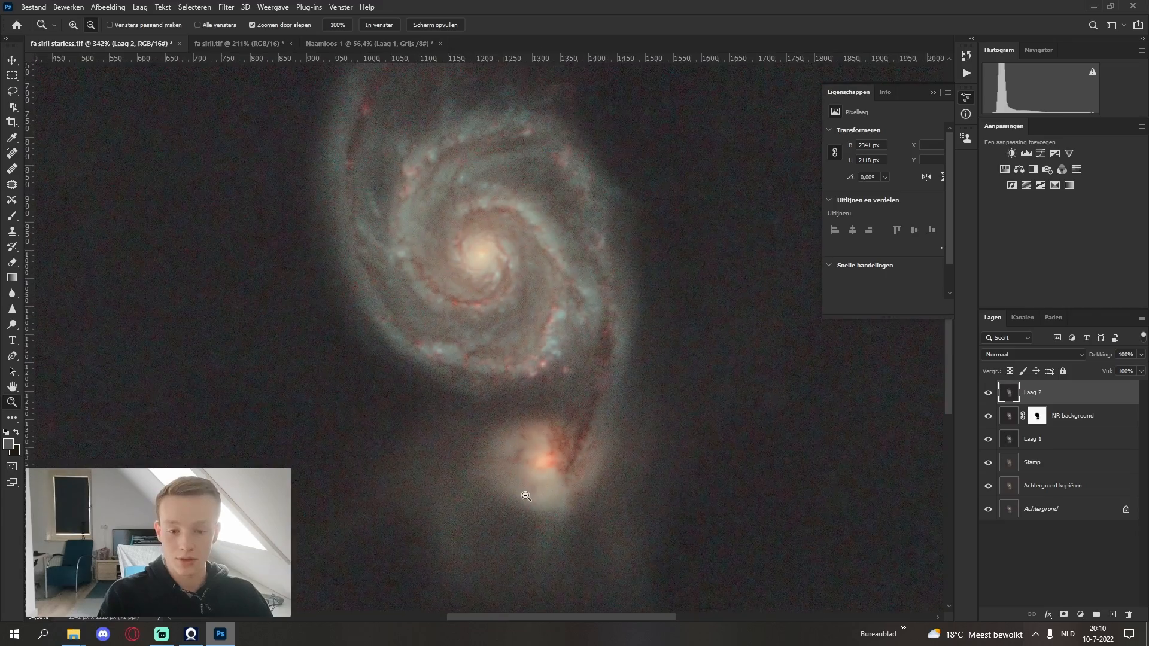
scroll(450, 283, "up", 6)
scroll(450, 284, "down", 2)
scroll(450, 284, "down", 8)
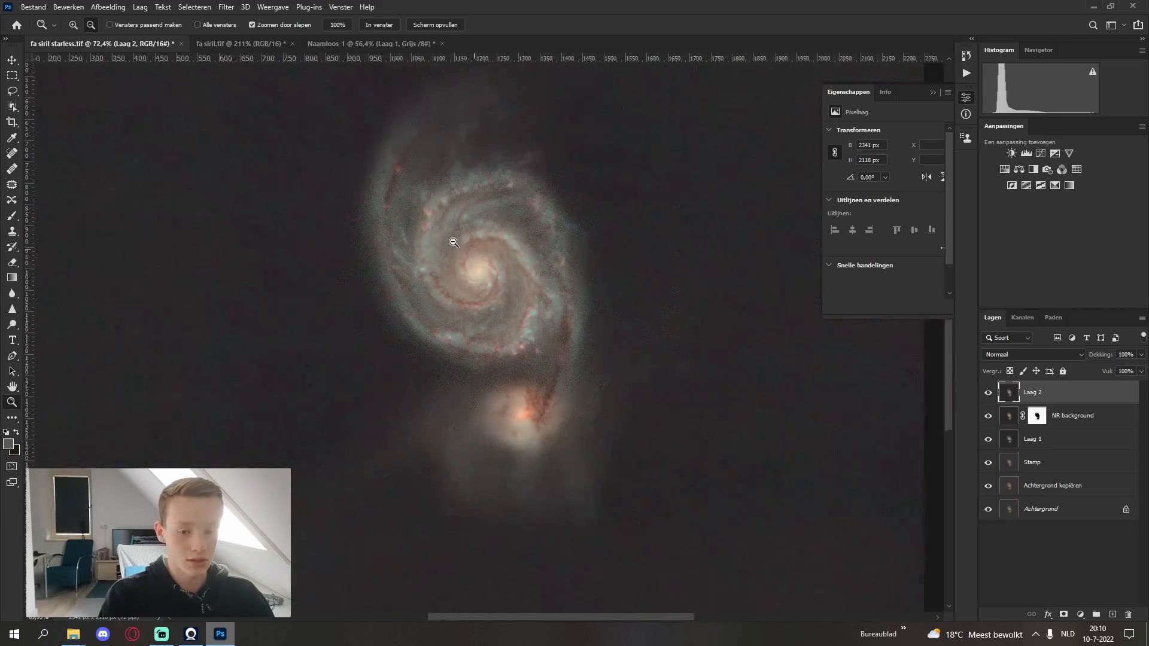
scroll(551, 419, "up", 2)
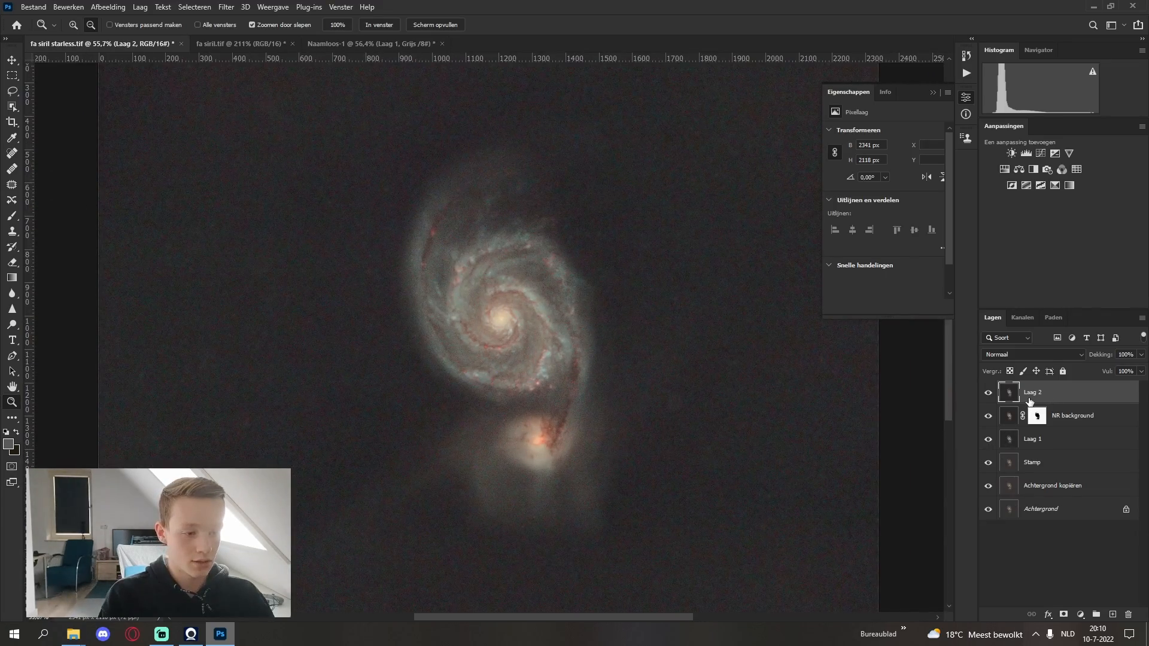
left_click(1041, 422)
right_click(1042, 421)
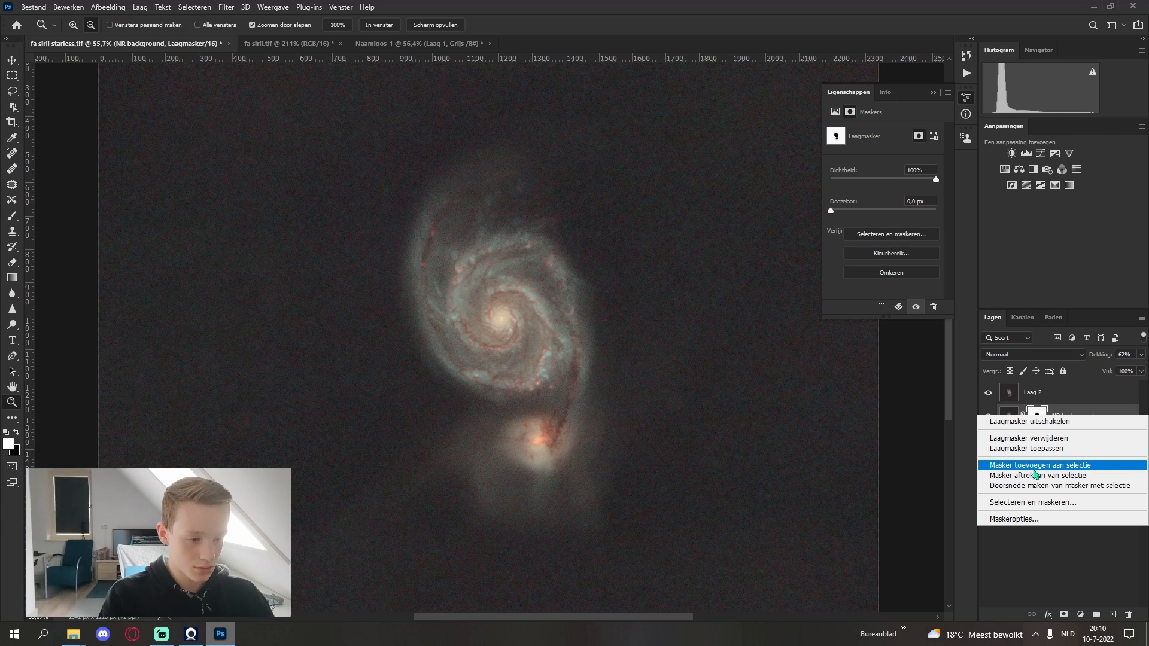
left_click(1075, 469)
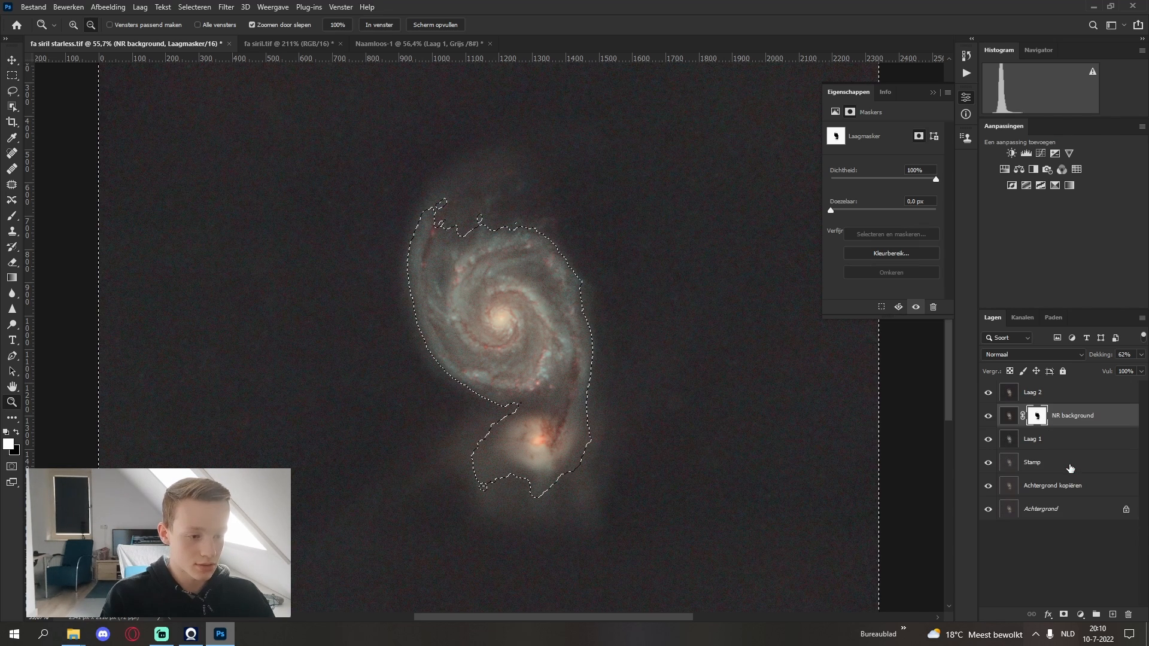
Add a layer mask to Laag 2 from the active selection and invert it to isolate the galaxy
left_click(1044, 395)
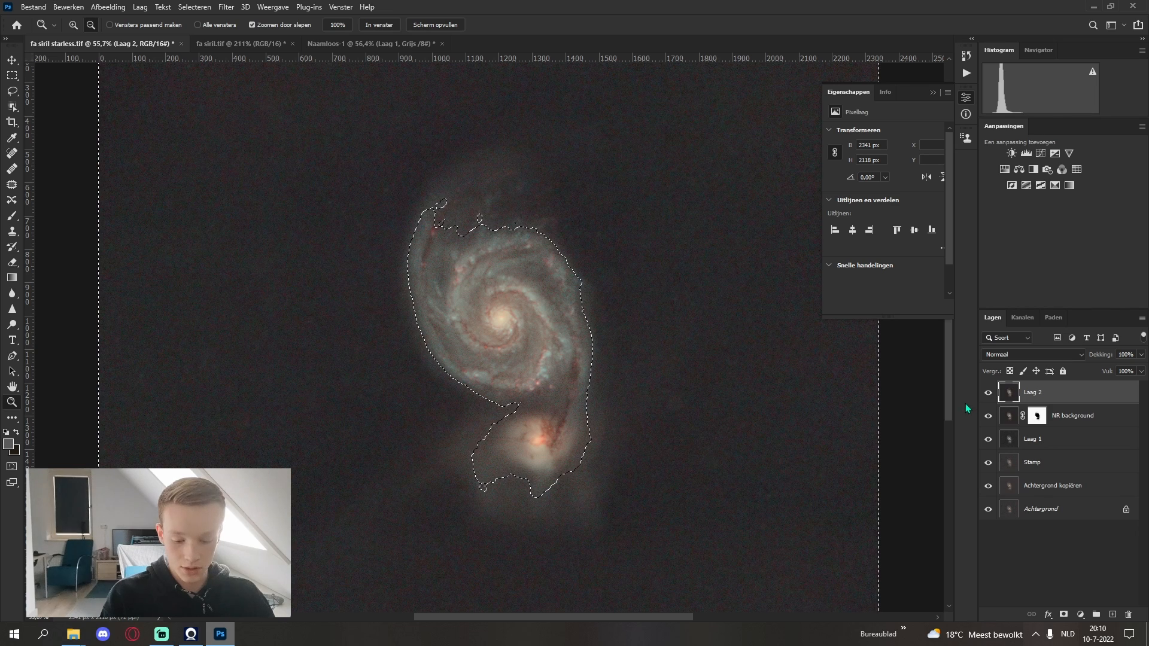
left_click(1063, 614)
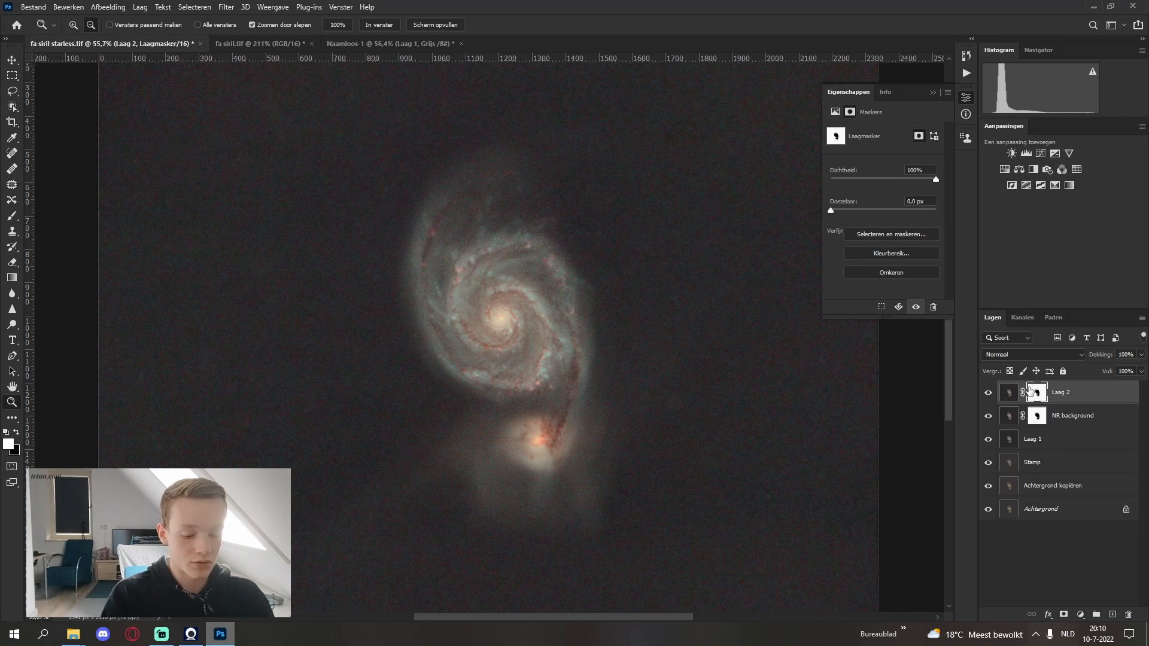
key("ctrl+i")
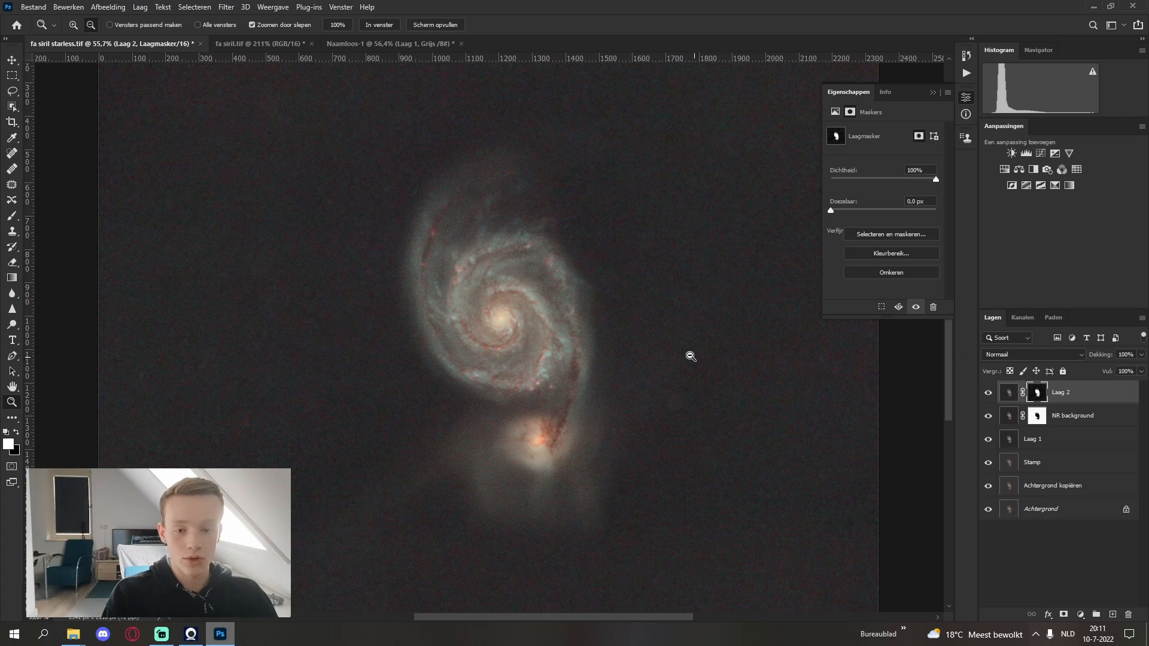
Examine the detail and noise in the galaxy's spiral arms at several magnifications
left_click(610, 350, "alt")
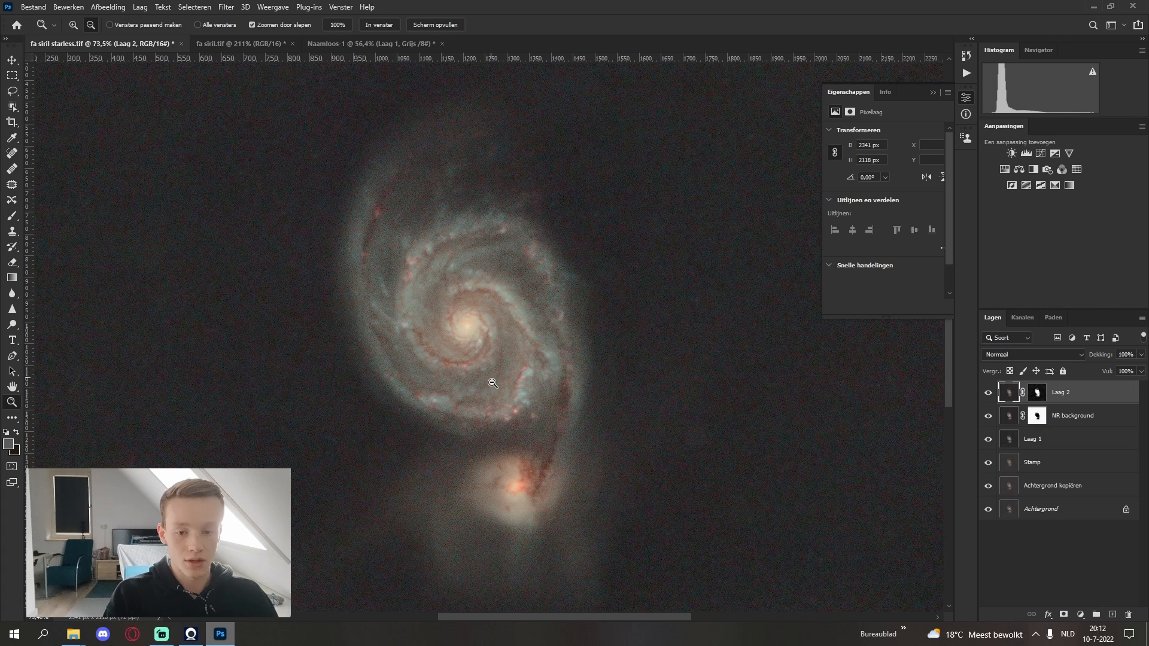
left_click(235, 7)
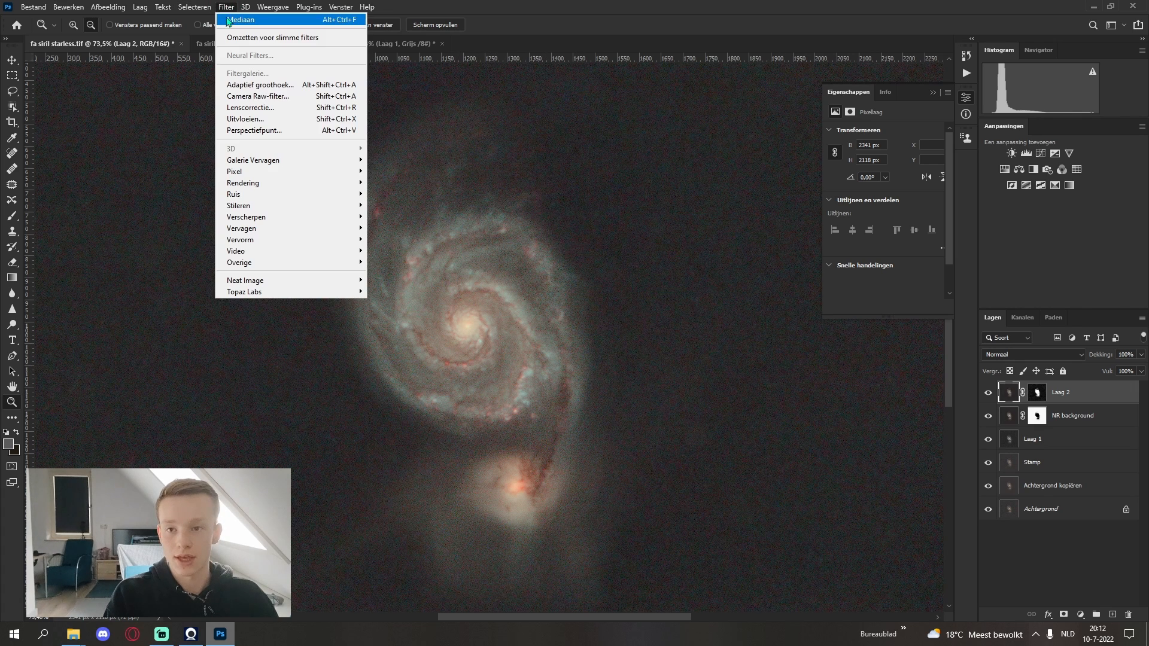
left_click(598, 342)
left_click_drag(526, 365, 326, 366)
left_click_drag(501, 287, 557, 292)
left_click_drag(516, 357, 477, 360)
left_click_drag(399, 376, 476, 372)
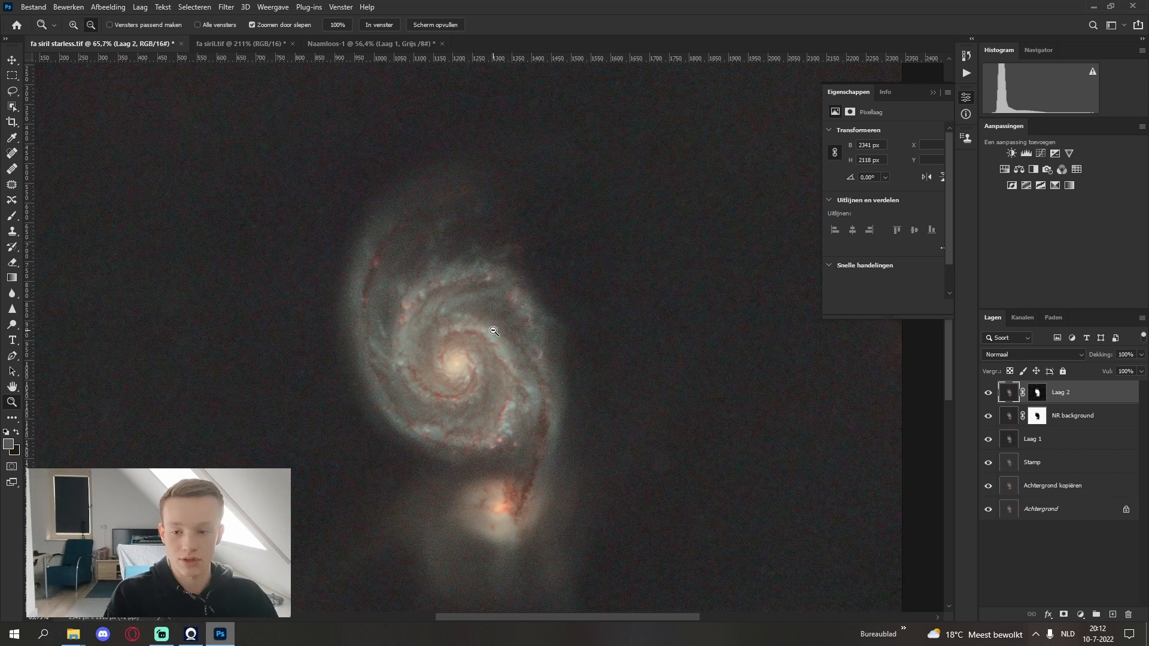
left_click_drag(515, 330, 504, 329)
left_click_drag(454, 232, 427, 235)
left_click_drag(488, 302, 499, 308)
Start the Camera Raw filter on Laag 2's image and set the sharpening amount to 37
left_click(226, 7)
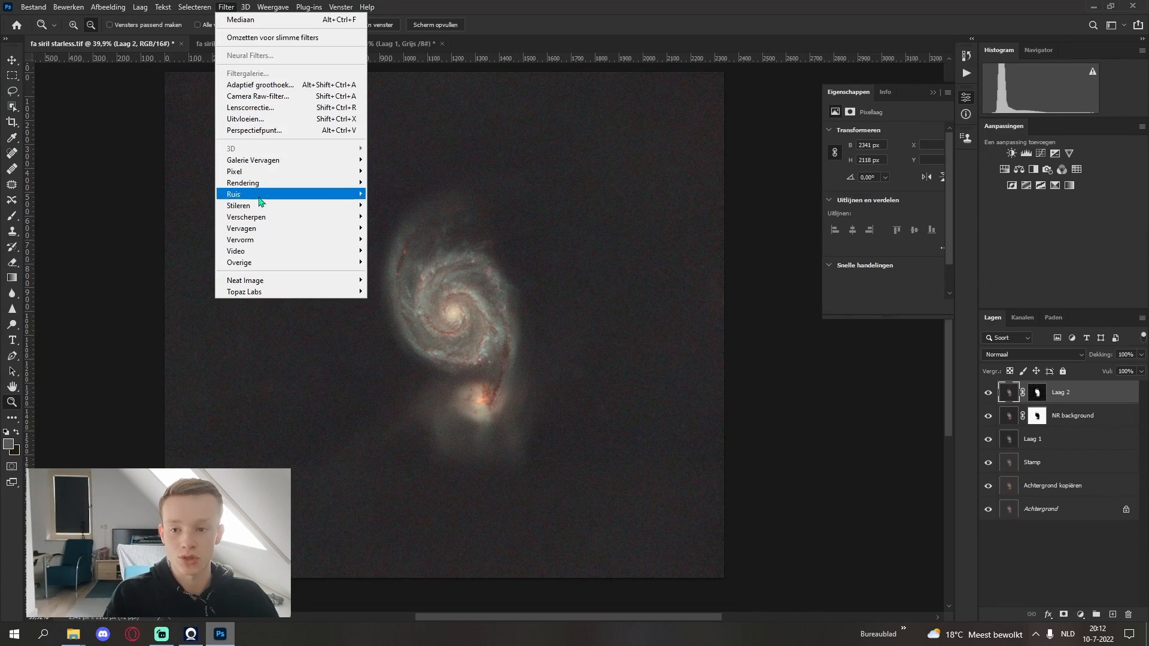
left_click(275, 100)
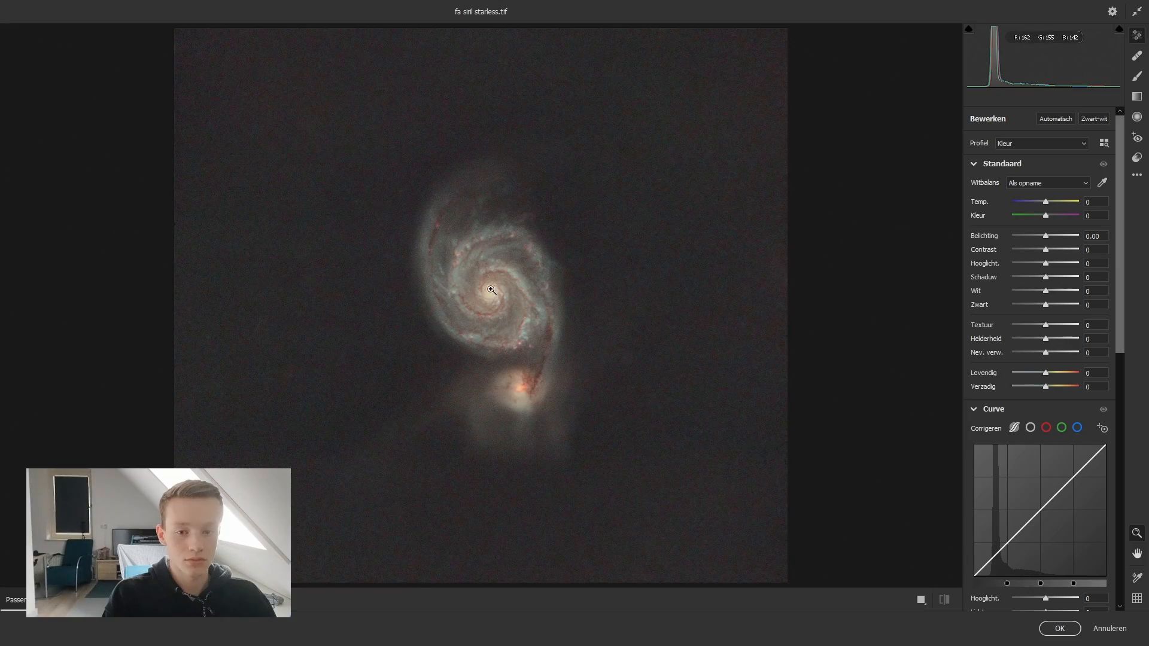
left_click_drag(491, 290, 722, 192)
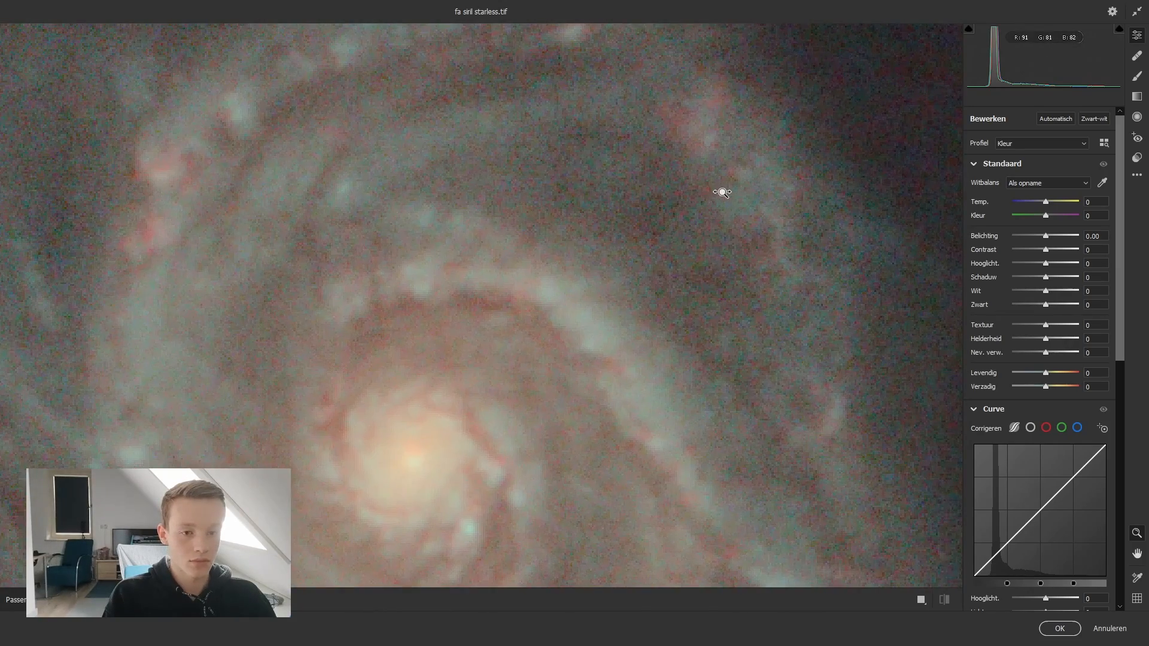
scroll(1128, 365, "down", 1)
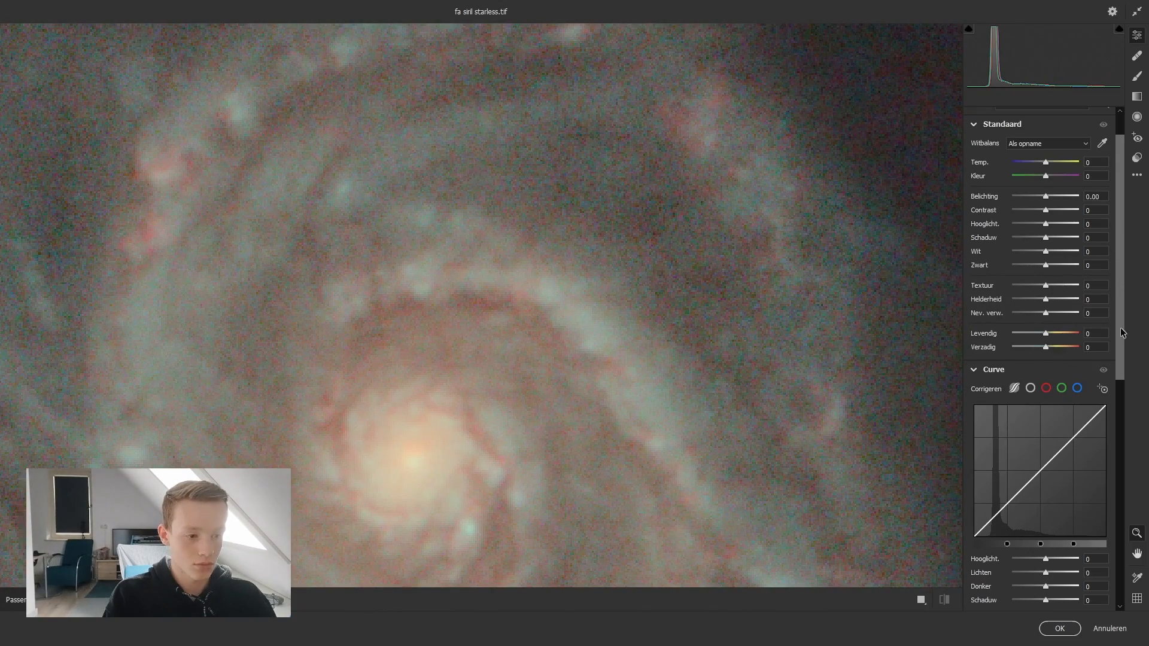
scroll(1128, 366, "down", 2)
scroll(1129, 366, "down", 3)
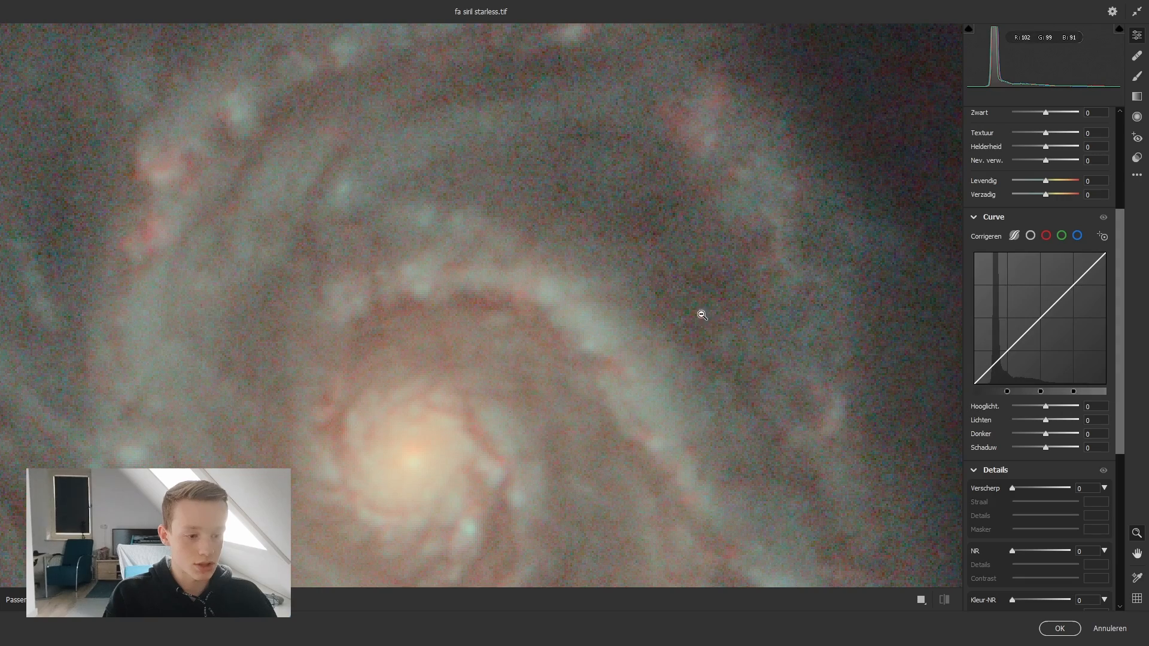
left_click_drag(698, 314, 608, 428)
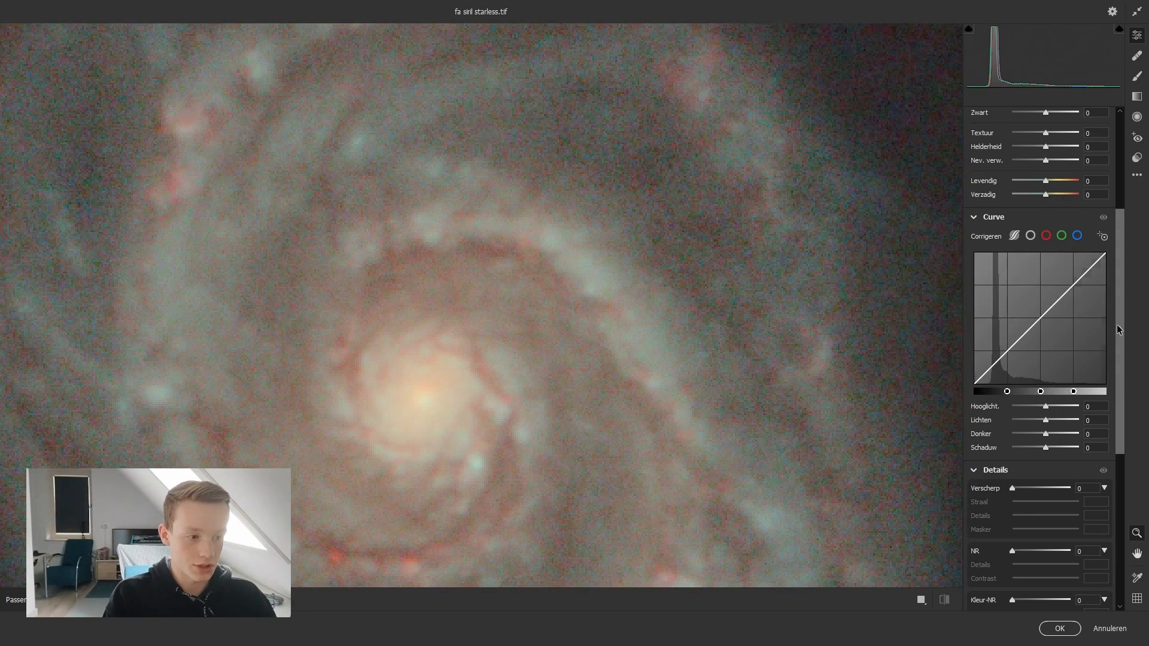
left_click_drag(1118, 329, 1134, 379)
left_click_drag(1012, 377, 1020, 379)
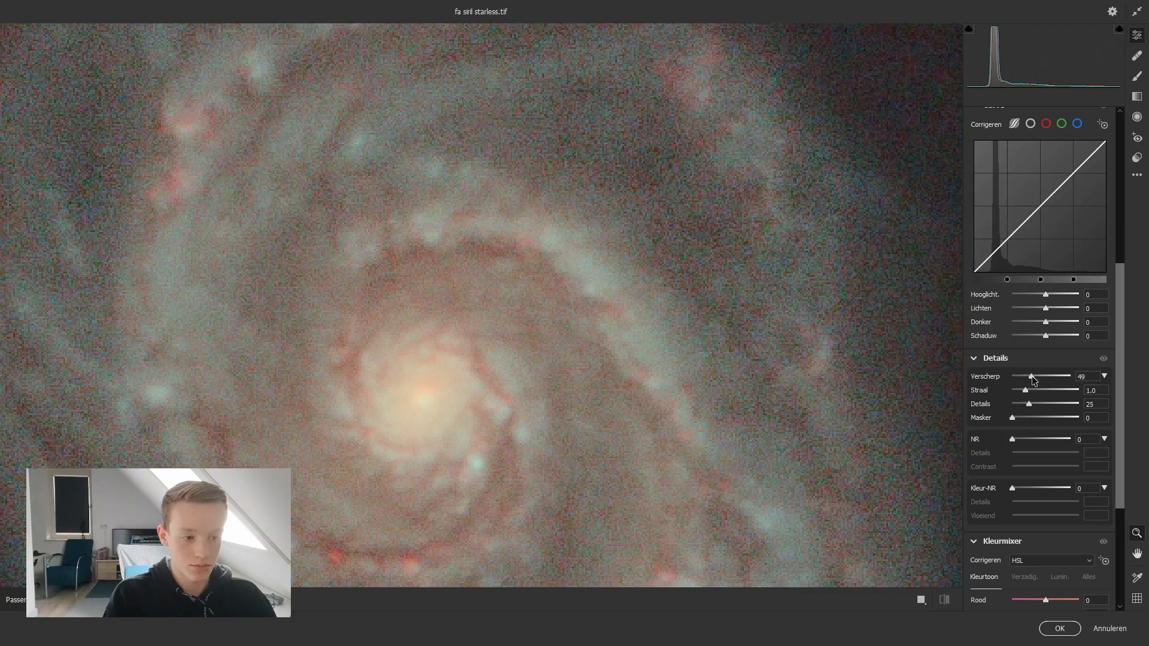
left_click_drag(1031, 381, 1028, 381)
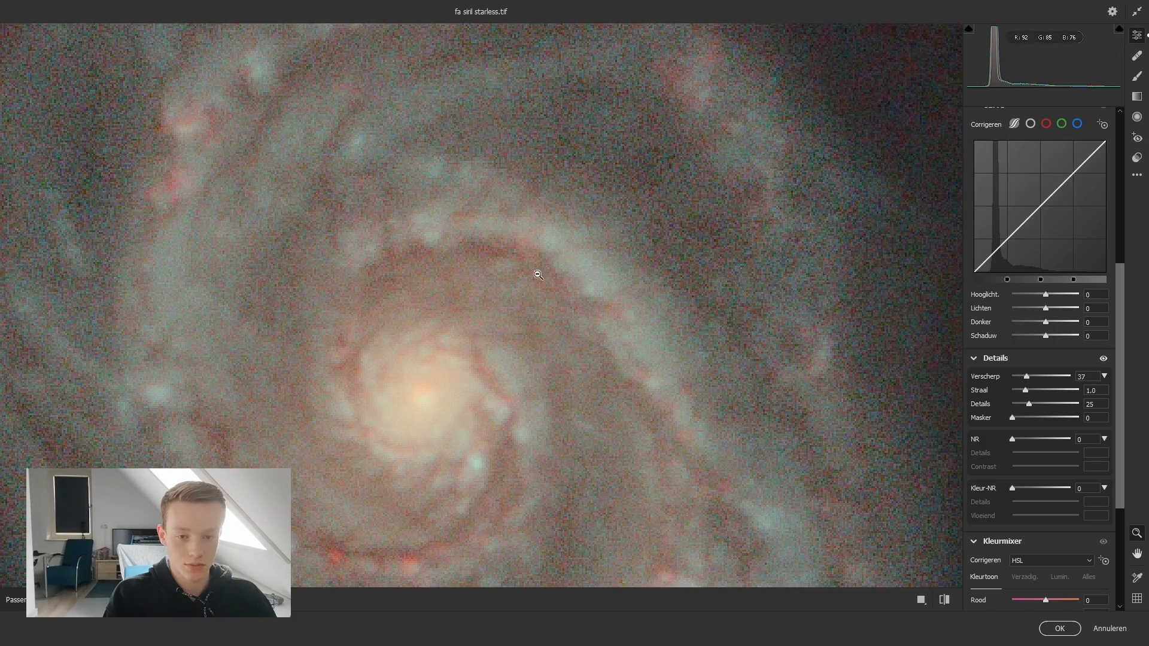
Set the sharpening's masking to 51 to limit it to the galaxy's detailed areas
left_click_drag(536, 270, 511, 292)
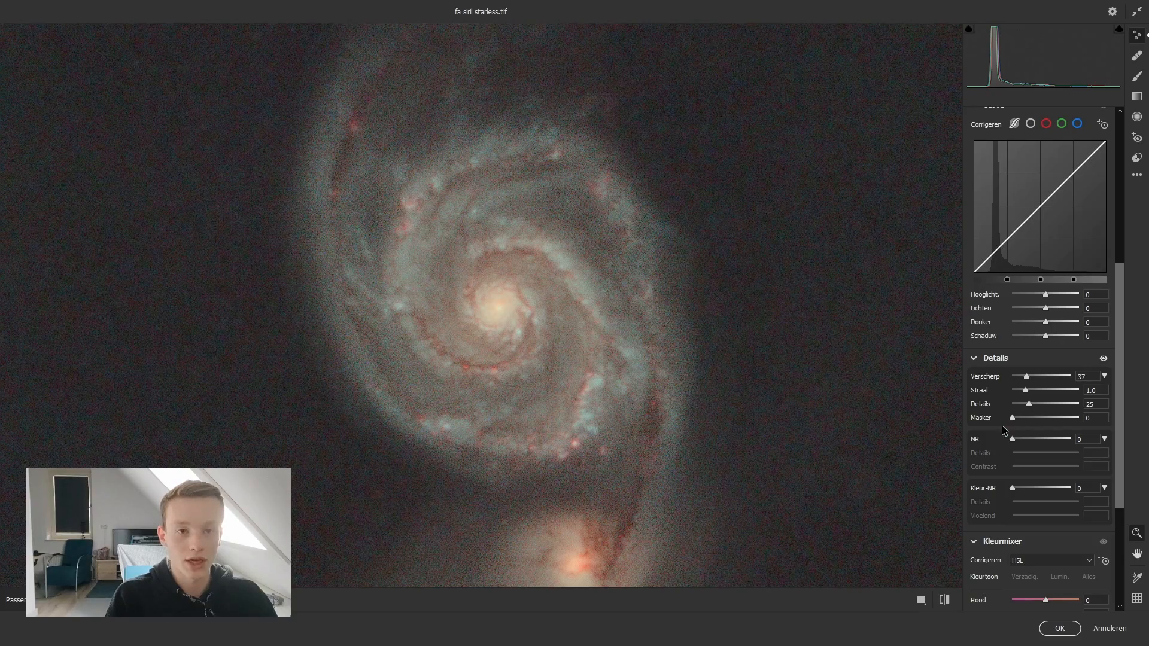
key("alt")
left_click_drag(1012, 417, 1030, 418)
left_click(493, 373, "alt")
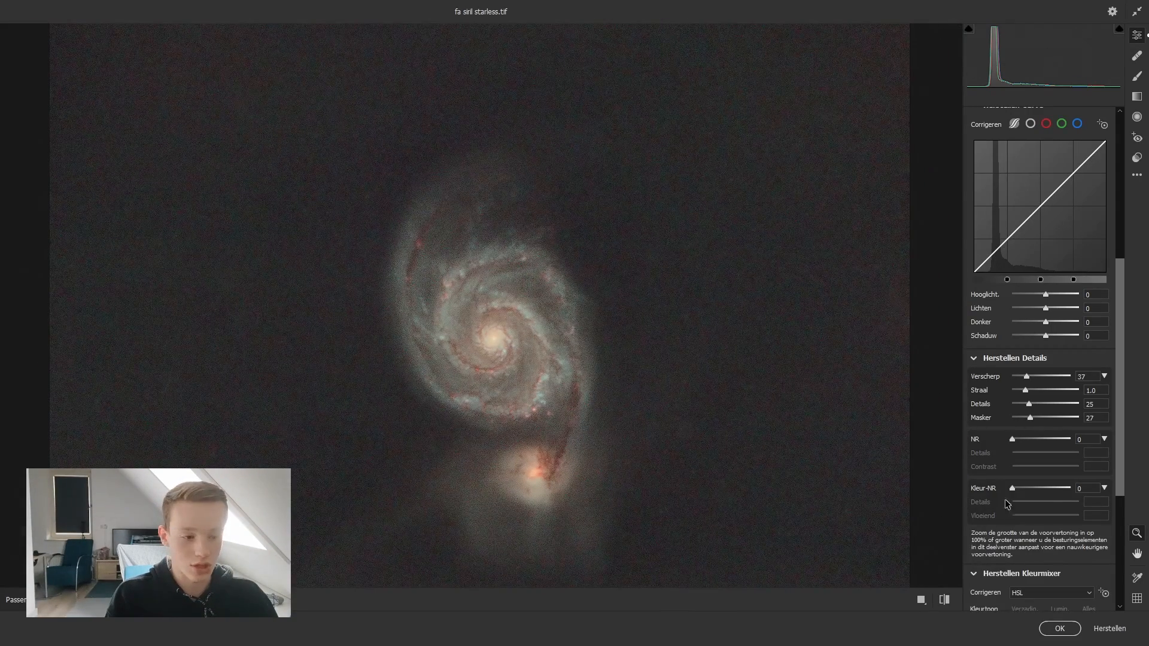
mouse_move(1030, 417)
left_mouse_down()
mouse_move(1071, 425)
mouse_move(1046, 421)
left_mouse_up()
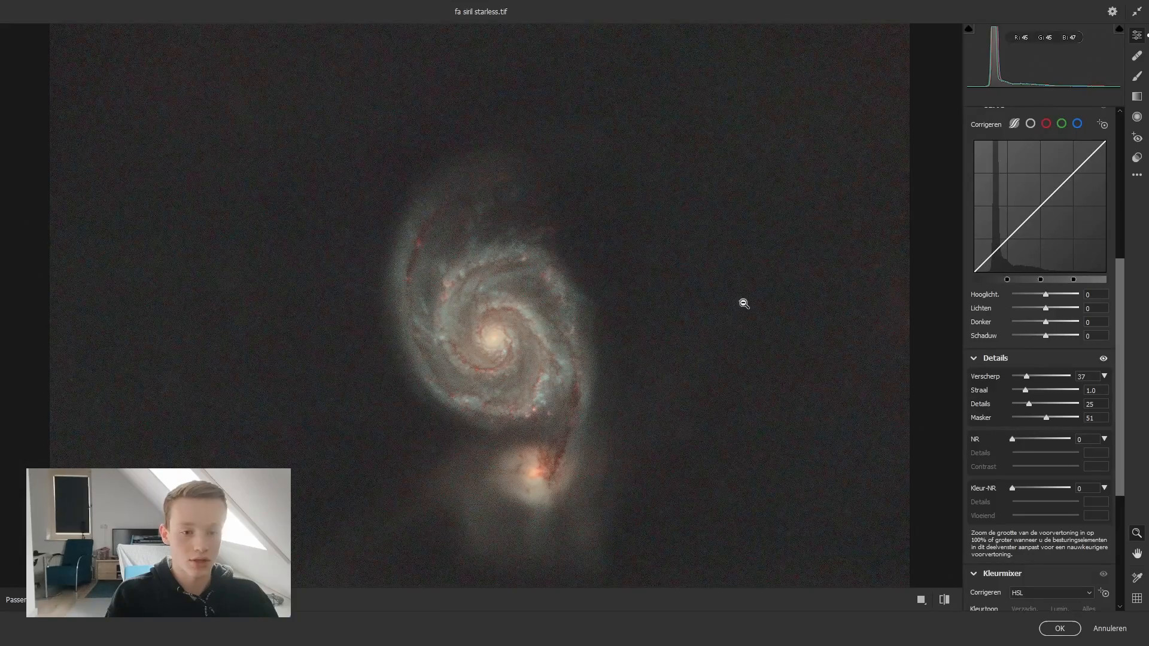
Compare the spiral arms and the galaxy's core with and without the sharpening settings
left_click(744, 303)
left_click(751, 330)
left_click_drag(491, 317, 610, 337)
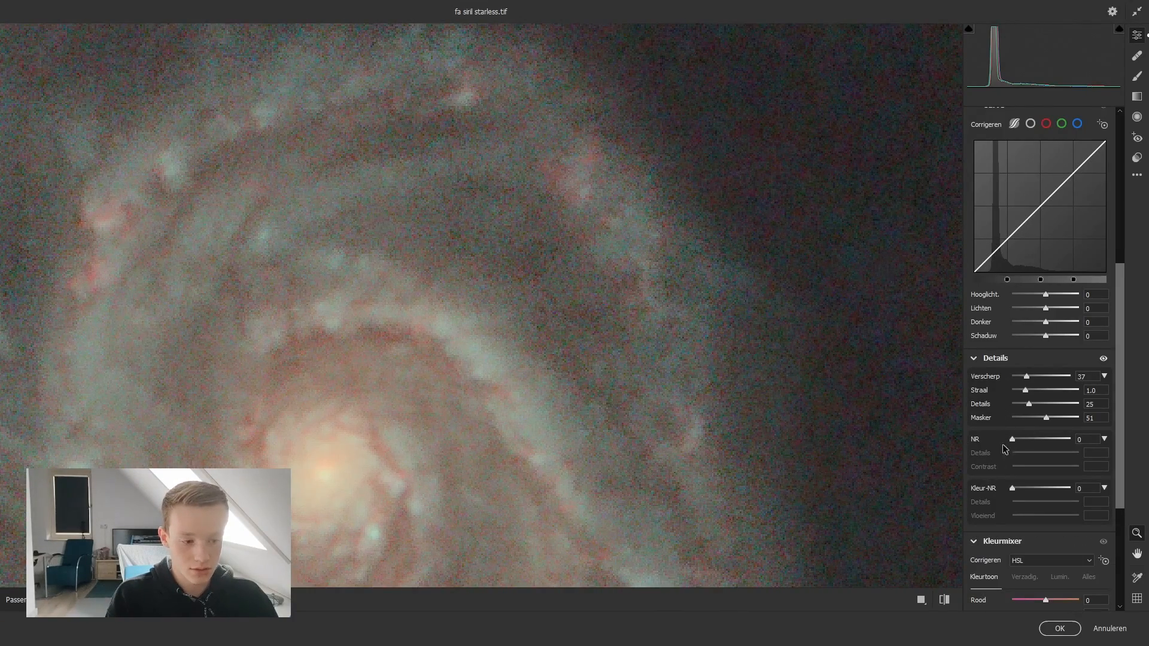
left_click(948, 601)
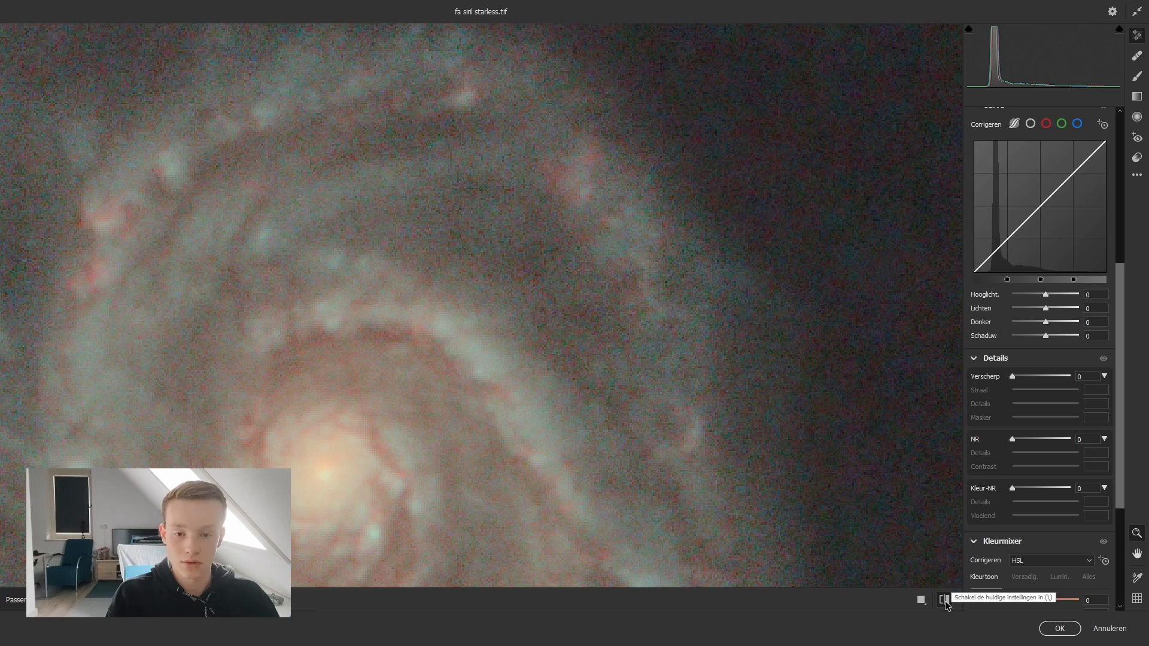
left_click(945, 601)
left_click(945, 600)
left_click(944, 601)
left_click(945, 600)
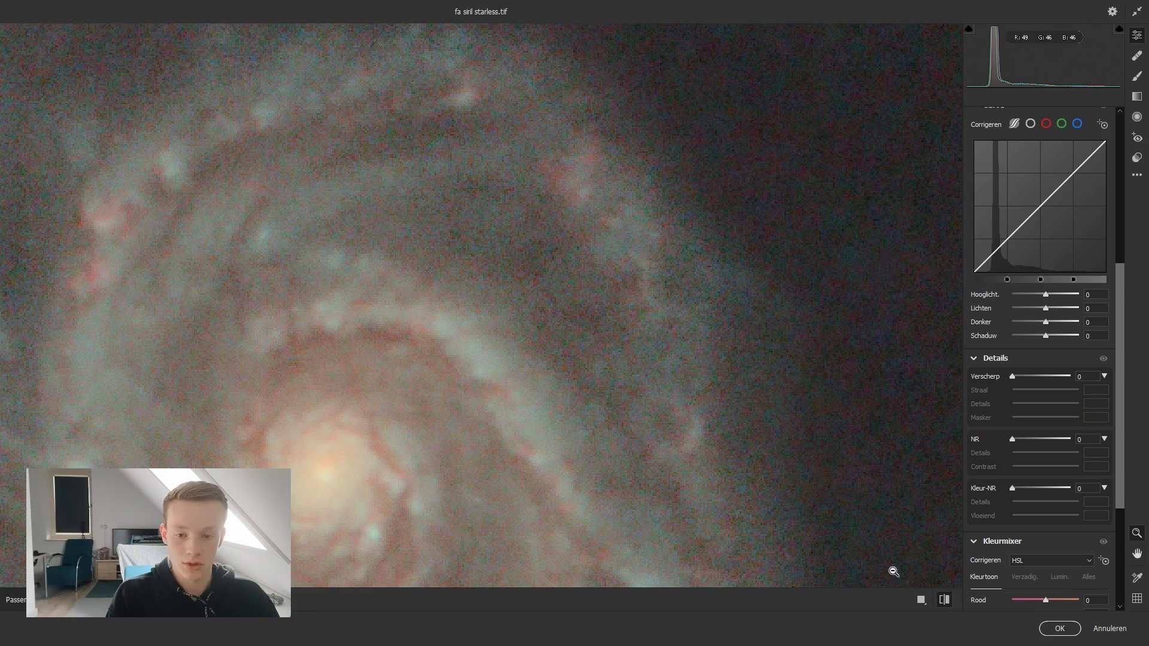
left_click(623, 283)
left_click(477, 381)
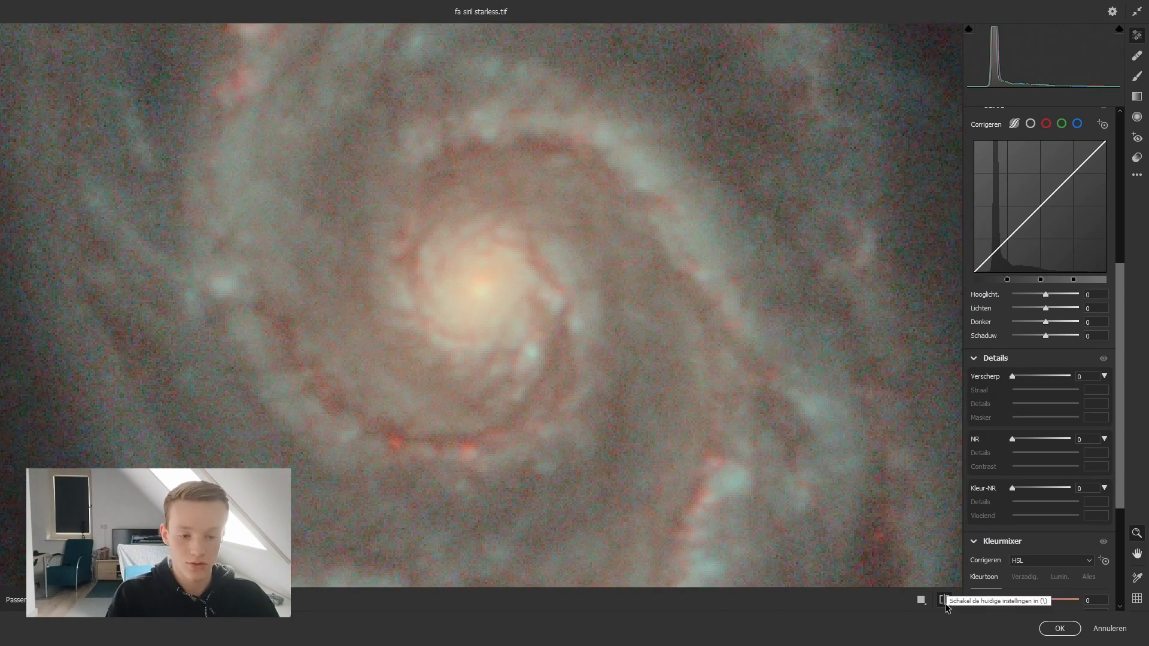
left_click(945, 603)
left_click(945, 604)
left_click(946, 603)
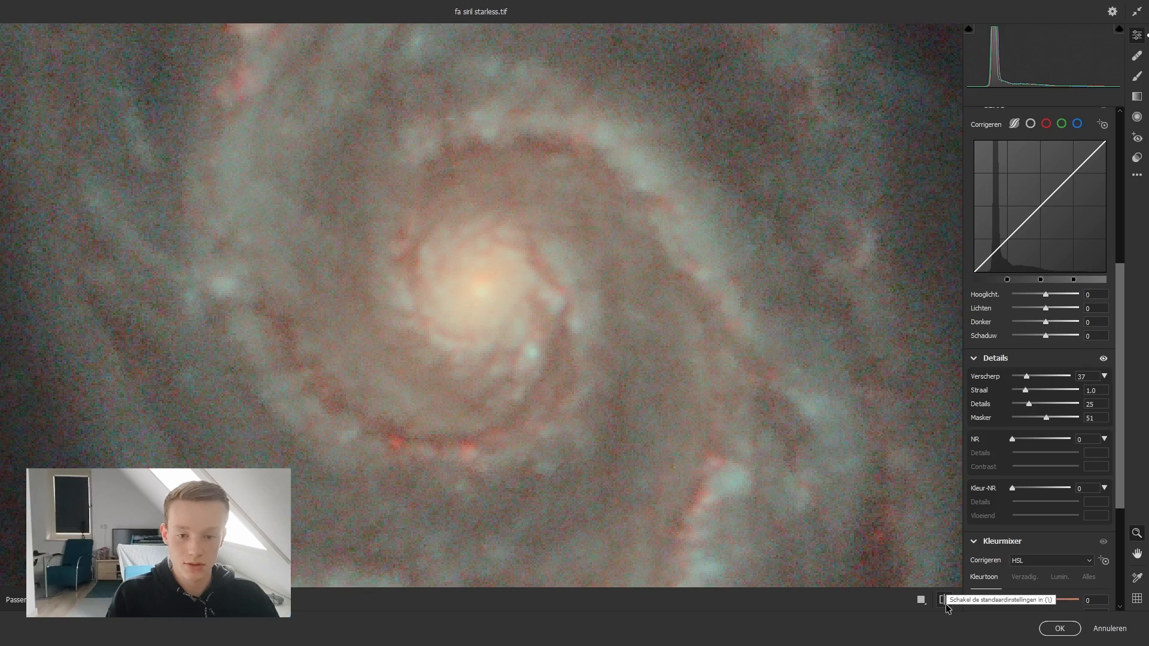
left_click(945, 604)
left_click(945, 603)
left_click(526, 352)
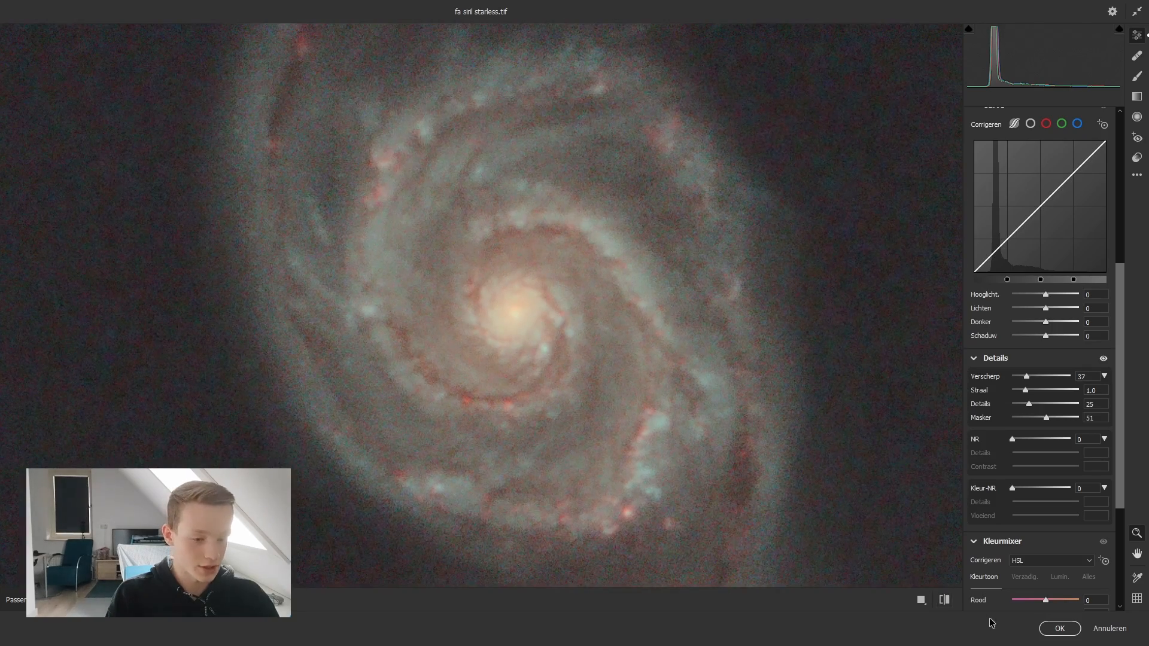
Apply the Camera Raw sharpening to Laag 2 and stamp all visible layers into a new layer above it
left_click(1059, 629)
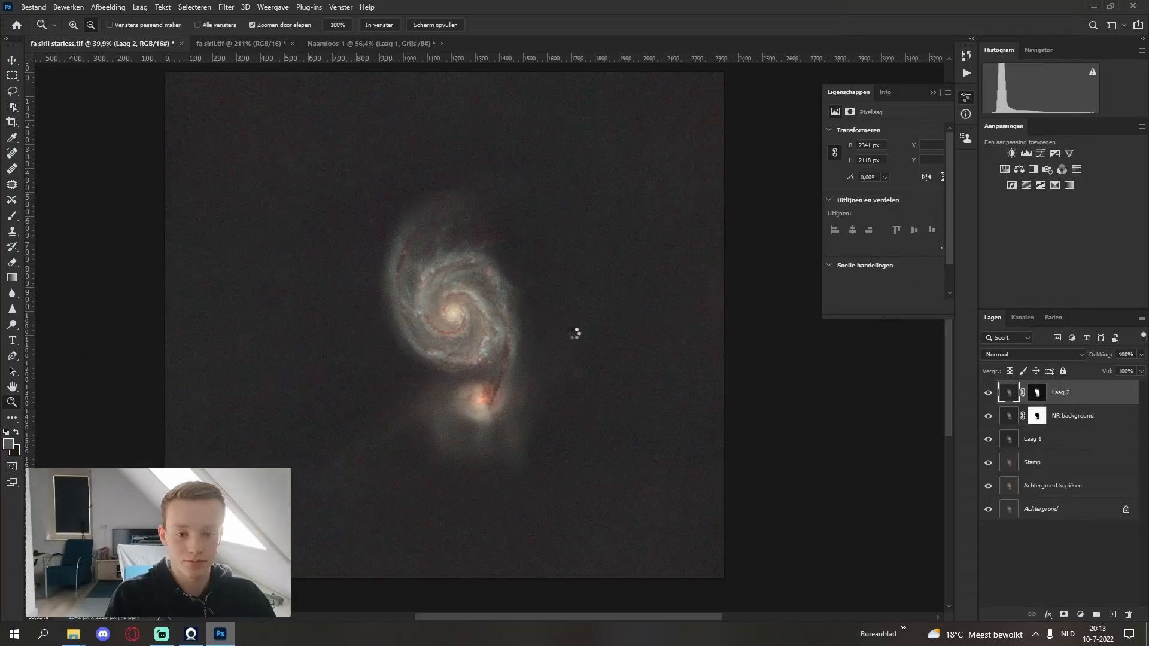
left_click_drag(447, 298, 488, 269)
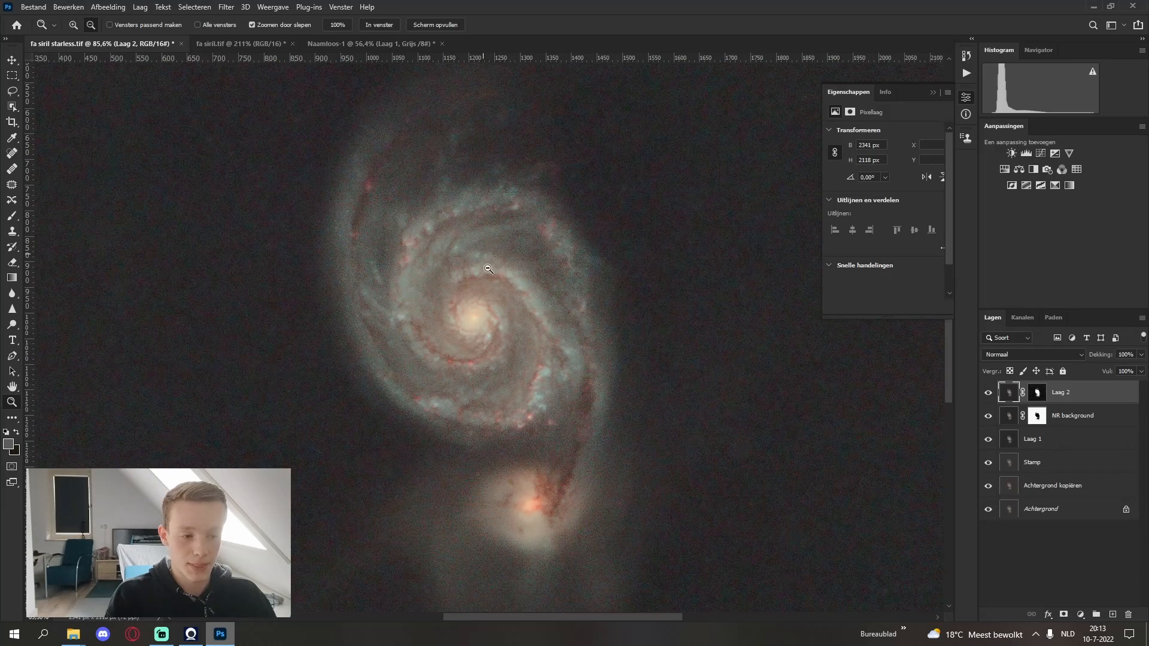
key("ctrl+shift+alt+e")
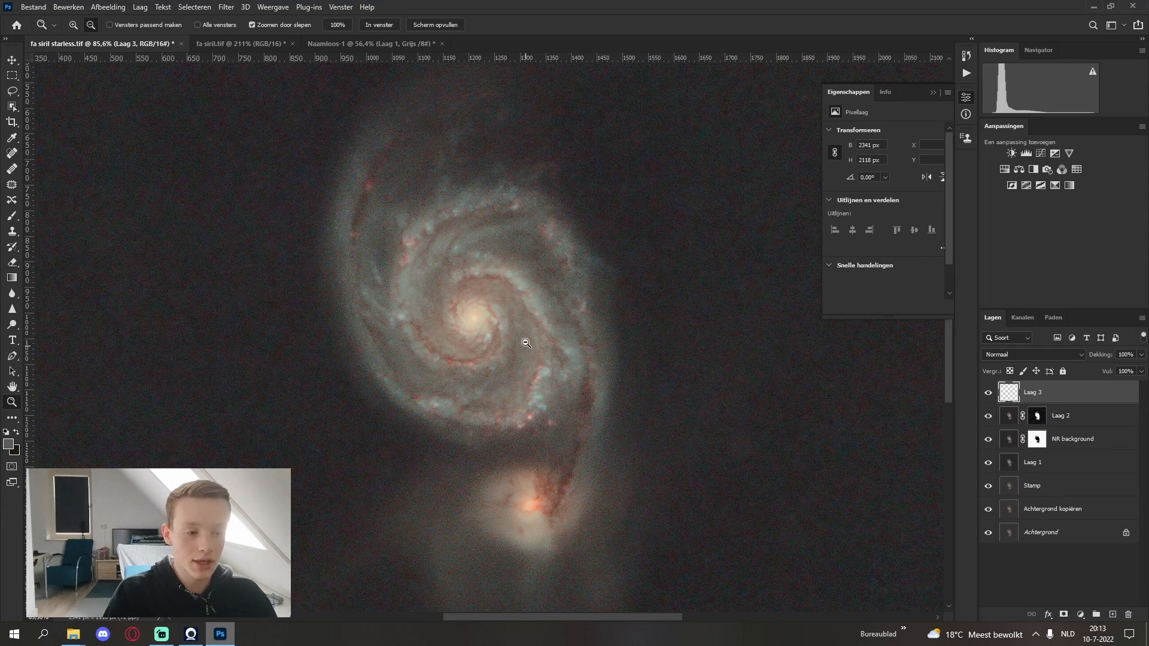
Start the Camera Raw filter on Laag 3 and set vibrance to +35 and saturation to +17
left_click(227, 7)
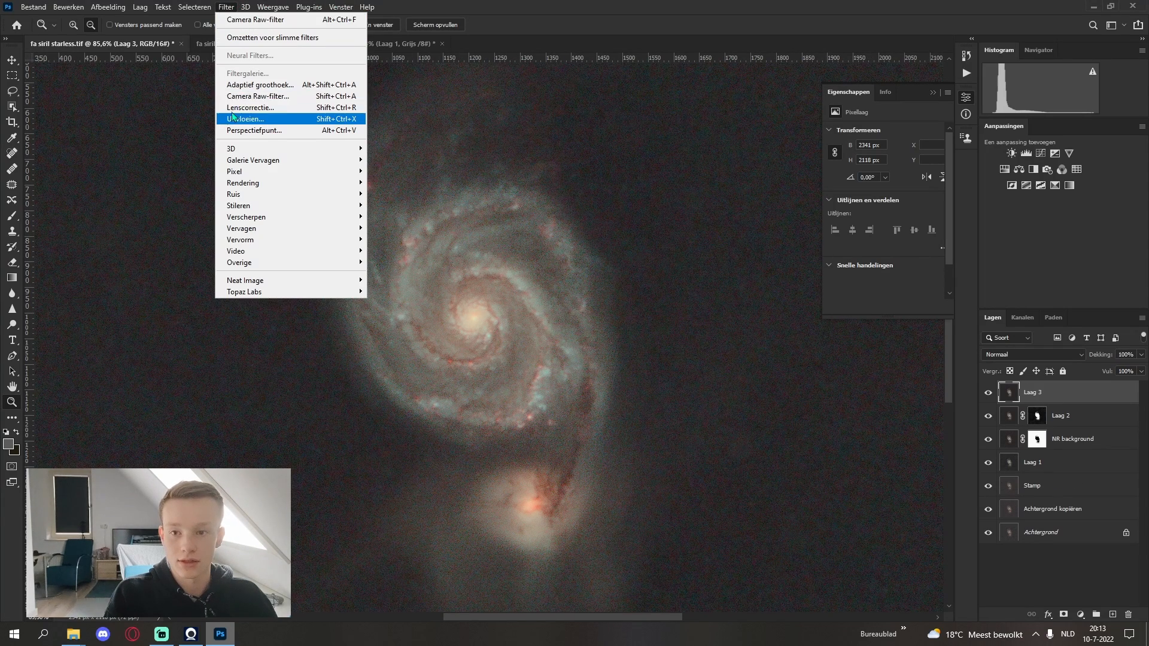
left_click(273, 97)
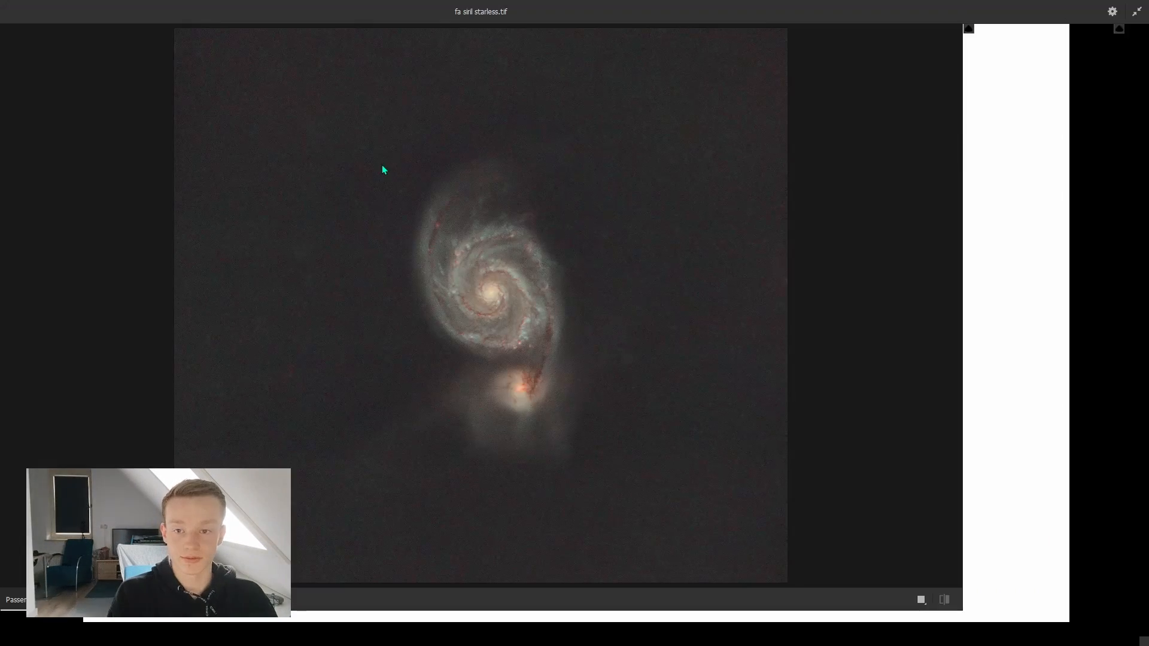
left_click(516, 302)
left_click(559, 307)
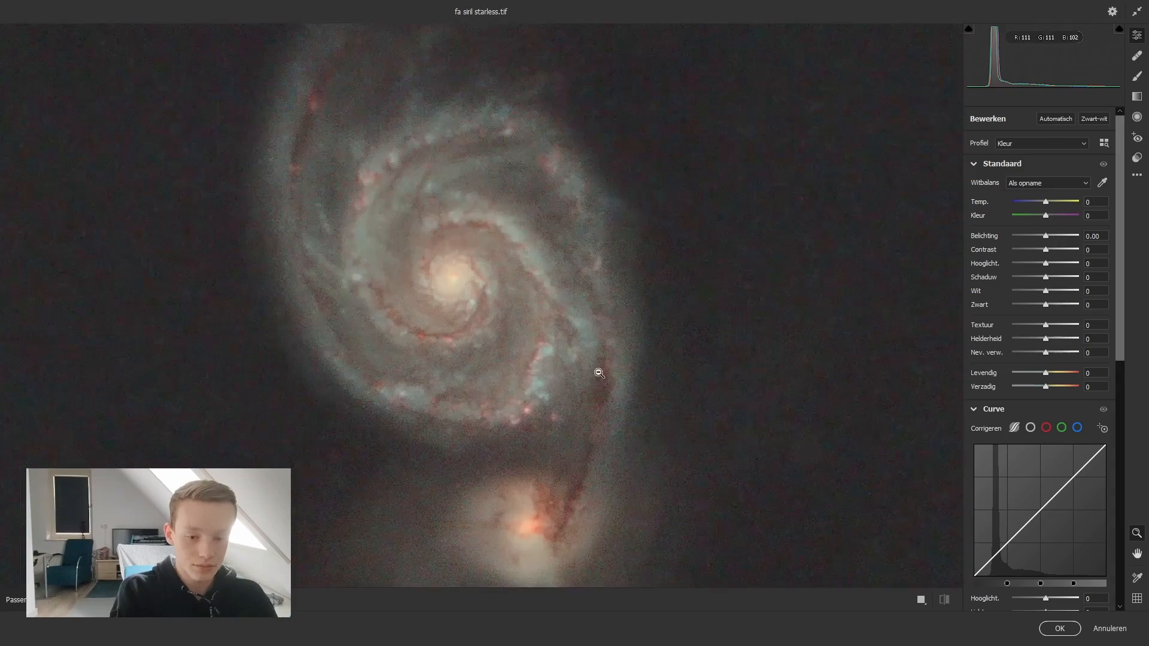
left_click(595, 375)
left_click(574, 526)
left_click(462, 416)
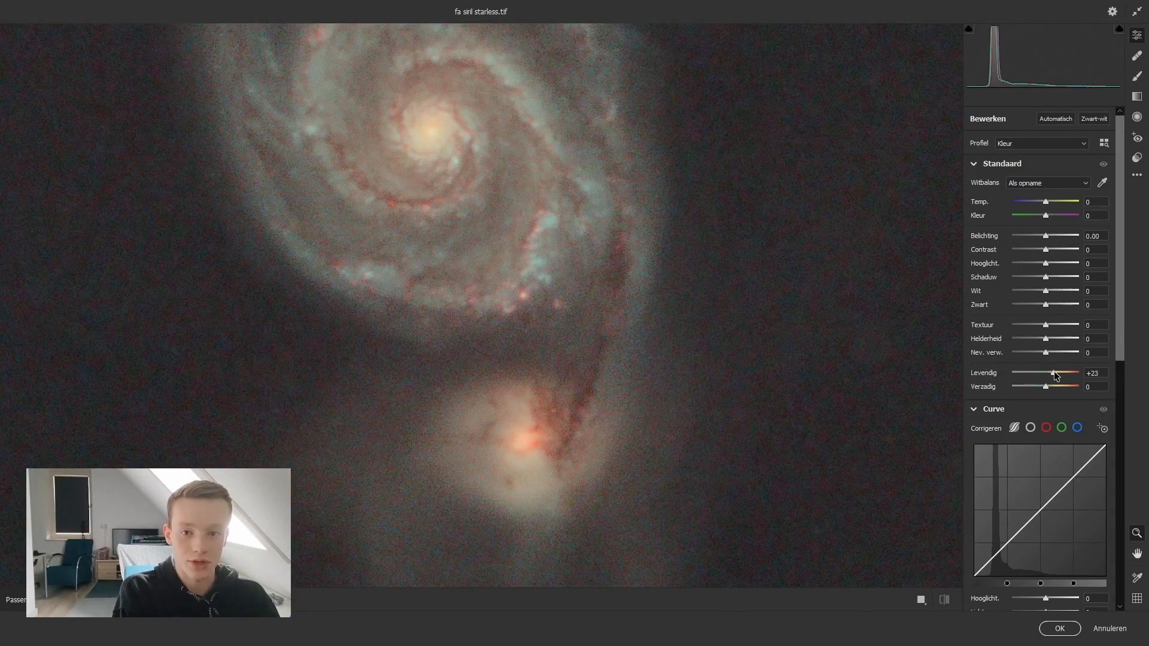
left_click_drag(1055, 373, 1054, 388)
left_click(554, 331, "alt")
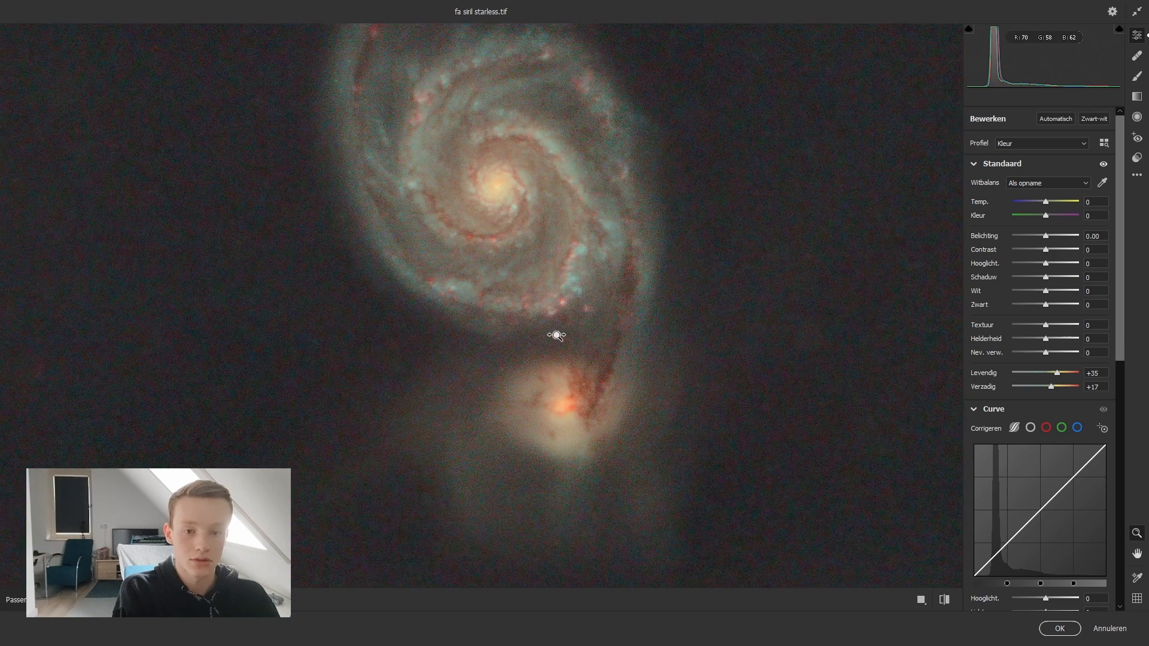
scroll(482, 258, "down", 4)
scroll(534, 268, "up", 4)
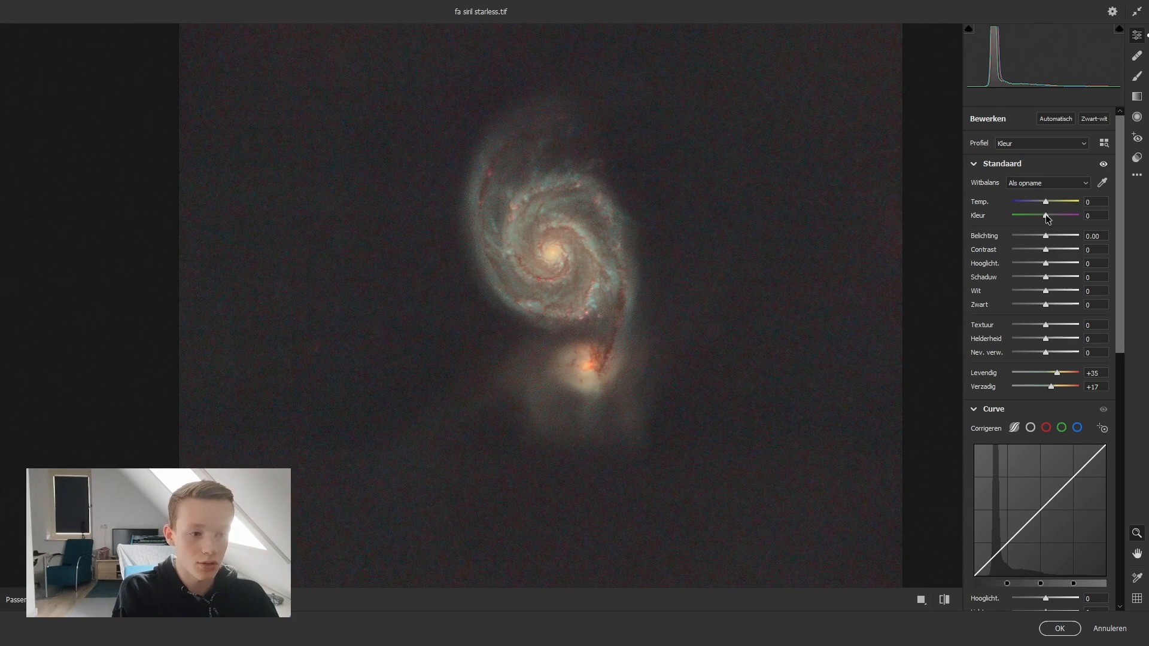
Try a slight tint shift of +1, and reset the tint to 0
left_click_drag(1048, 219, 1050, 219)
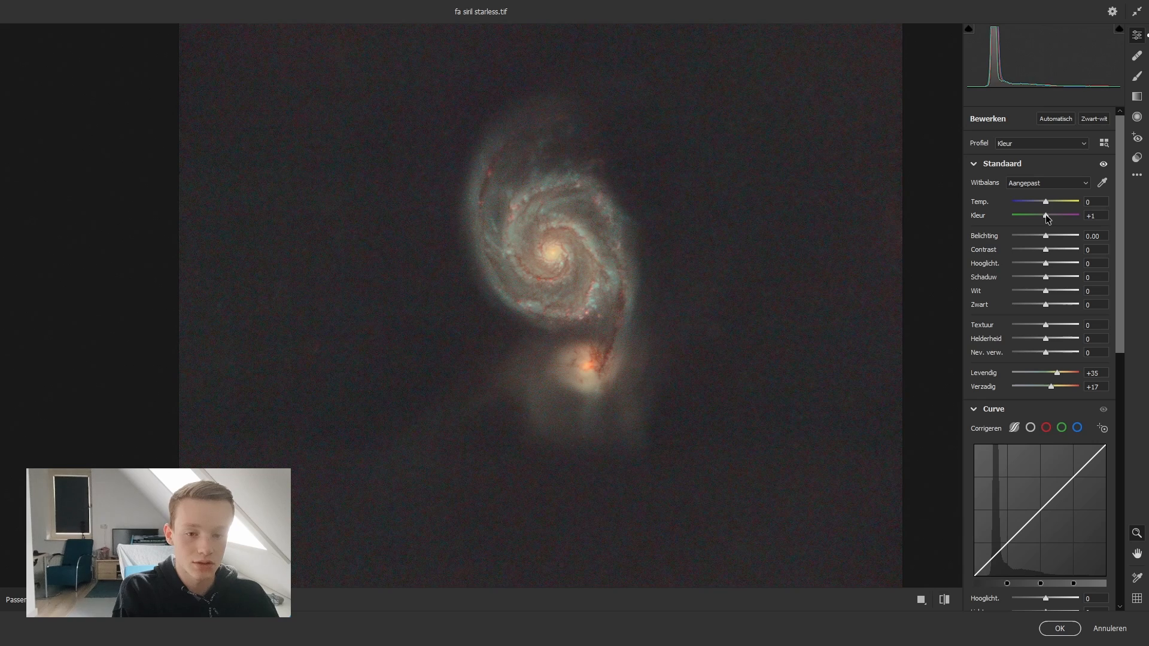
scroll(1034, 366, "down", 1)
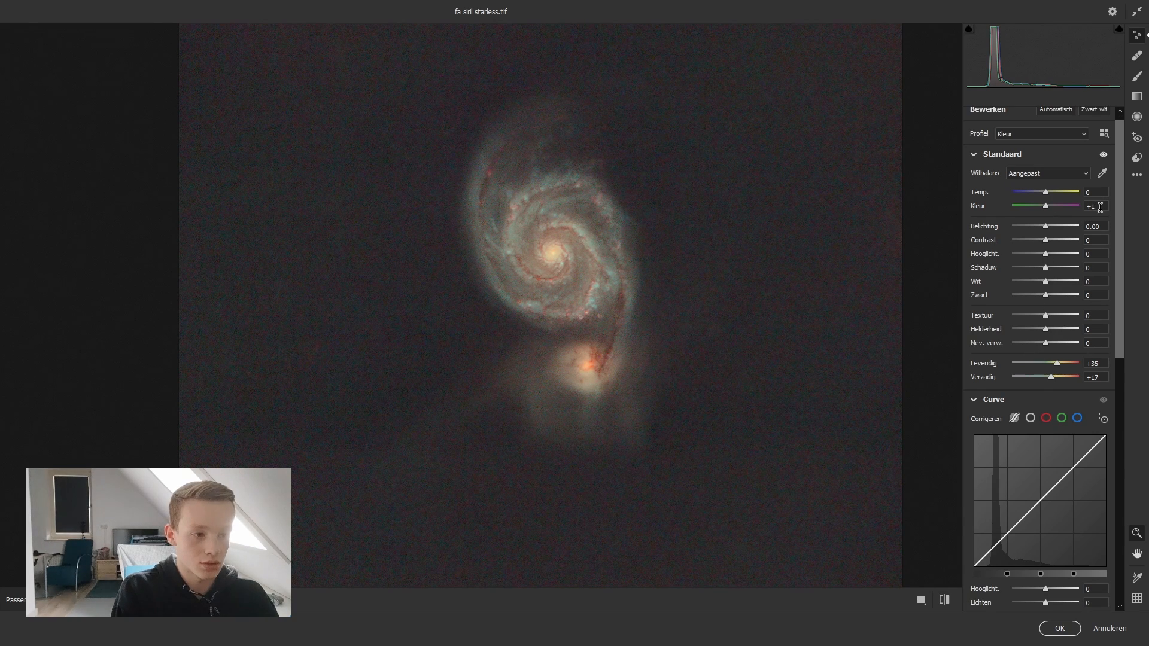
left_click(1096, 206)
type("0")
Shift the hue of the galaxy's core with the Color Mixer's targeted adjustment to -41 for yellows and -1 for oranges
scroll(1093, 326, "down", 3)
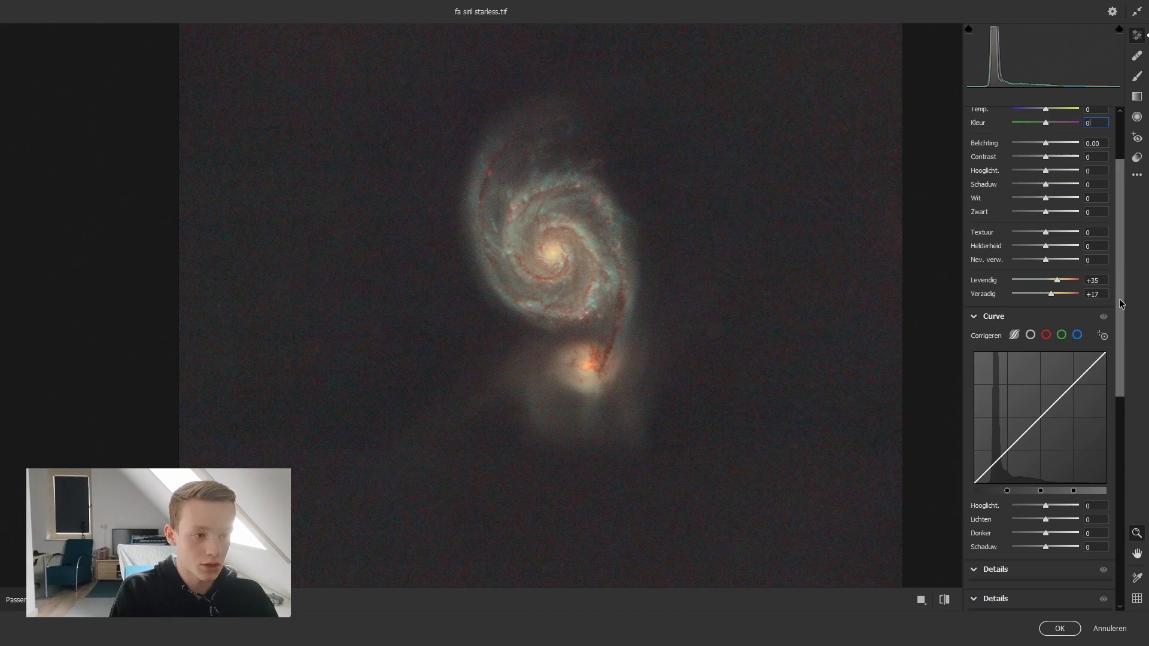
left_click(1087, 319)
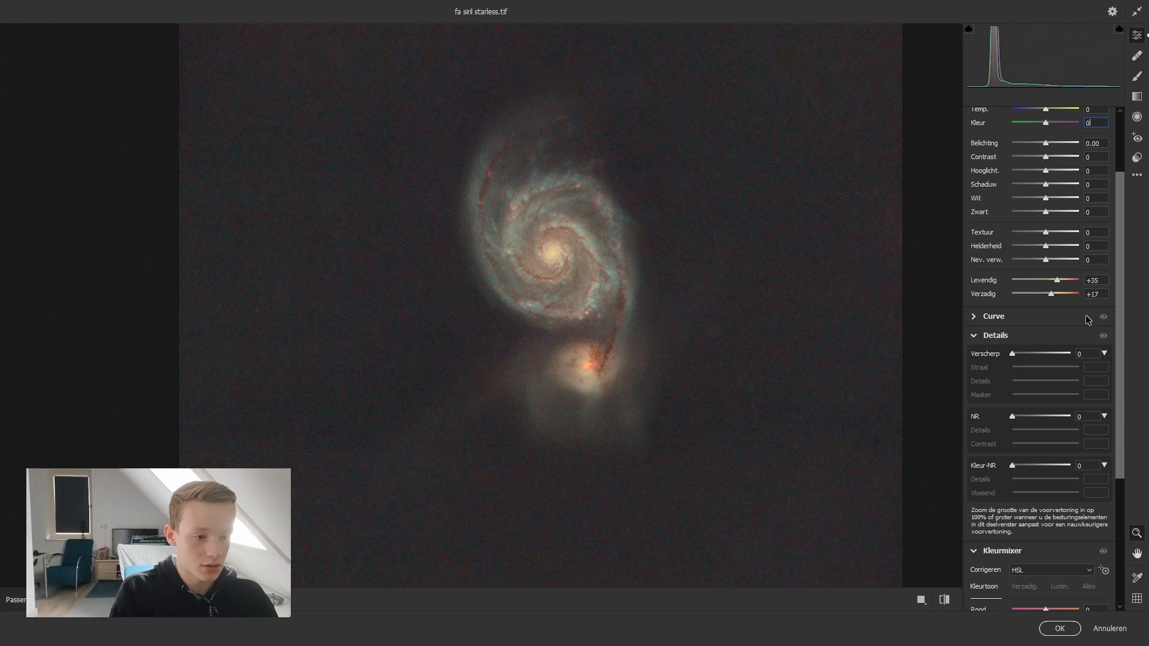
left_click(1112, 317)
left_click_drag(1118, 345, 1133, 557)
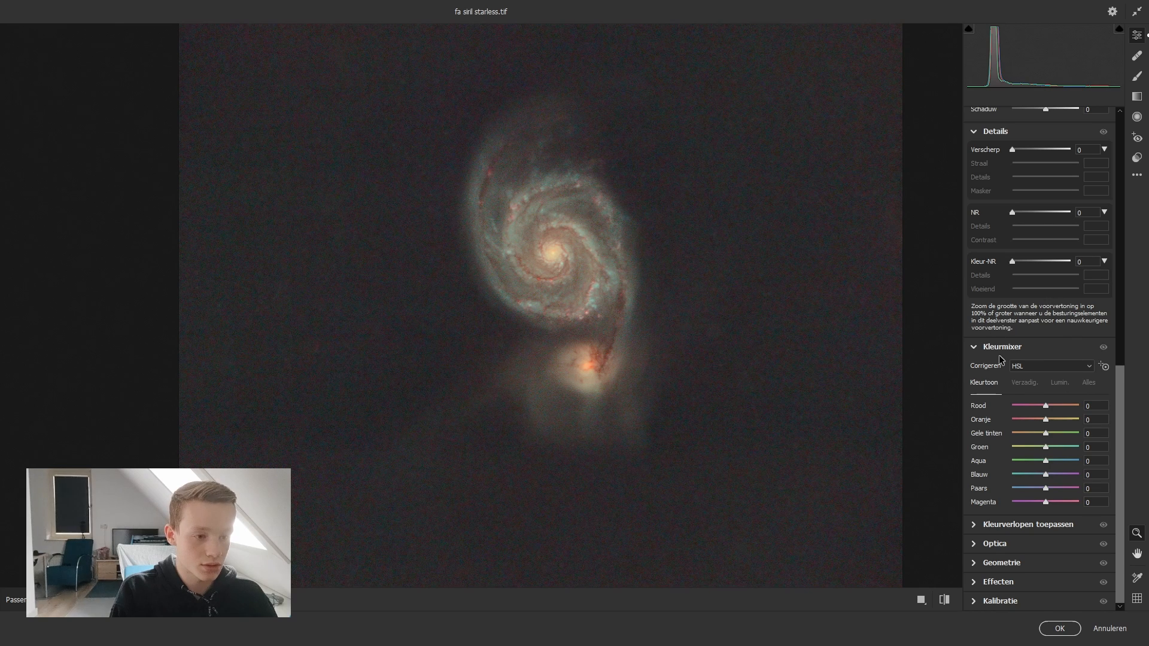
left_click(1104, 366)
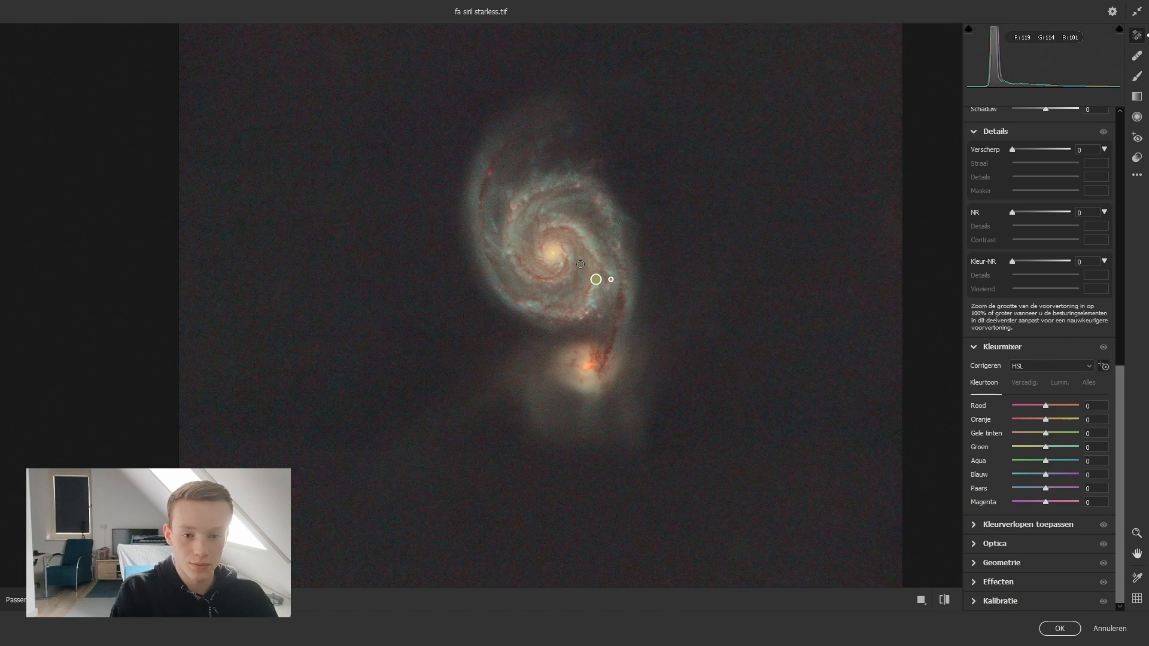
left_click(579, 259)
left_click_drag(579, 259, 568, 261)
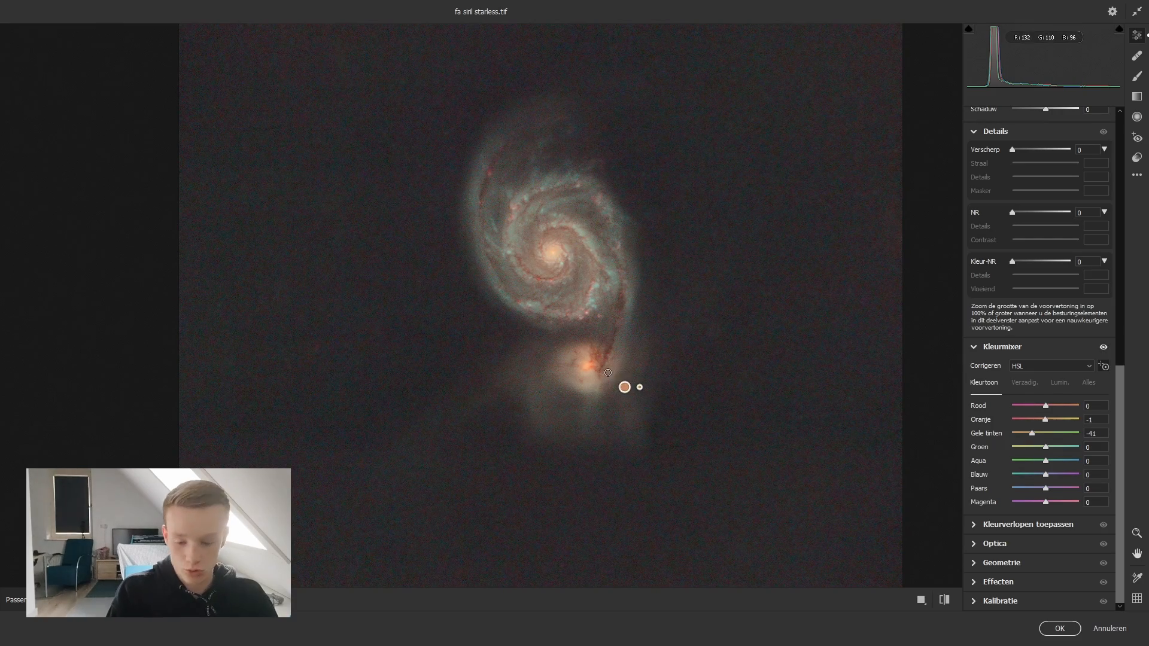
key("z")
left_click_drag(577, 257, 646, 242)
left_click_drag(545, 223, 471, 232)
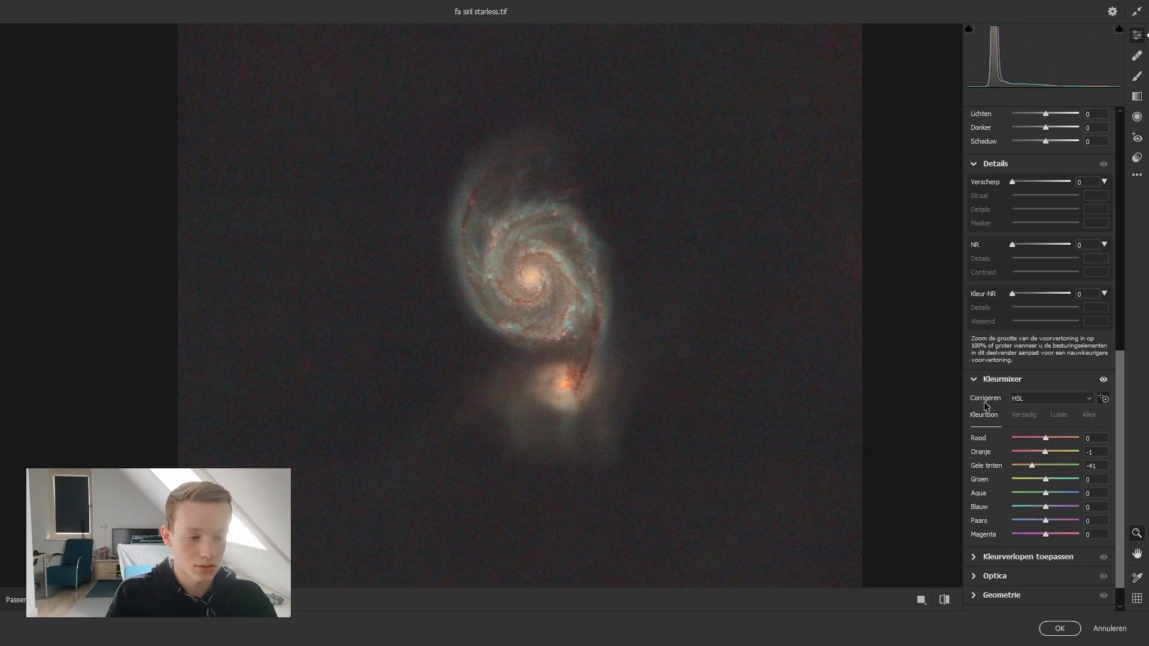
Set the Color Mixer saturation to +23 for reds, +26 for aquas and +32 for blues
left_click(1025, 417)
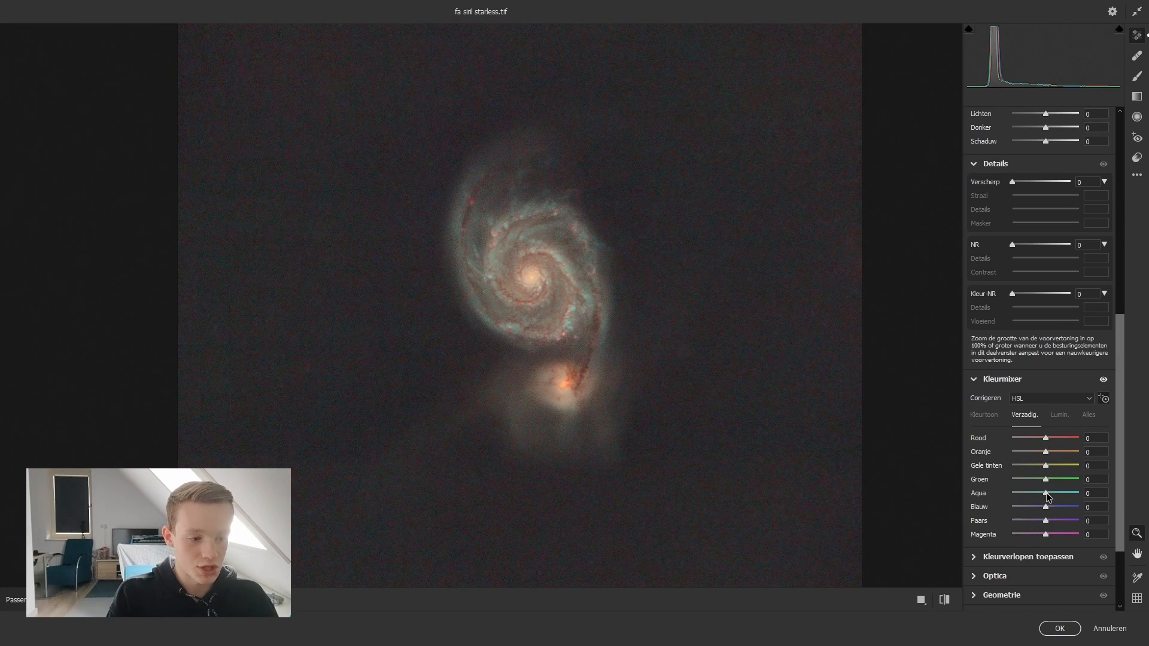
left_click_drag(1046, 493, 1066, 513)
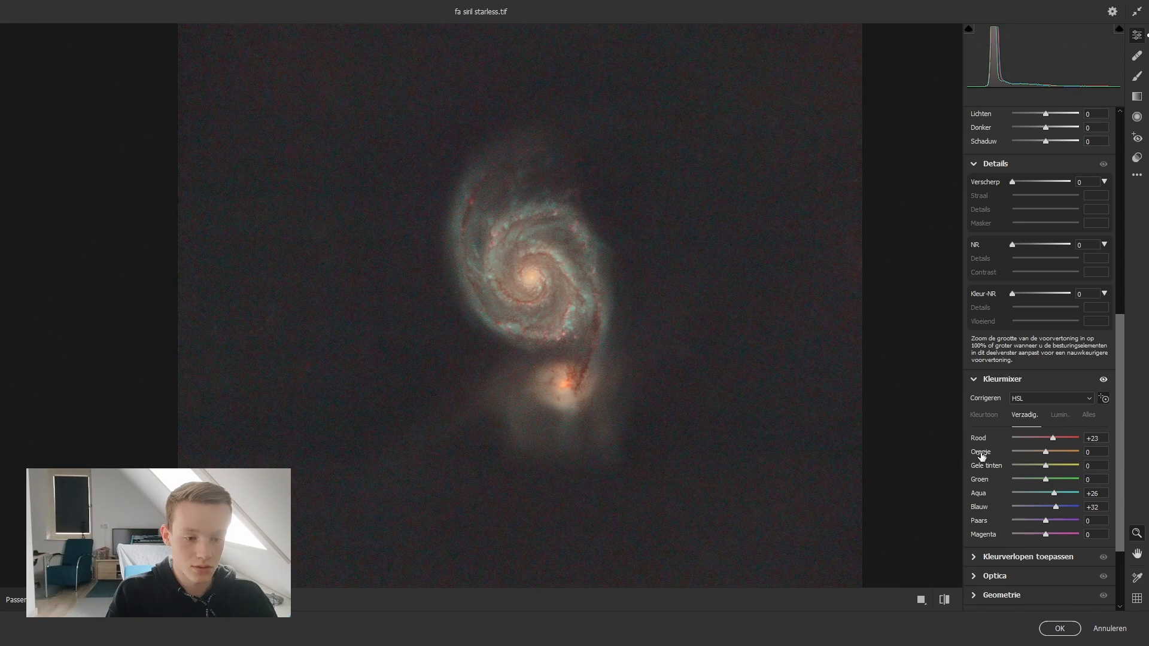
scroll(553, 267, "up", 2)
scroll(578, 282, "down", 4)
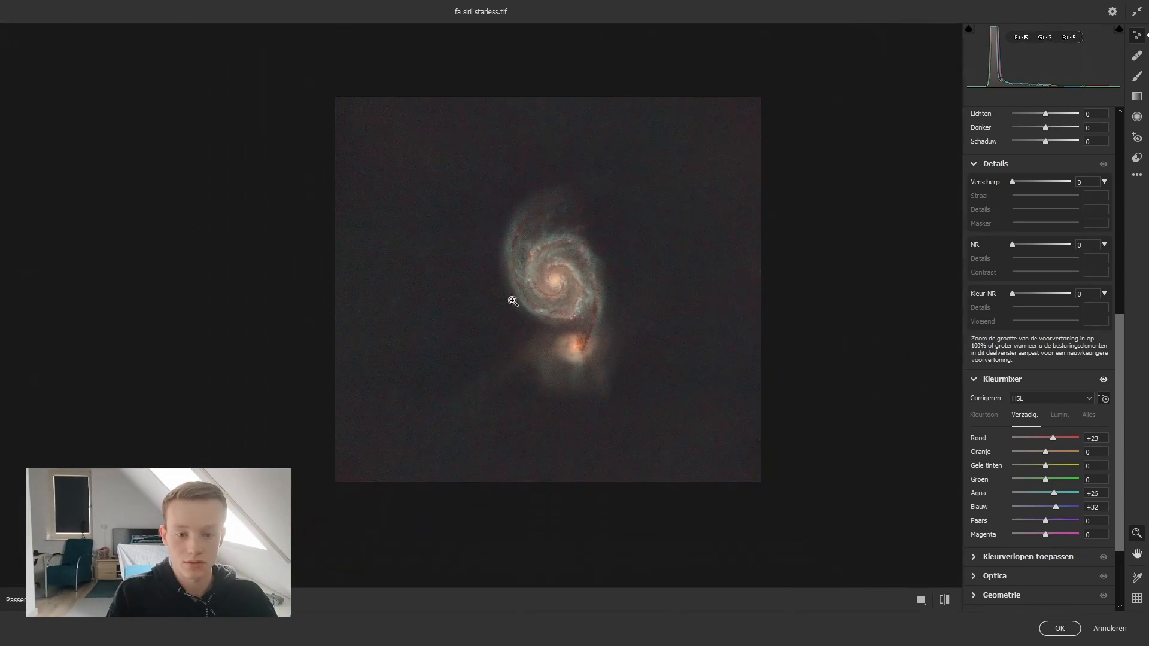
scroll(578, 402, "down", 3)
scroll(590, 314, "up", 5)
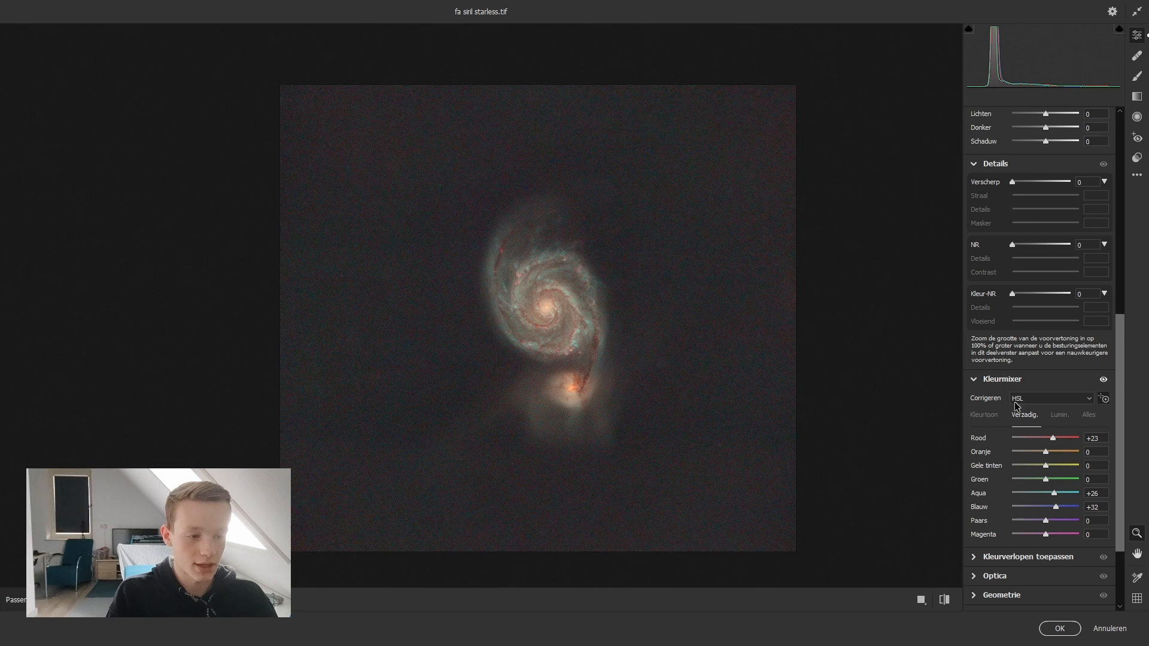
Set the Color Mixer hue of the greens to -24
left_click(984, 379)
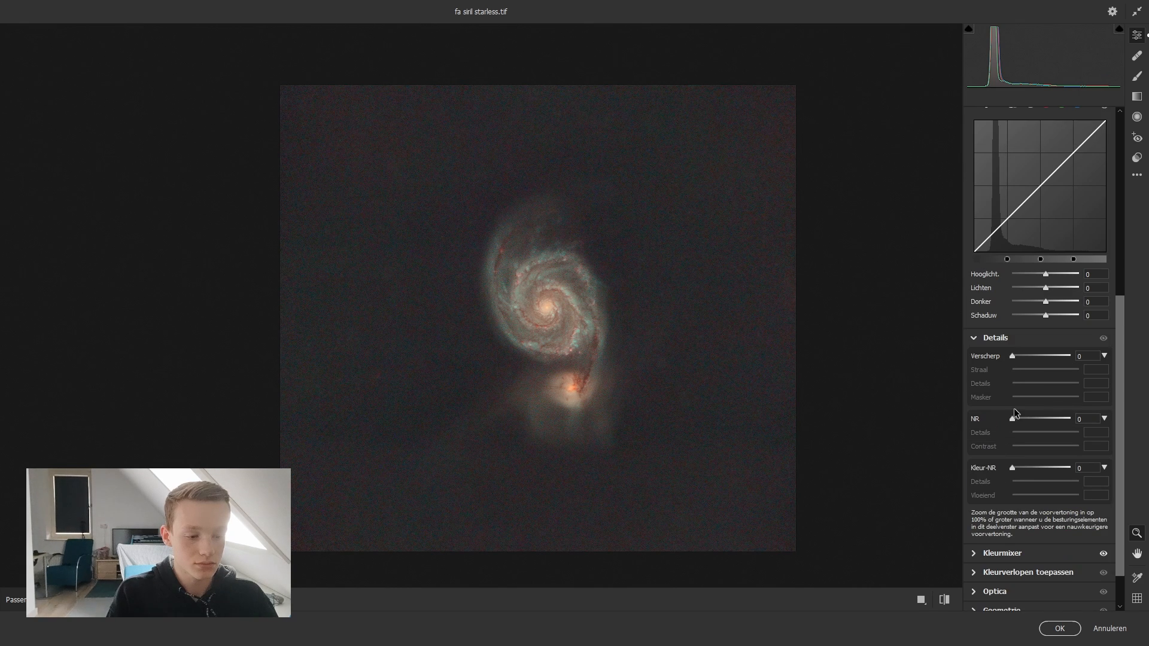
left_click(974, 516)
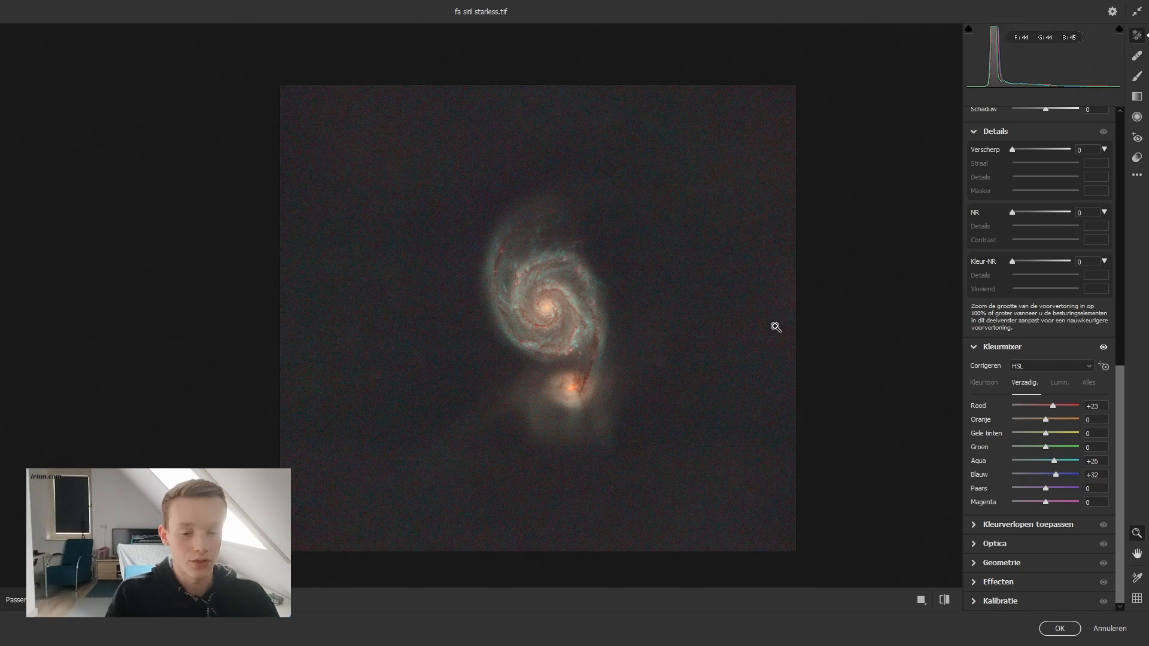
left_click(996, 383)
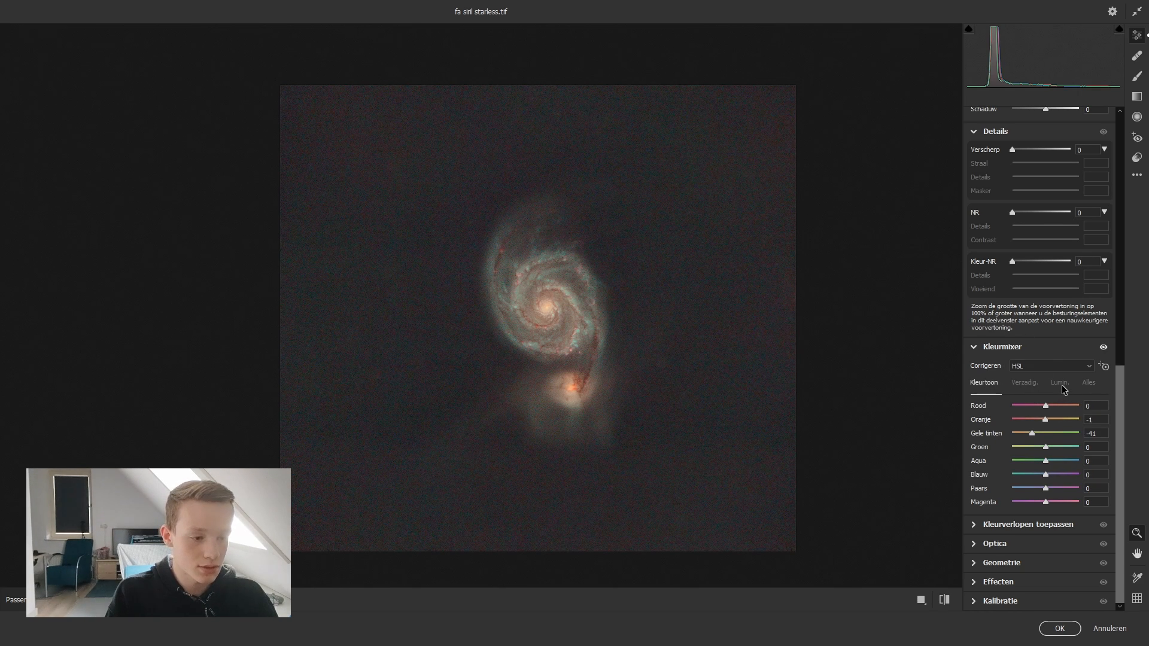
left_click(1020, 386)
left_click(995, 390)
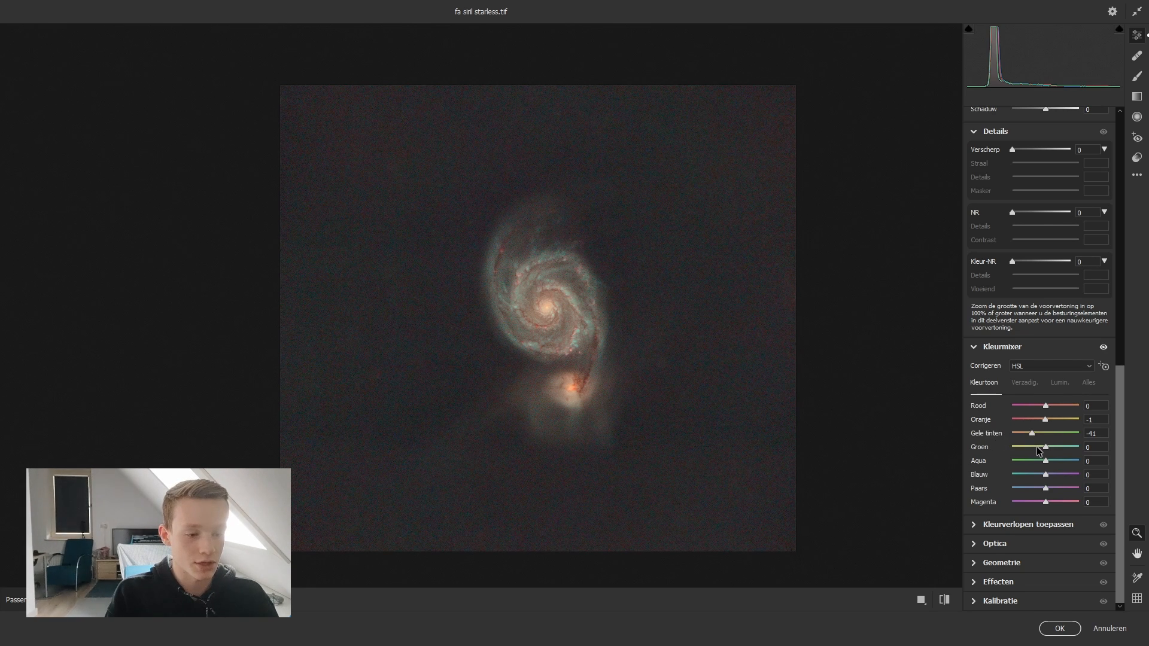
left_click_drag(1047, 447, 1039, 448)
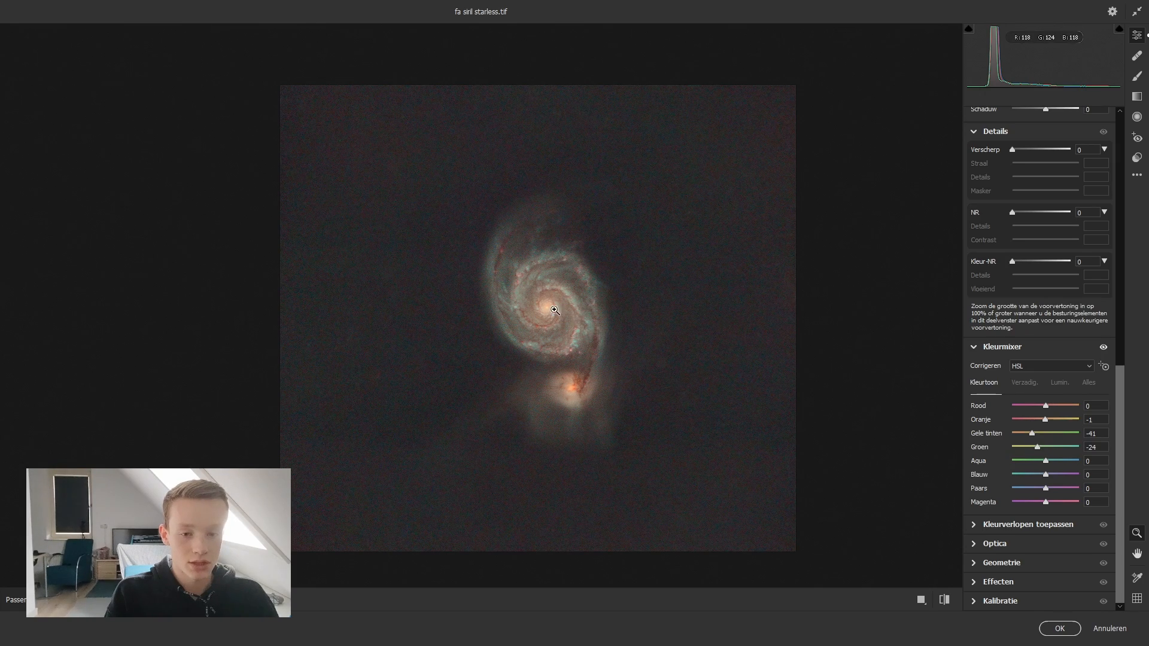
Examine the colours of the galaxy's core and spiral arms up close and in the whole image
left_click(551, 308)
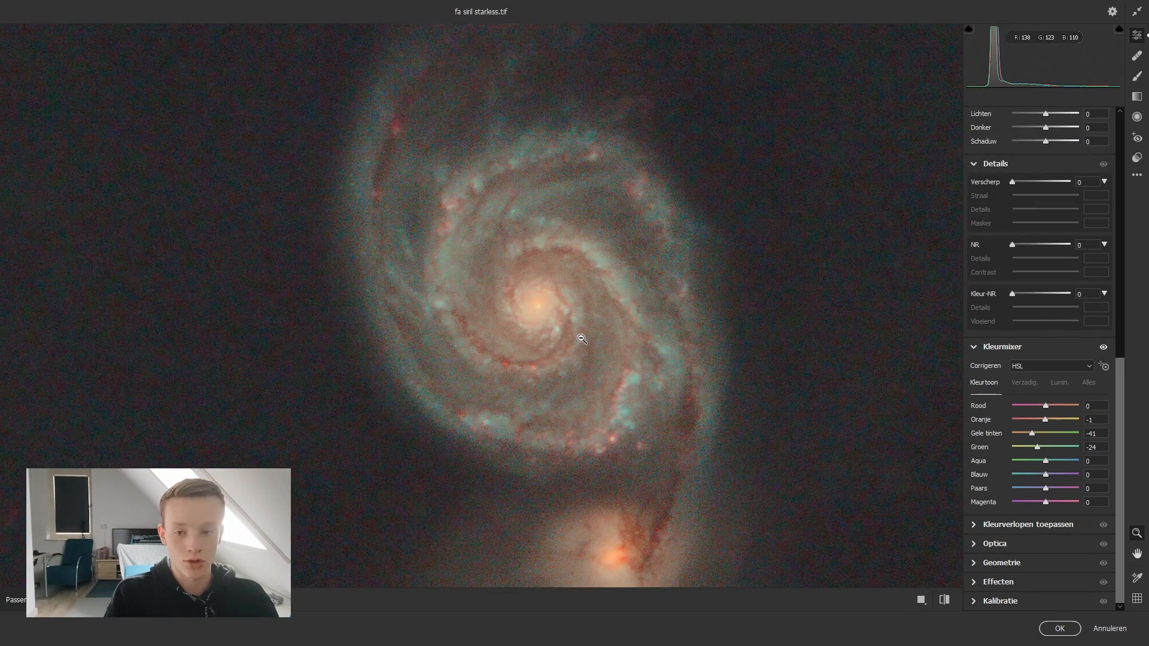
left_click(1022, 384)
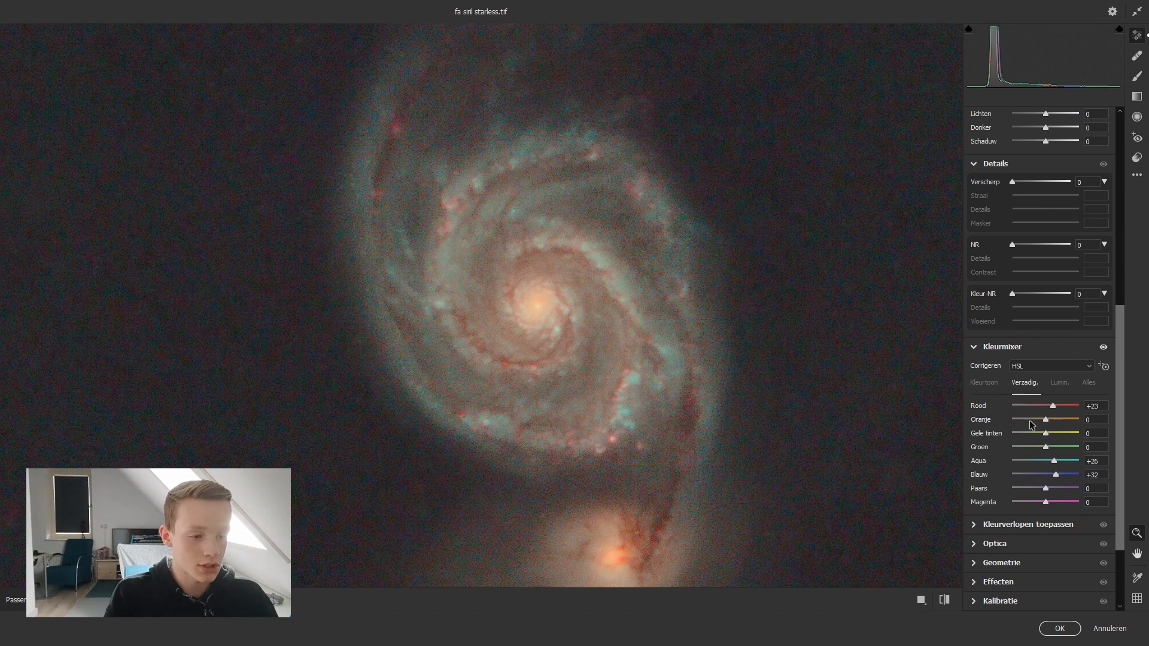
scroll(520, 275, "down", 4)
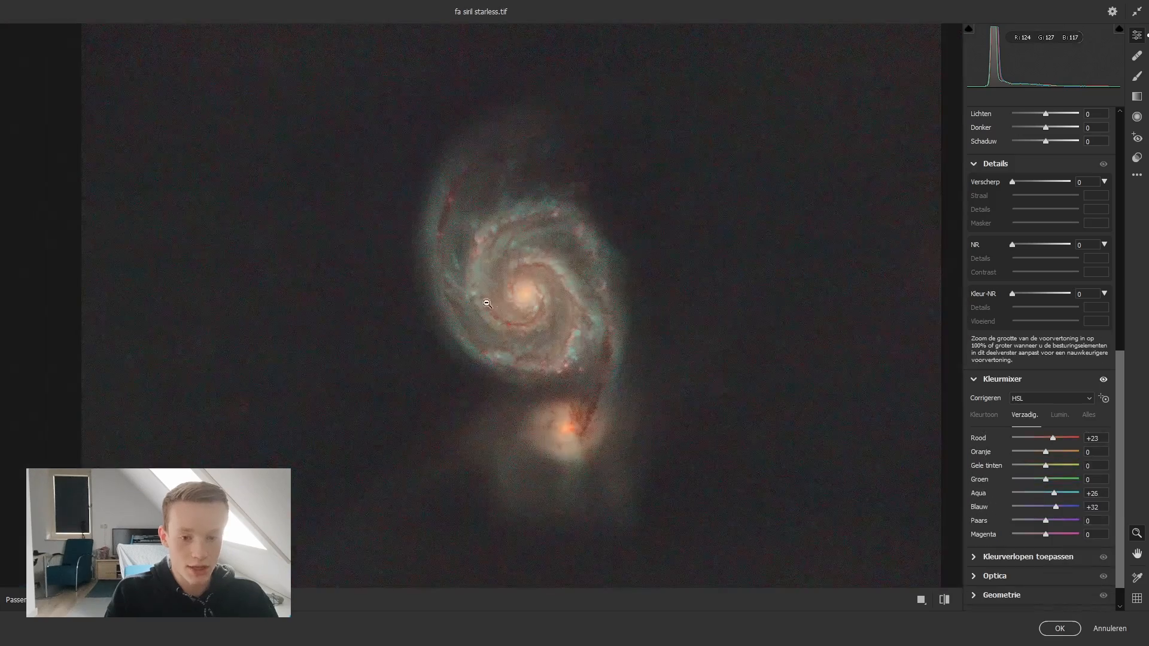
scroll(521, 275, "up", 3)
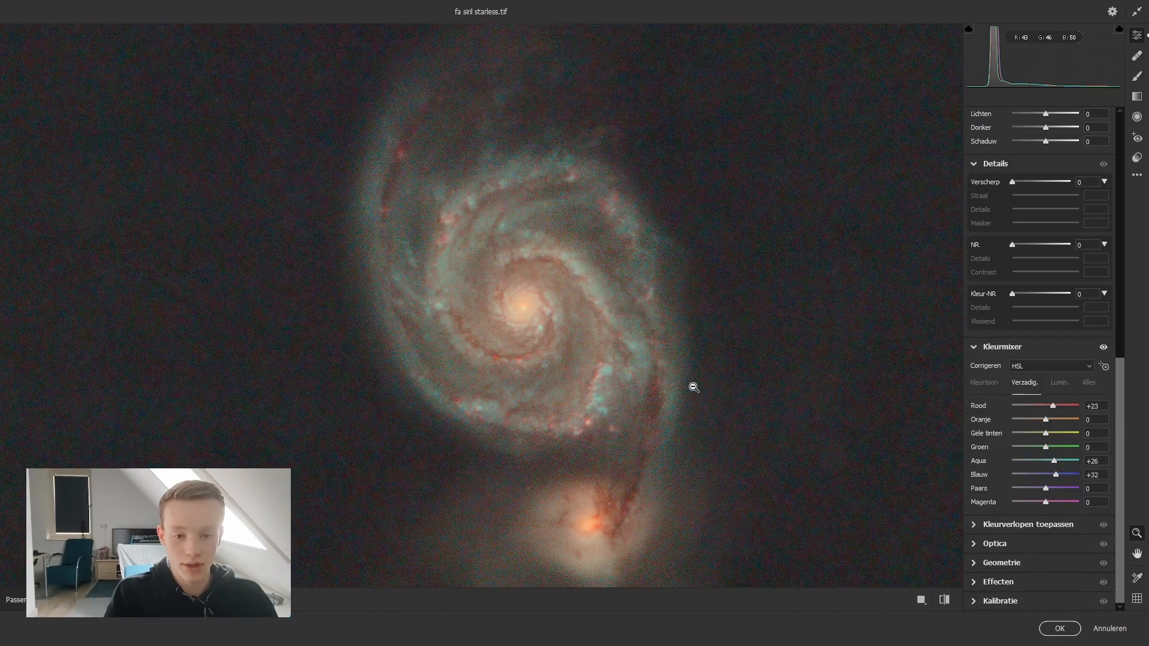
scroll(498, 341, "down", 3)
scroll(579, 296, "up", 1)
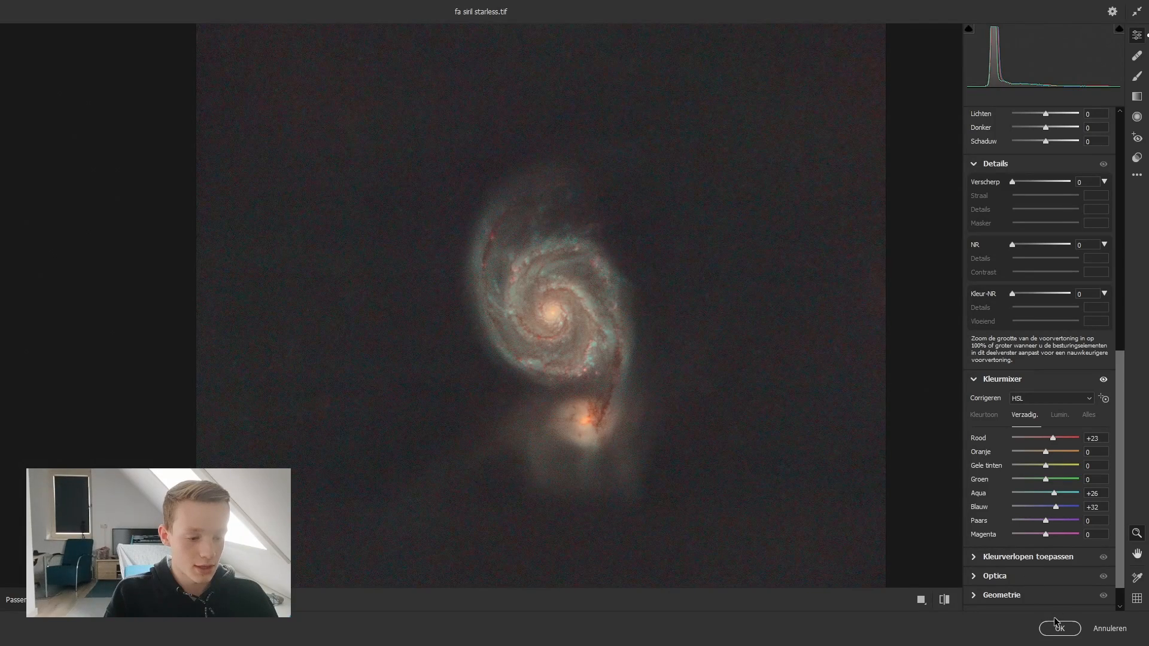
Set texture to -10, clarity to +14 and dehaze to +6 in the basic adjustments
scroll(1059, 372, "up", 4)
scroll(1059, 372, "up", 3)
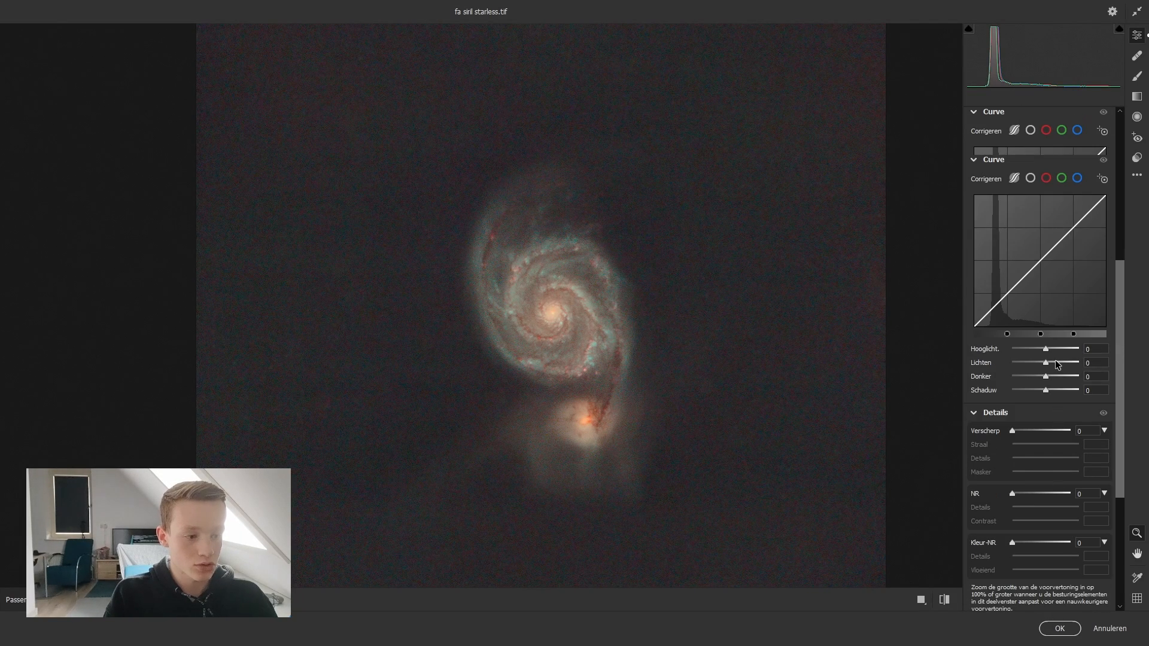
left_click_drag(1122, 367, 1119, 217)
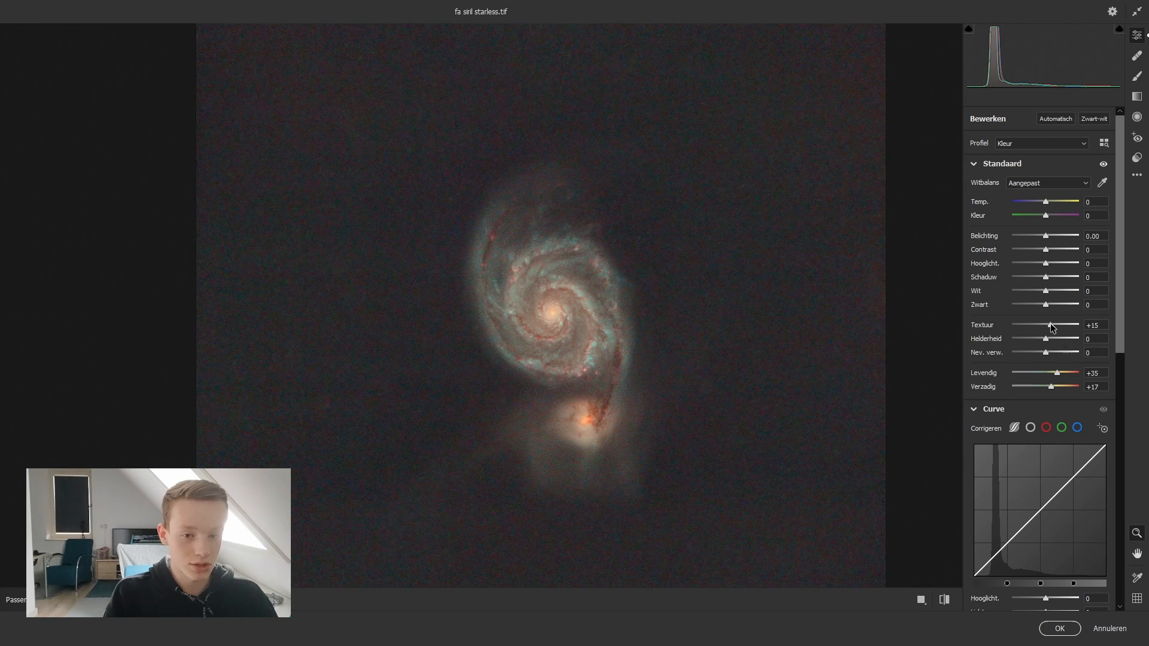
left_click_drag(1047, 324, 1044, 325)
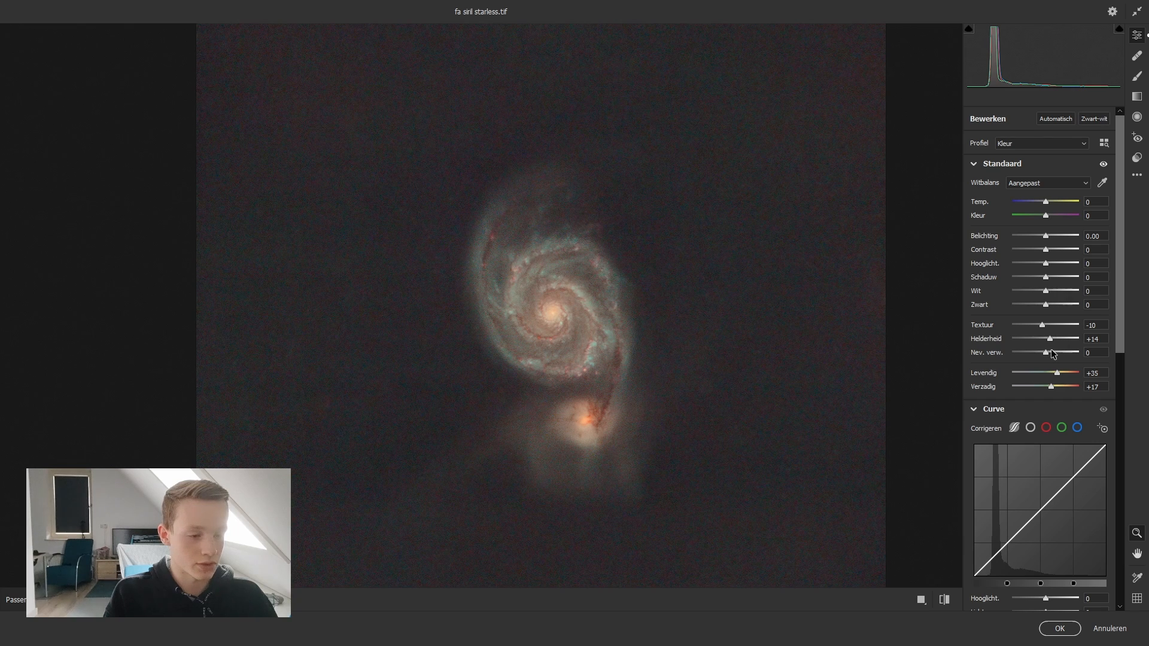
left_click_drag(1053, 354, 1051, 354)
left_click_drag(608, 313, 667, 335)
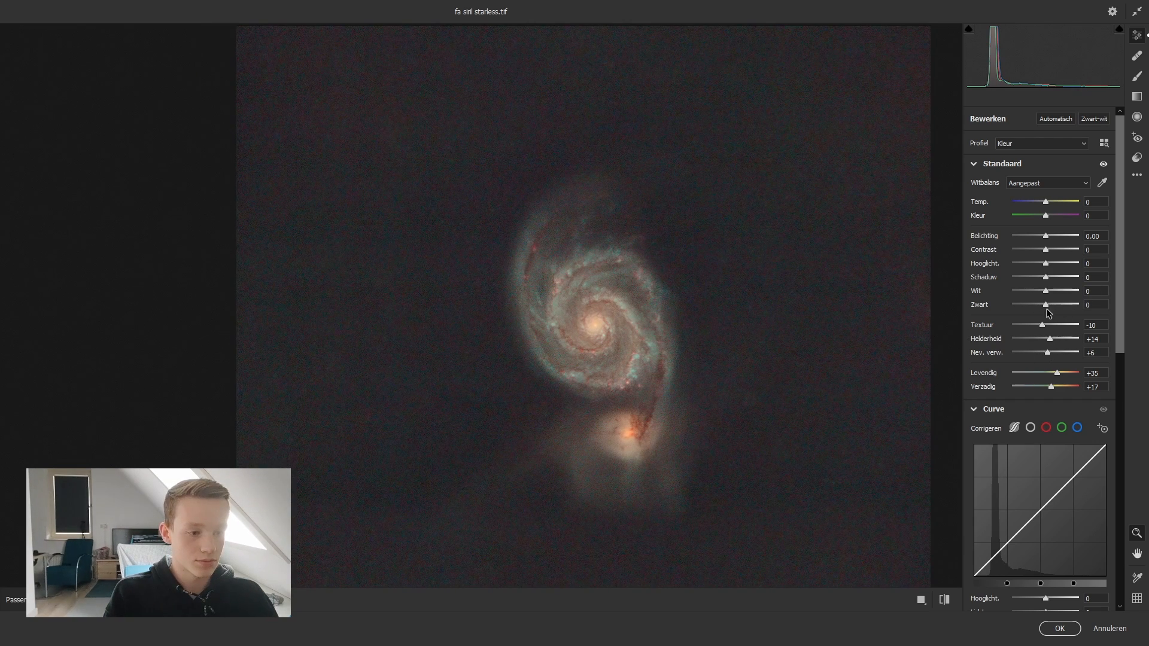
Adjust the image's tones with blacks at -10, shadows at +3 and contrast at +17
left_click_drag(1046, 306, 1051, 256)
scroll(640, 290, "down", 5)
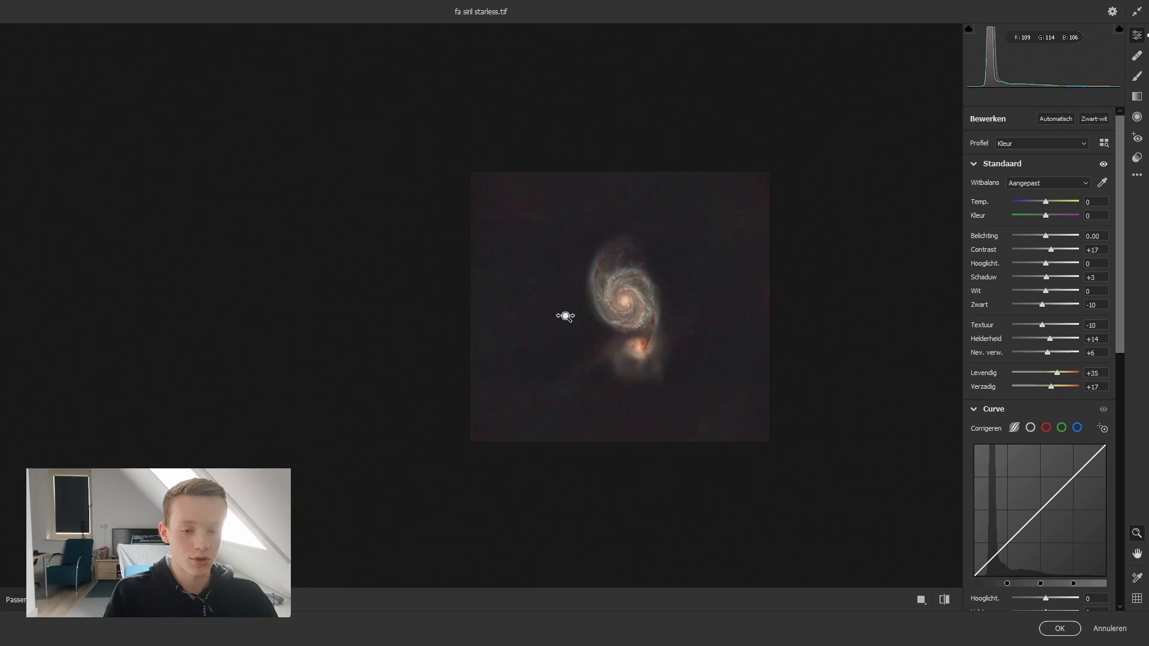
scroll(675, 266, "up", 4)
scroll(591, 299, "down", 1)
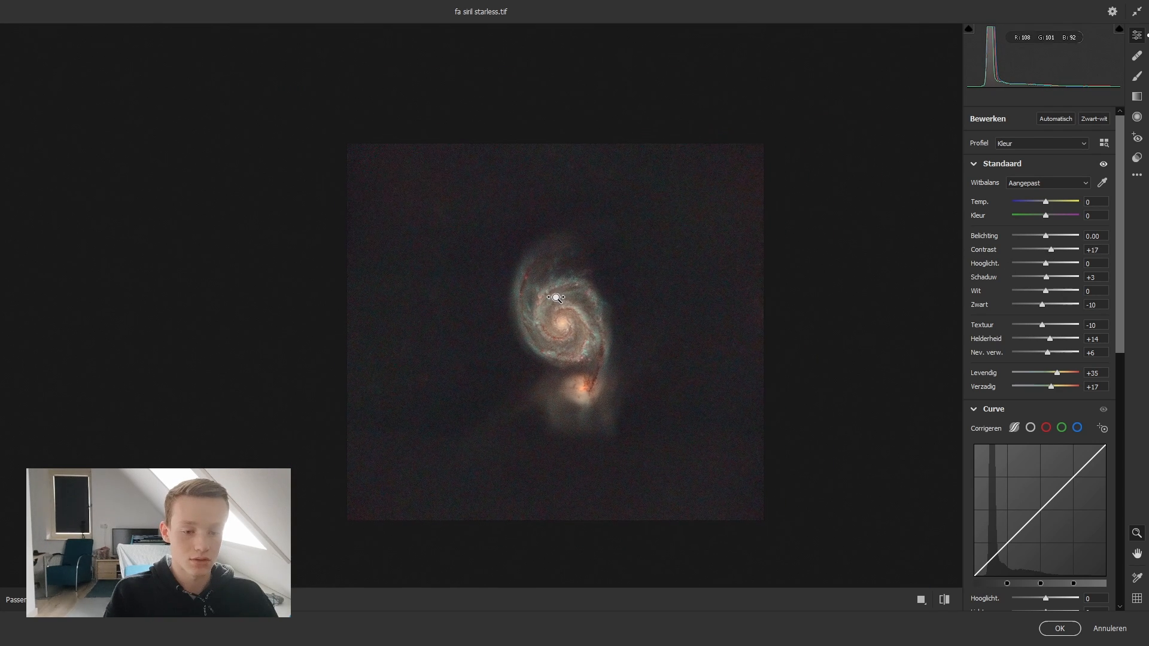
scroll(591, 297, "up", 2)
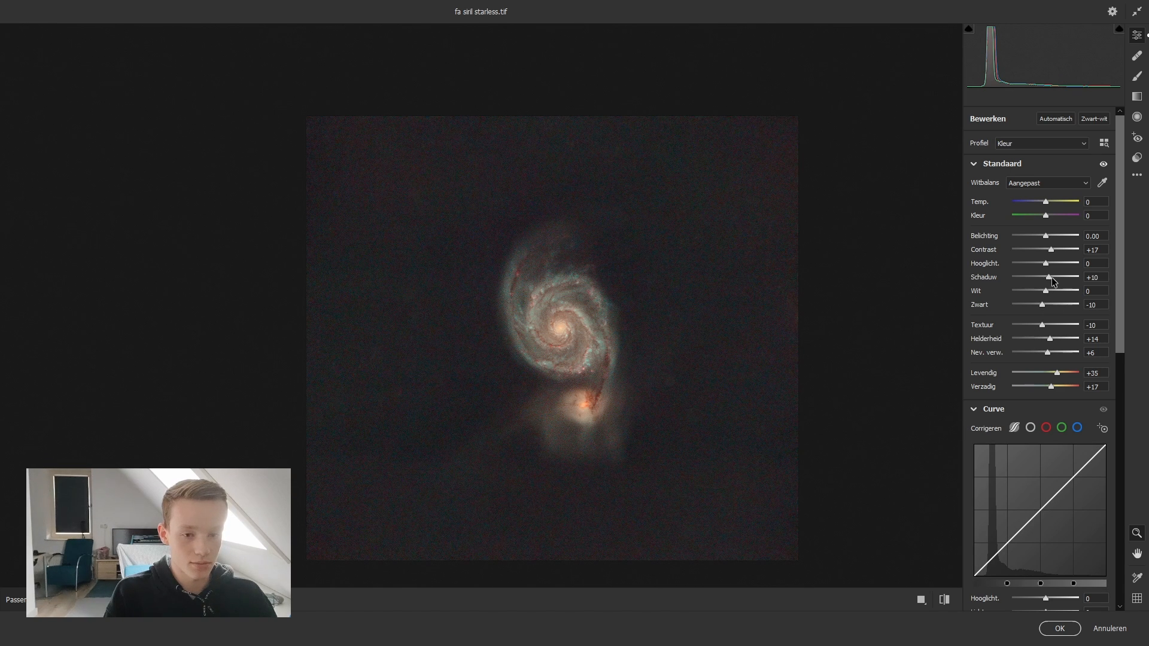
Fine-tune the shadows and apply the Camera Raw adjustments to the galaxy layer
left_click_drag(1047, 280, 1044, 280)
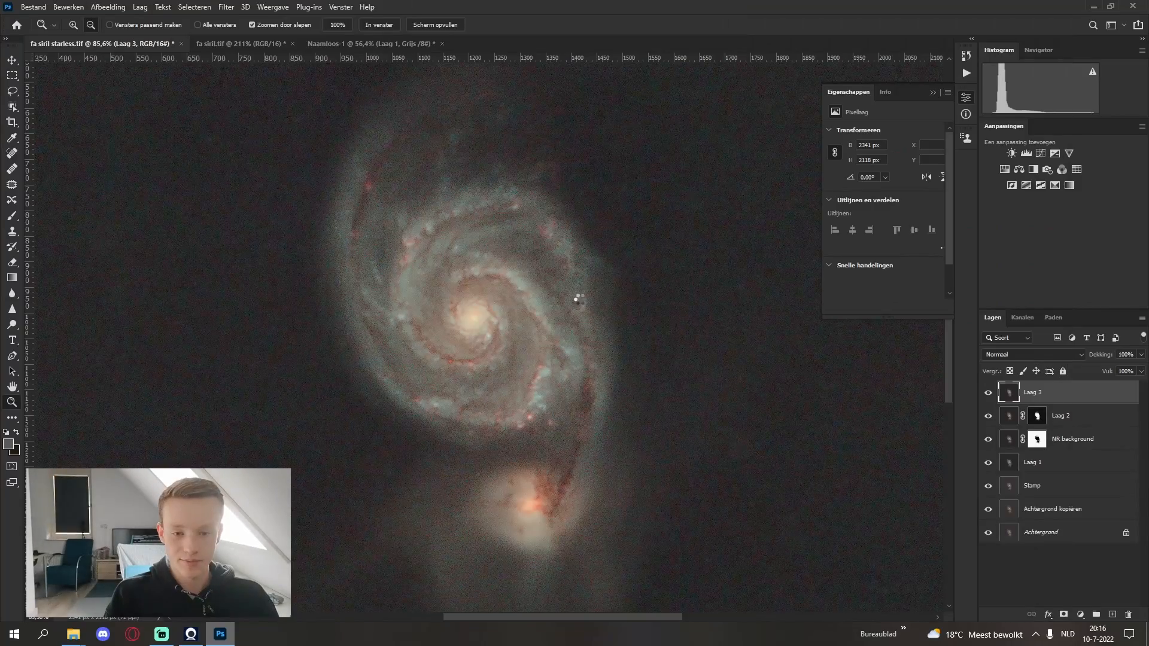
left_click_drag(527, 389, 521, 260)
left_click_drag(563, 329, 532, 340)
right_click(567, 329)
left_click(592, 334)
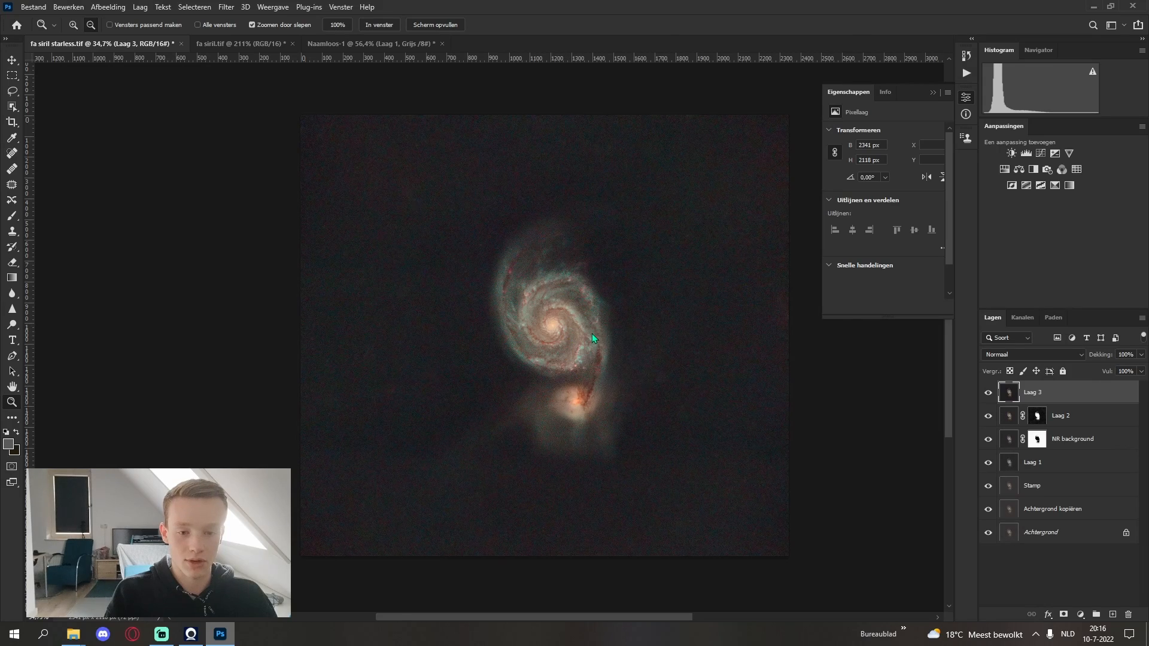
Copy the Stars layer from fa siril.tif into fa siril starless.tif above Laag 3
left_click(234, 47)
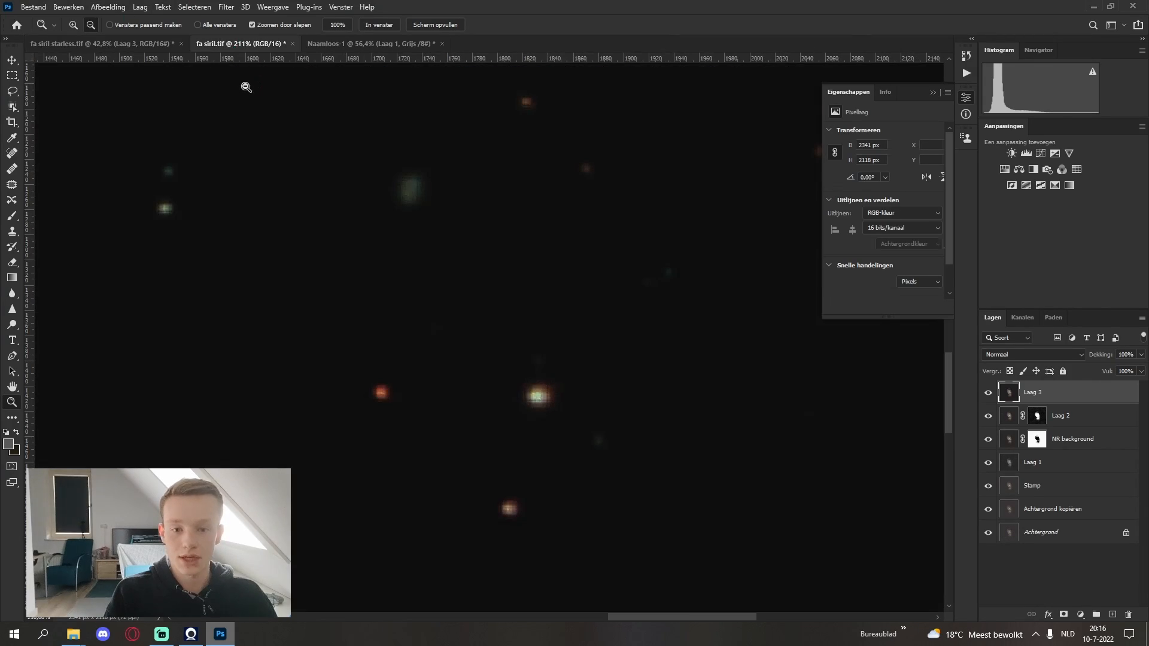
key("ctrl+0")
left_click(1056, 392)
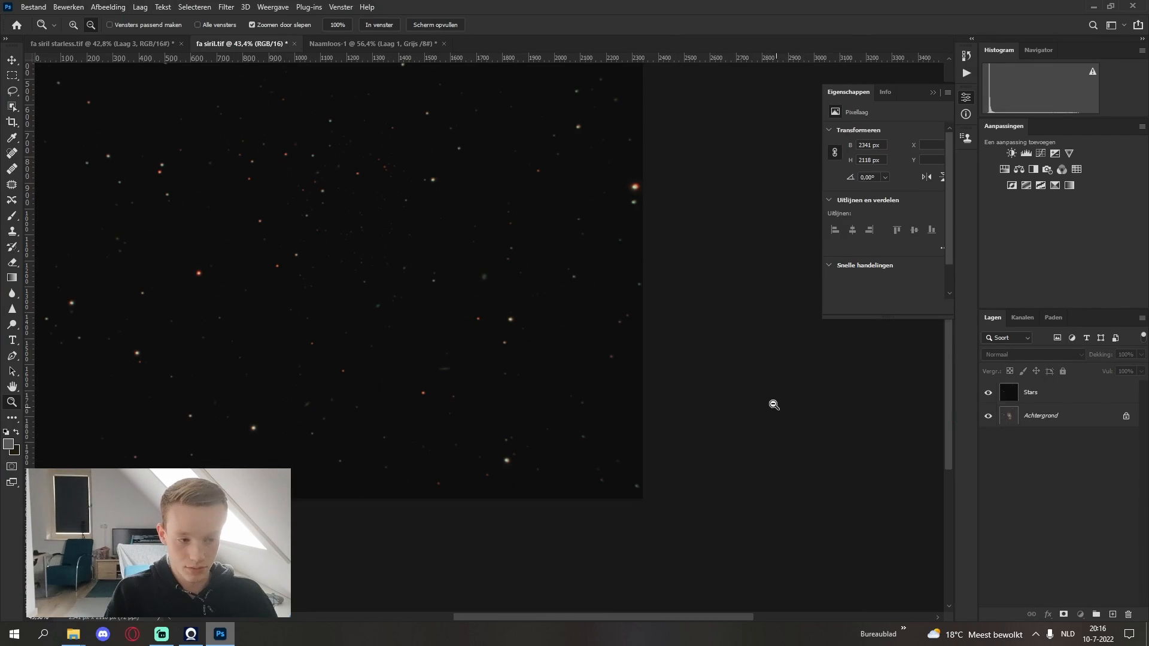
left_click(127, 43)
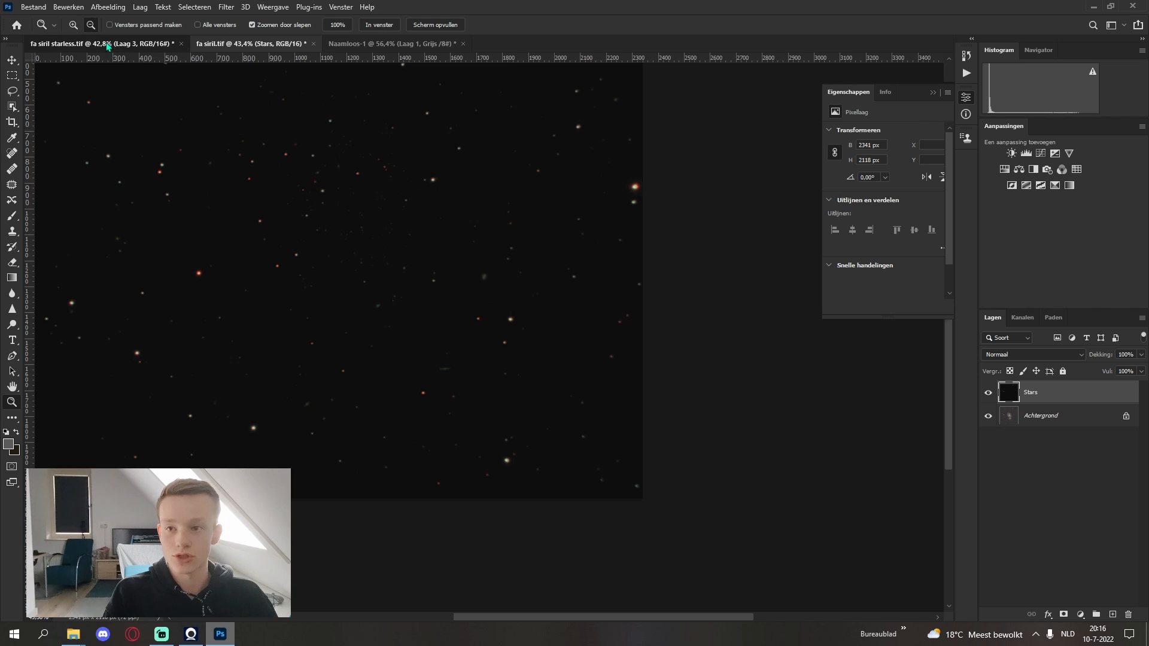
left_click_drag(1053, 401, 1047, 408)
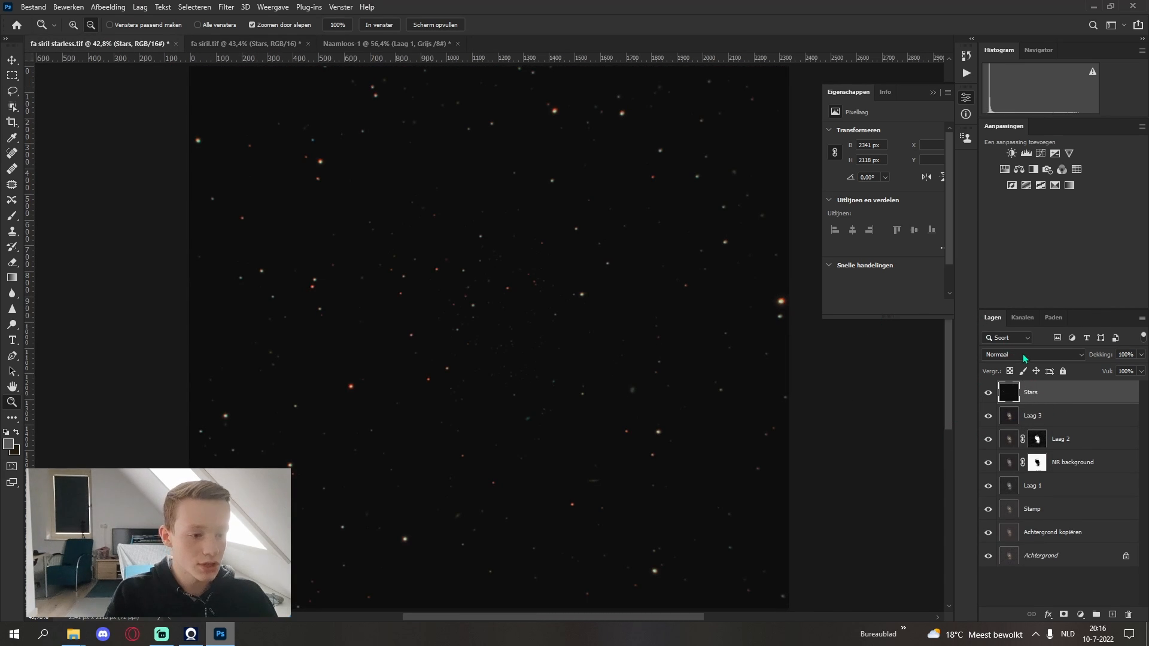
Set the Stars layer's blend mode to Lineair tegenhouden (toevoegen) and check the combined image
left_click(1024, 358)
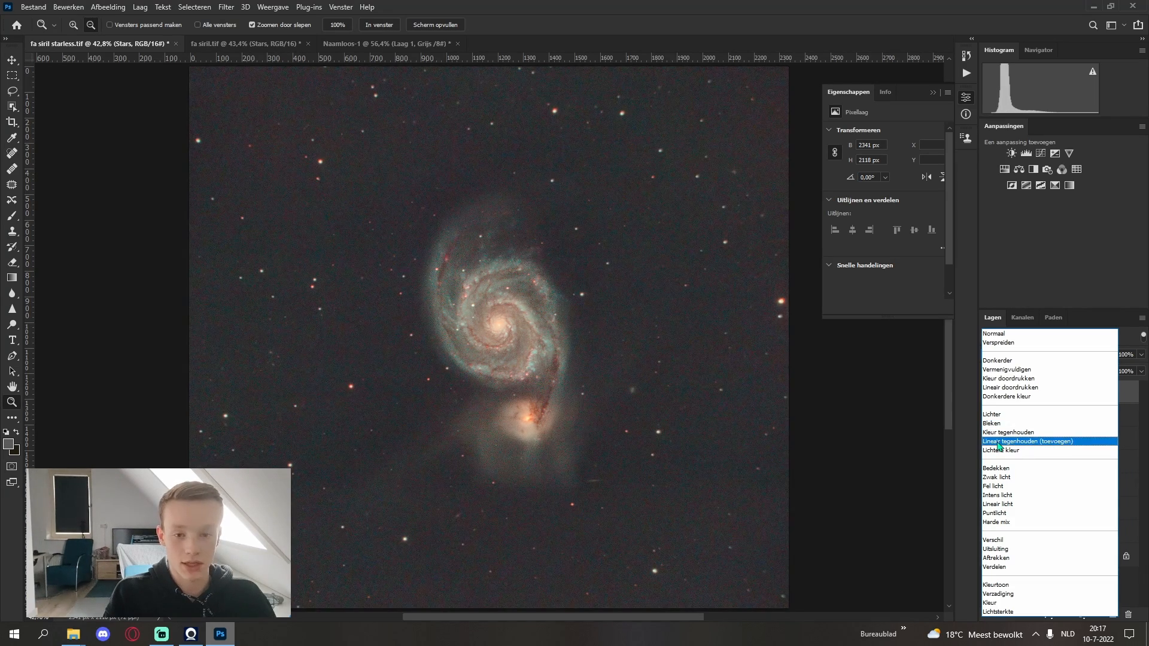
left_click(1005, 441)
left_click(630, 400, "alt")
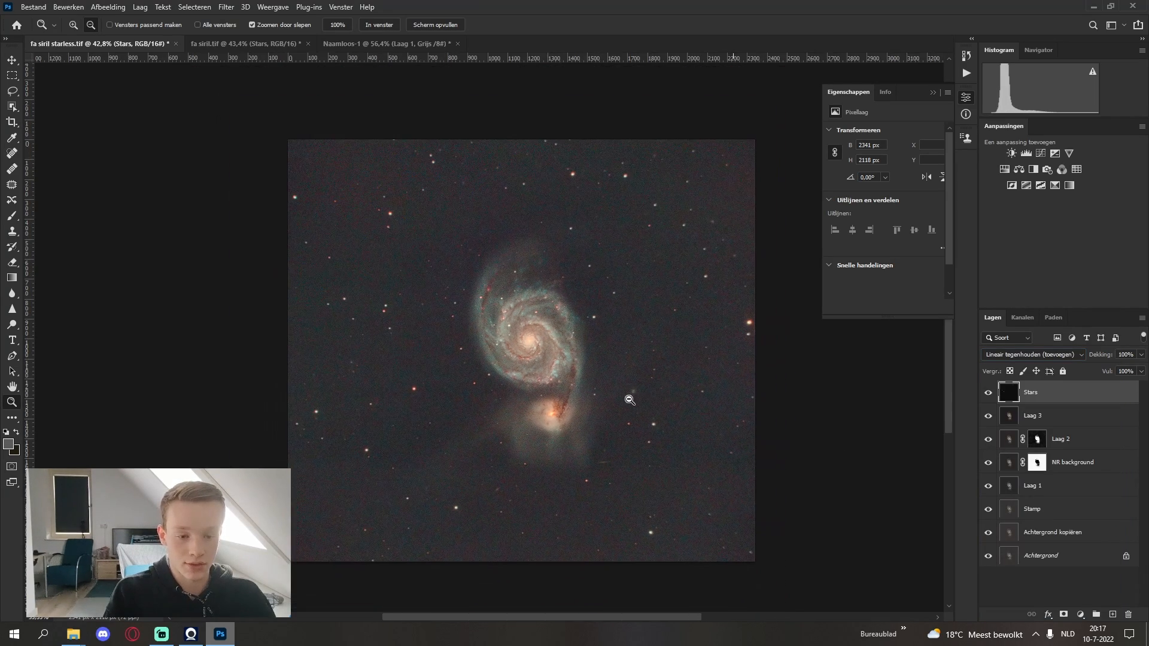
mouse_move(658, 383)
left_mouse_down()
mouse_move(679, 376)
mouse_move(645, 381)
mouse_move(677, 381)
left_mouse_up()
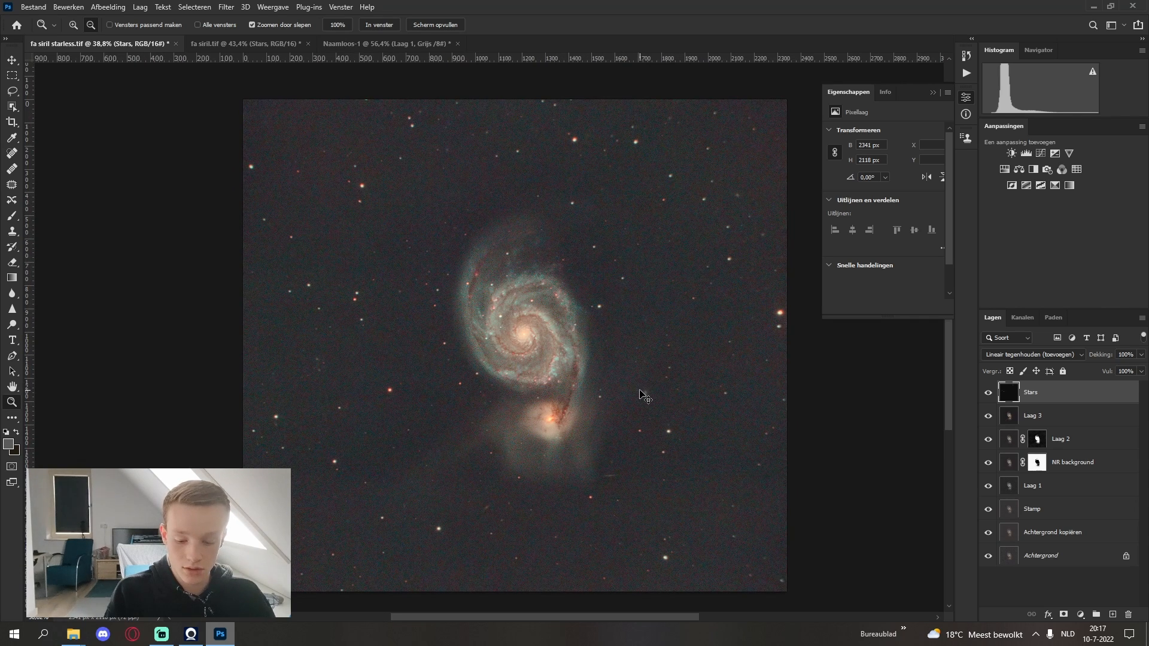
Stamp all visible layers into a new top layer, set its Levels black input to 10, and check the result
key("ctrl+shift+alt+e")
key("ctrl+l")
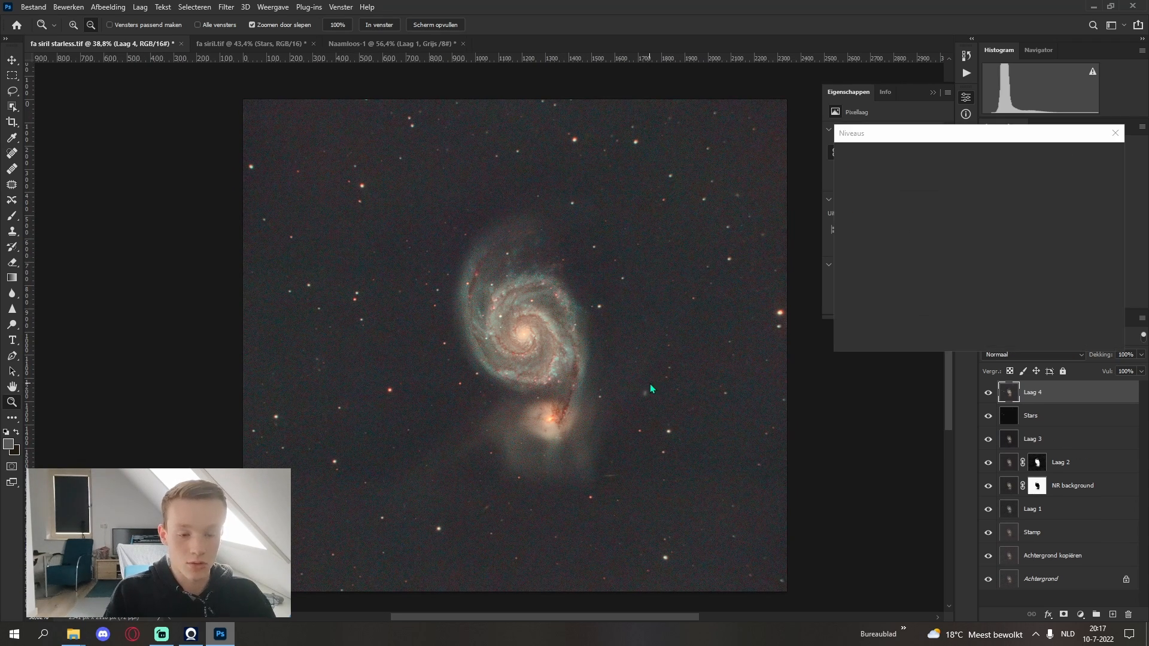
left_click_drag(849, 273, 857, 274)
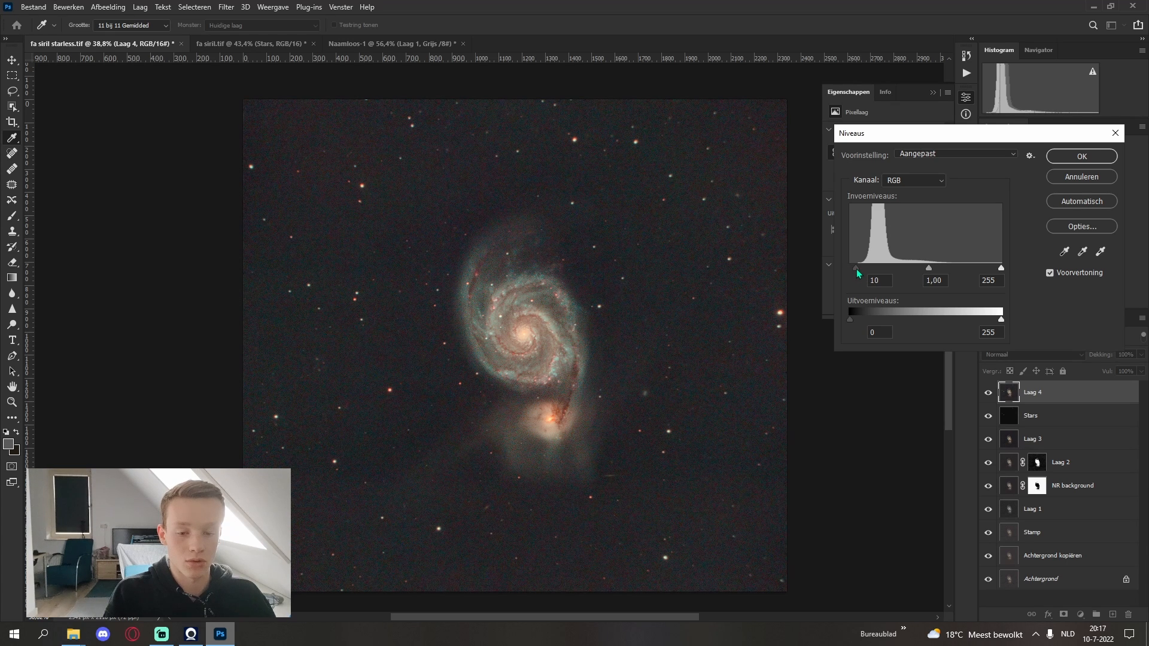
left_click(1077, 157)
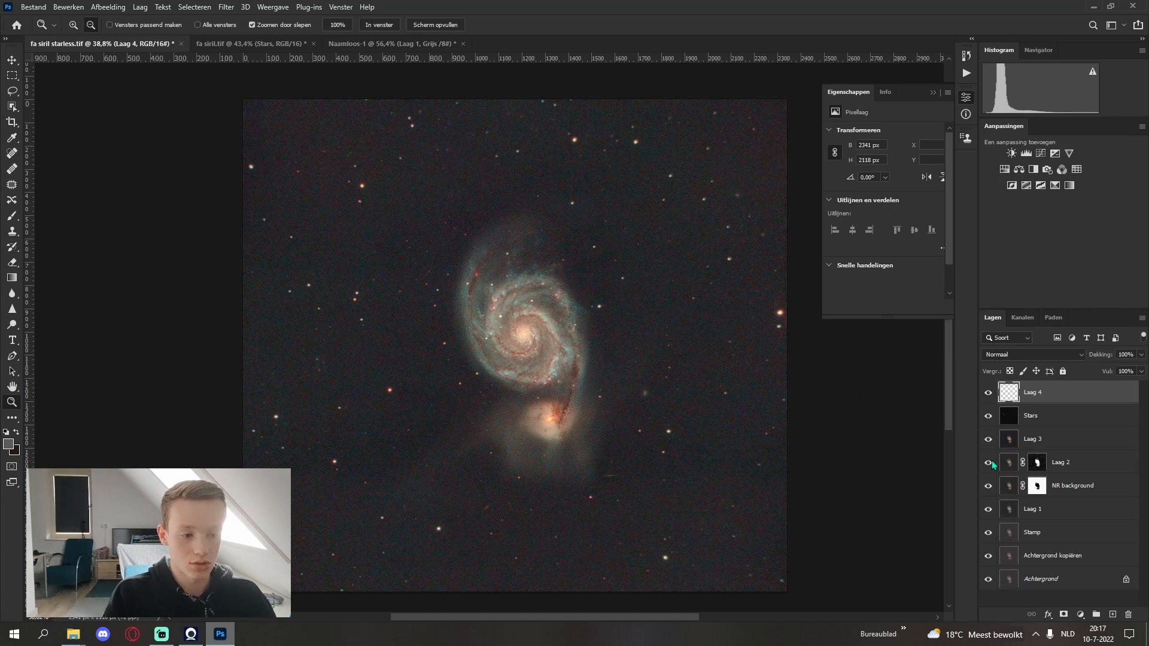
left_click_drag(391, 388, 383, 418)
left_click_drag(507, 352, 565, 353)
left_click_drag(519, 304, 477, 308)
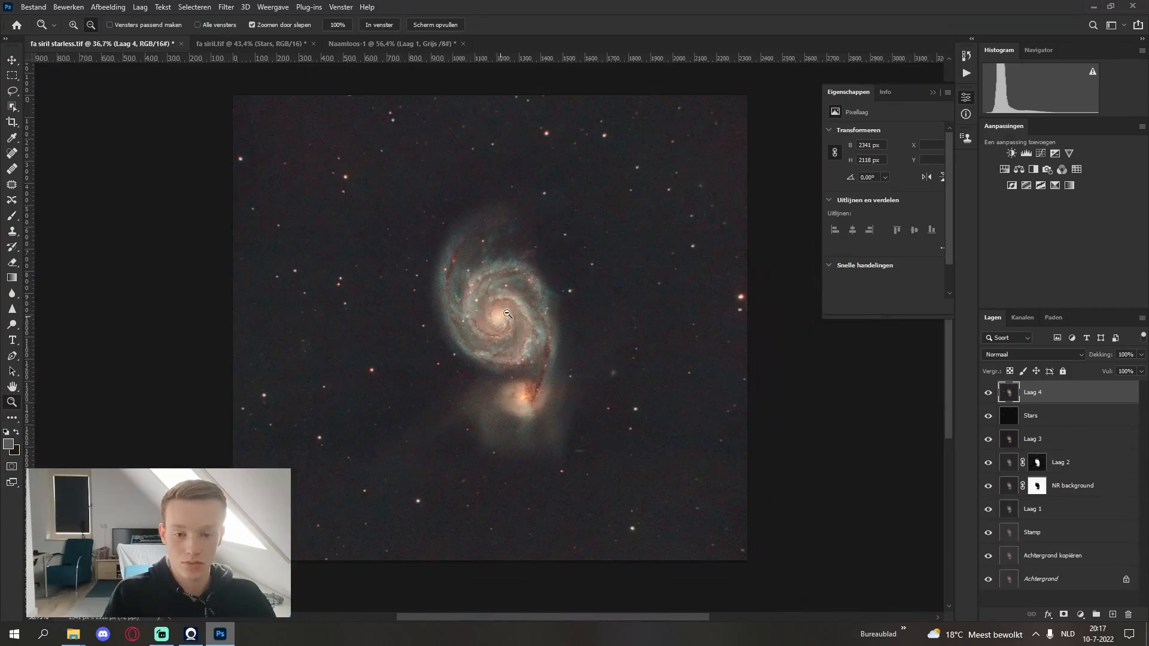
left_click_drag(522, 247, 486, 283)
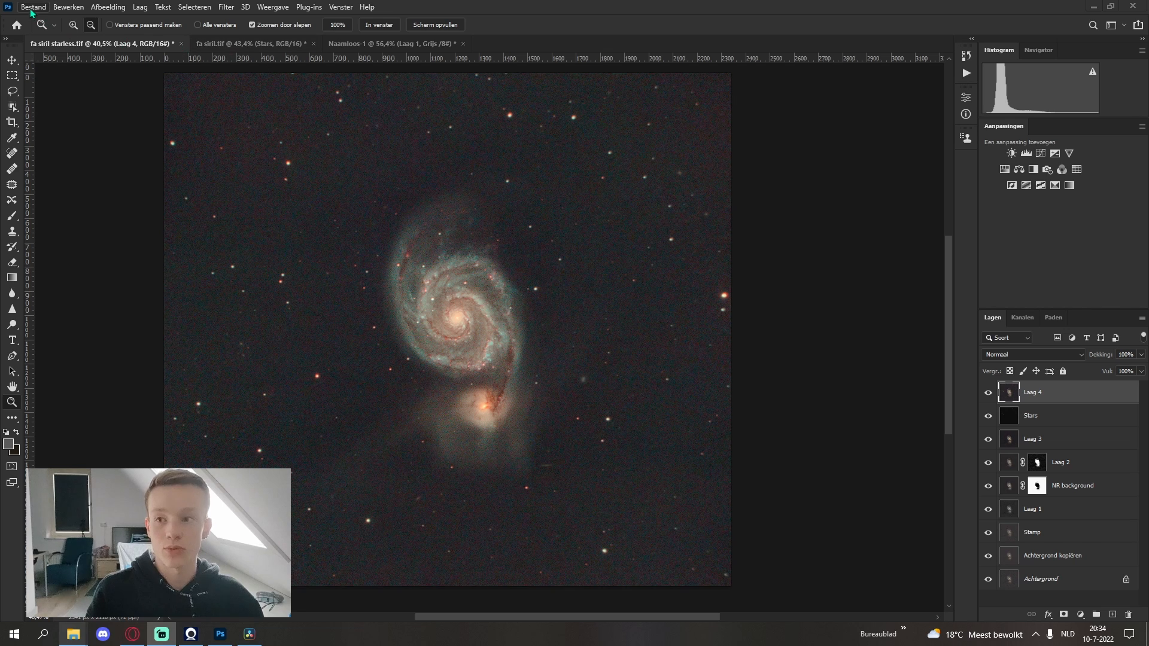
Start a PNG export of the image and create and open a folder named Edits inside the Process folder
left_click(32, 8)
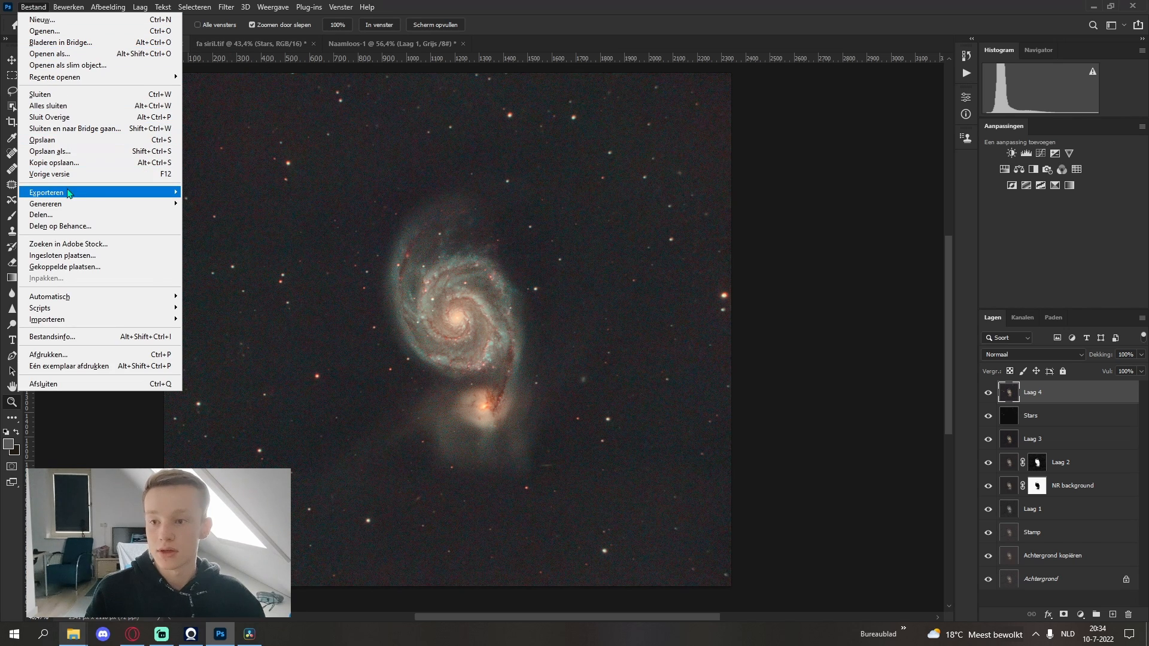
mouse_move(68, 194)
left_click(239, 193)
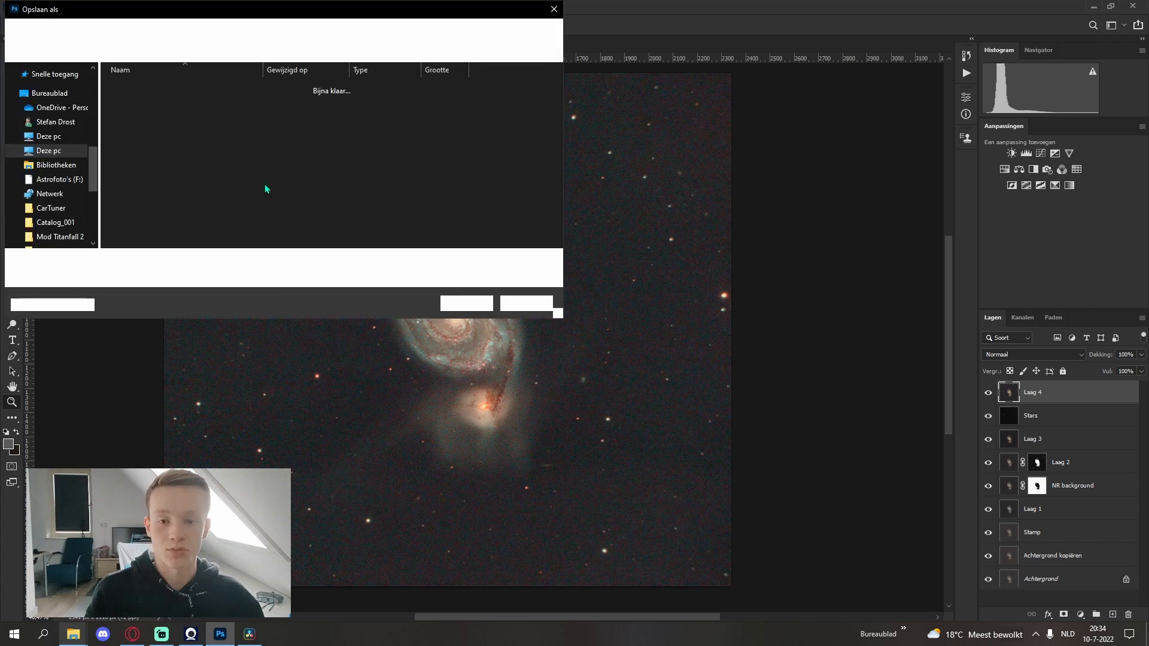
right_click(198, 141)
mouse_move(349, 291)
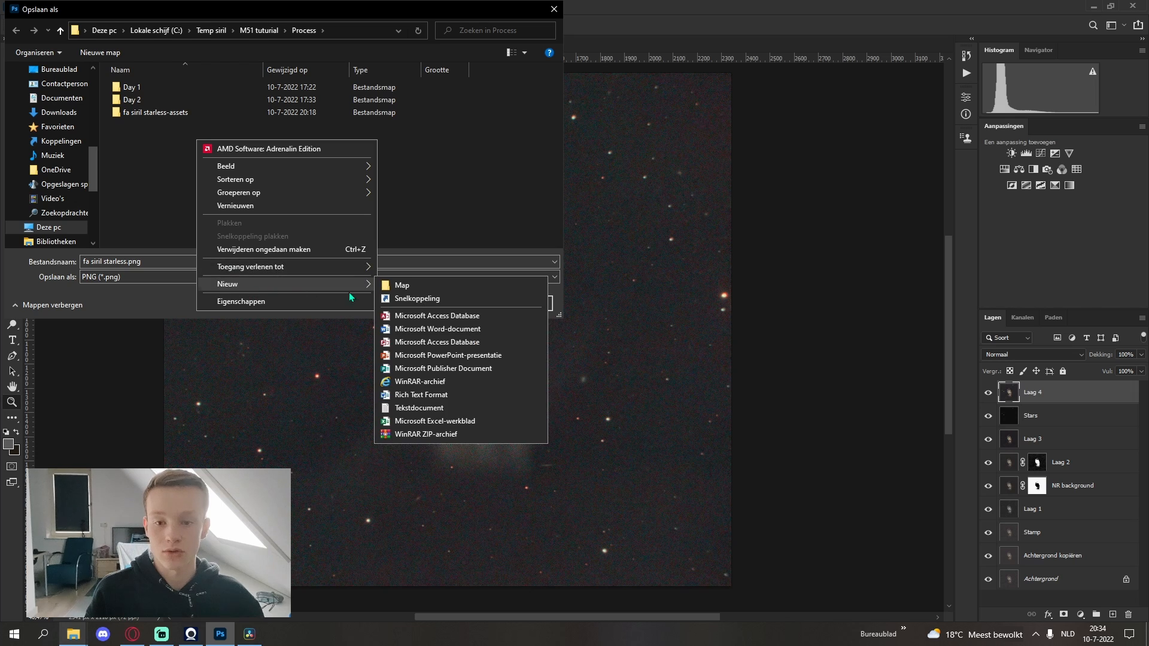
left_click(396, 286)
type("Edit")
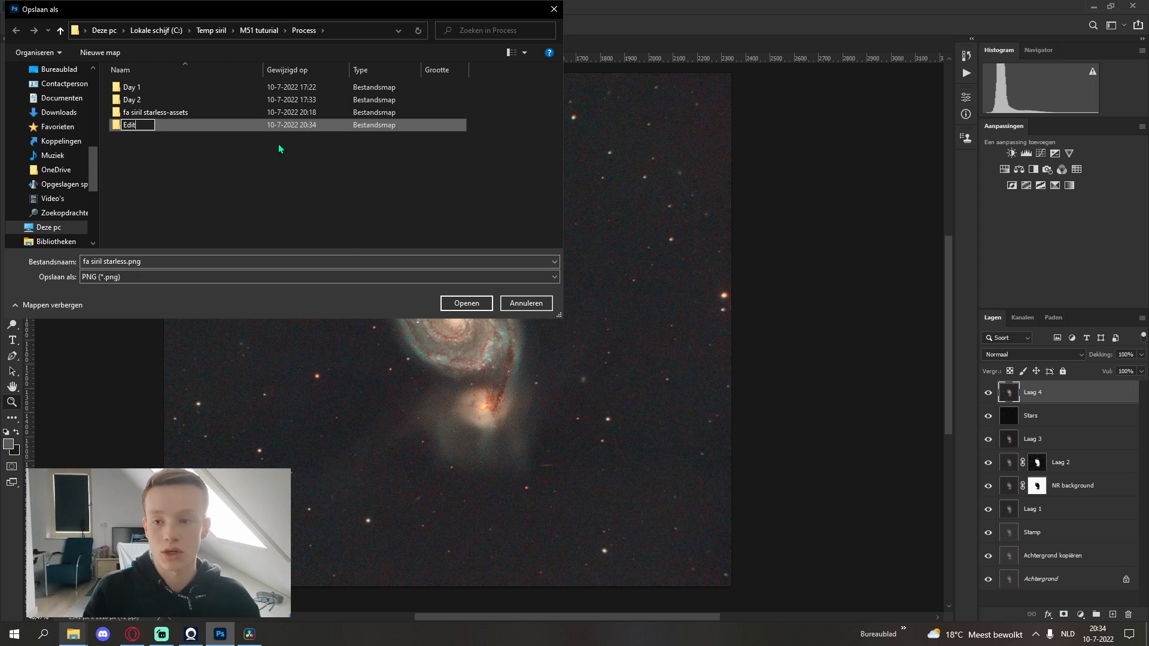
type("s")
key("Return")
double_click(216, 114)
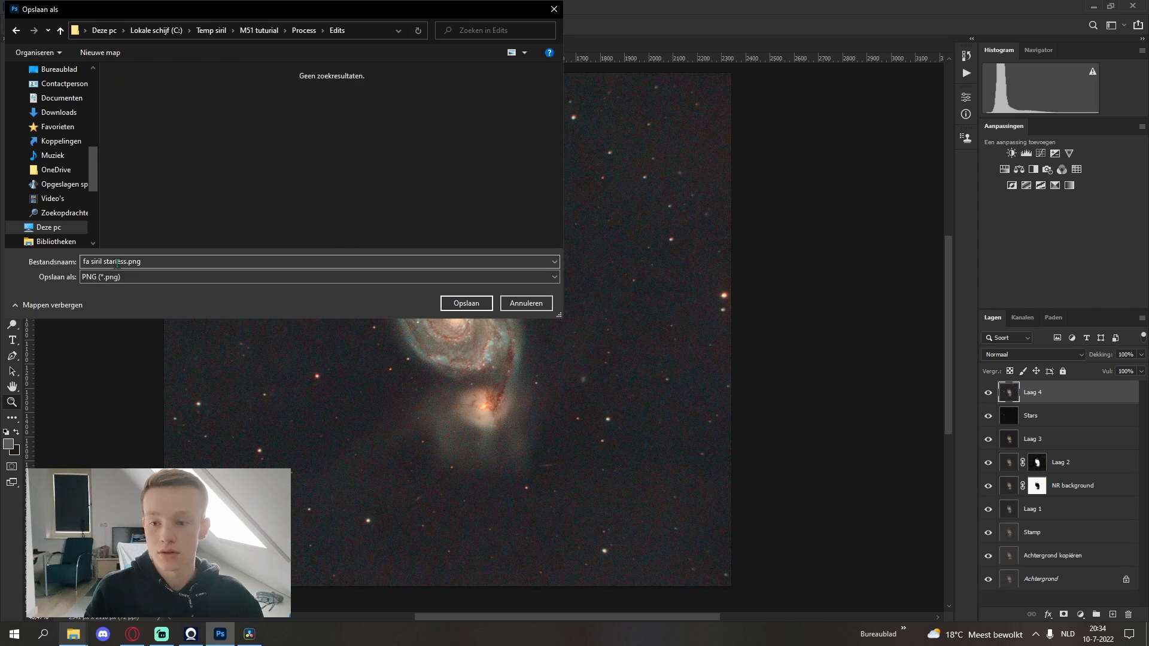
Clear the proposed name of the exported file, keeping the .png extension
left_click(131, 264)
left_click(131, 263)
double_click(131, 263)
key("Home")
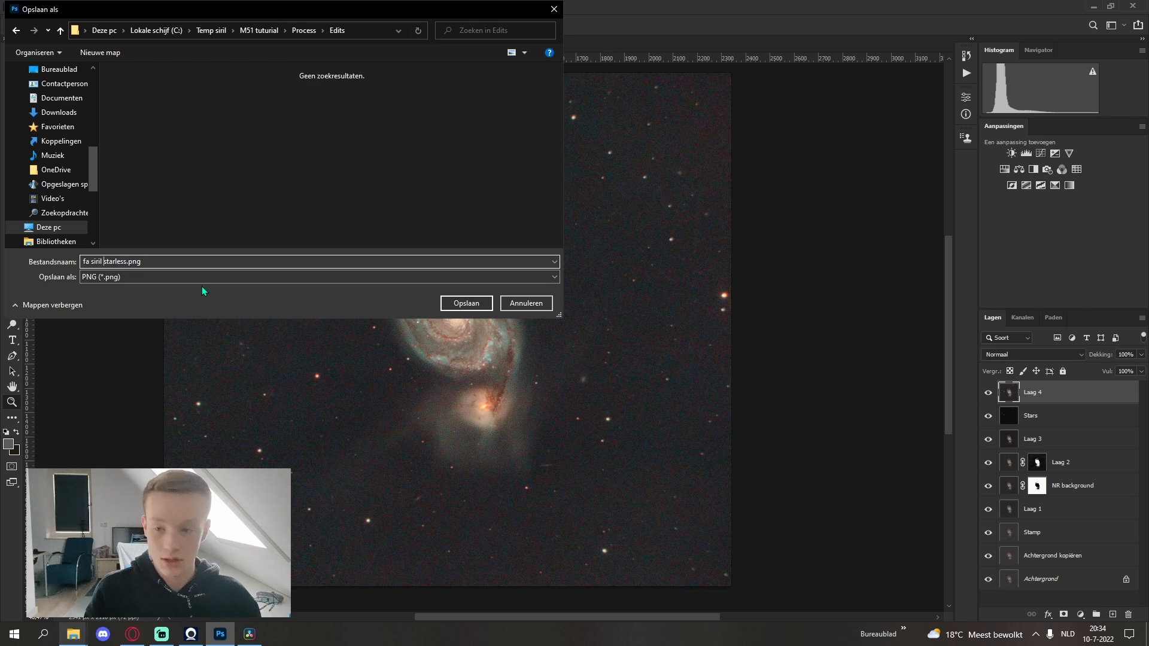
key("Delete")
key("Delete")
key("Delete")
key("Delete")
key("Delete")
key("Delete")
key("Delete")
key("Delete")
key("Delete")
key("Delete")
key("Delete")
key("Delete")
key("Delete")
key("Delete")
key("Delete")
key("Delete")
key("Delete")
key("Delete")
type("Final")
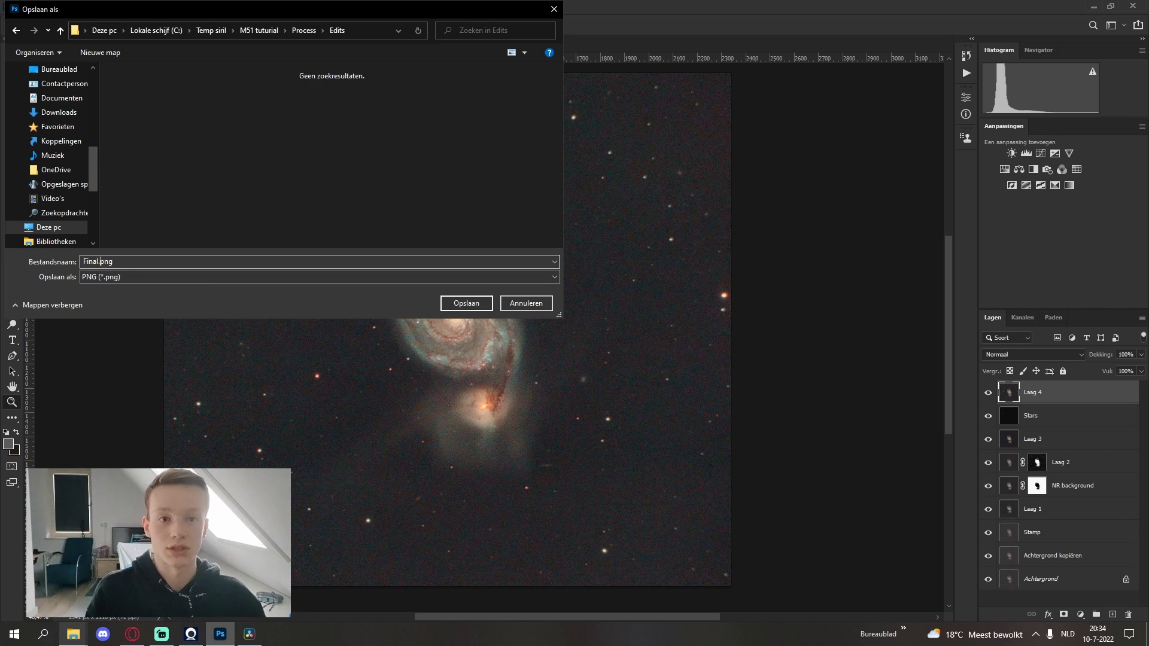
key("BackSpace")
key("BackSpace")
key("BackSpace")
key("BackSpace")
key("BackSpace")
key("BackSpace")
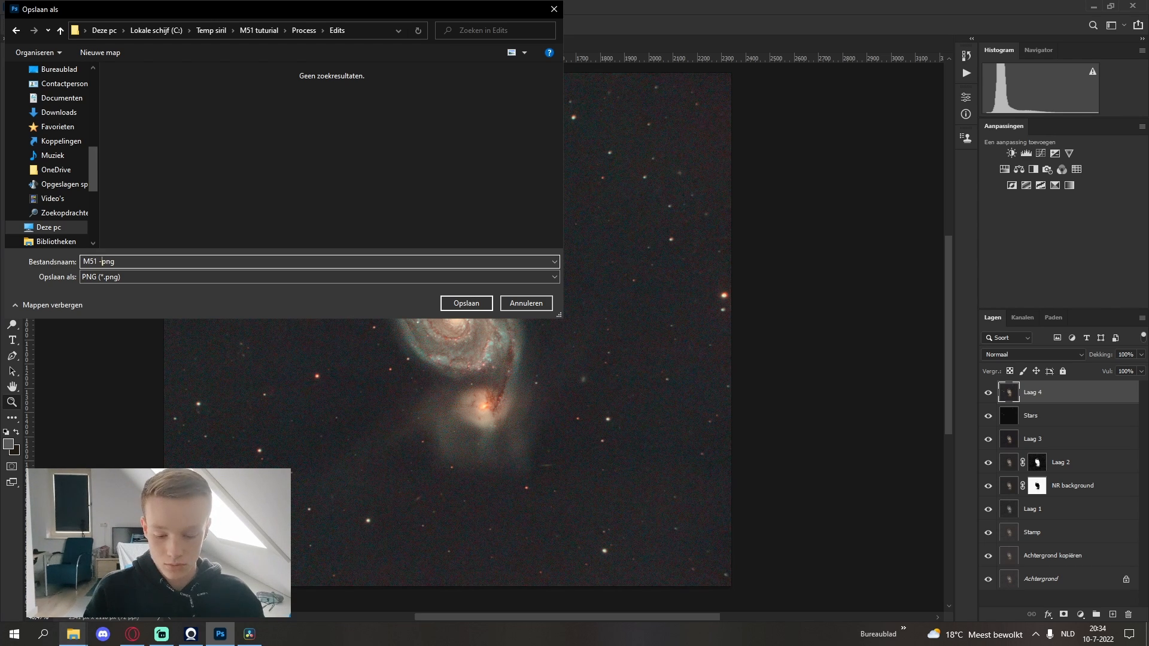
Name the exported file M51 - whirlpool.png and save it in the Edits folder
type("M51 - whirlpool")
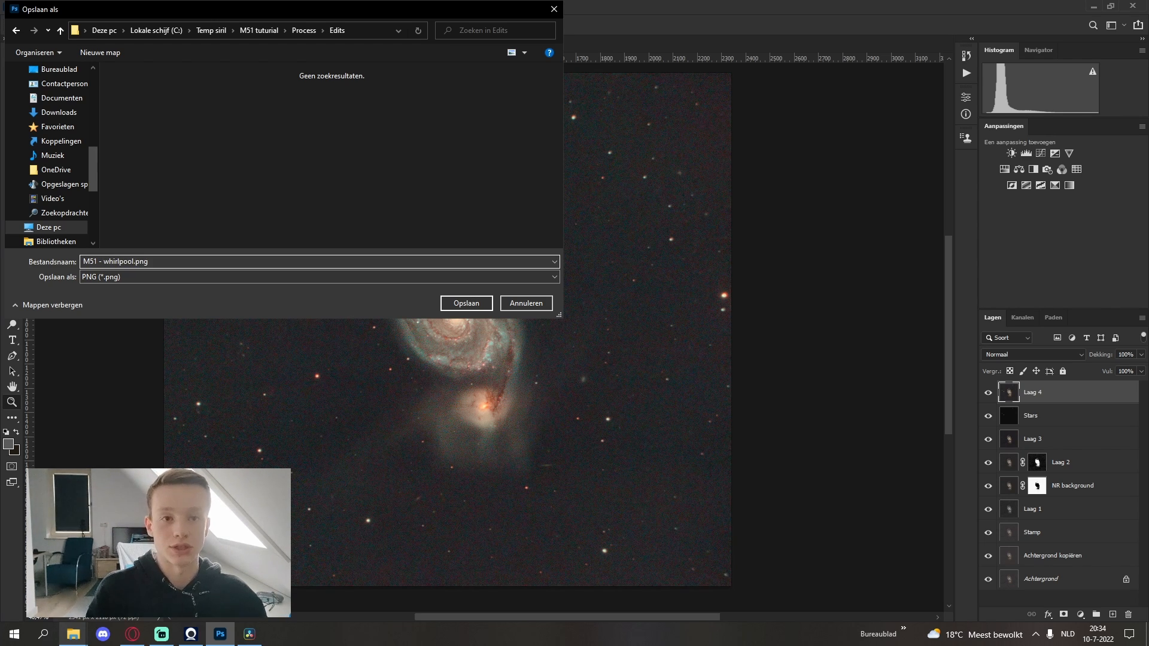
key("Return")
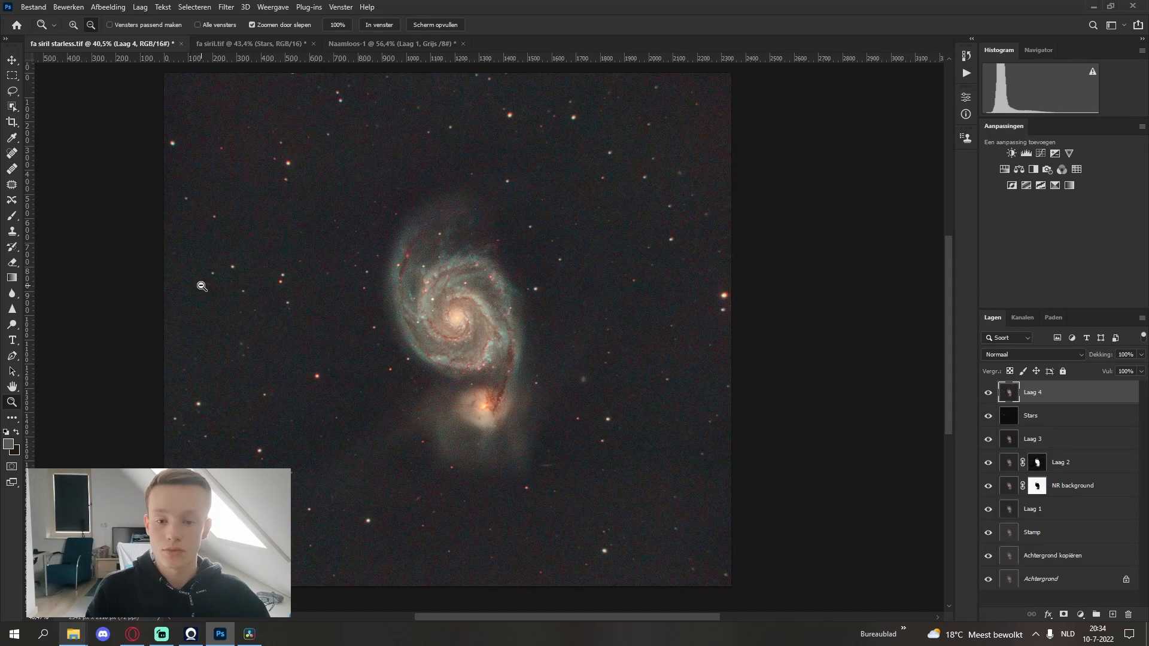